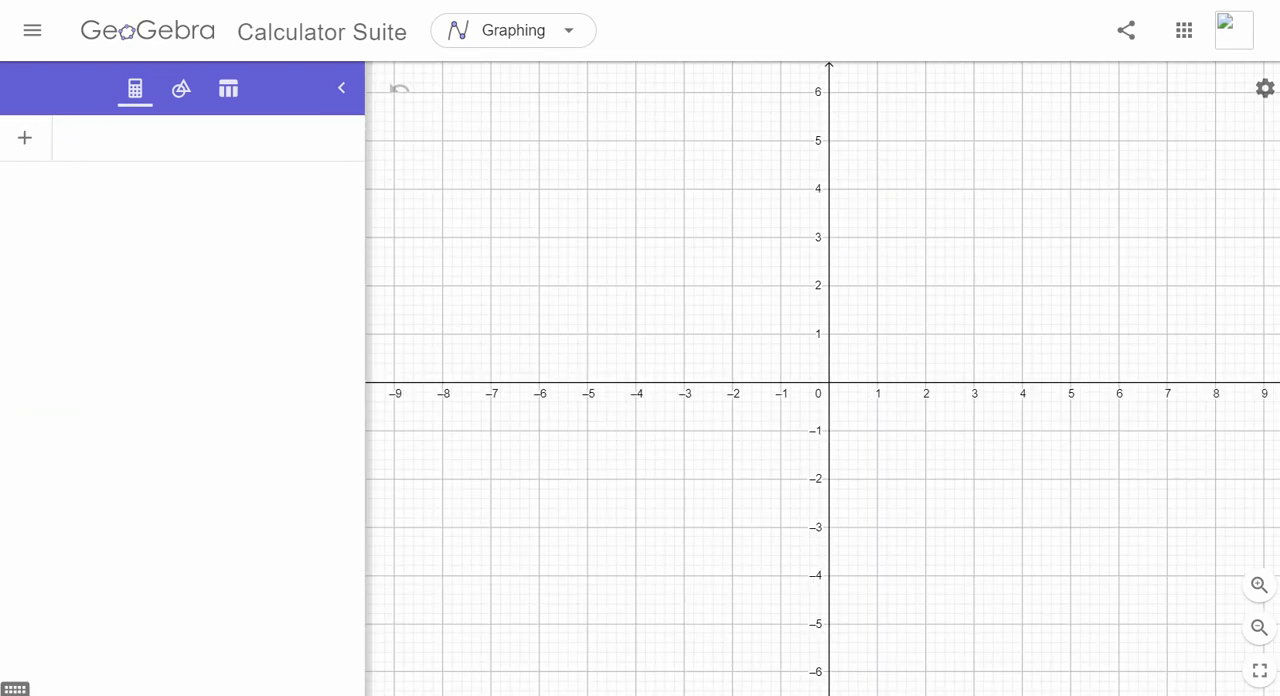
- Define point A at the coordinates (0, 2)
left_click(208, 138)
type("A = ( ),2")
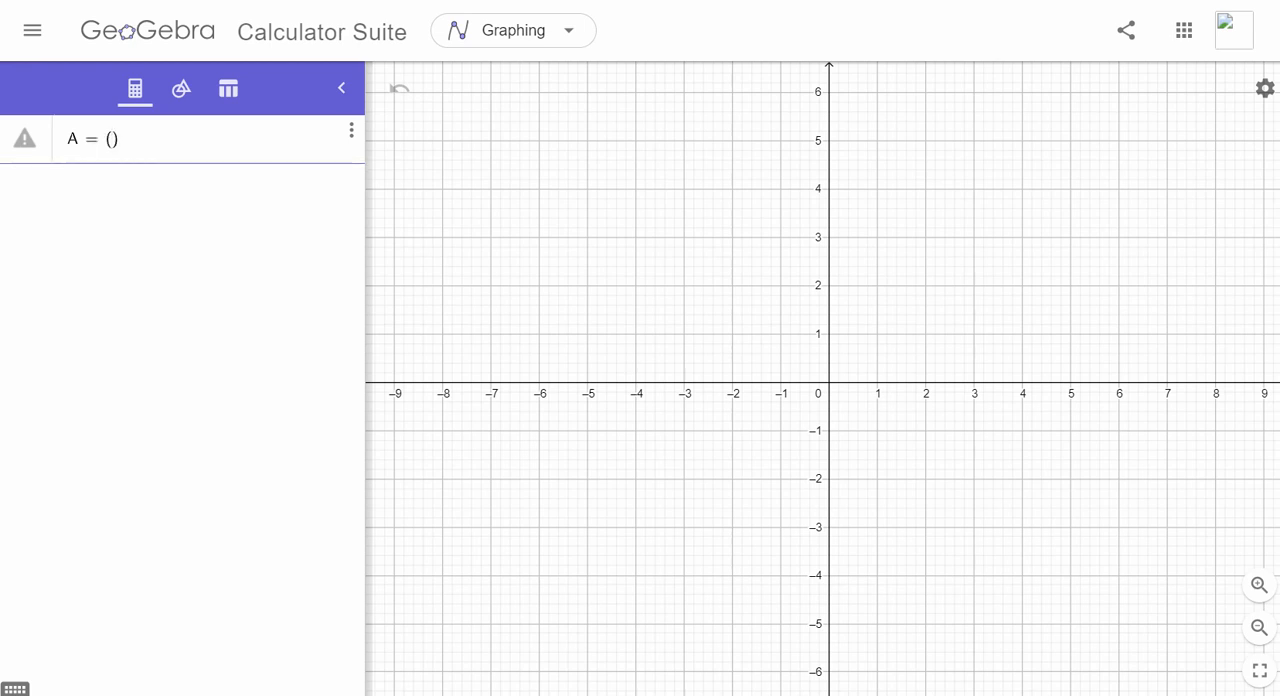
key("BackSpace")
key("BackSpace")
key("Left")
type("0,2")
key("Return")
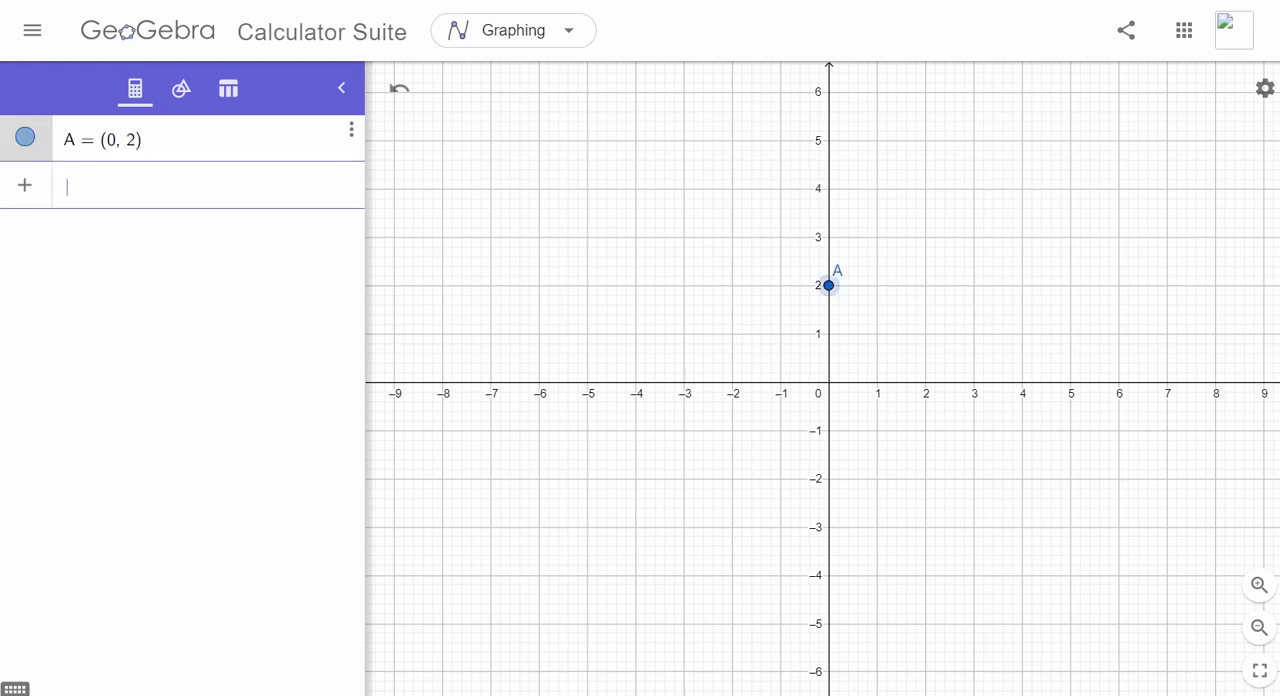
- Define point B at (1, 2) and point C at (2, 2)
type("B = ")
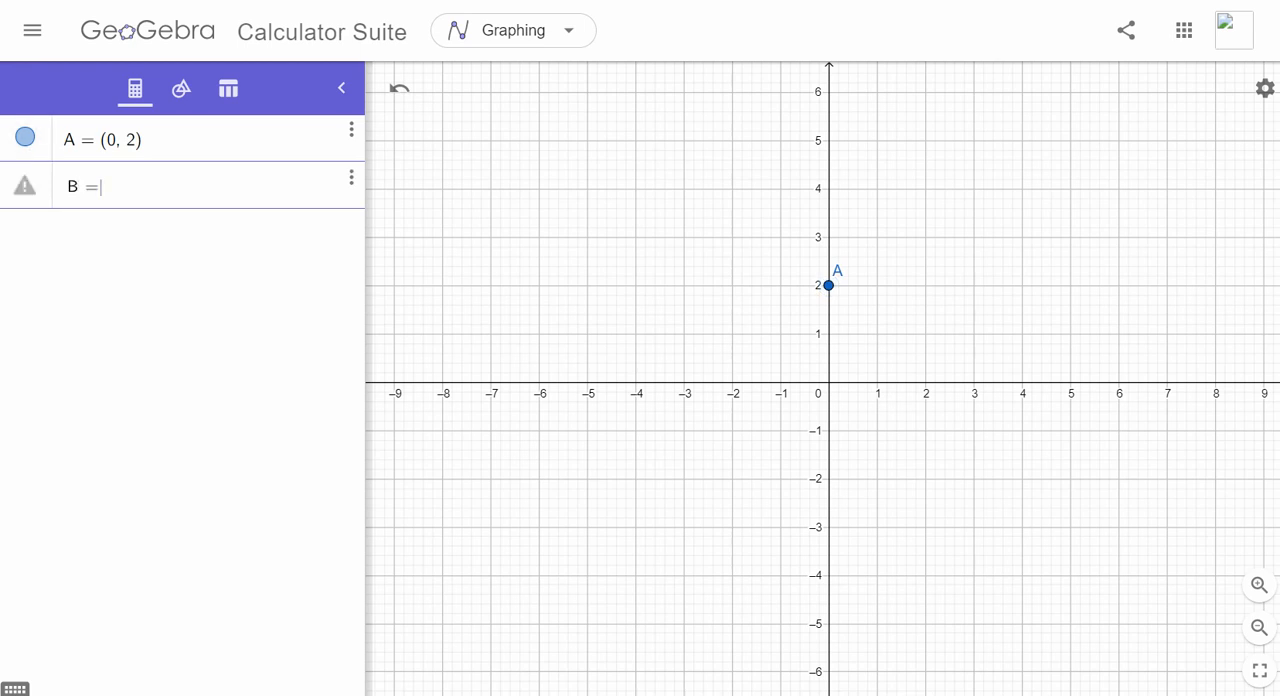
type("(1,")
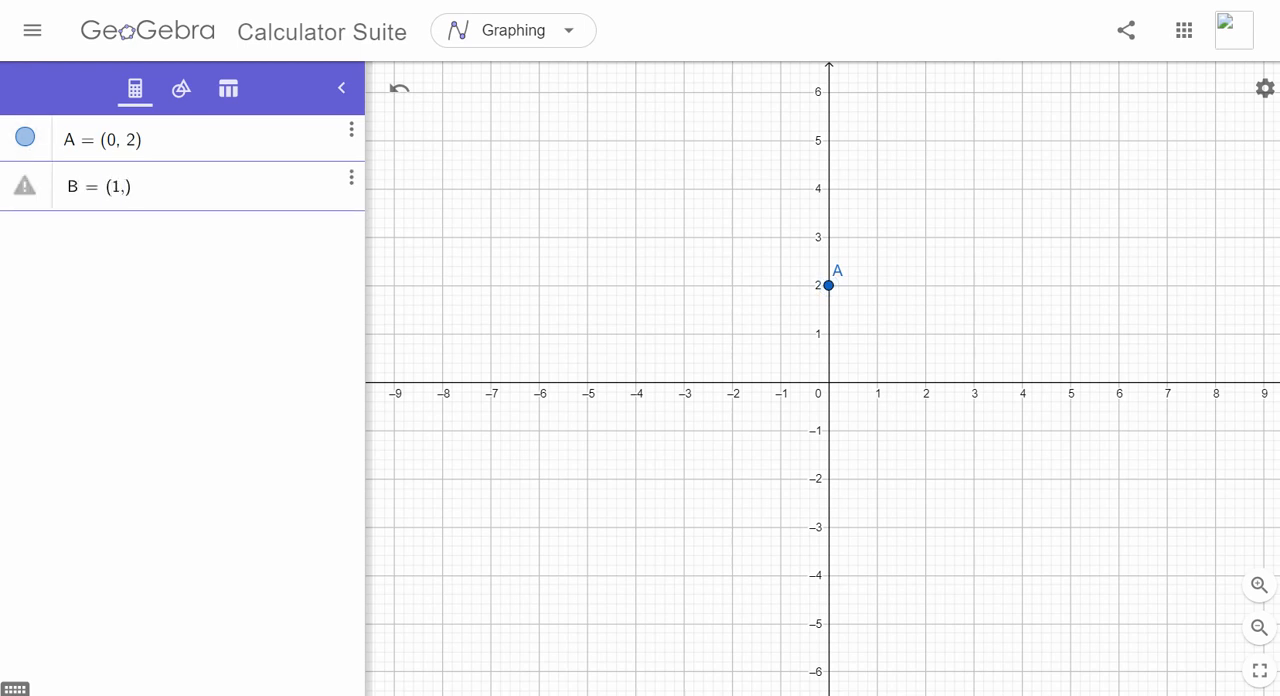
type("2")
key("Return")
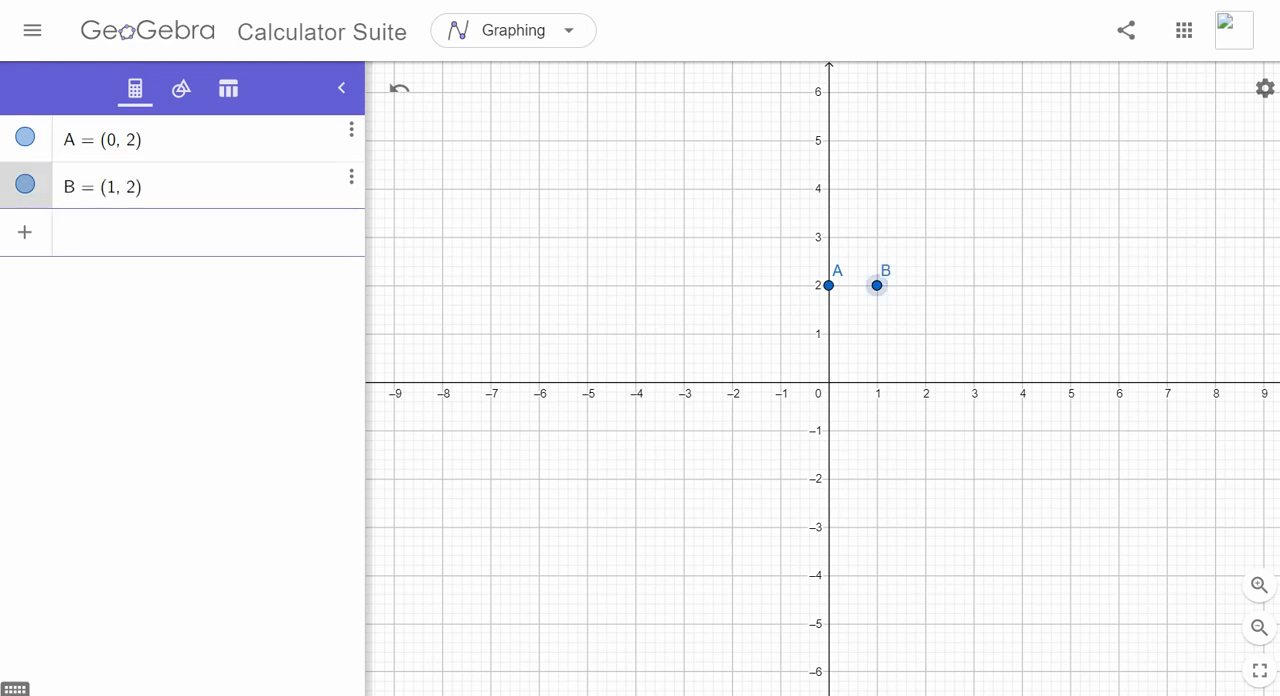
type("C =")
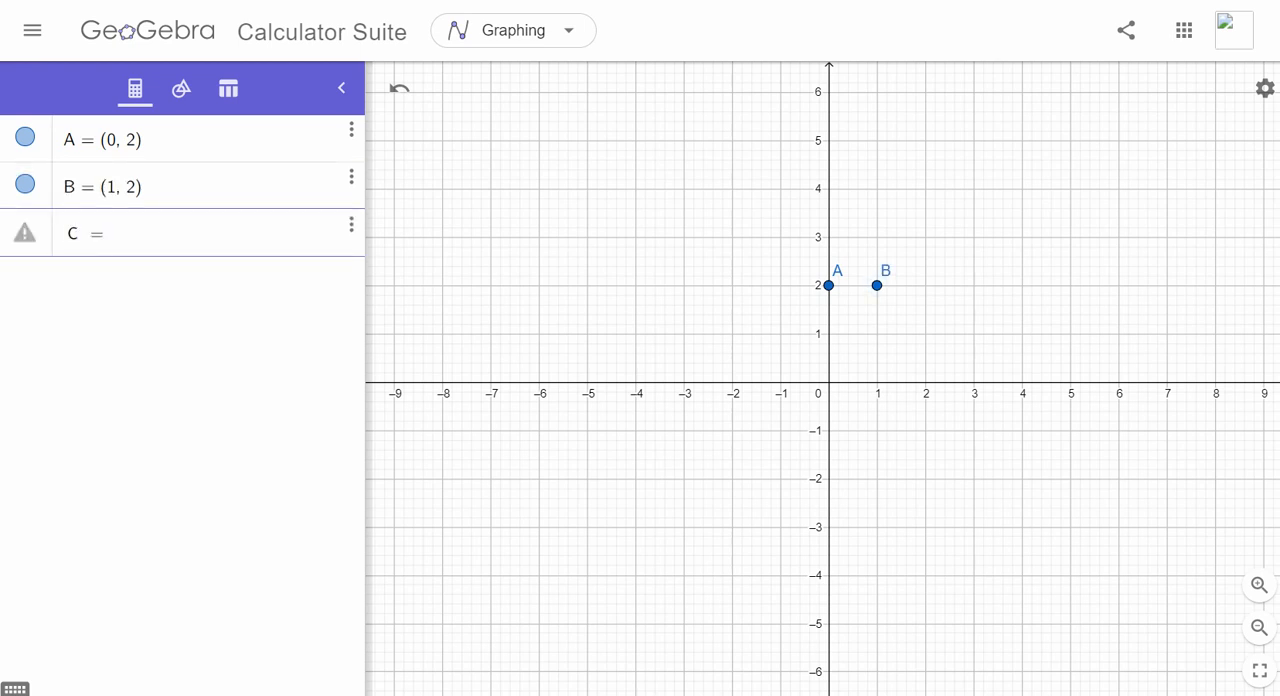
type(" (2, 2")
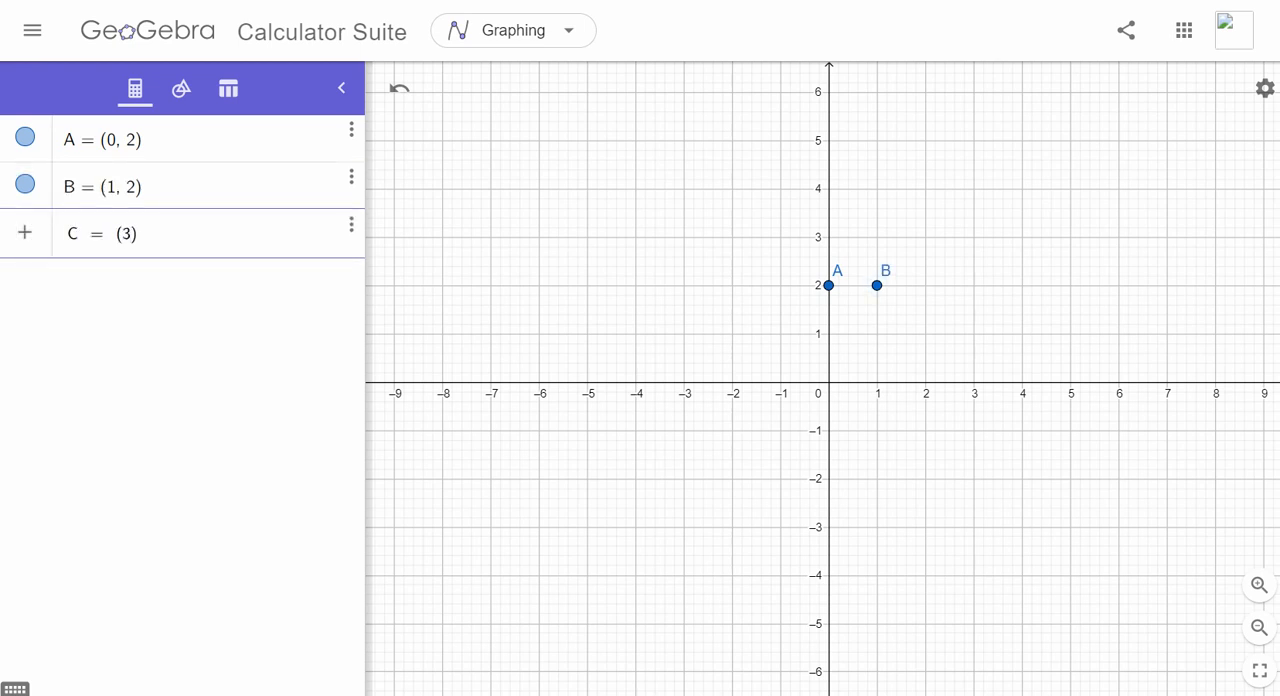
key("Return")
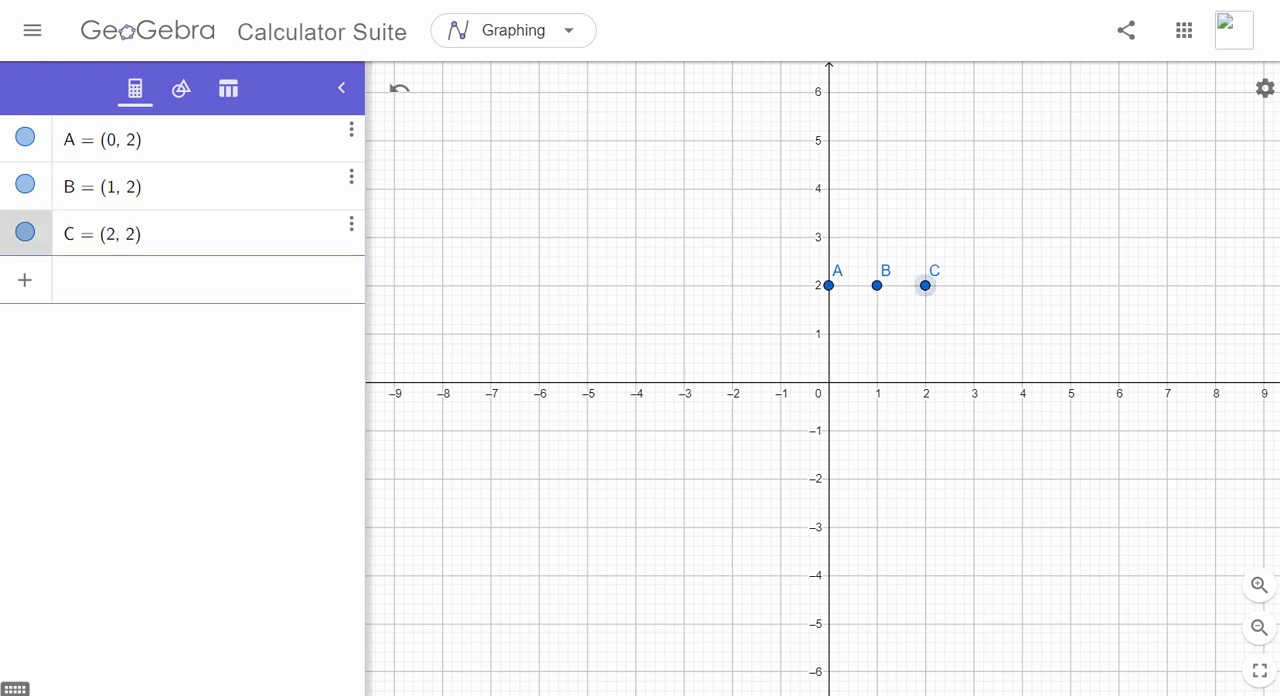
- Define point D at the coordinates (0, 1)
type("D = ")
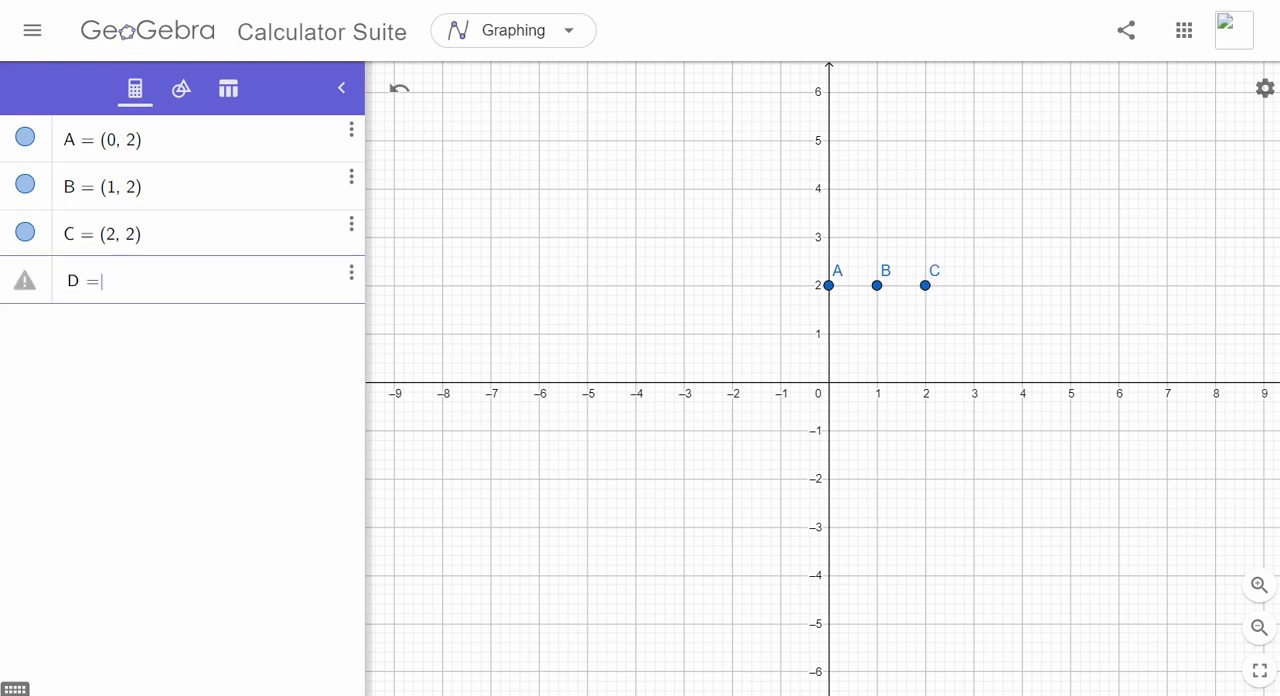
type("(")
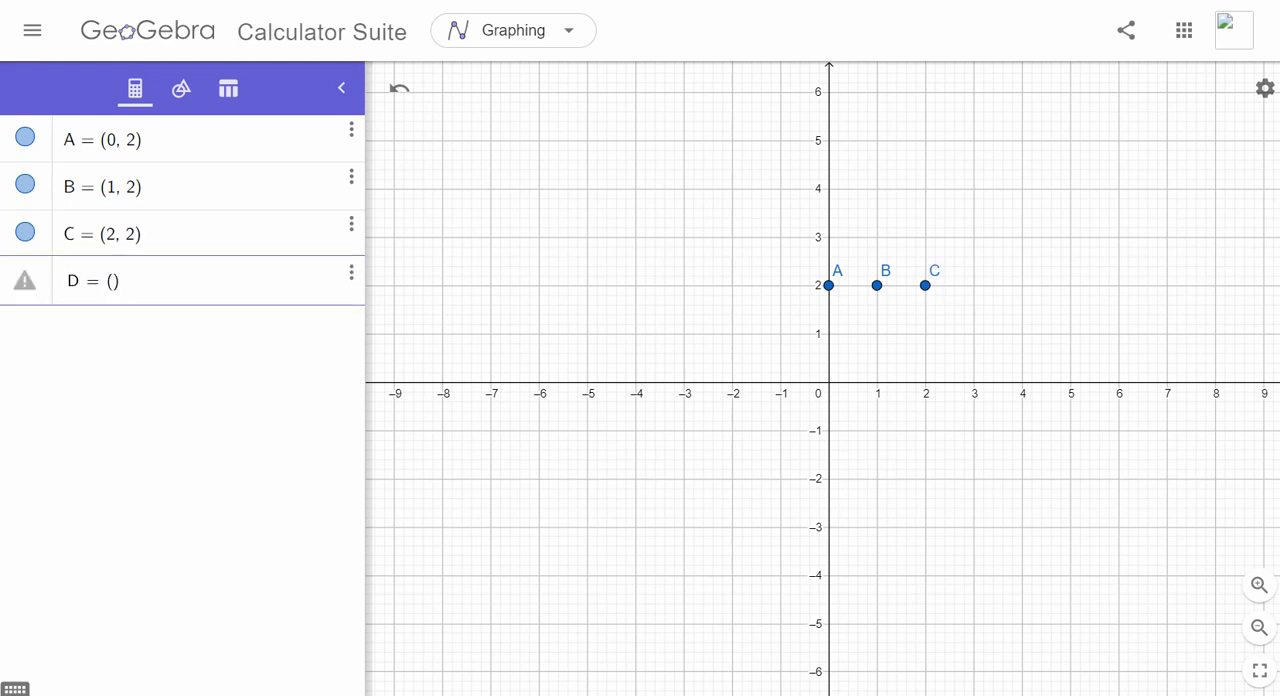
type("0, 1")
key("Return")
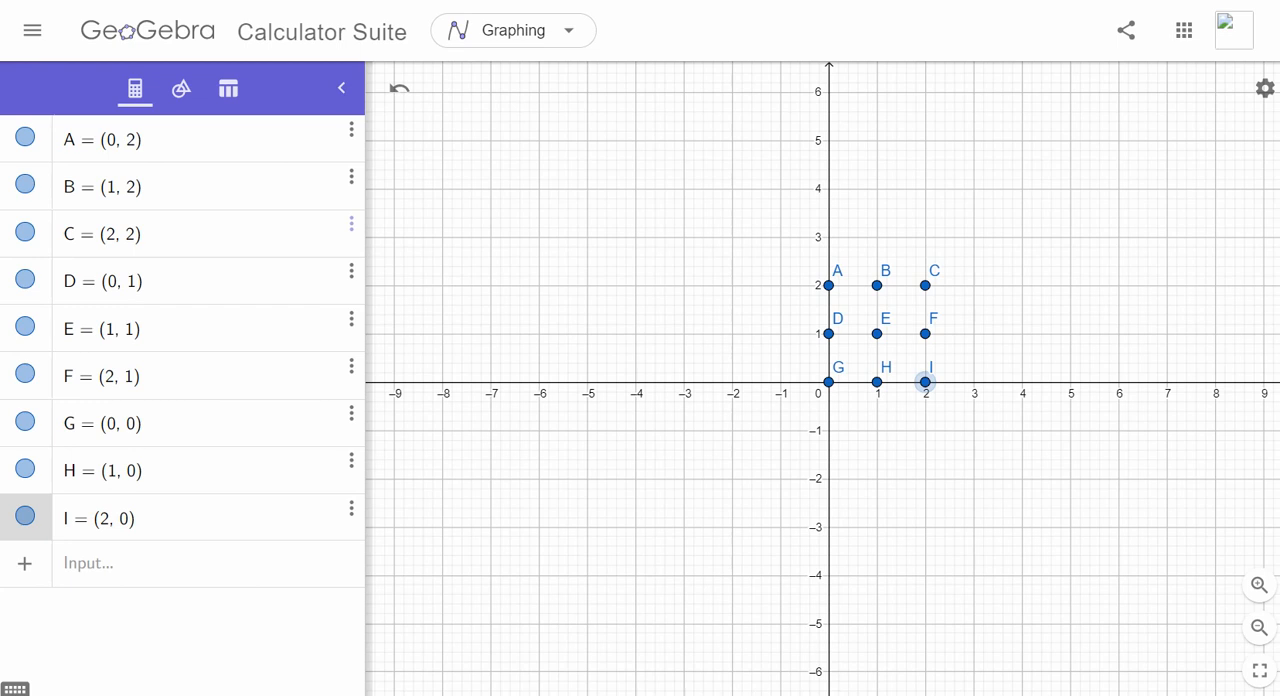
mouse_move(847, 251)
left_mouse_down()
mouse_move(957, 238)
mouse_move(952, 256)
left_mouse_up()
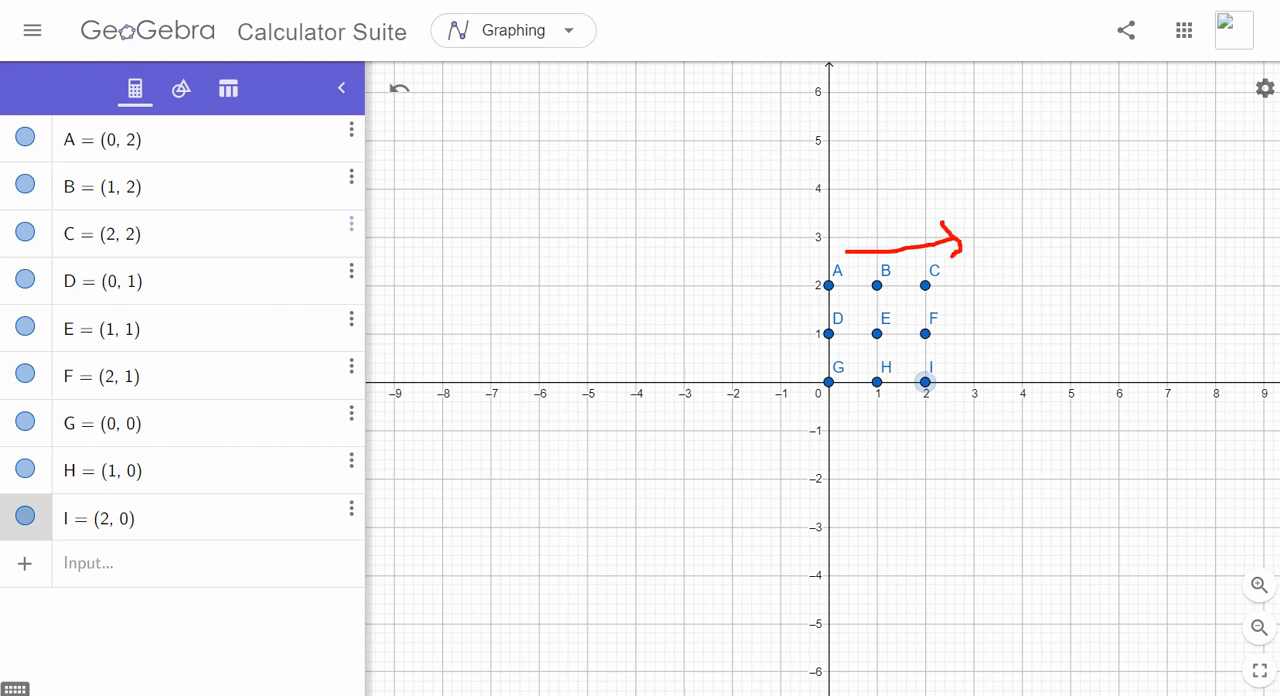
mouse_move(843, 313)
left_mouse_down()
mouse_move(945, 314)
mouse_move(938, 323)
left_mouse_up()
key("Escape")
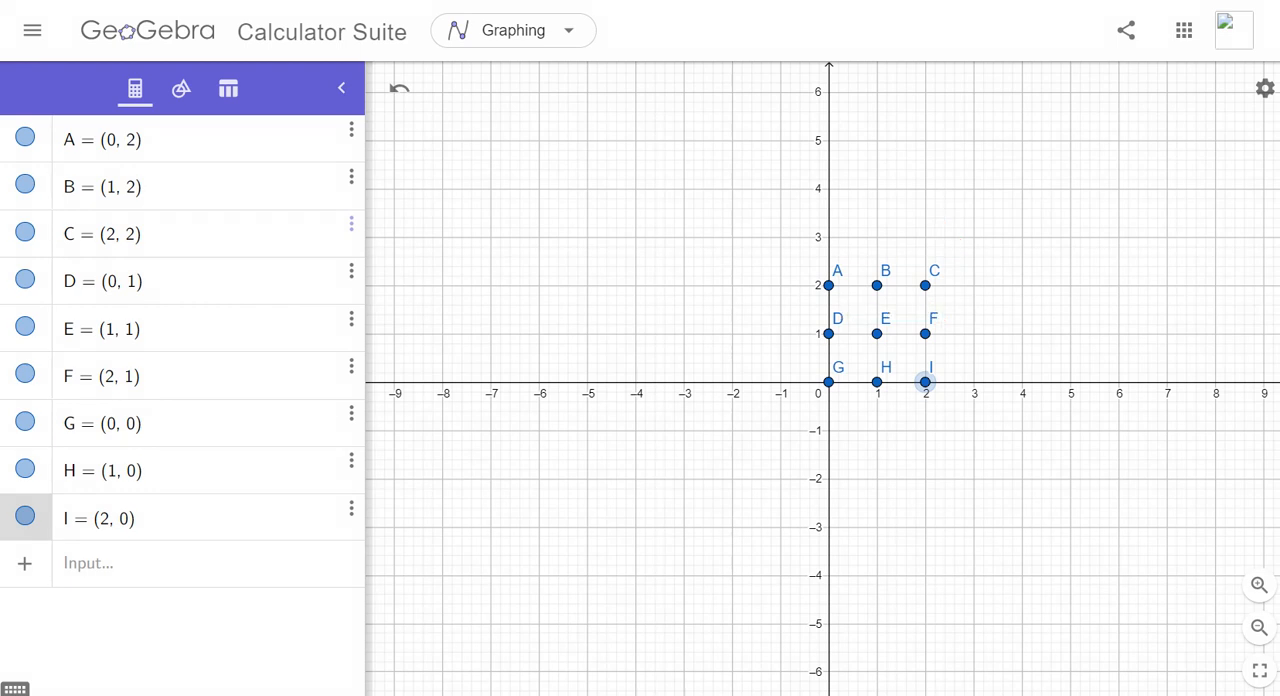
- Create three unnamed horizontal segments joining A to C, D to F, and G to I
left_click(100, 564)
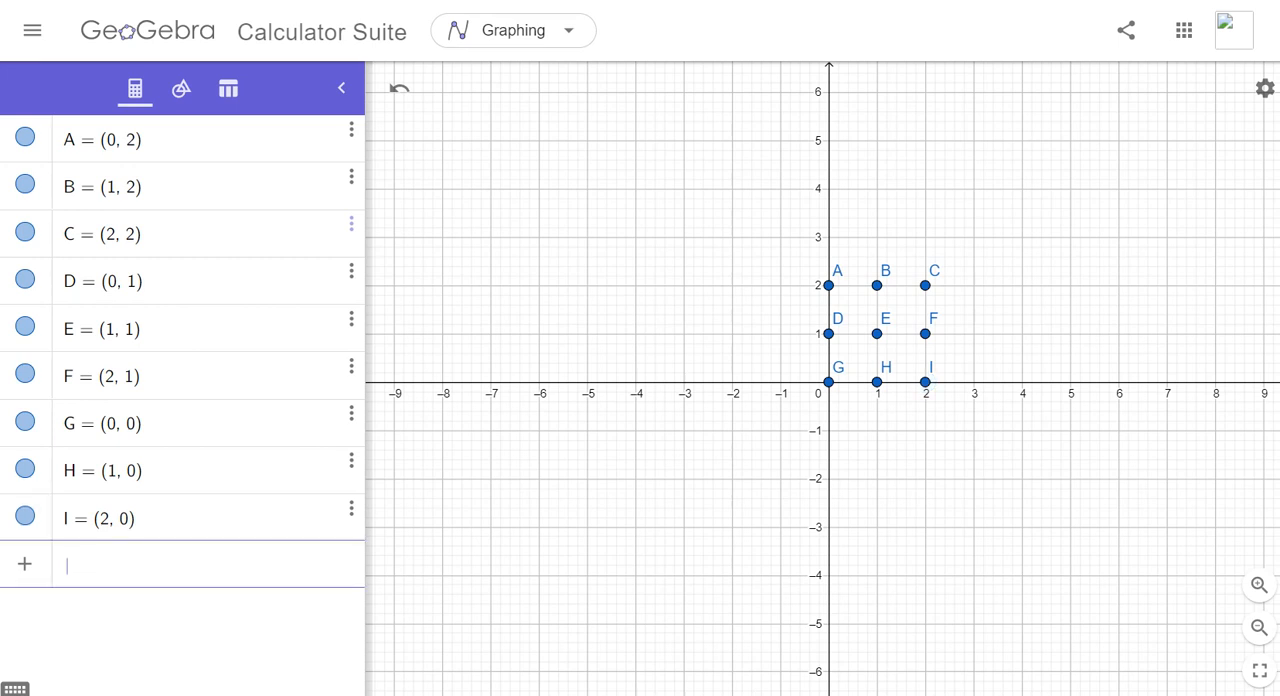
type("segm")
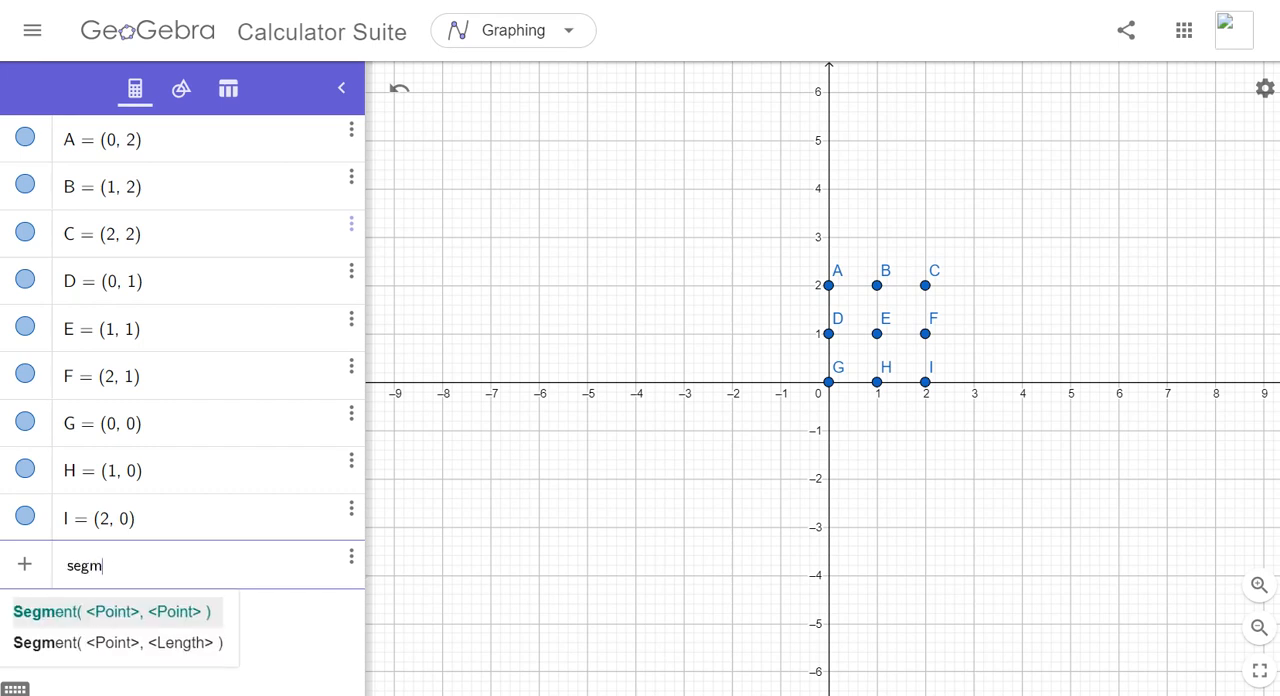
type("ent(")
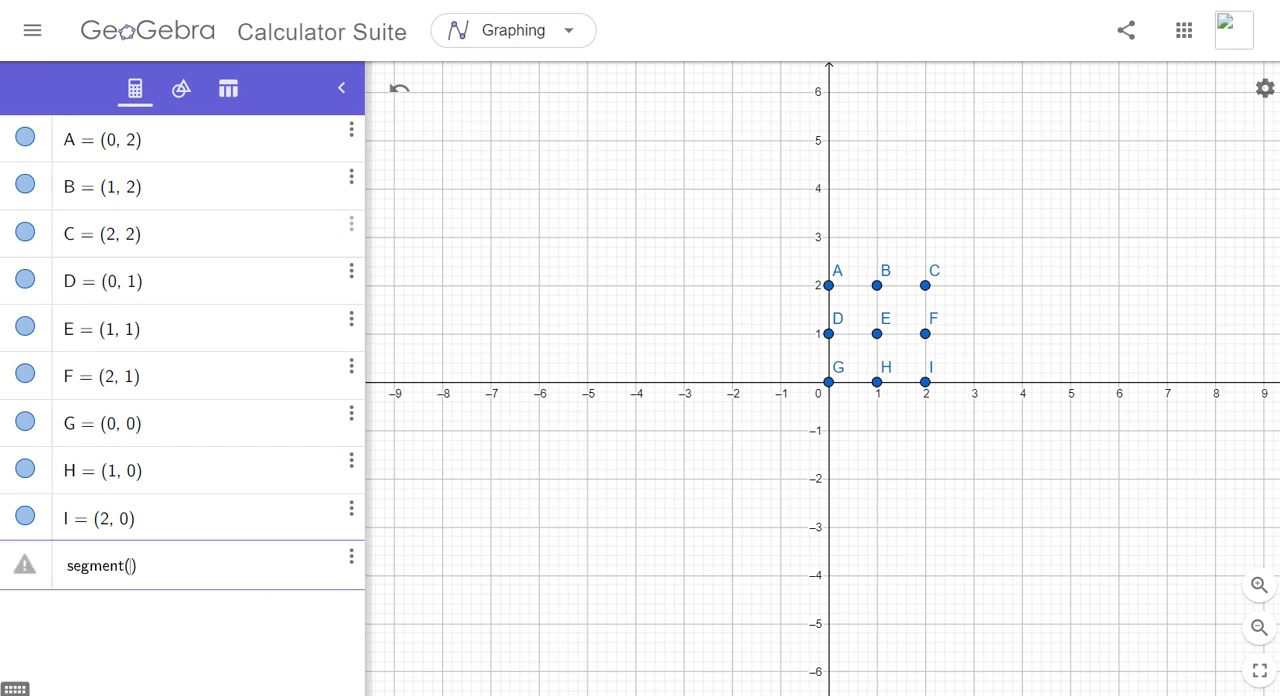
type("A, C")
key("Return")
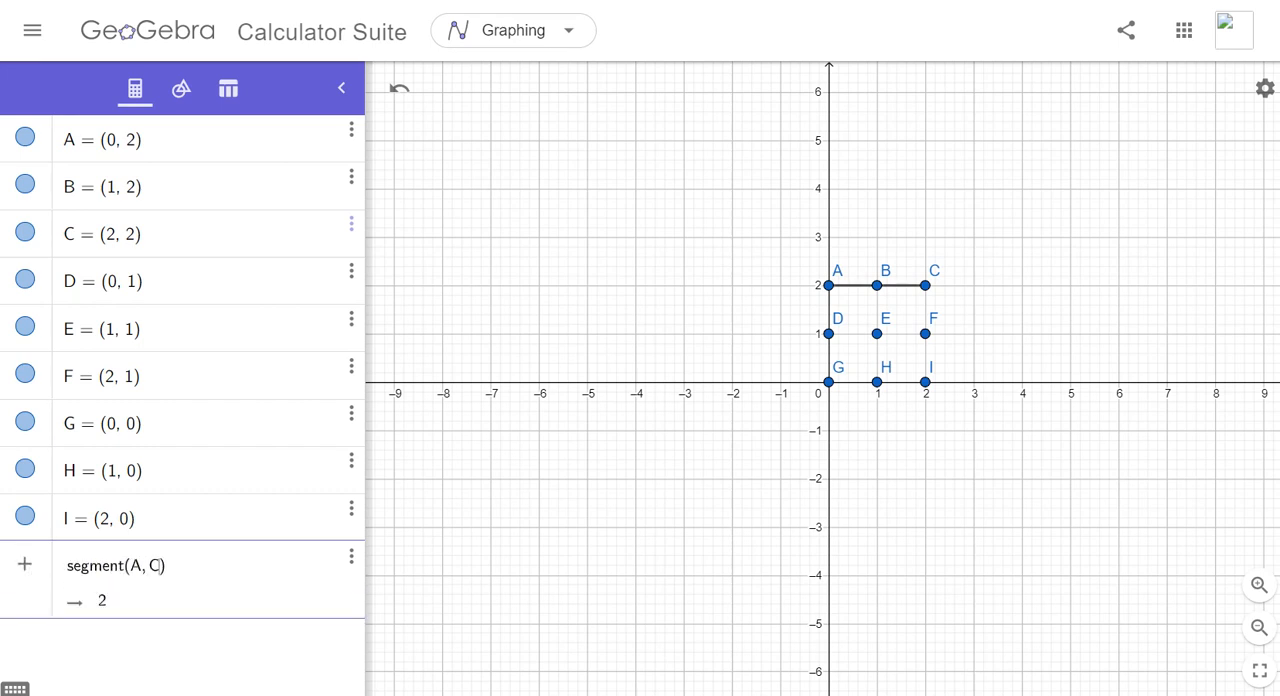
type("segment")
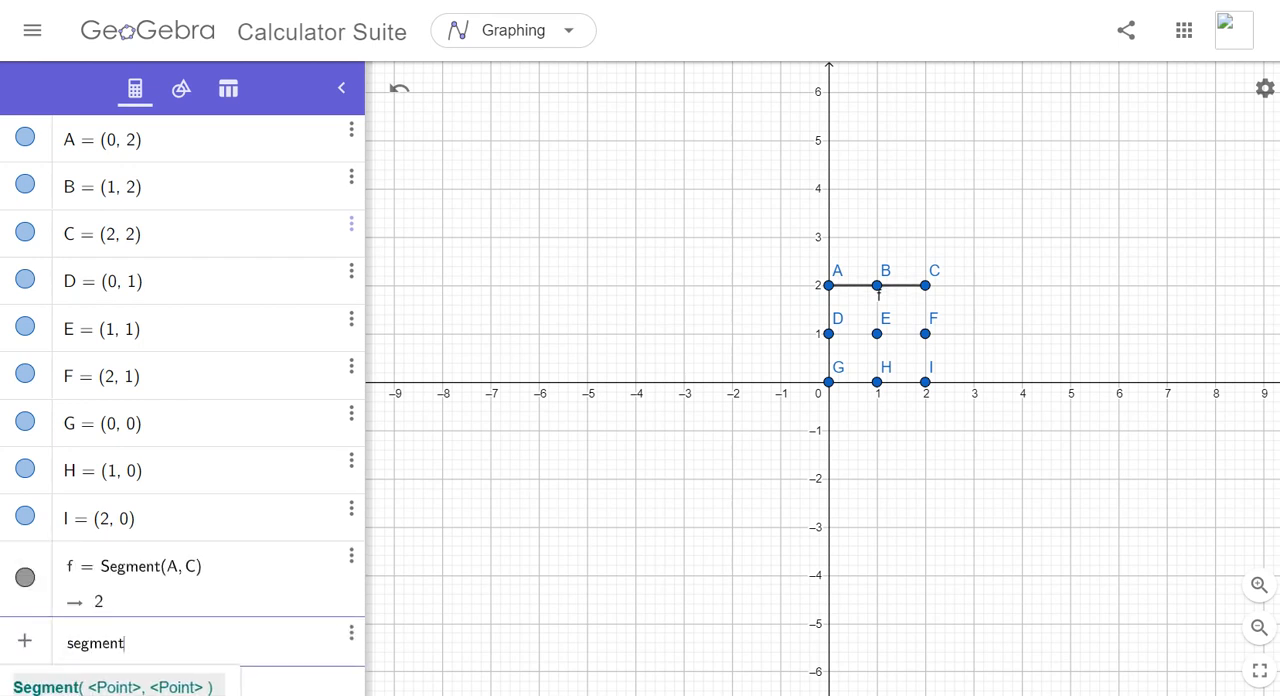
type("(D,F")
key("Return")
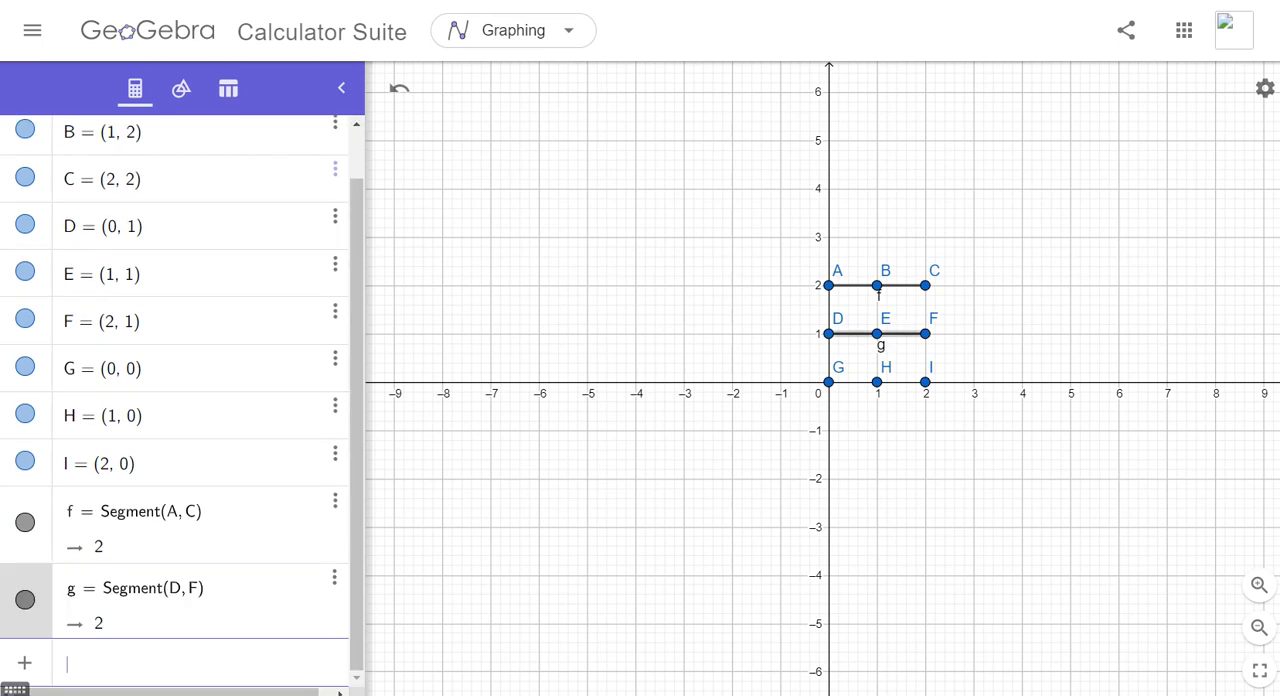
type("segment")
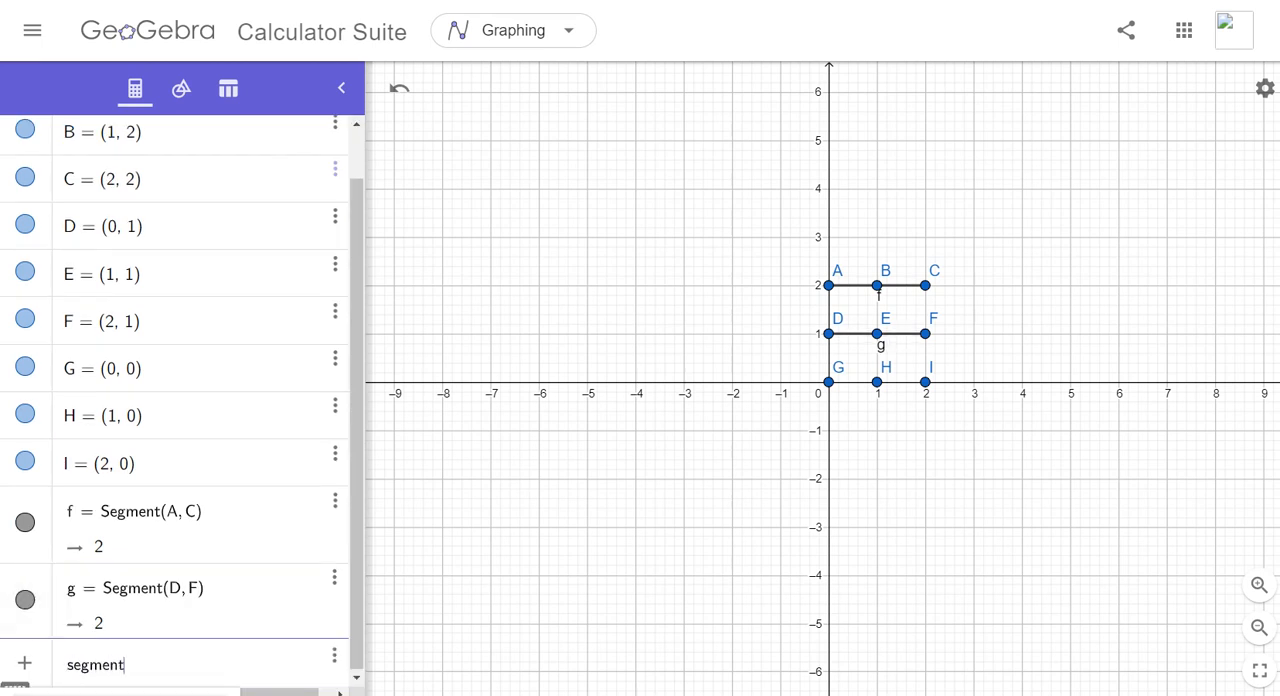
type("(G,I")
key("Return")
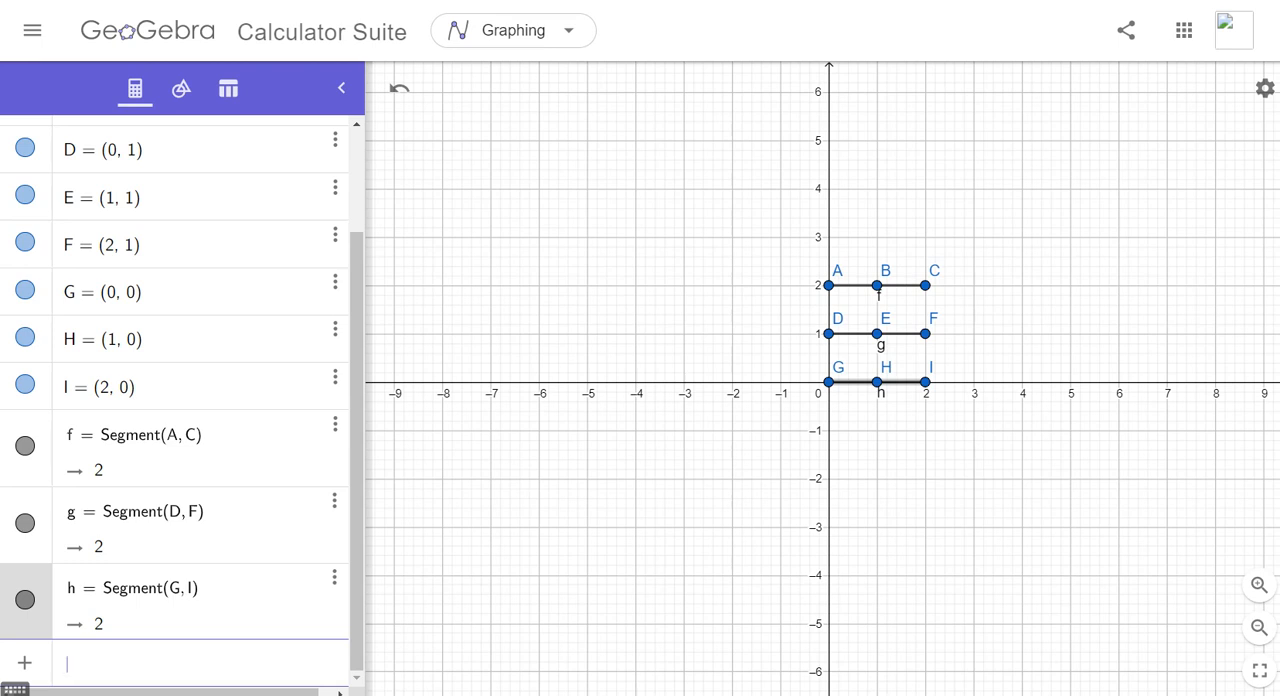
- Delete the three segments joining A to C, D to F, and G to I
left_click(335, 376)
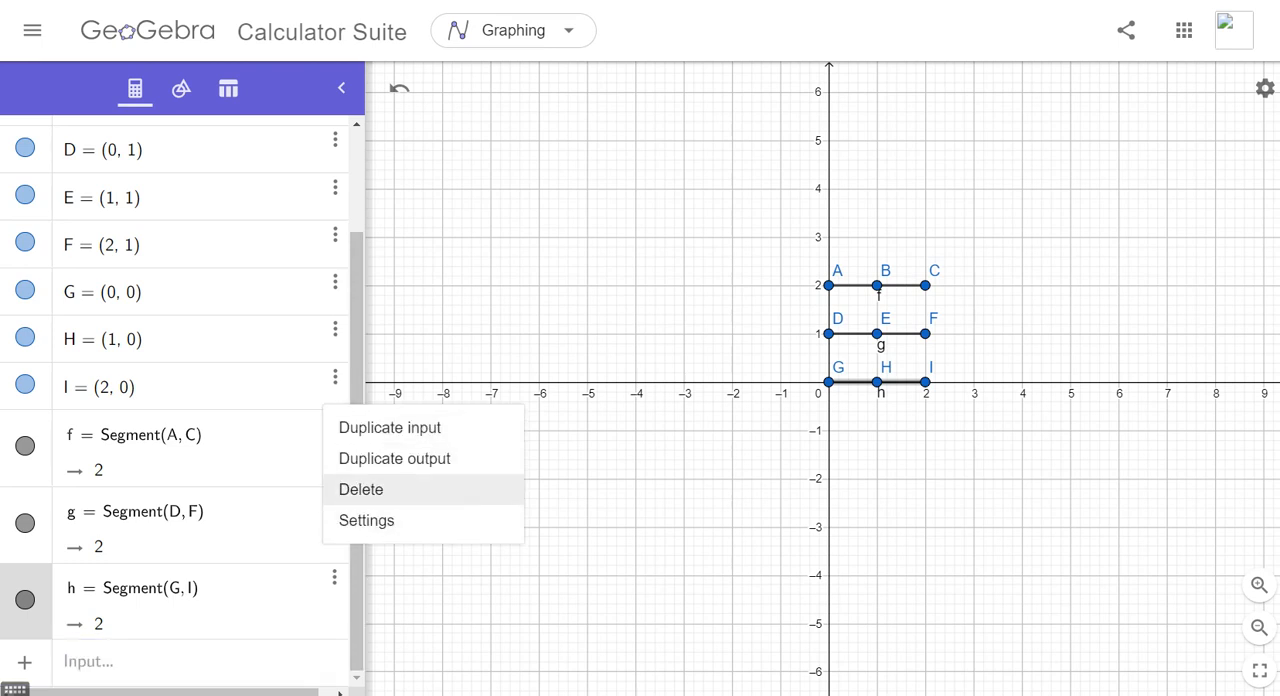
left_click(360, 489)
left_click(335, 500)
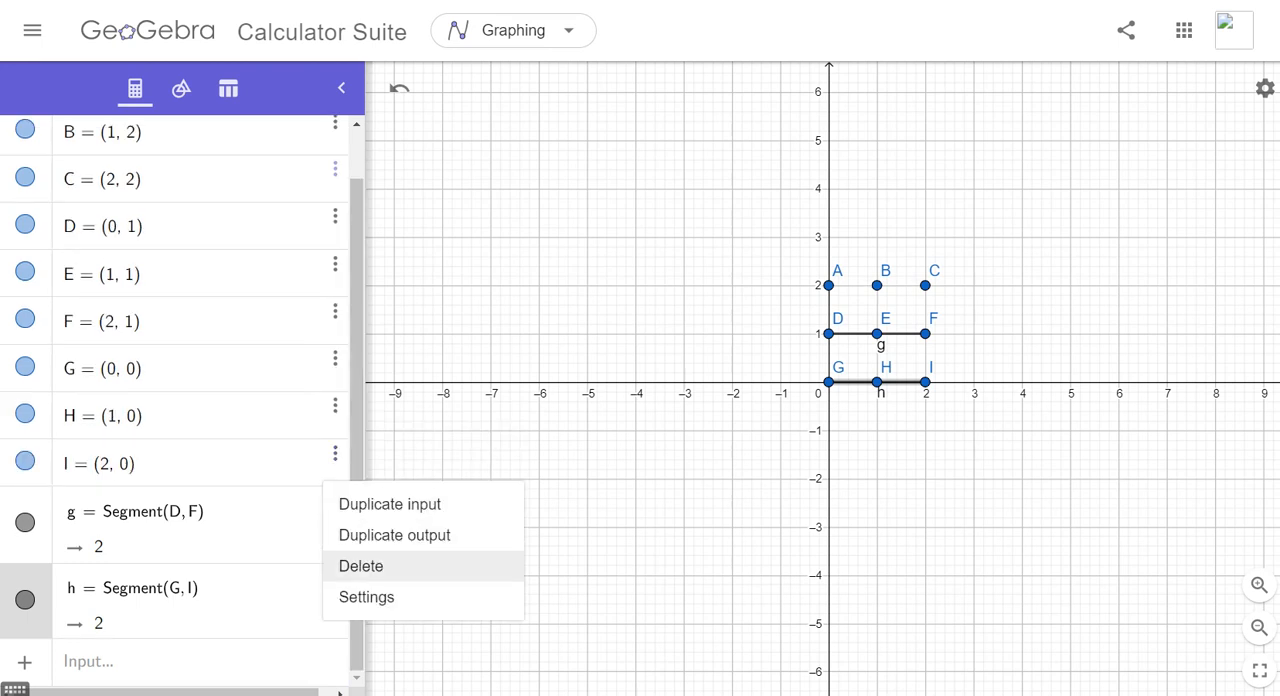
left_click(360, 566)
left_click(334, 555)
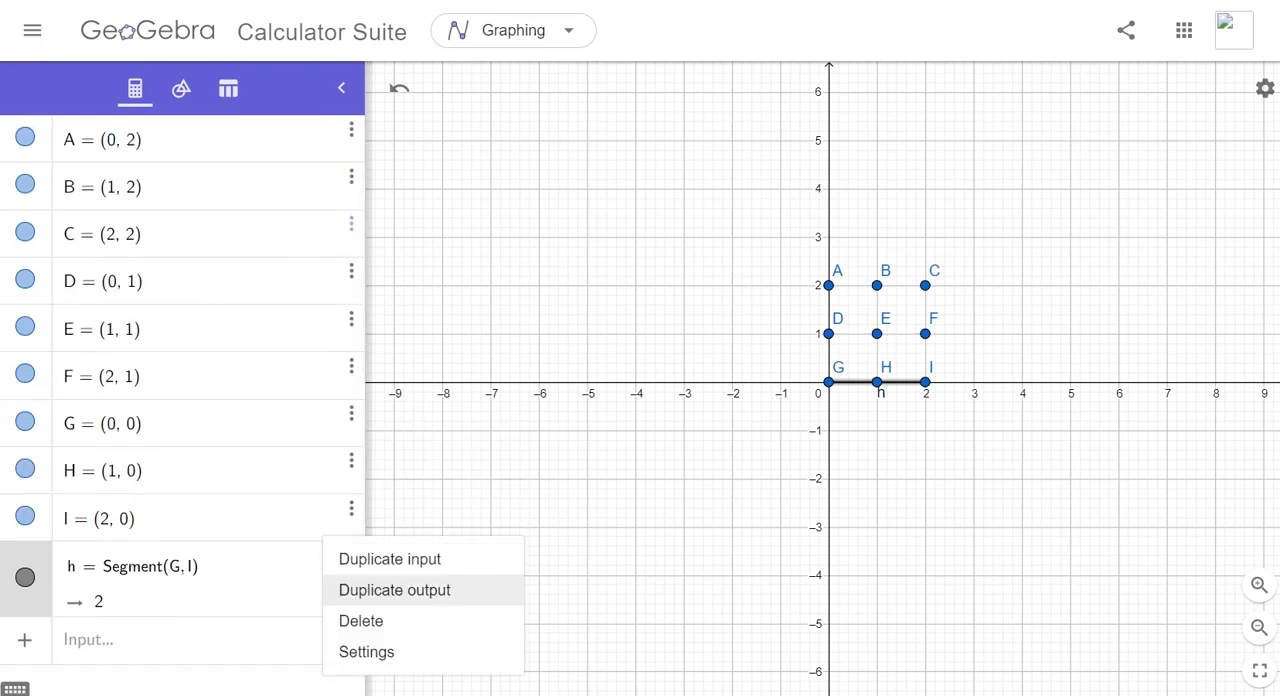
left_click(360, 620)
- Define a segment named l_1 from point A to point C
left_click(112, 564)
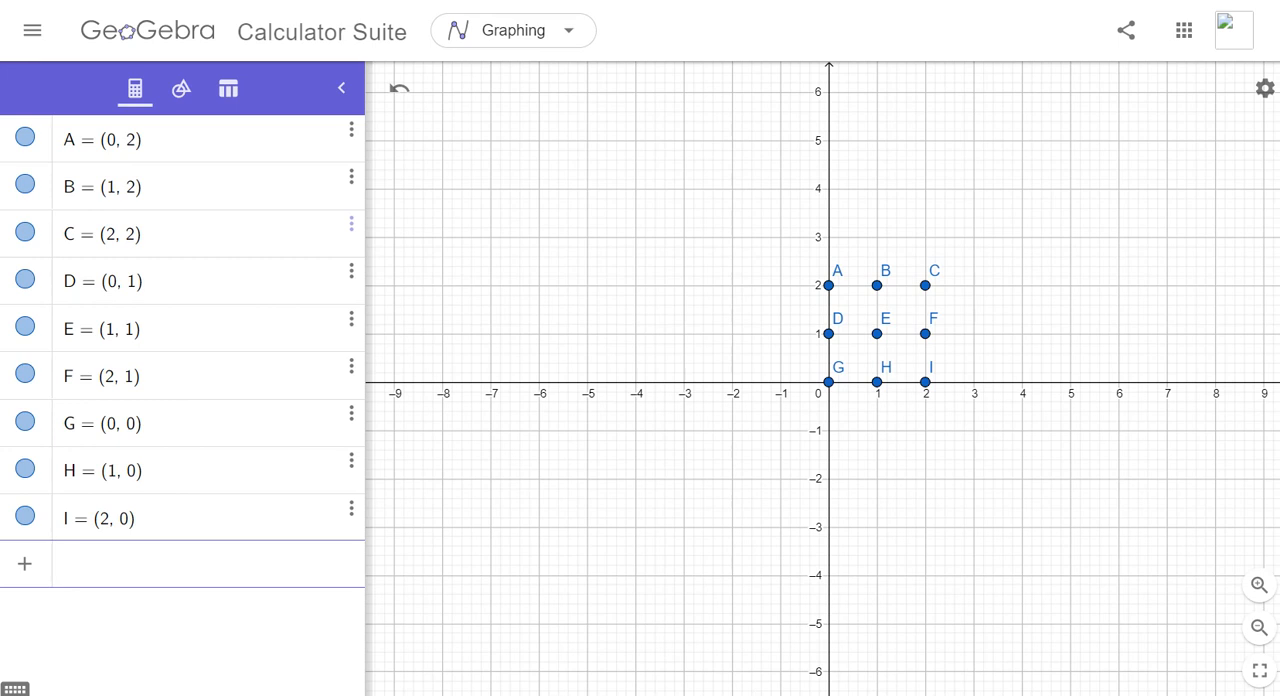
type("L")
key("BackSpace")
type("l")
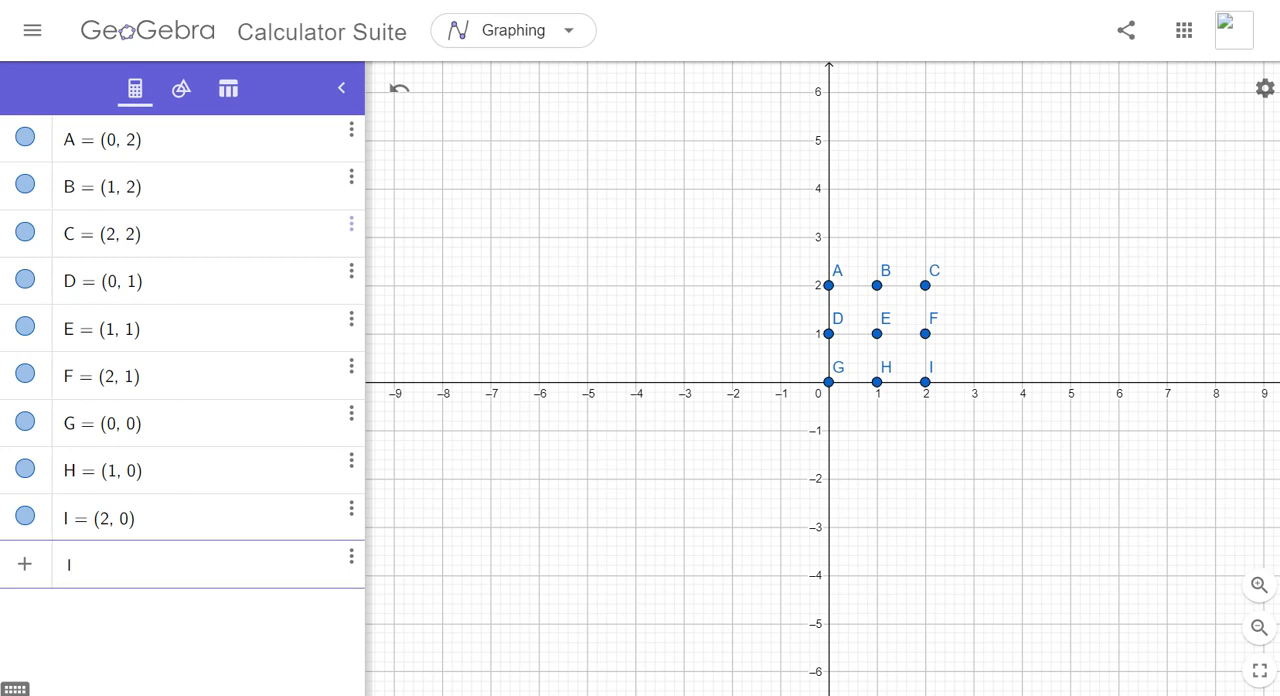
type("_1")
type("=se")
type("gment(A")
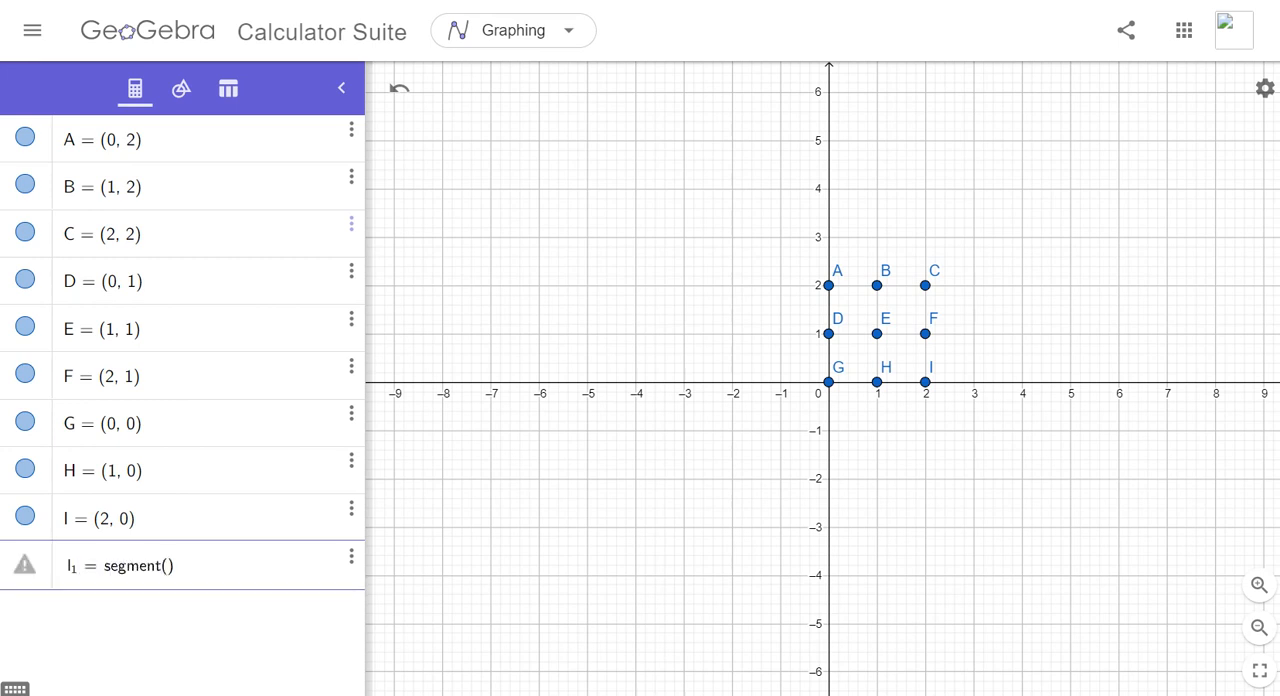
type(",C")
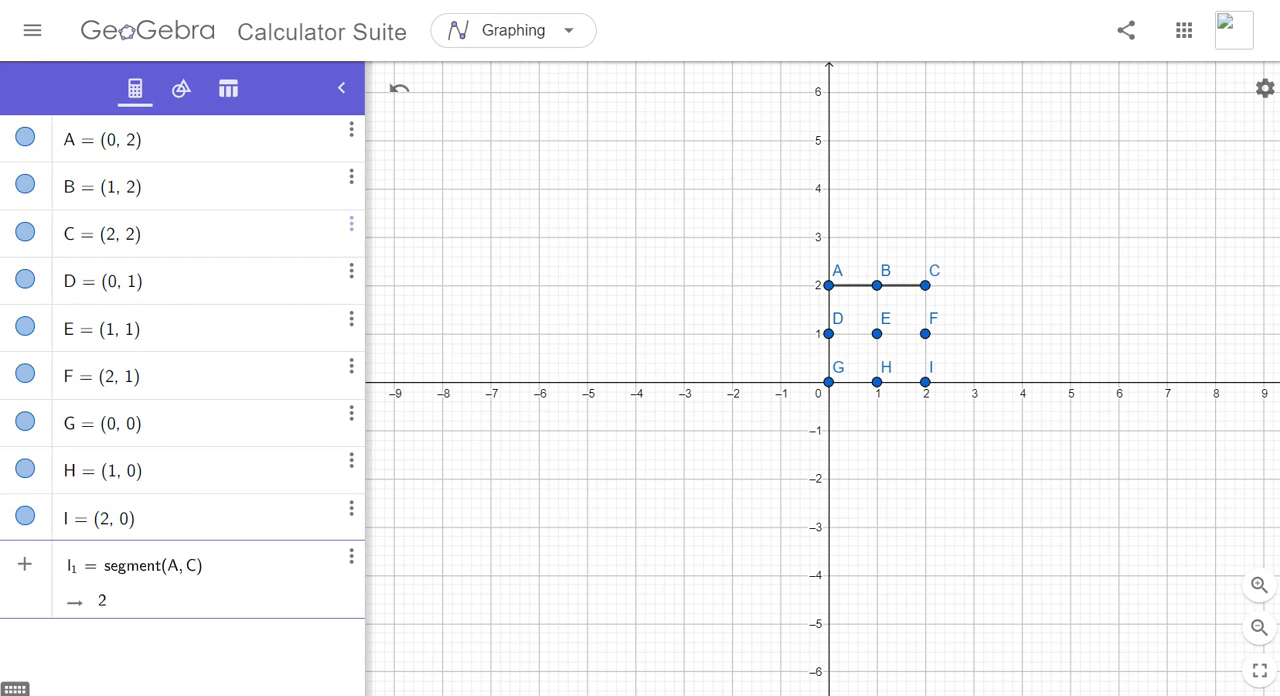
key("Return")
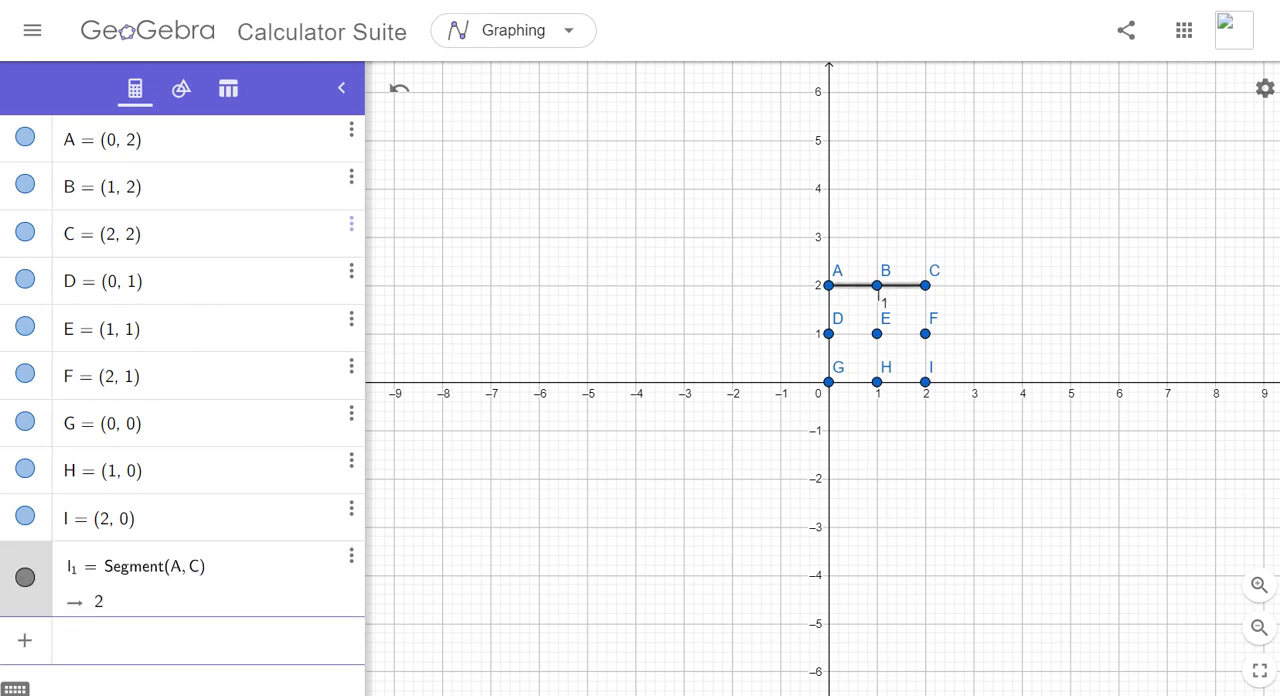
- Define a segment named l_2 from point D to point F
type("l_2")
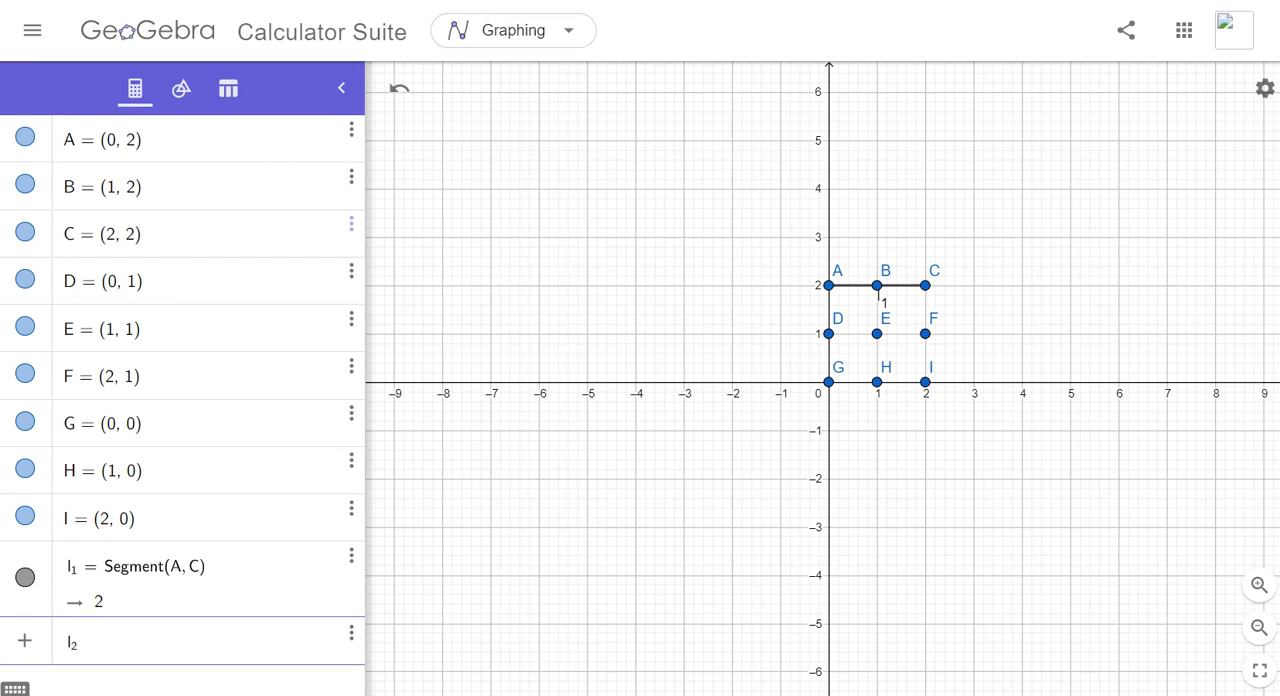
type("123")
key("BackSpace")
key("BackSpace")
key("BackSpace")
type("= segment(")
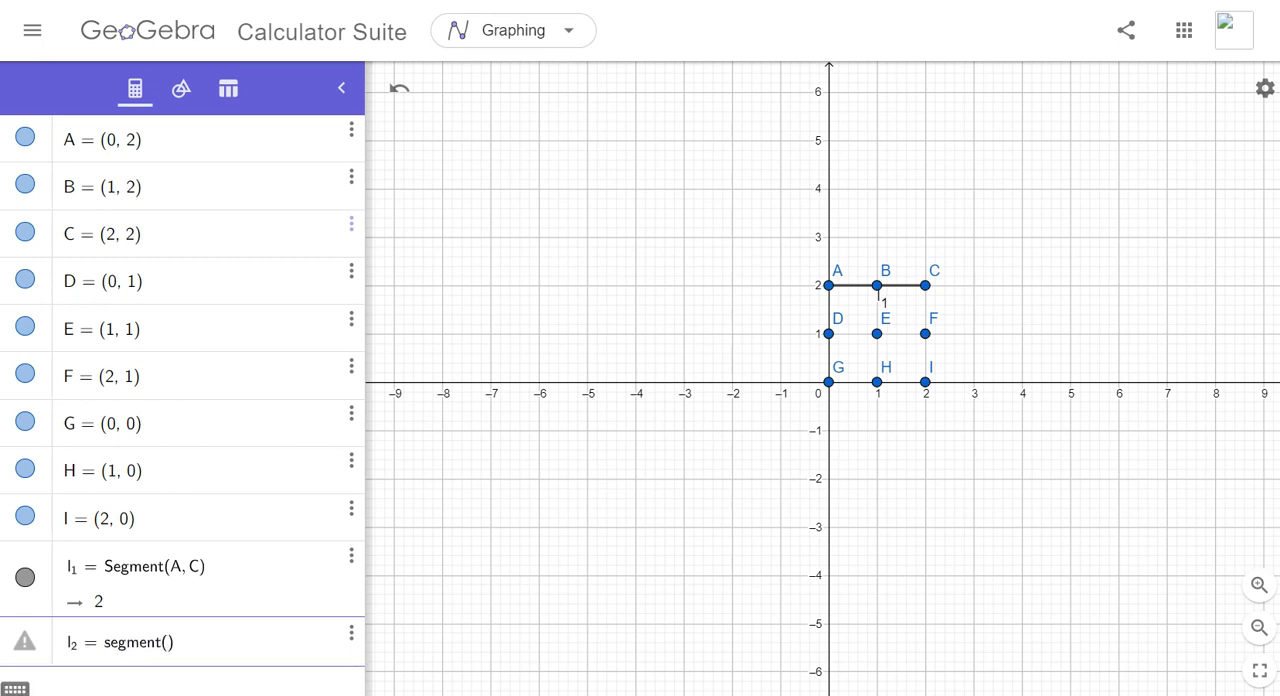
type("D,F")
key("Return")
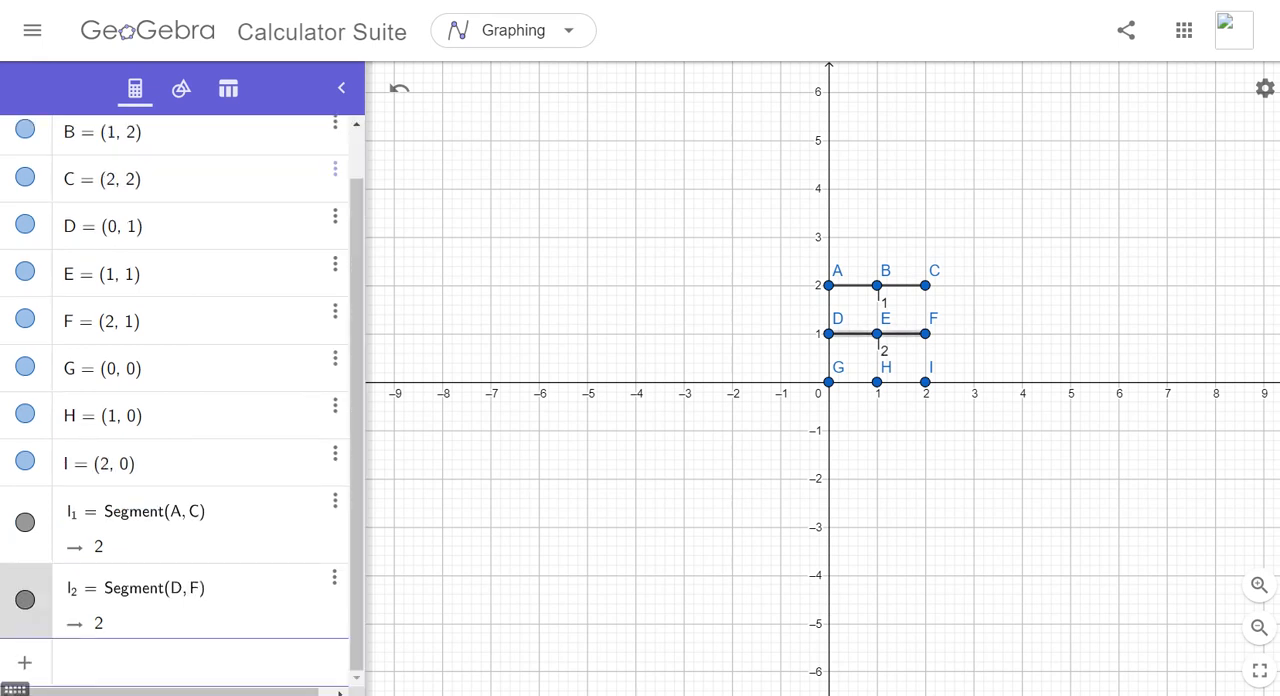
- Define a segment named l_3 from point G to point I
type("l_3")
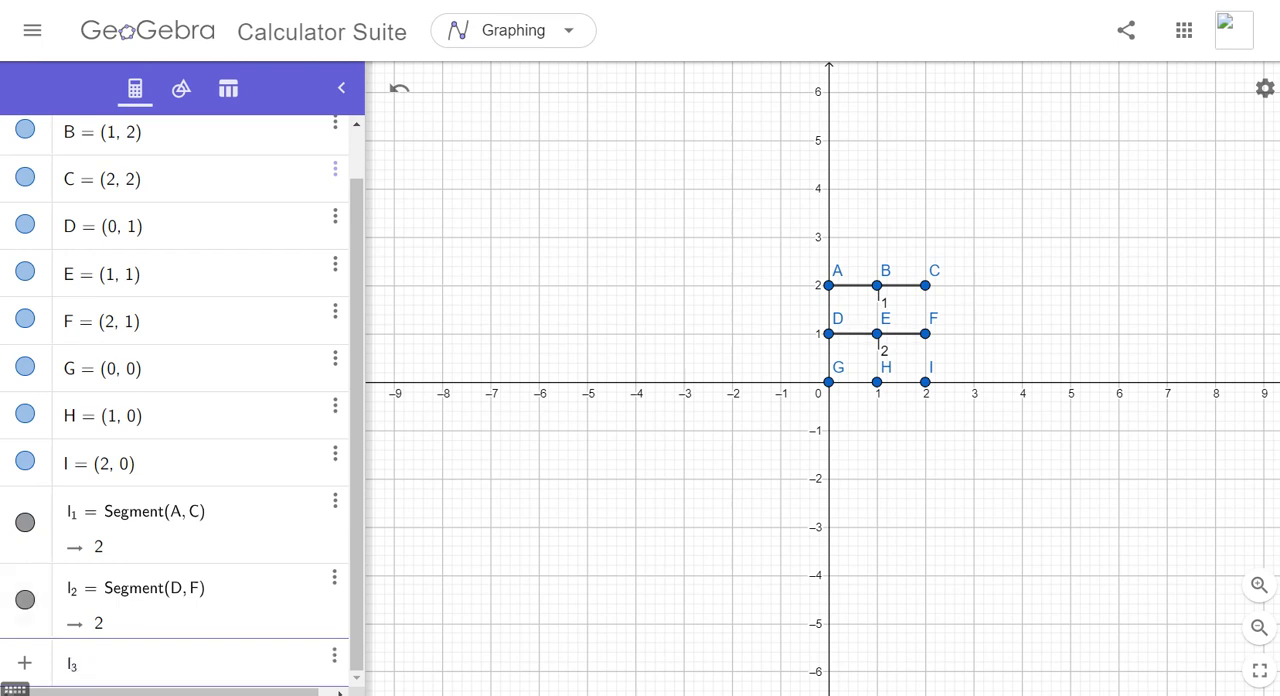
type("=segment(")
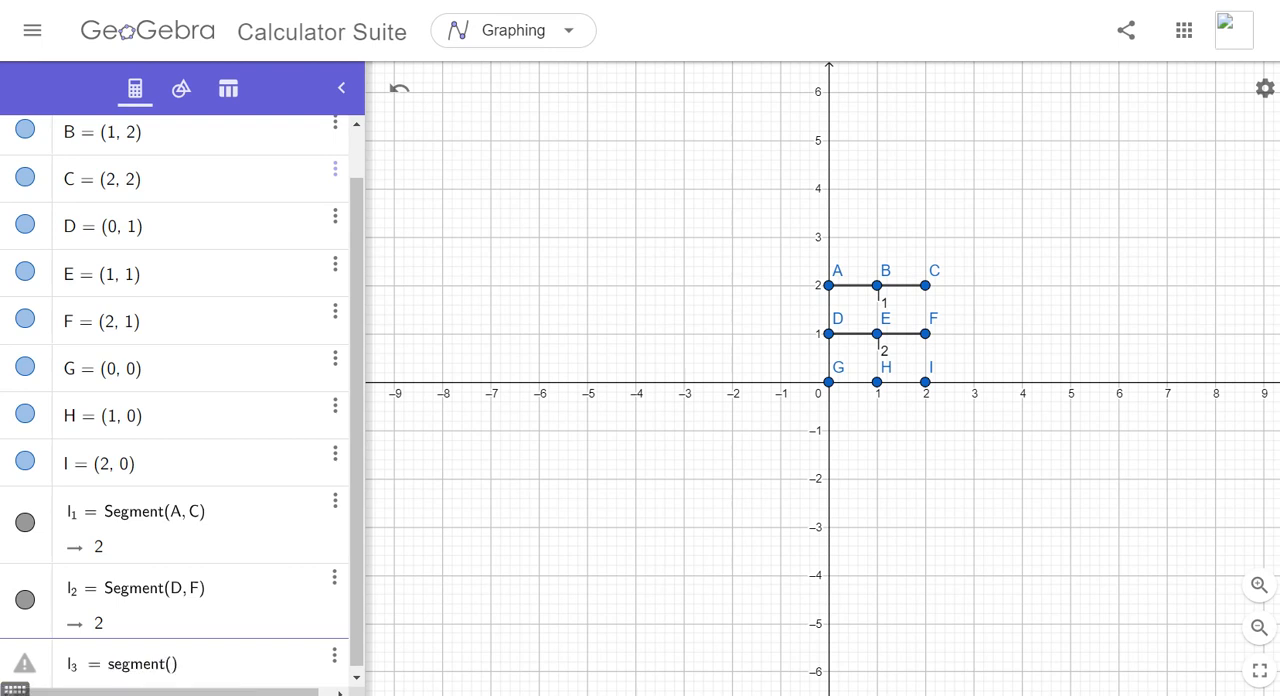
type("G,I")
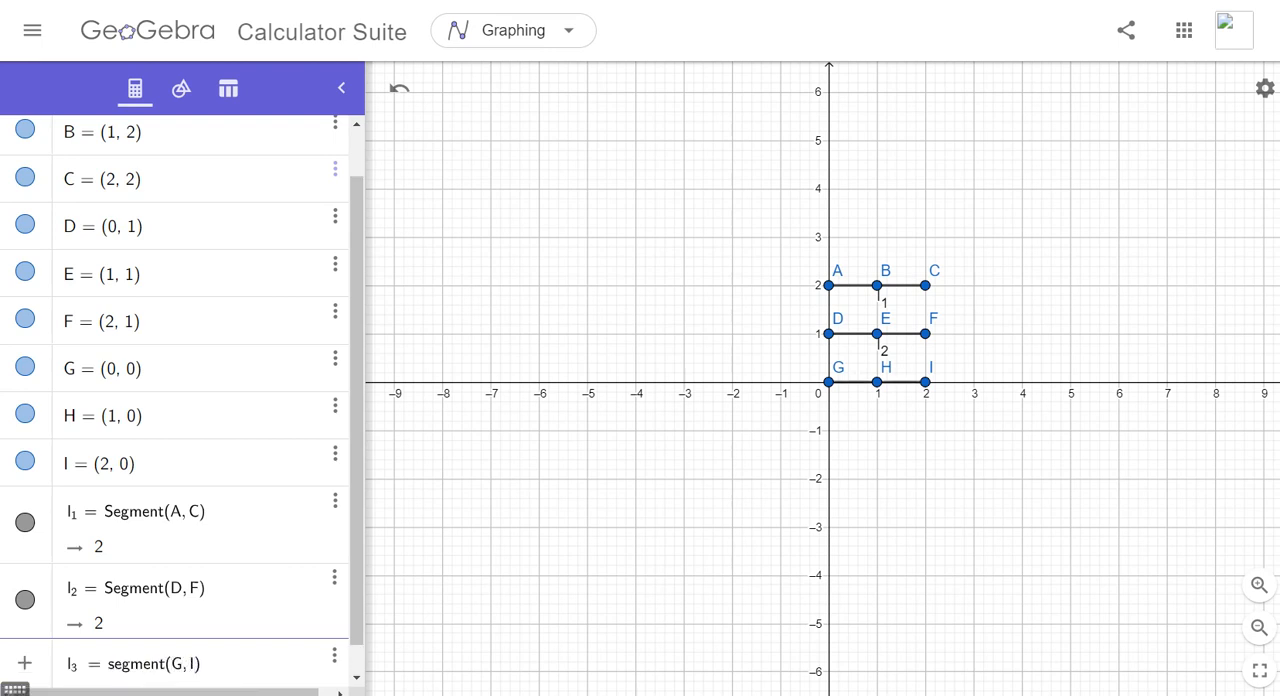
key("Return")
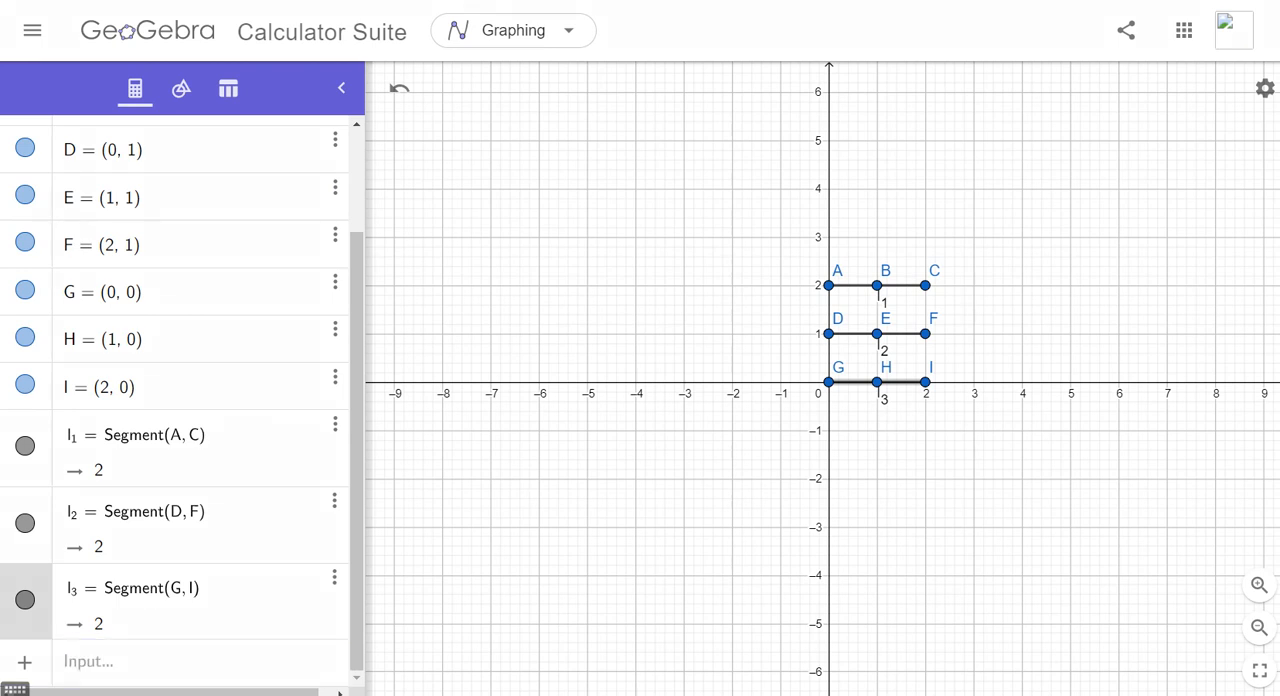
left_click_drag(831, 287, 828, 381)
left_click_drag(878, 287, 882, 382)
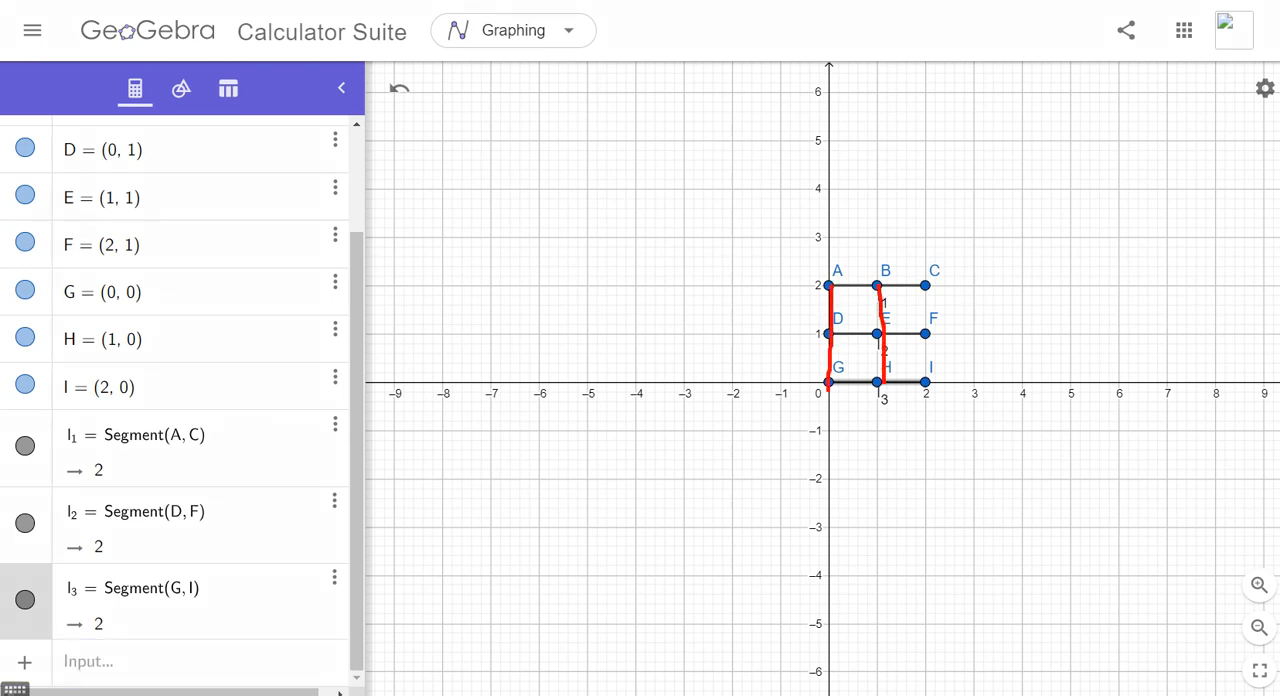
left_click_drag(925, 287, 922, 390)
left_click_drag(828, 287, 922, 378)
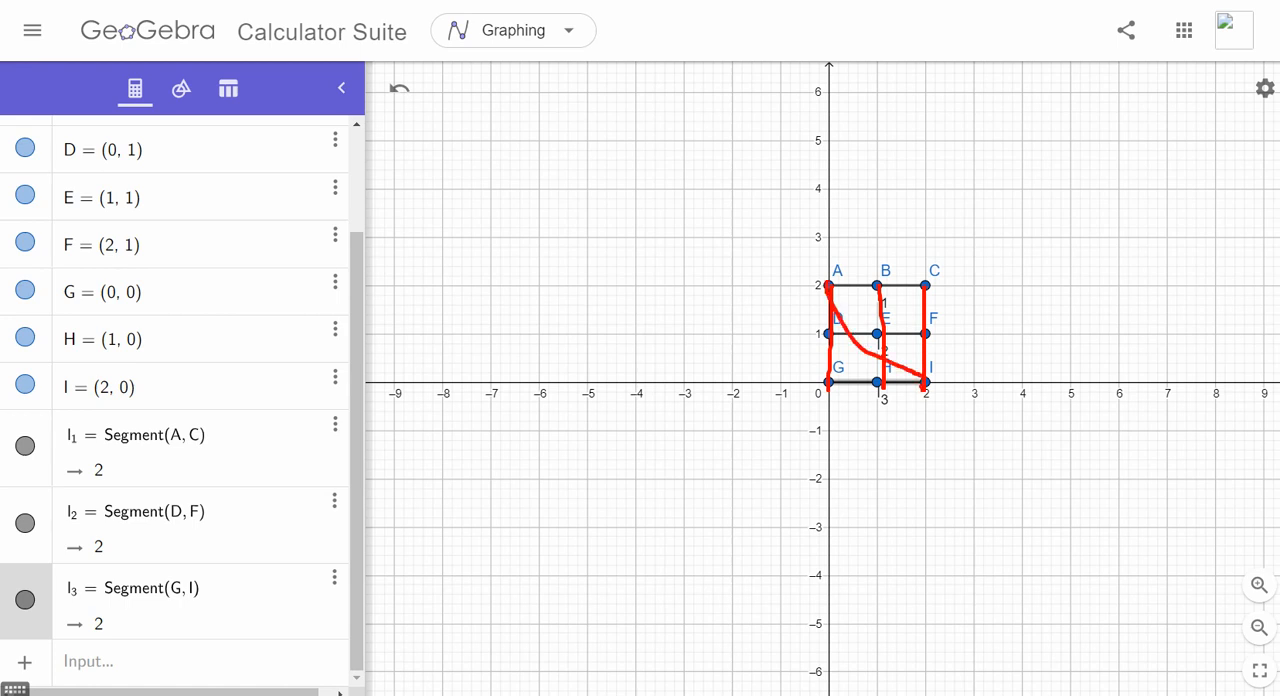
left_click_drag(833, 372, 946, 265)
mouse_move(875, 283)
left_mouse_down()
mouse_move(902, 243)
mouse_move(1028, 255)
mouse_move(888, 378)
left_mouse_up()
key("Escape")
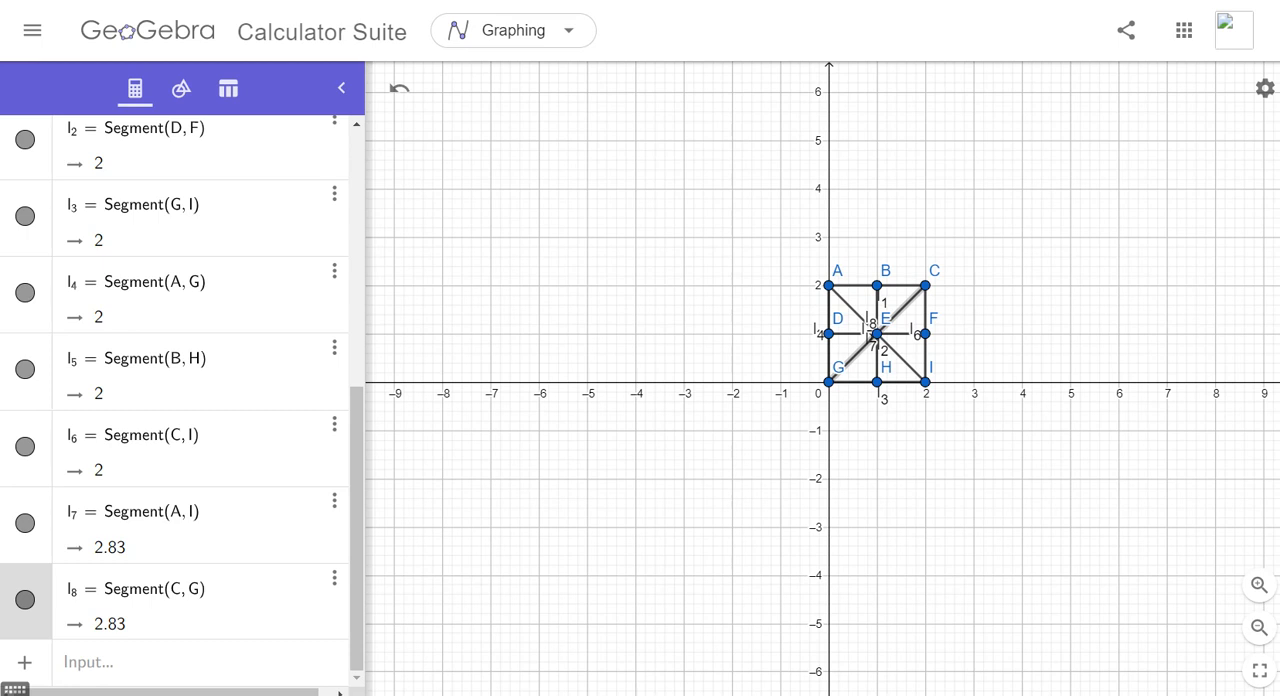
- Hide segments l_3, l_4, l_5 and l_6, and show all four again
left_click(25, 447)
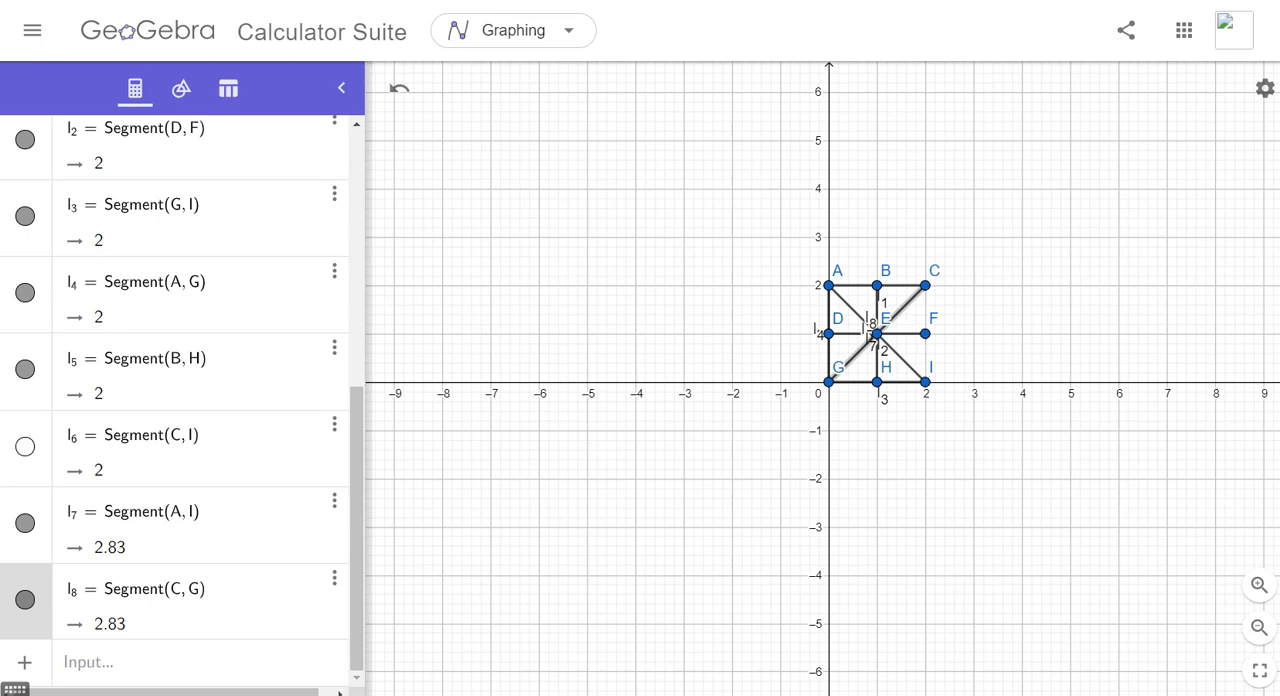
left_click(25, 370)
left_click(25, 293)
left_click(25, 216)
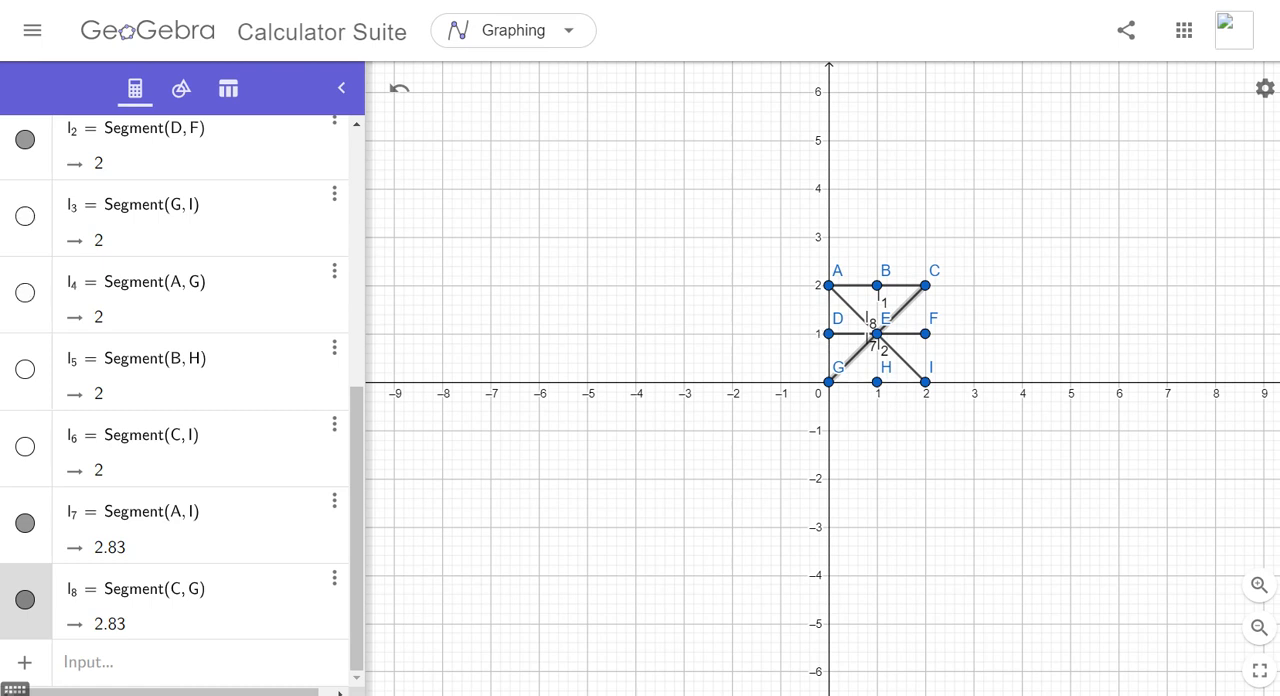
left_click(25, 216)
left_click(25, 293)
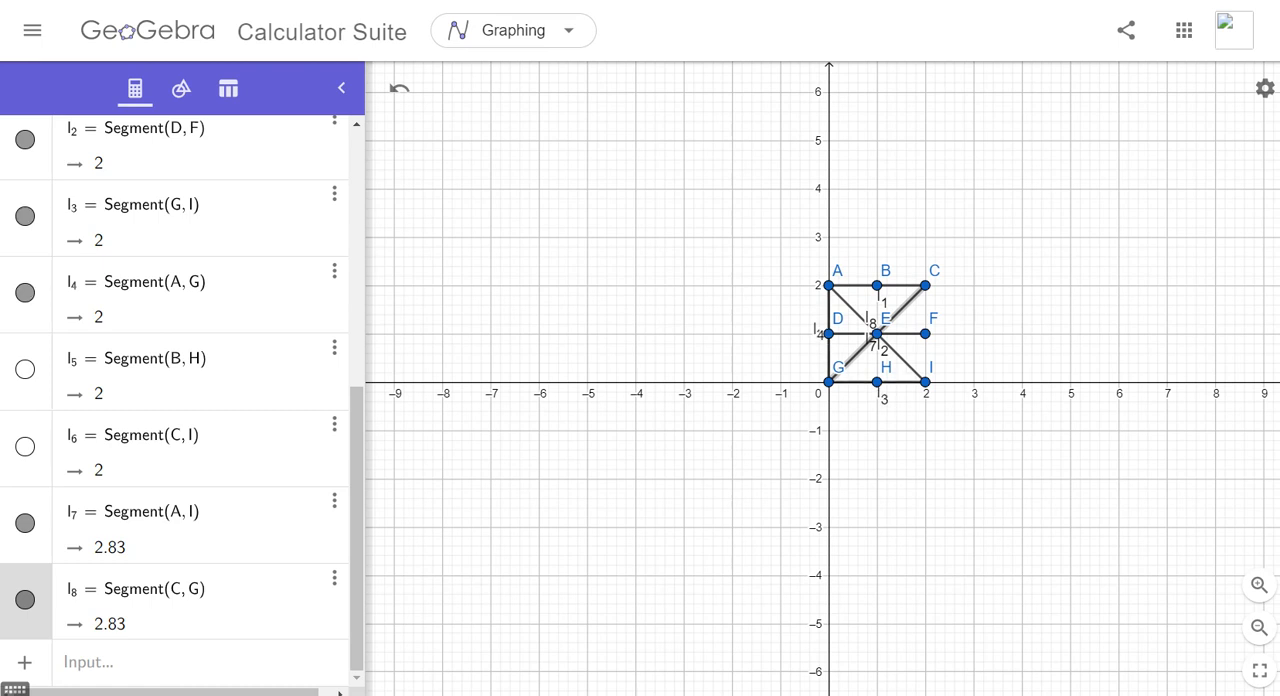
left_click(25, 370)
left_click(25, 447)
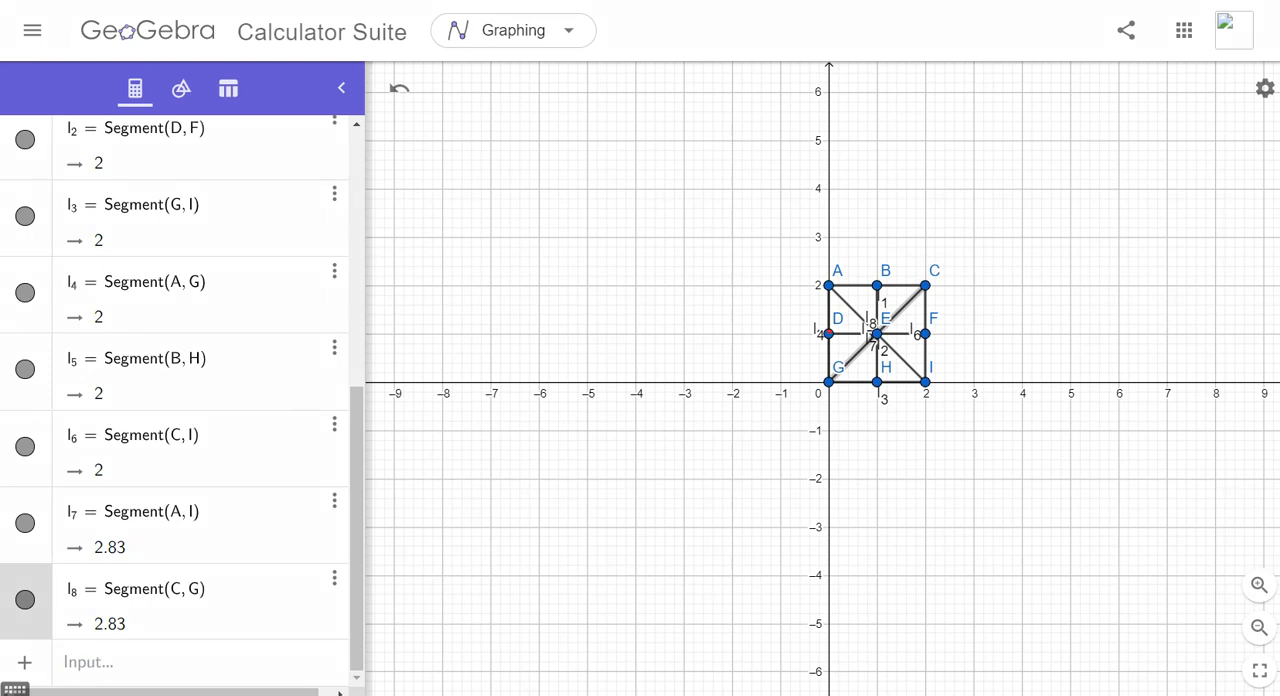
mouse_move(828, 332)
left_mouse_down()
mouse_move(922, 260)
mouse_move(957, 270)
mouse_move(961, 304)
mouse_move(926, 380)
left_mouse_up()
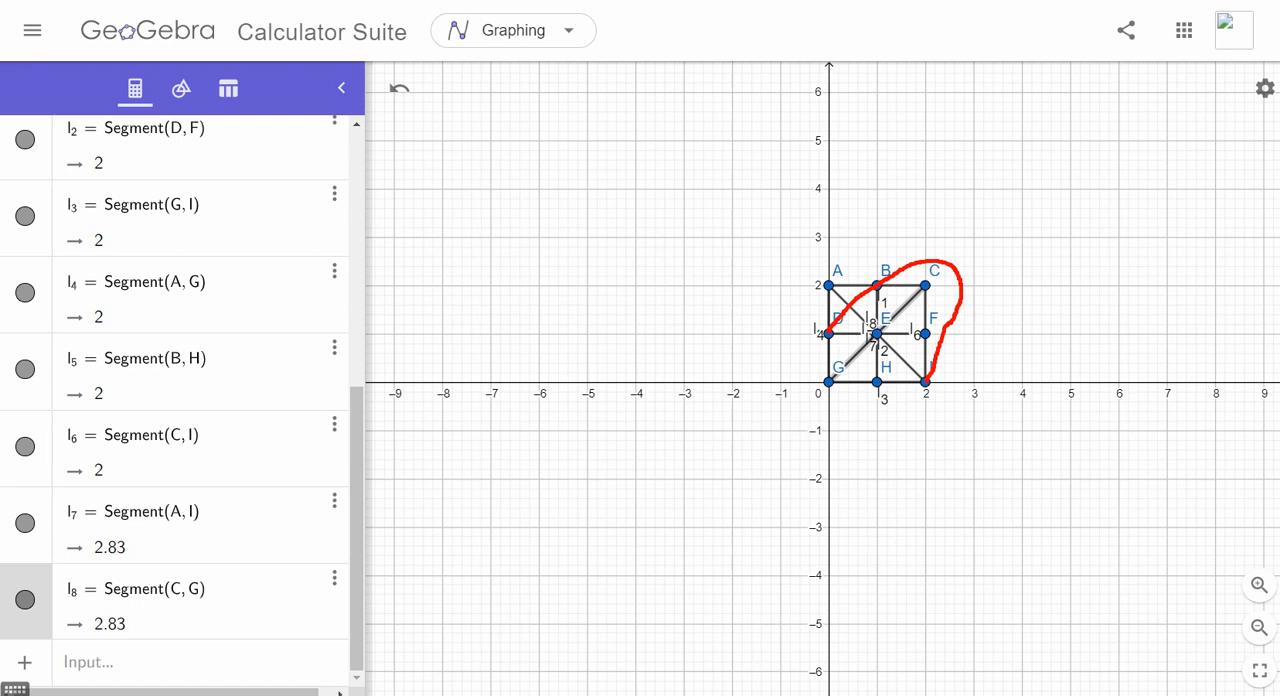
left_click_drag(876, 287, 832, 330)
left_click_drag(880, 280, 900, 263)
mouse_move(960, 268)
left_mouse_down()
mouse_move(966, 306)
mouse_move(932, 378)
mouse_move(964, 266)
mouse_move(886, 282)
left_mouse_up()
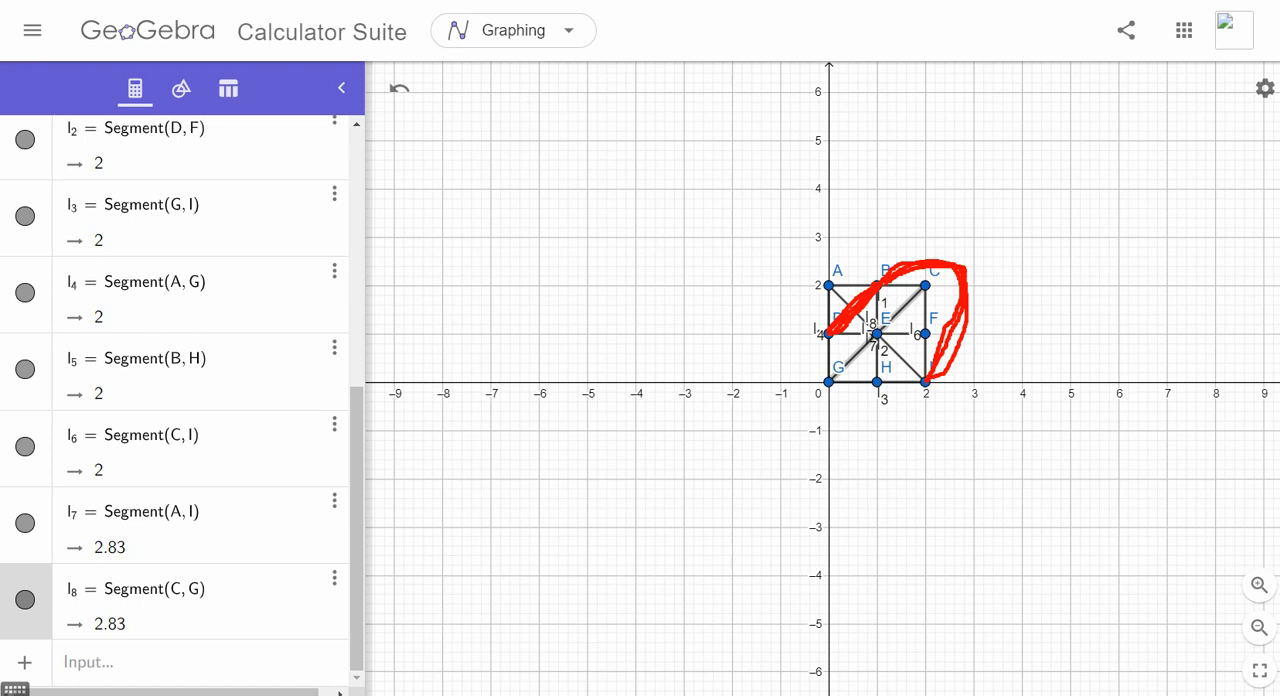
key("Escape")
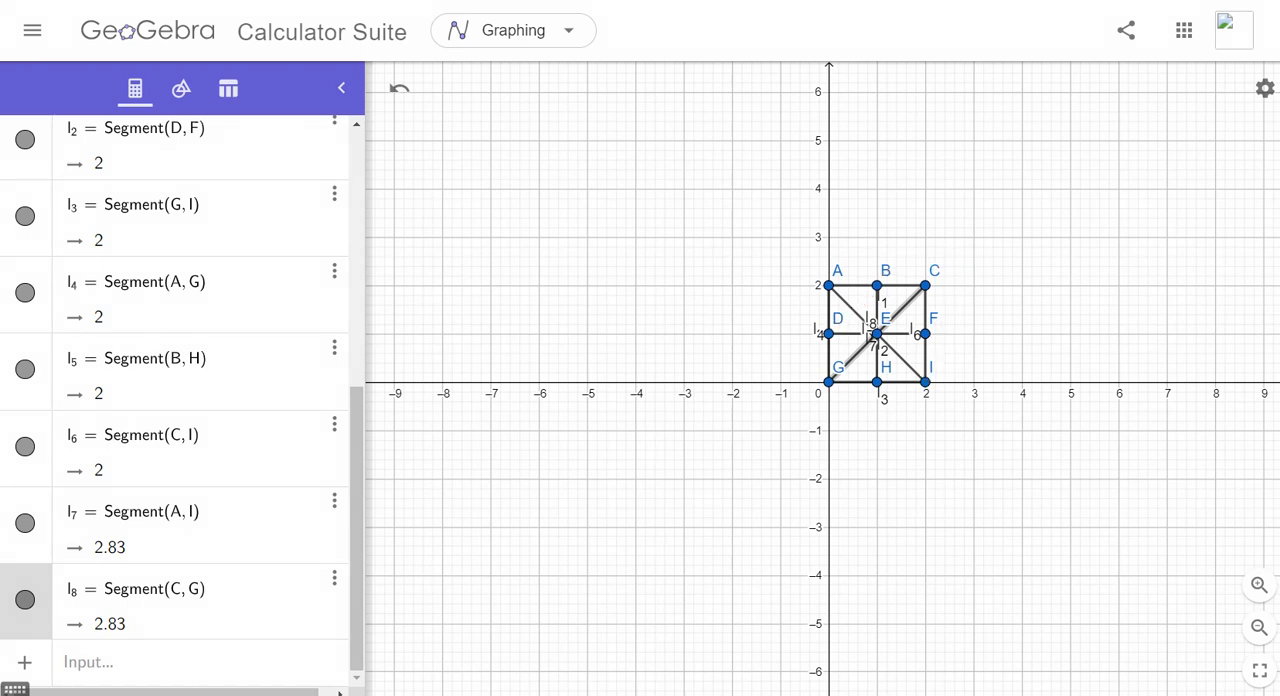
- Define a segment named p_1 from point D to point B
left_click(198, 662)
type("p")
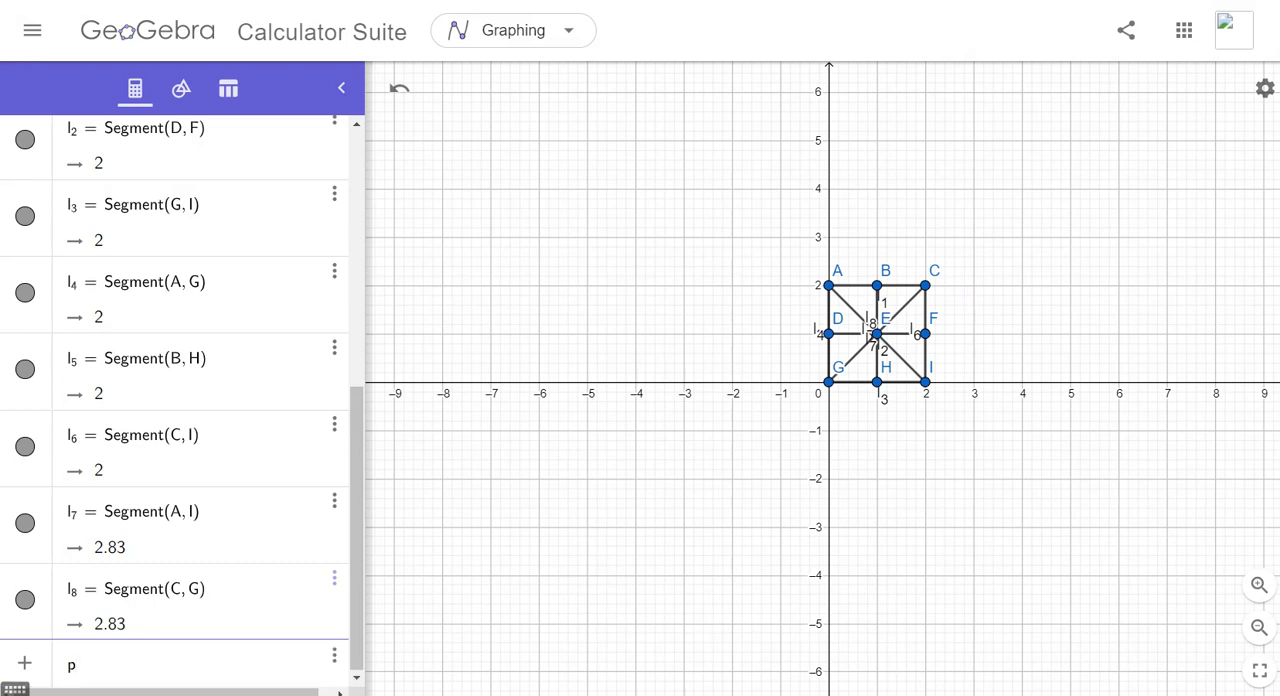
type("1=se")
type("gment(D,B")
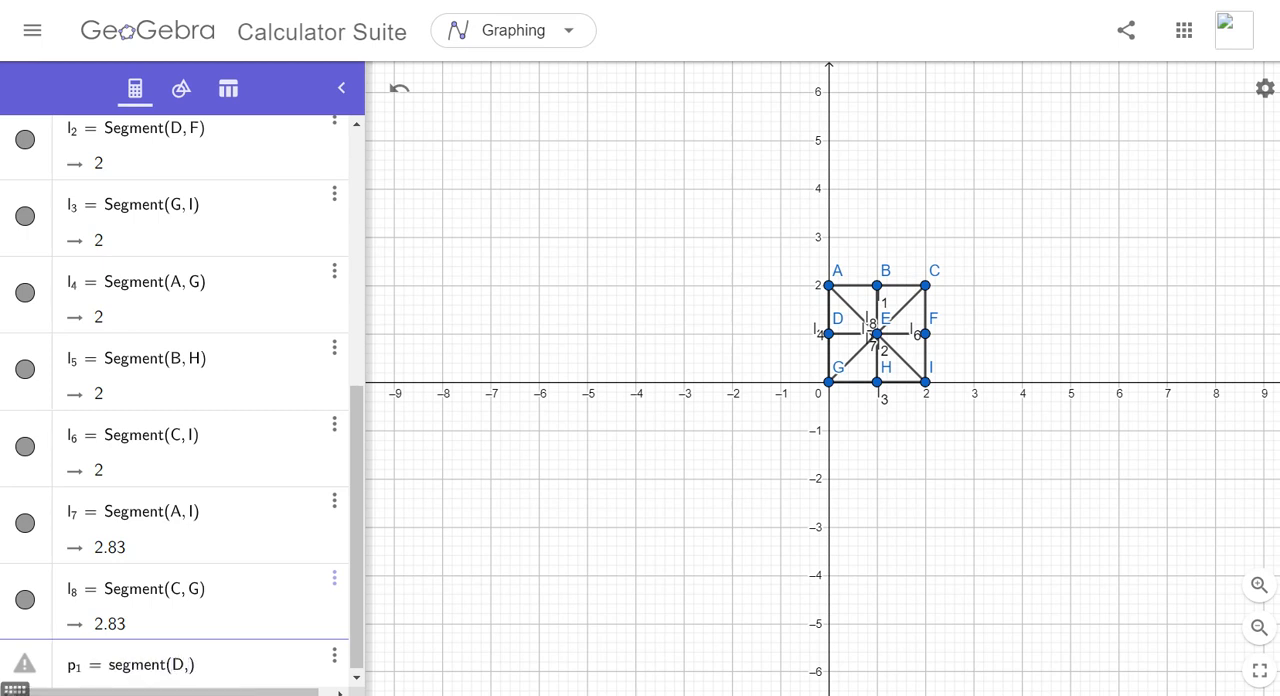
key("Return")
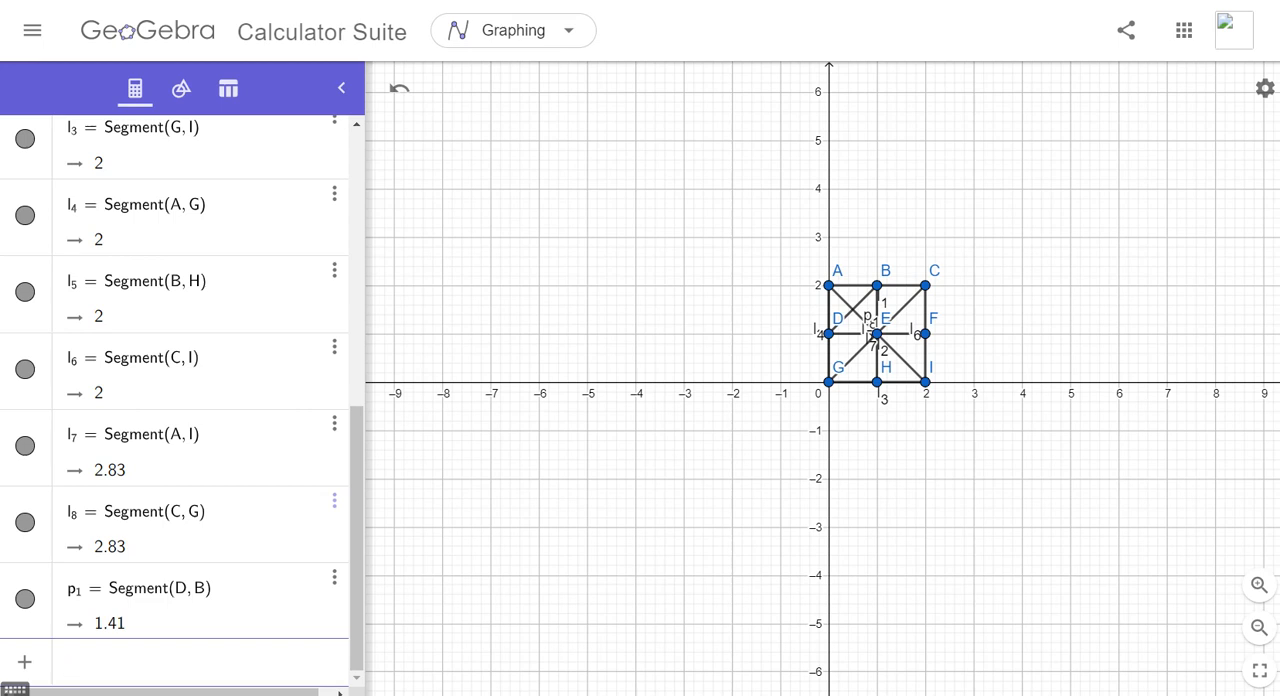
- Define a helper point R at (3, 2)
type("R = (3, ")
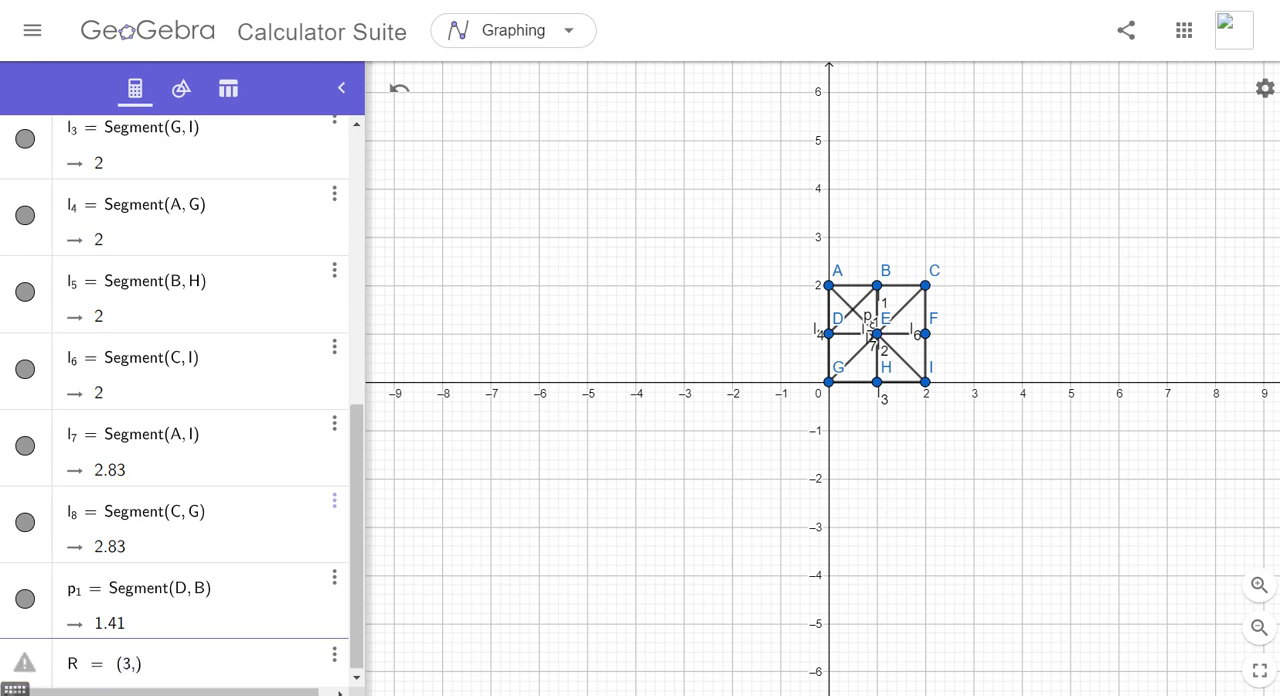
type("2")
key("Return")
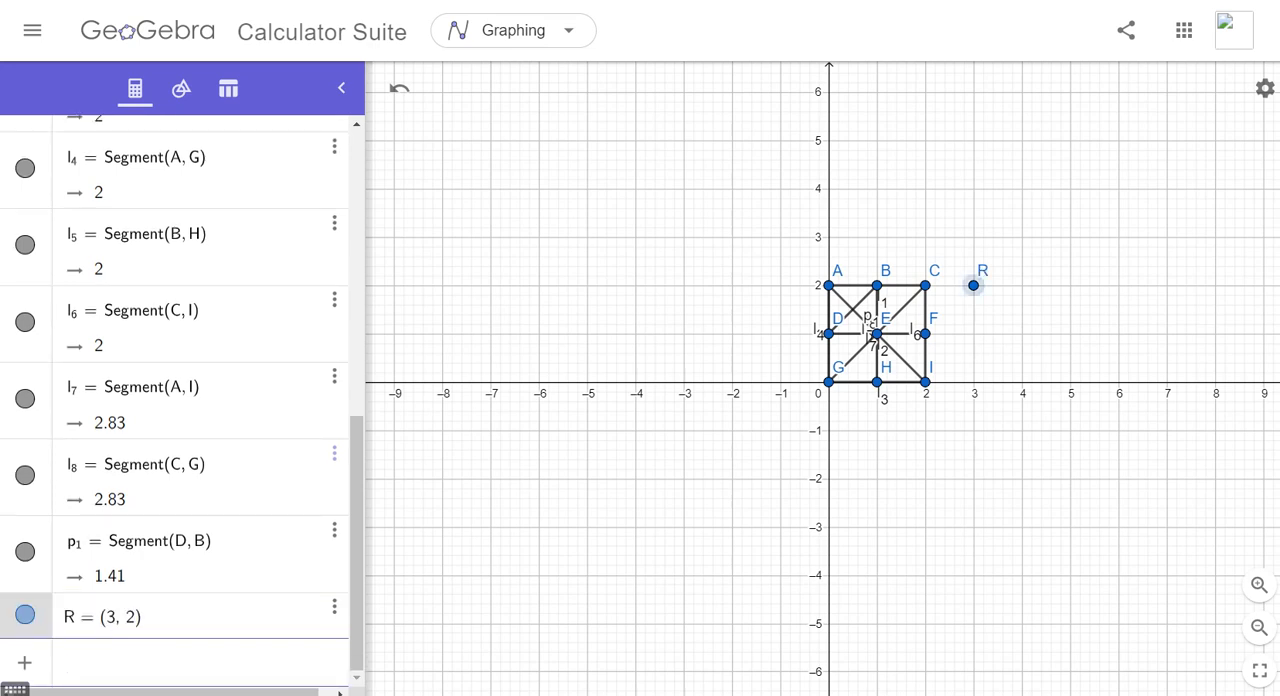
- Create a circle through the three points B, R and I
type("circle")
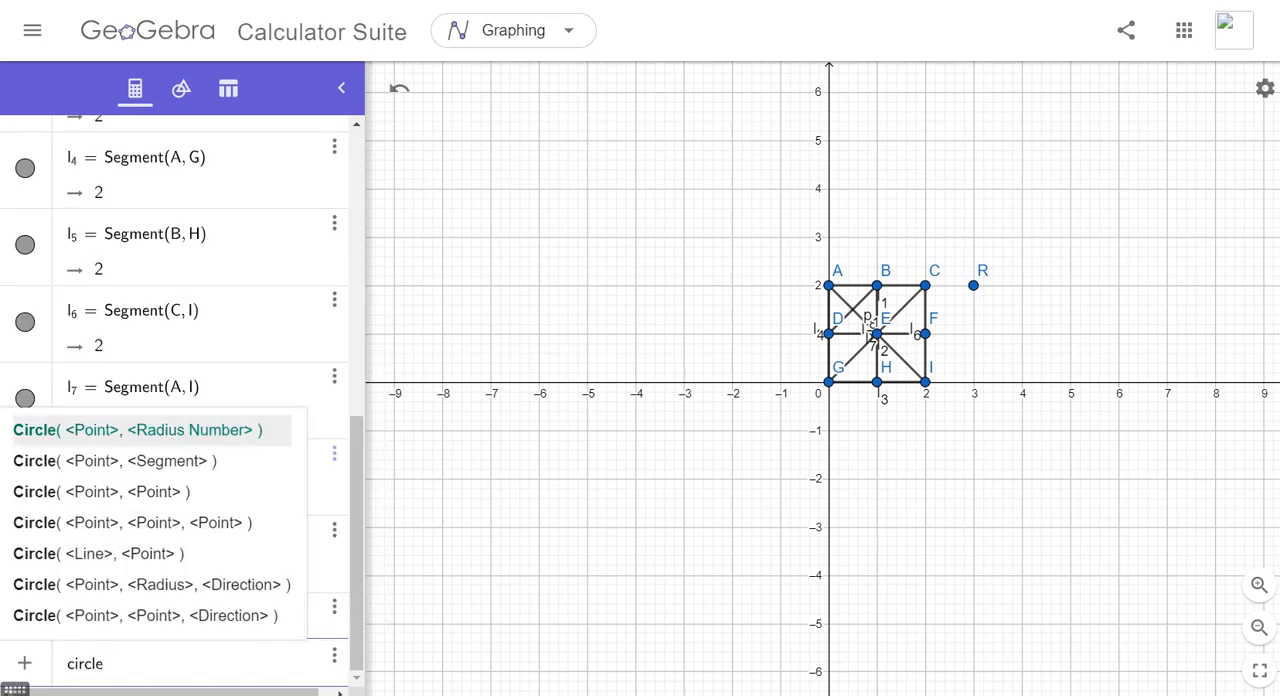
type("(")
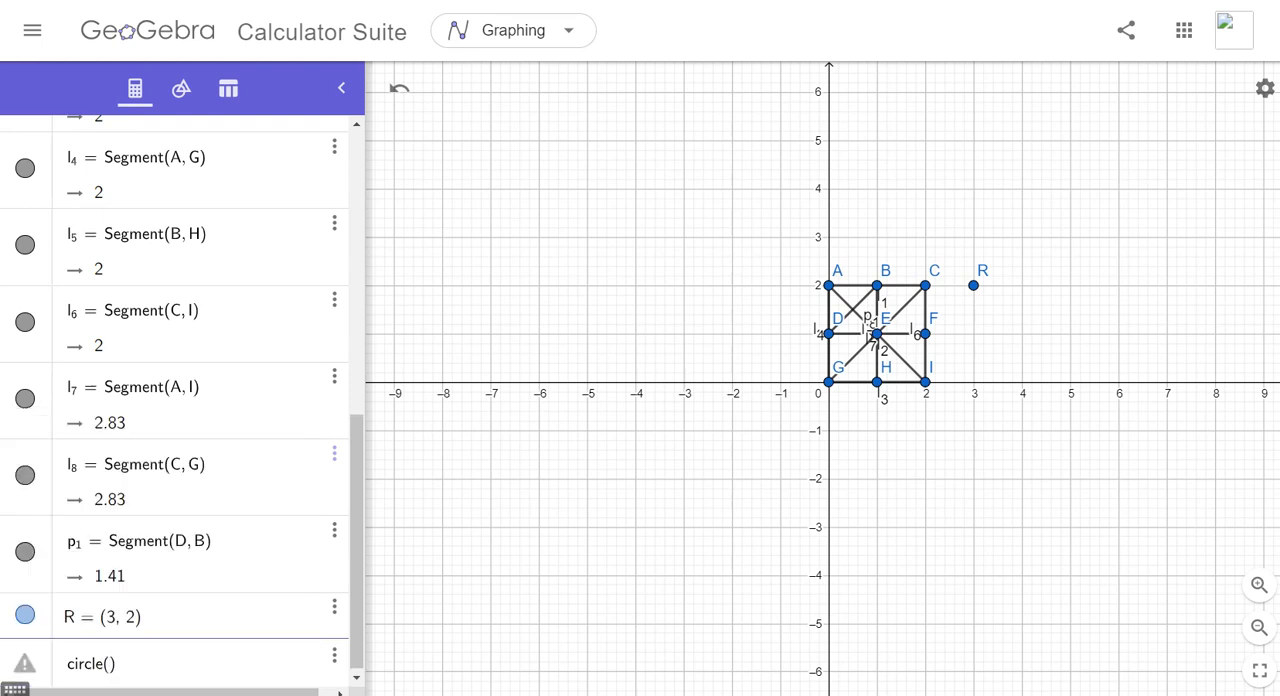
type("B,R")
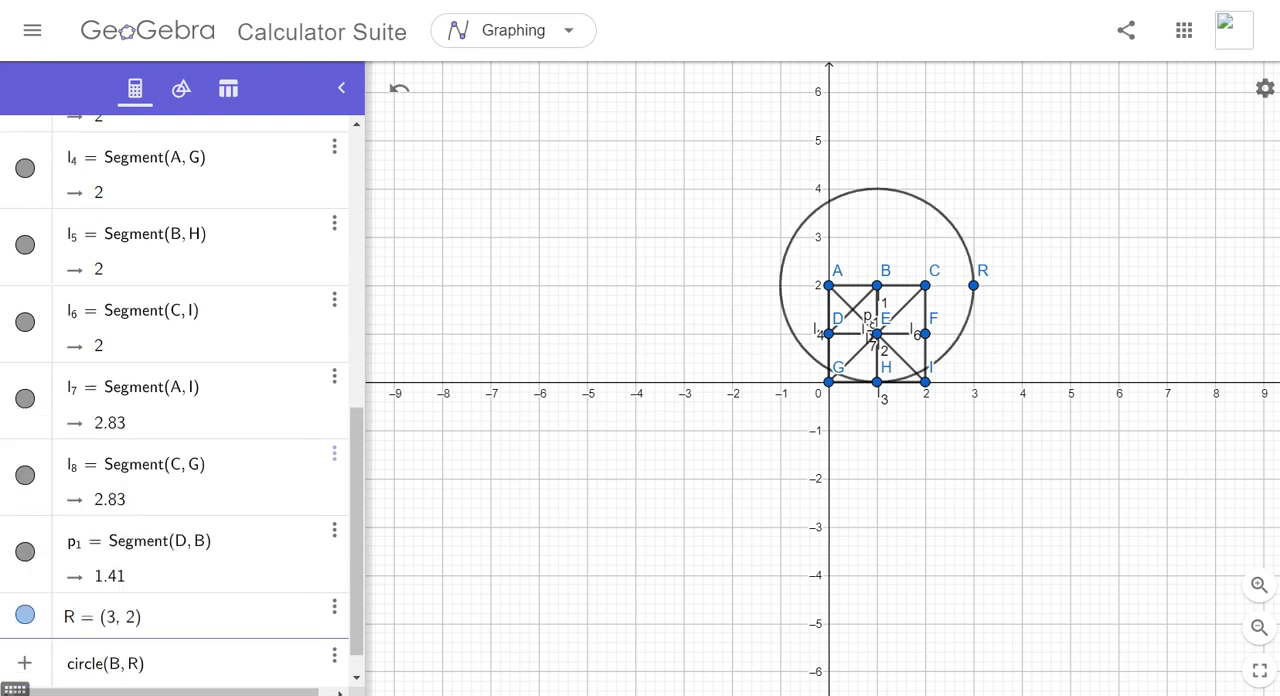
type(",I")
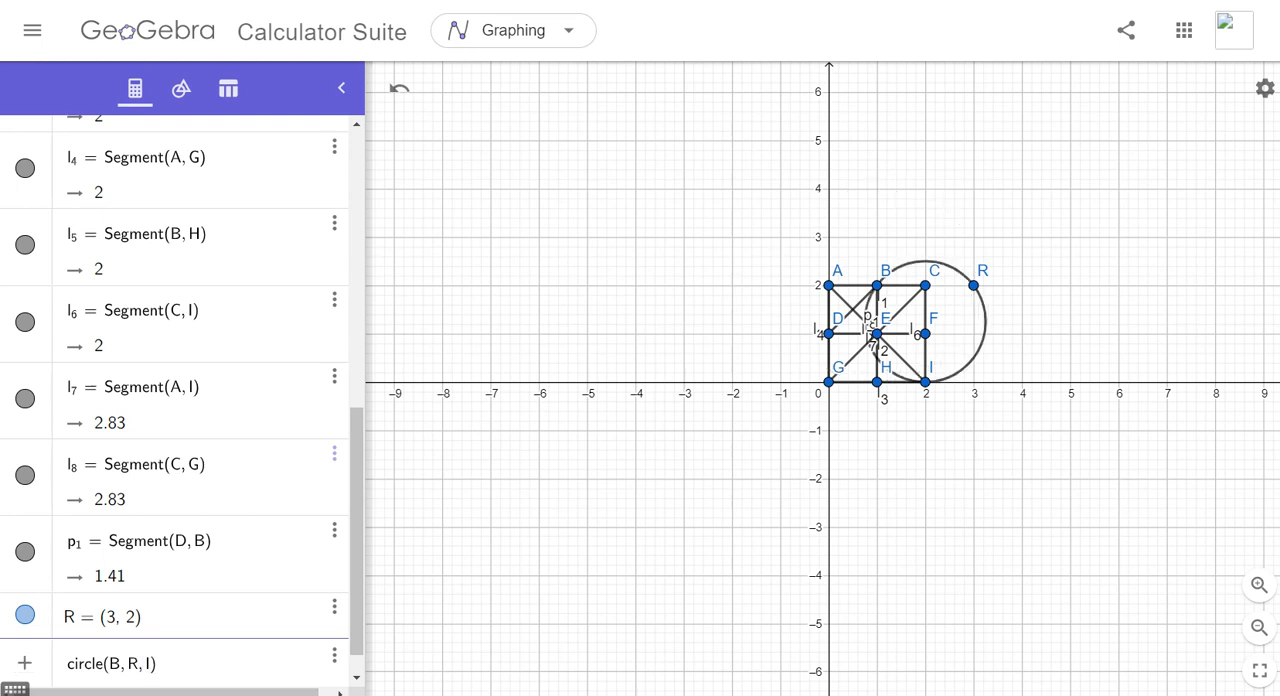
key("Return")
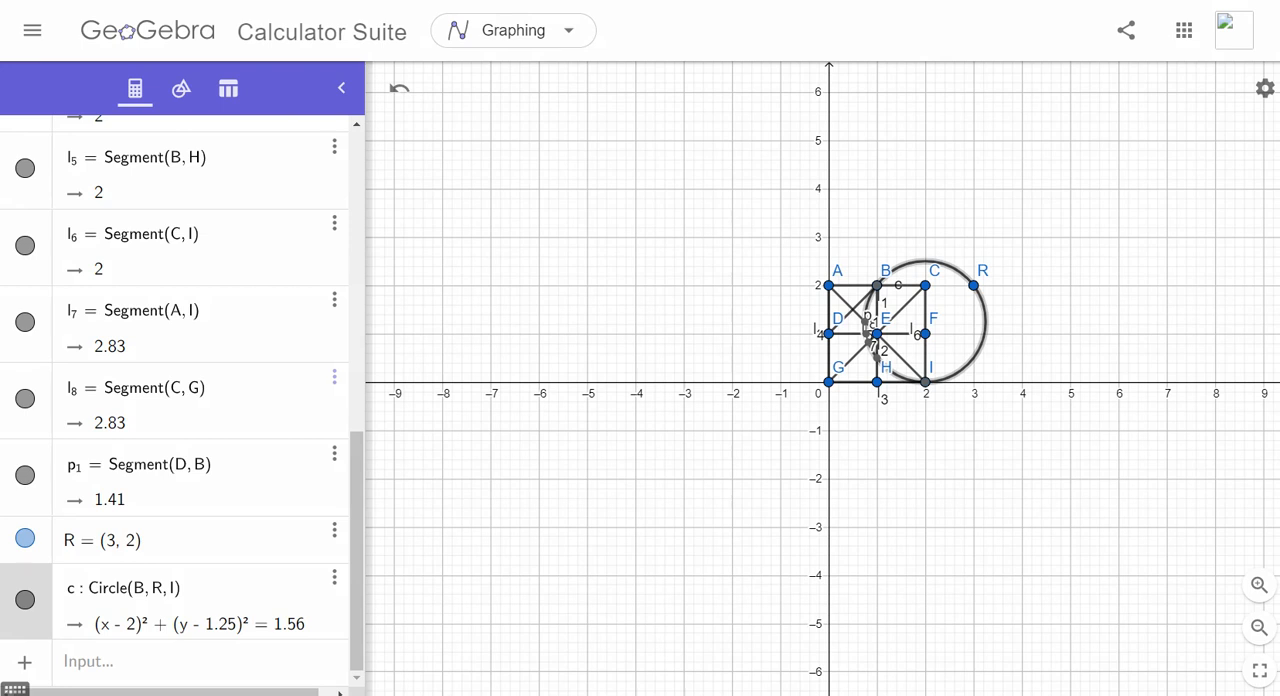
mouse_move(878, 285)
left_mouse_down()
mouse_move(950, 262)
mouse_move(972, 286)
mouse_move(983, 354)
mouse_move(926, 381)
left_mouse_up()
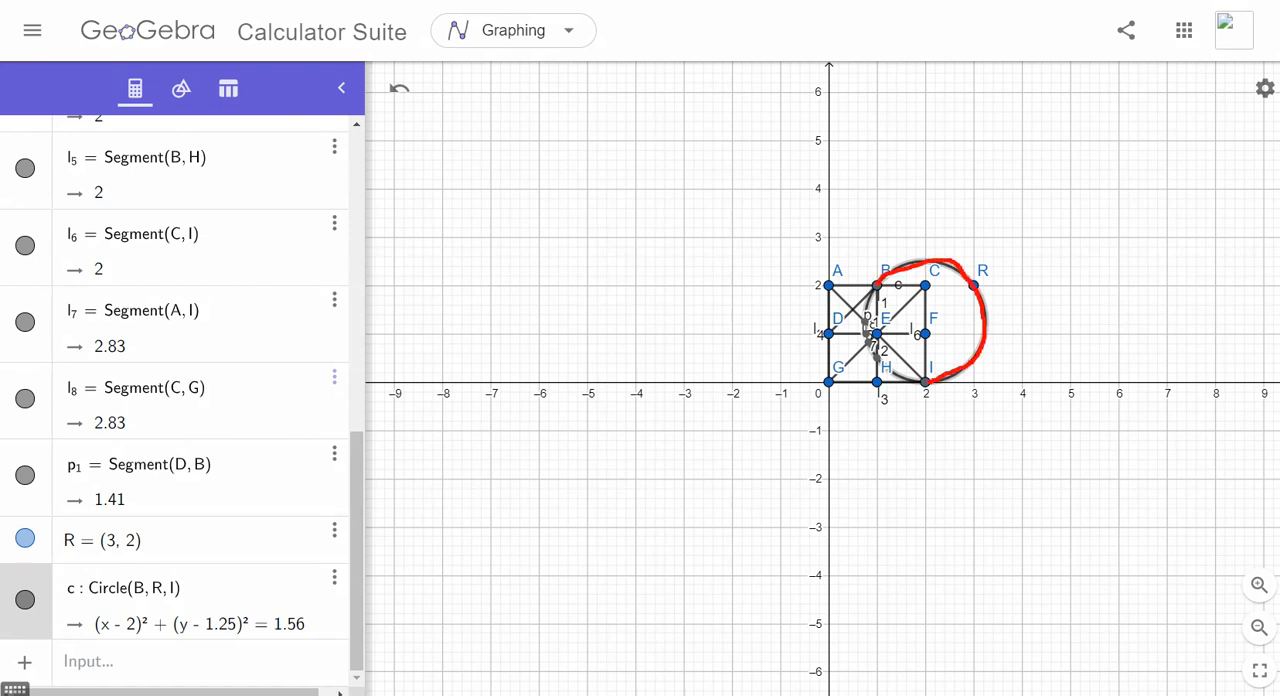
key("Escape")
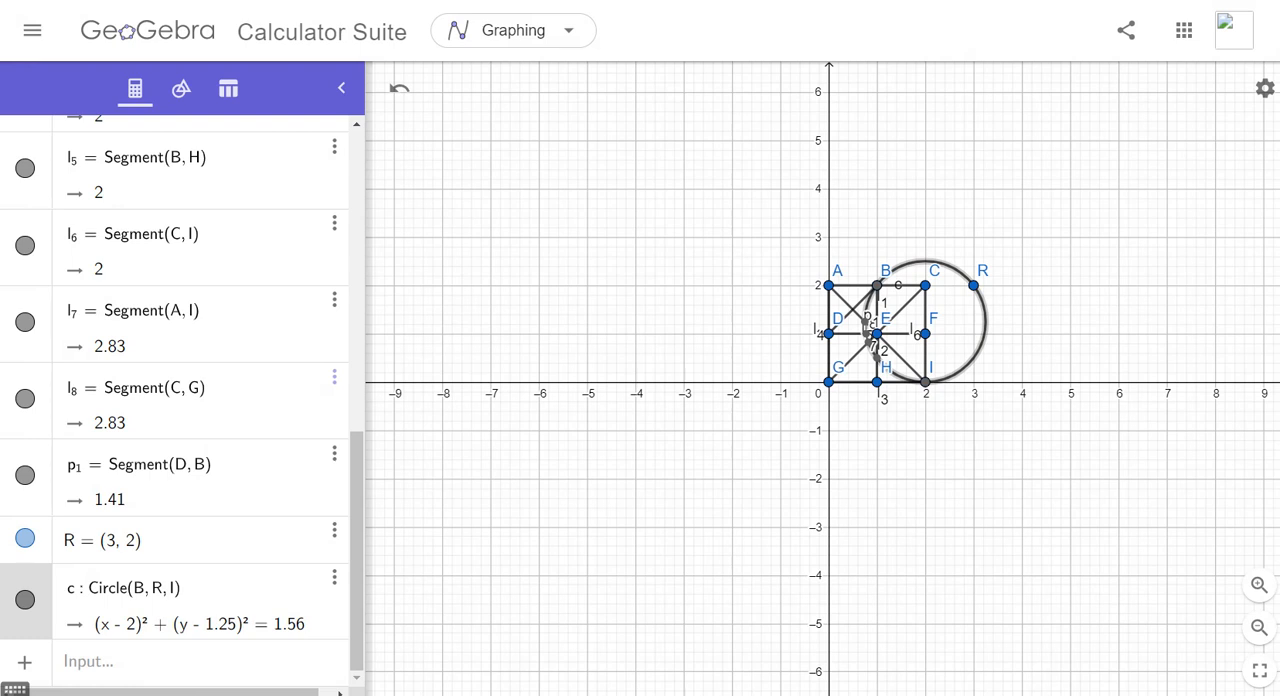
- Enter a definition for q_1 as the arc on circle c from point B to point I
left_click(88, 662)
type("ar")
key("BackSpace")
key("BackSpace")
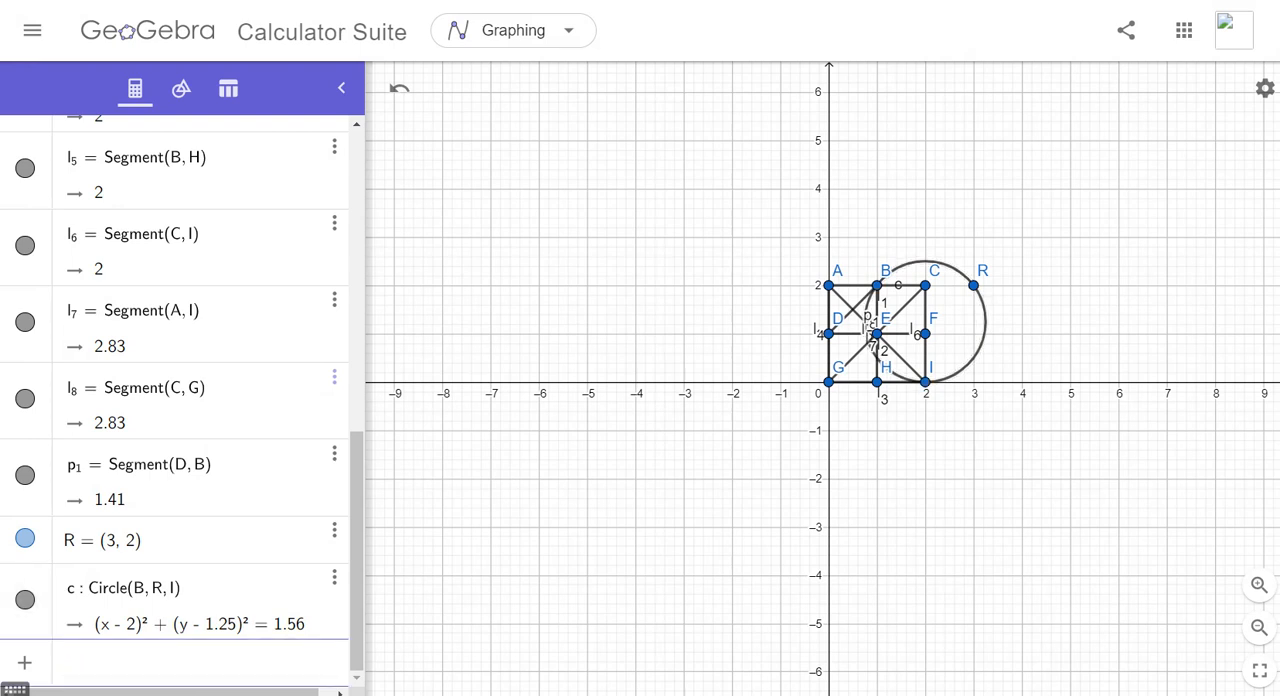
type("q")
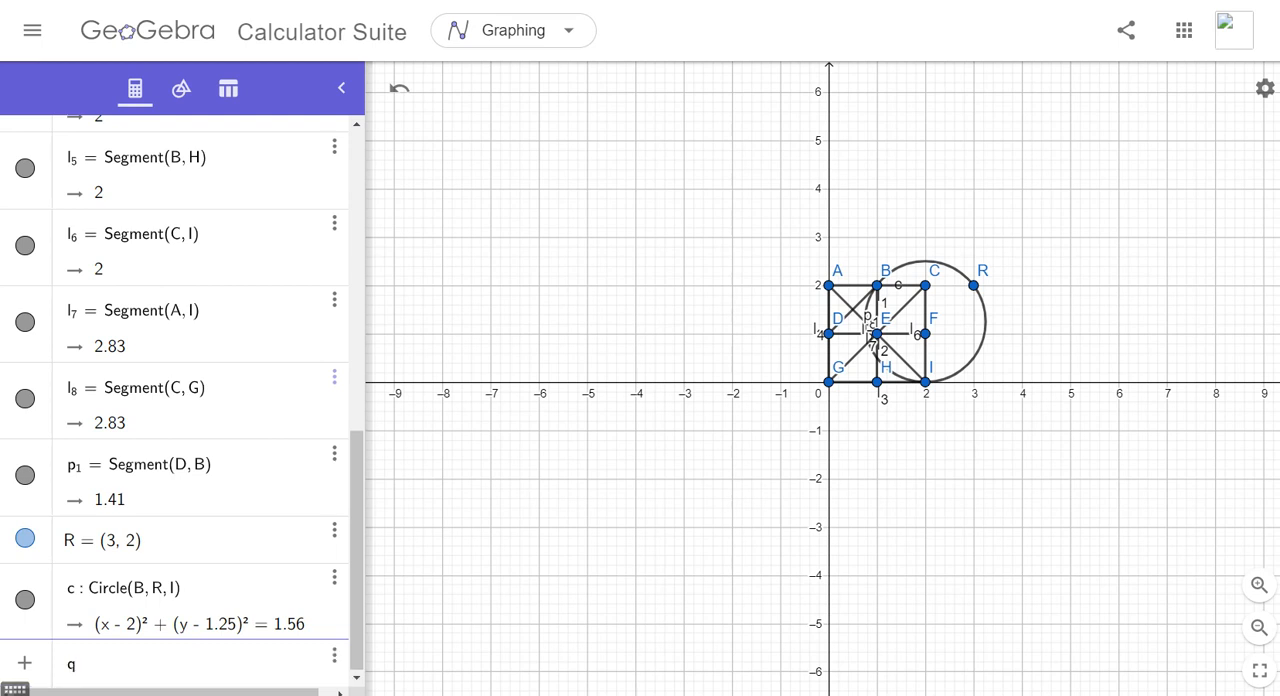
type("_1=arc(c,B,I")
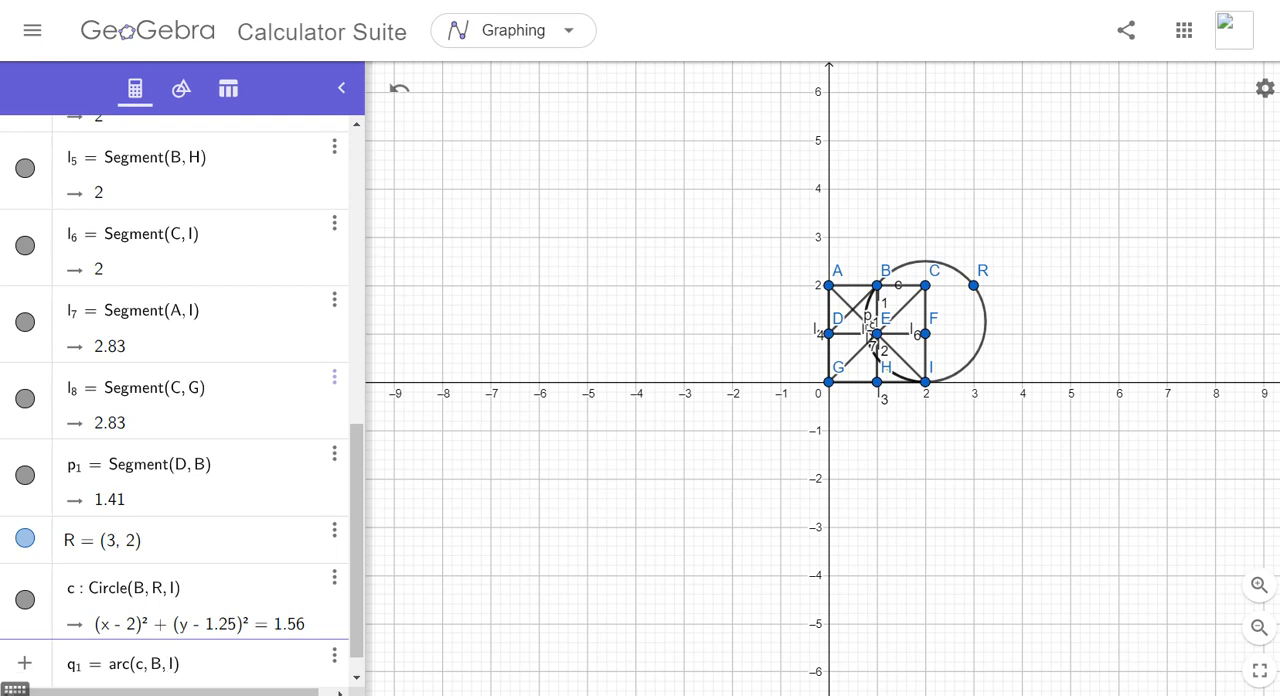
- Change the q_1 arc definition to run from point I to point B, create it, and hide circle c
key("BackSpace")
key("BackSpace")
key("BackSpace")
type("I, B")
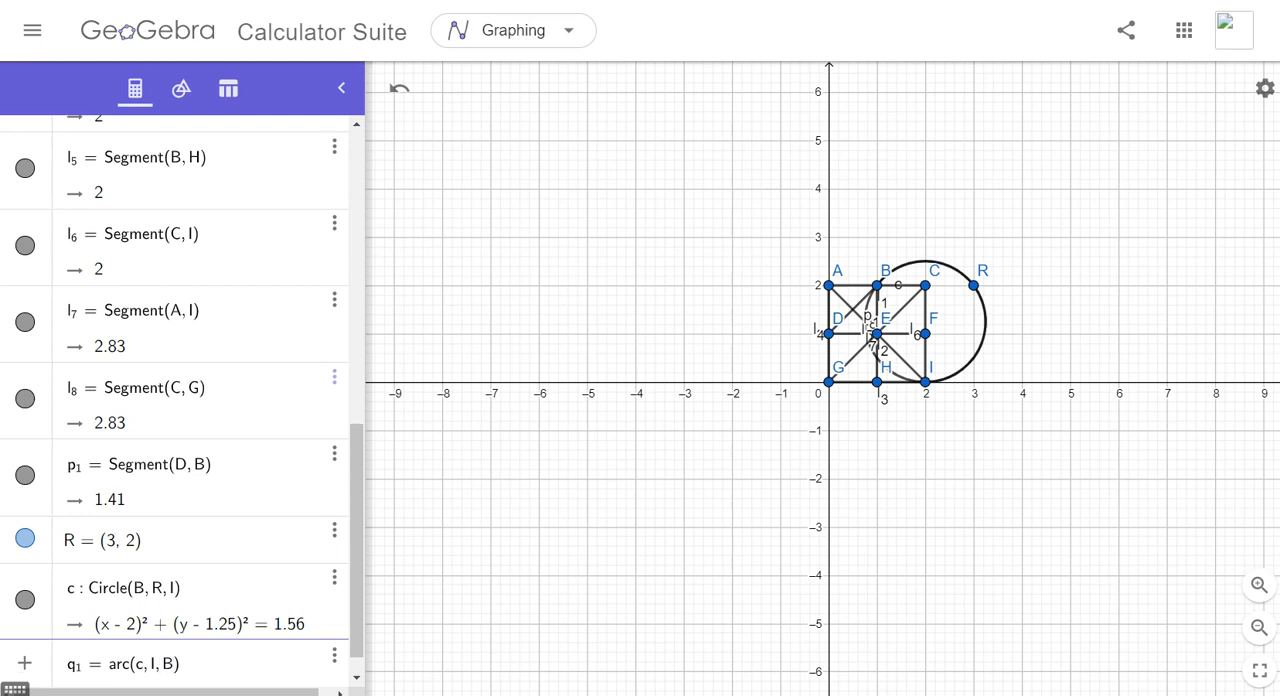
key("Return")
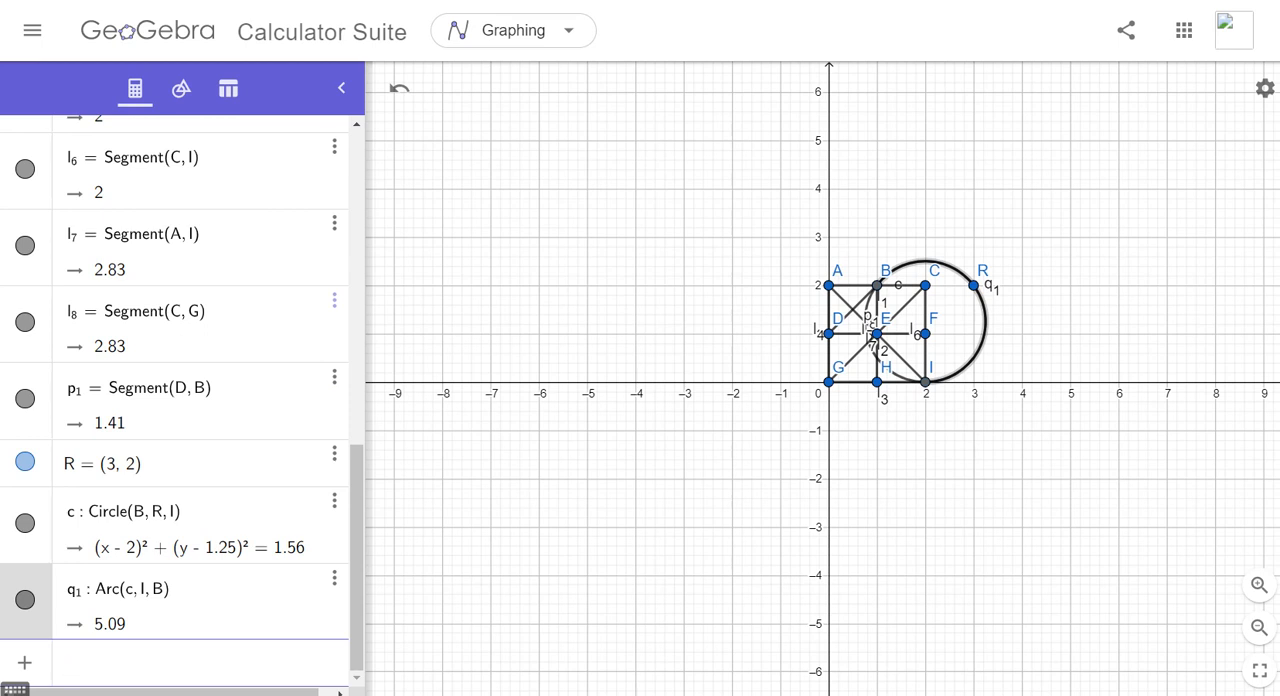
left_click(25, 523)
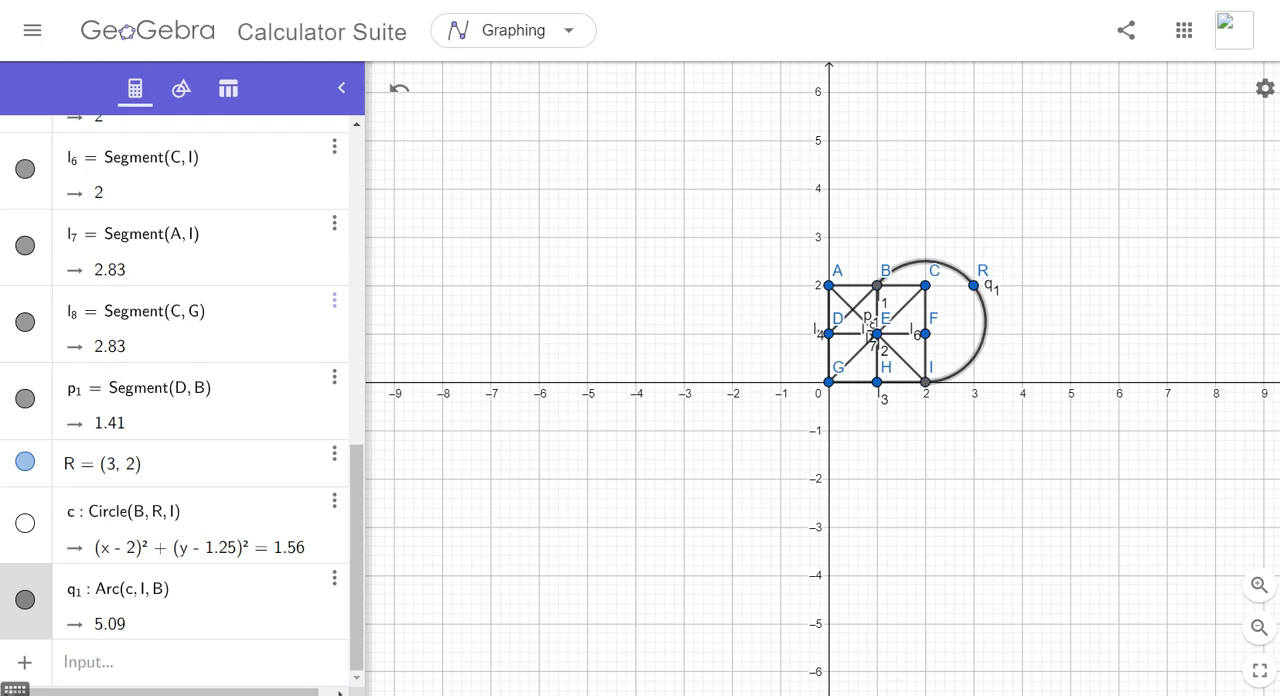
- Toggle the visibility of segment p_1 and arc q_1 off and on again
double_click(25, 399)
left_click(25, 399)
left_click(25, 399)
left_click(25, 399)
left_click(25, 399)
left_click(25, 600)
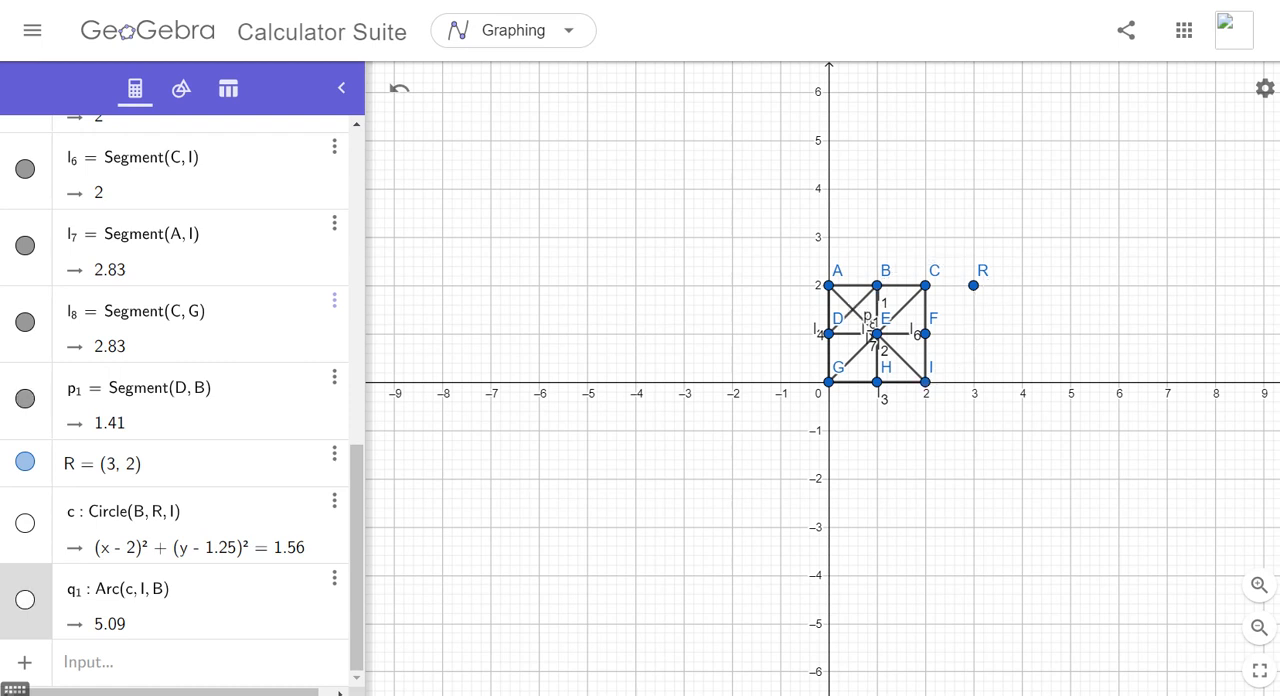
left_click(25, 600)
left_click(25, 600)
left_click(25, 600)
left_click(25, 600)
left_click(25, 600)
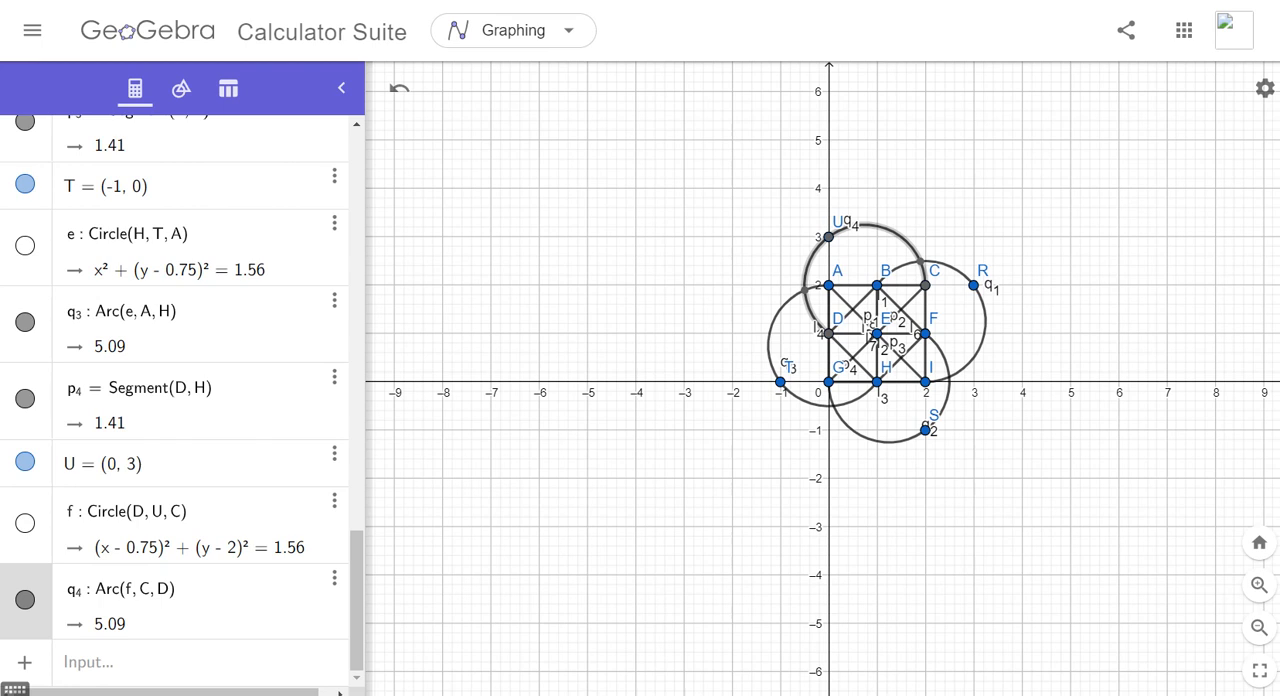
- Show the hidden circle f through points D, U and C
left_click(25, 523)
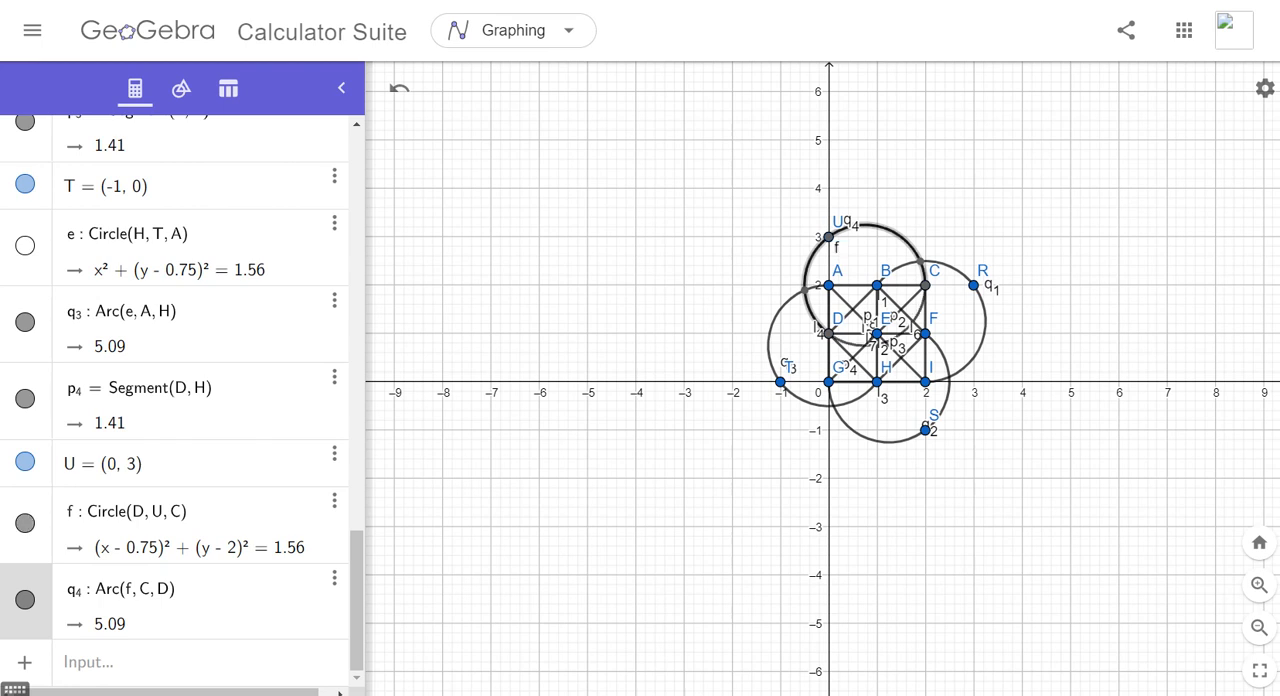
- Hide circle f and turn off the labels of all points, segments and arcs in the figure
left_click(25, 523)
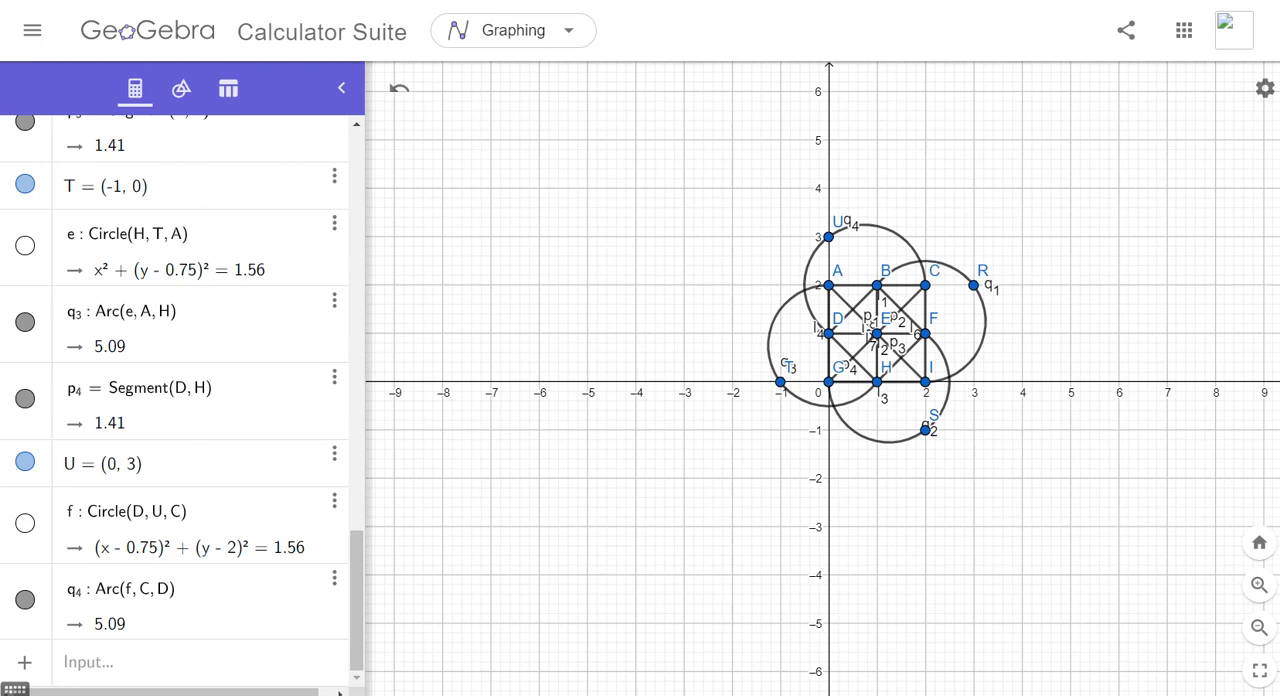
left_click_drag(640, 168, 1090, 506)
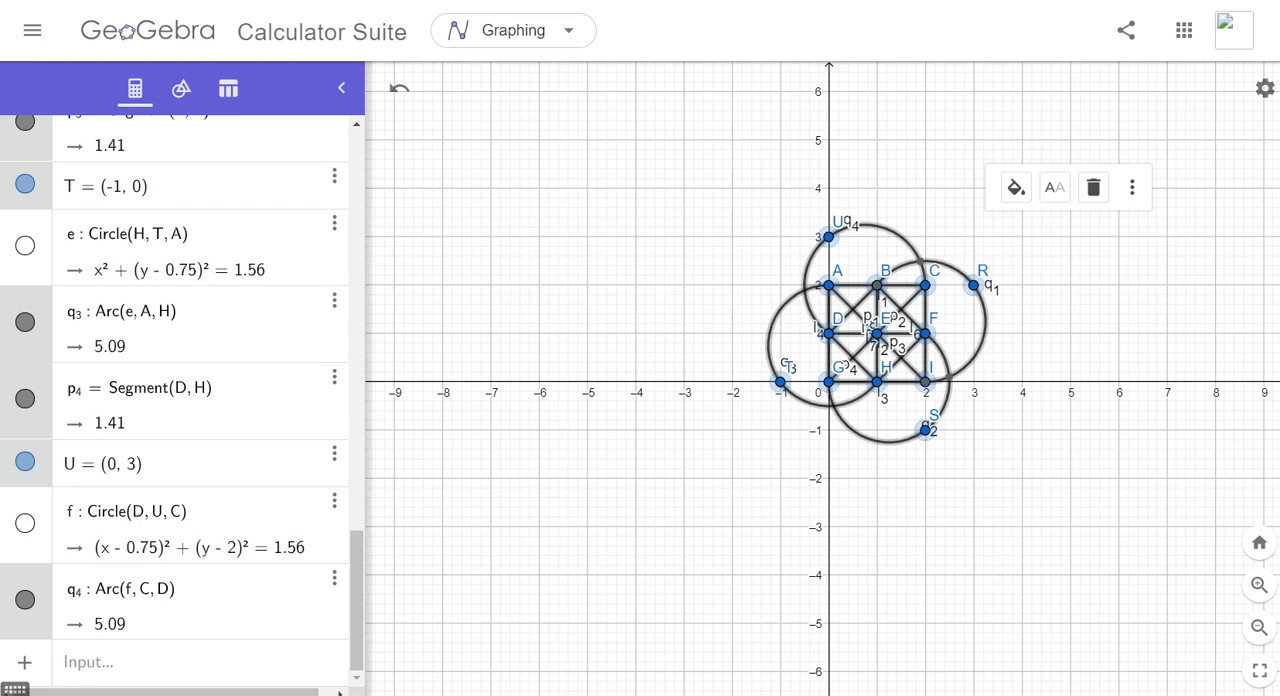
left_click(1055, 188)
left_click(1092, 230)
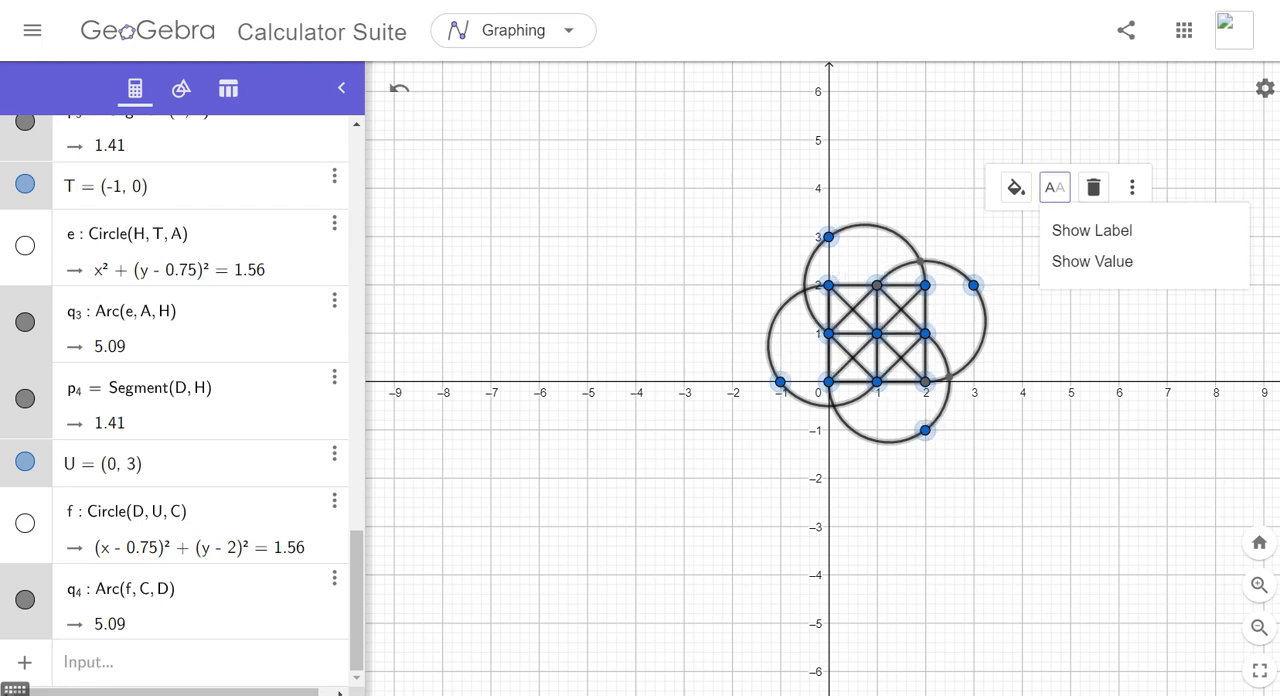
key("Escape")
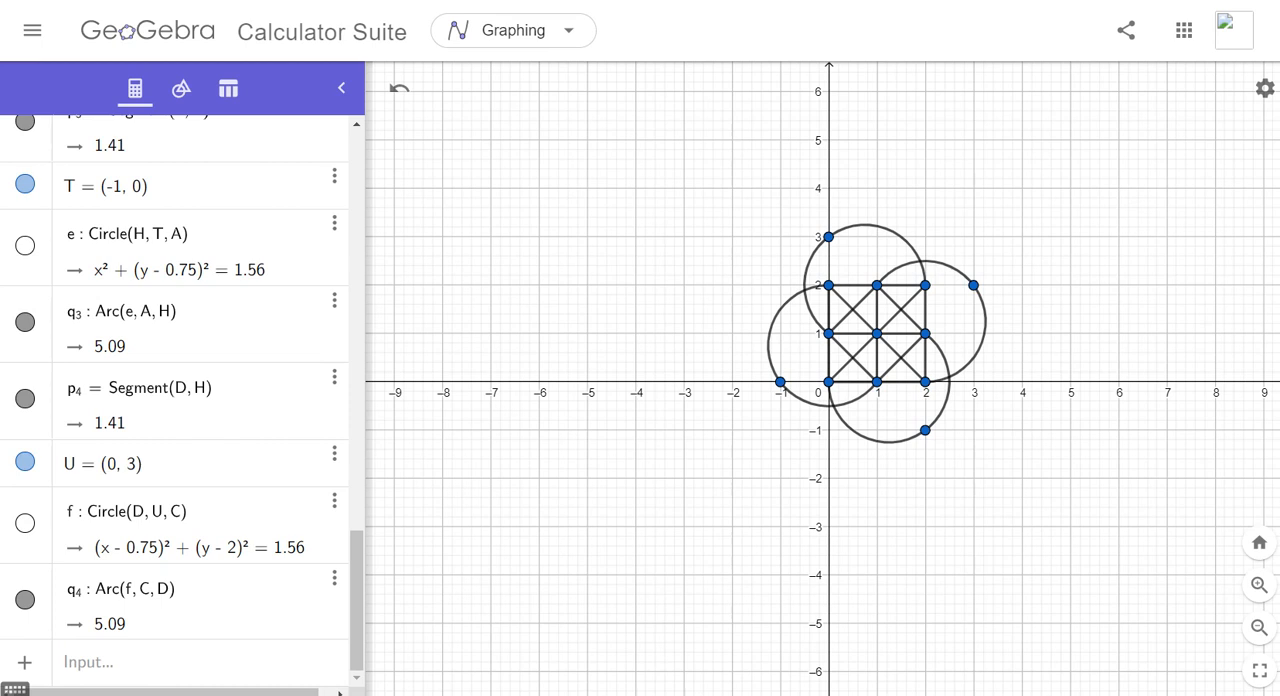
- Toggle the labels of all the figure's objects on and off again
mouse_move(694, 182)
left_mouse_down()
mouse_move(740, 357)
mouse_move(1000, 480)
mouse_move(1076, 490)
left_mouse_up()
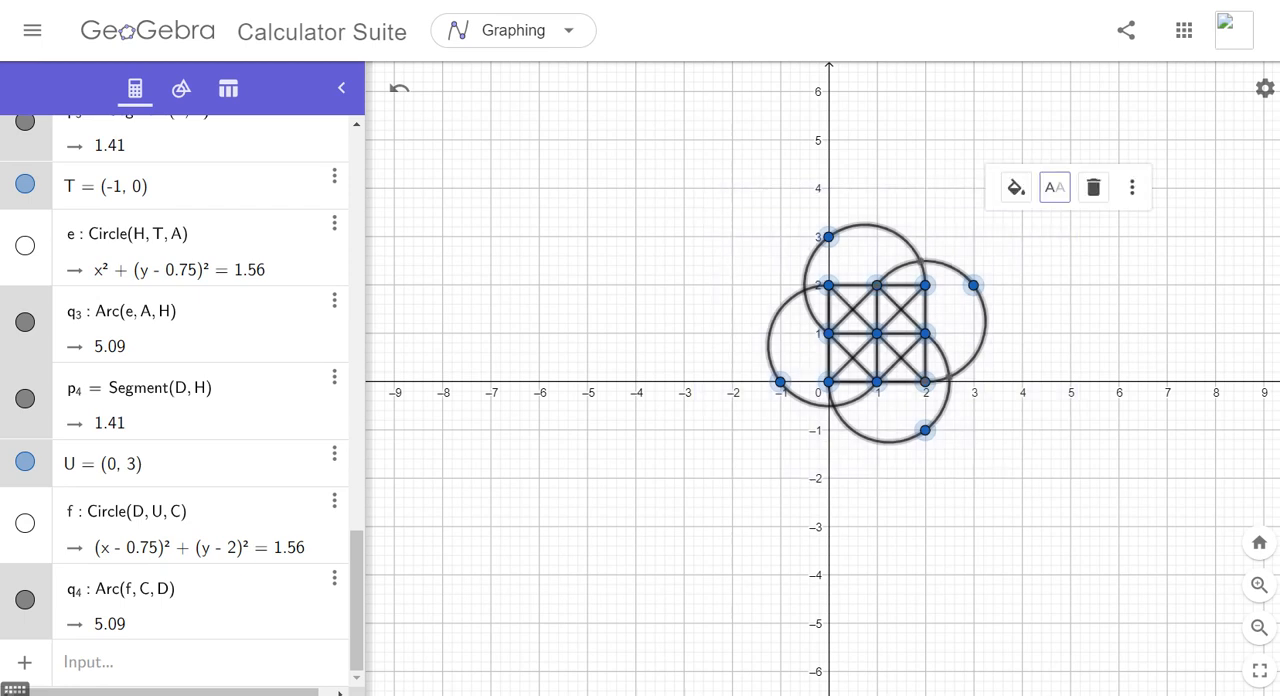
left_click(1055, 187)
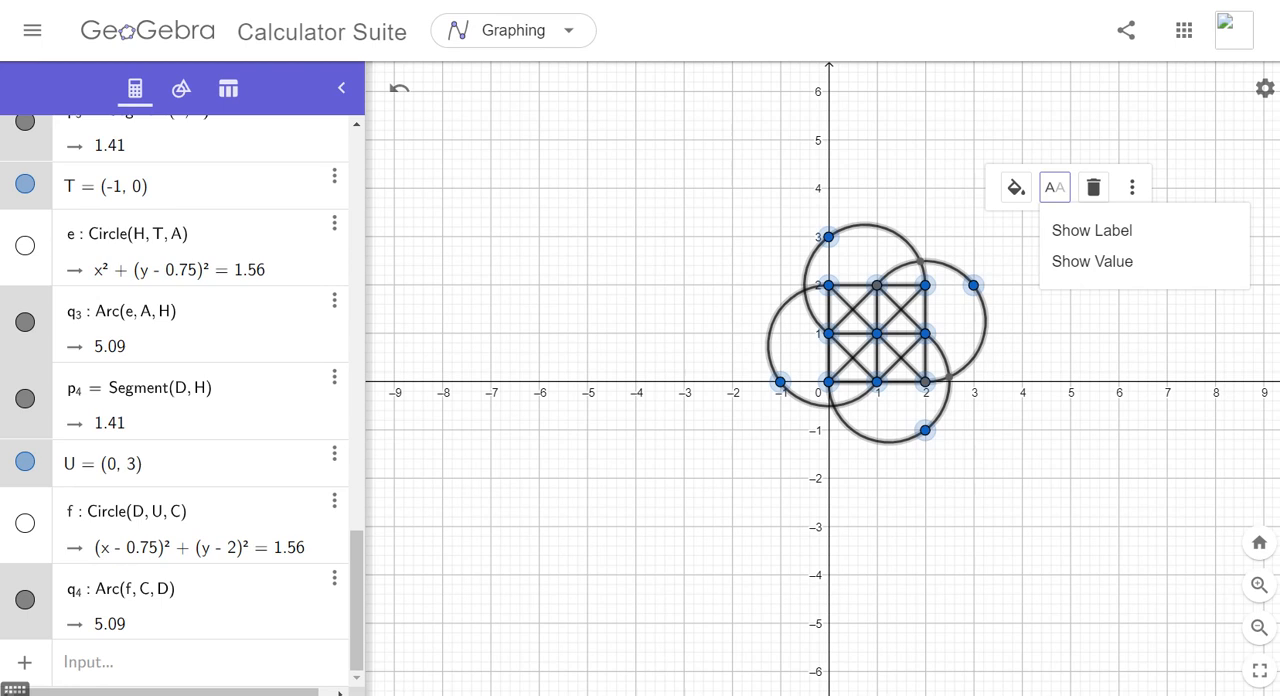
left_click(1092, 230)
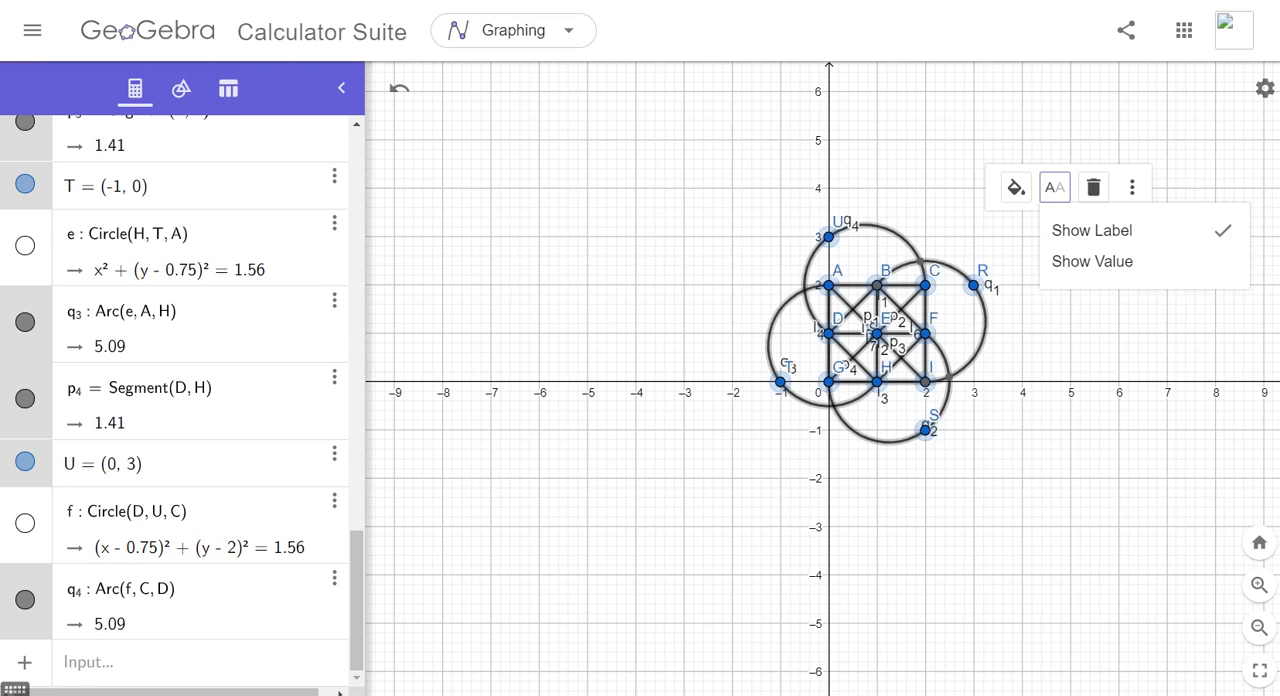
left_click(1092, 230)
left_click(1090, 345)
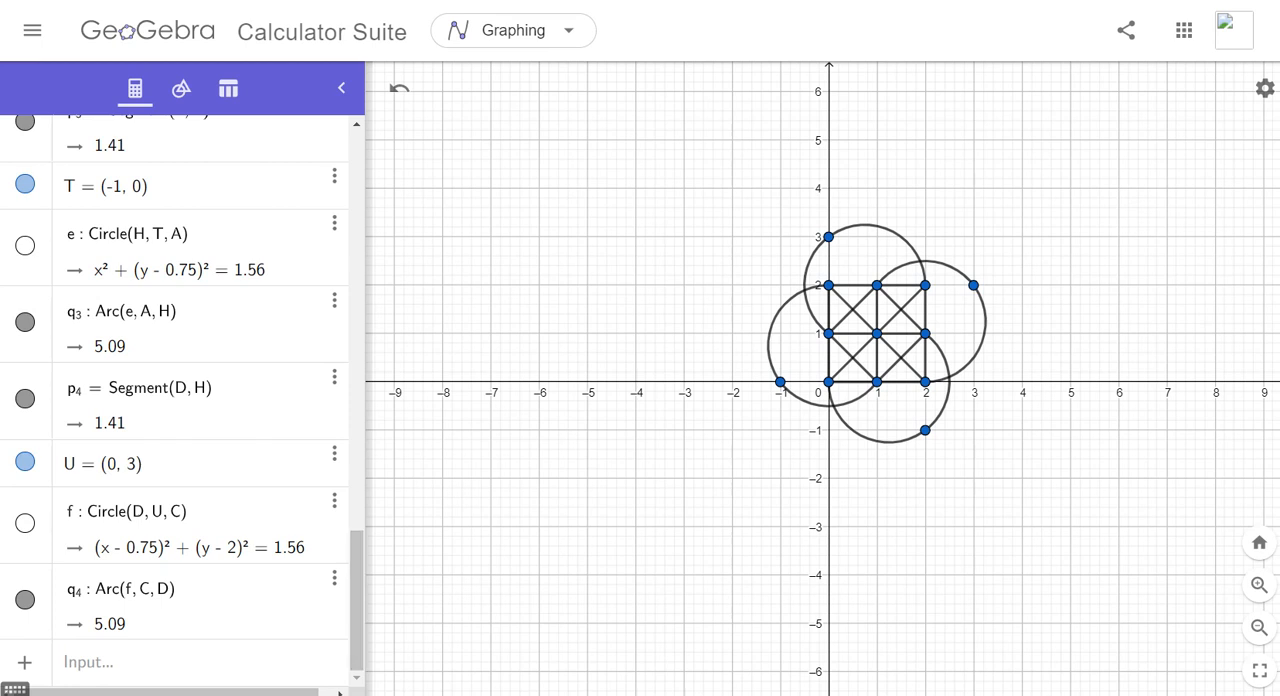
- Hide the helper points U, T, S and R that define the circles
left_click(25, 461)
left_click_drag(357, 600, 357, 360)
left_click(25, 563)
left_click(25, 291)
left_click(25, 520)
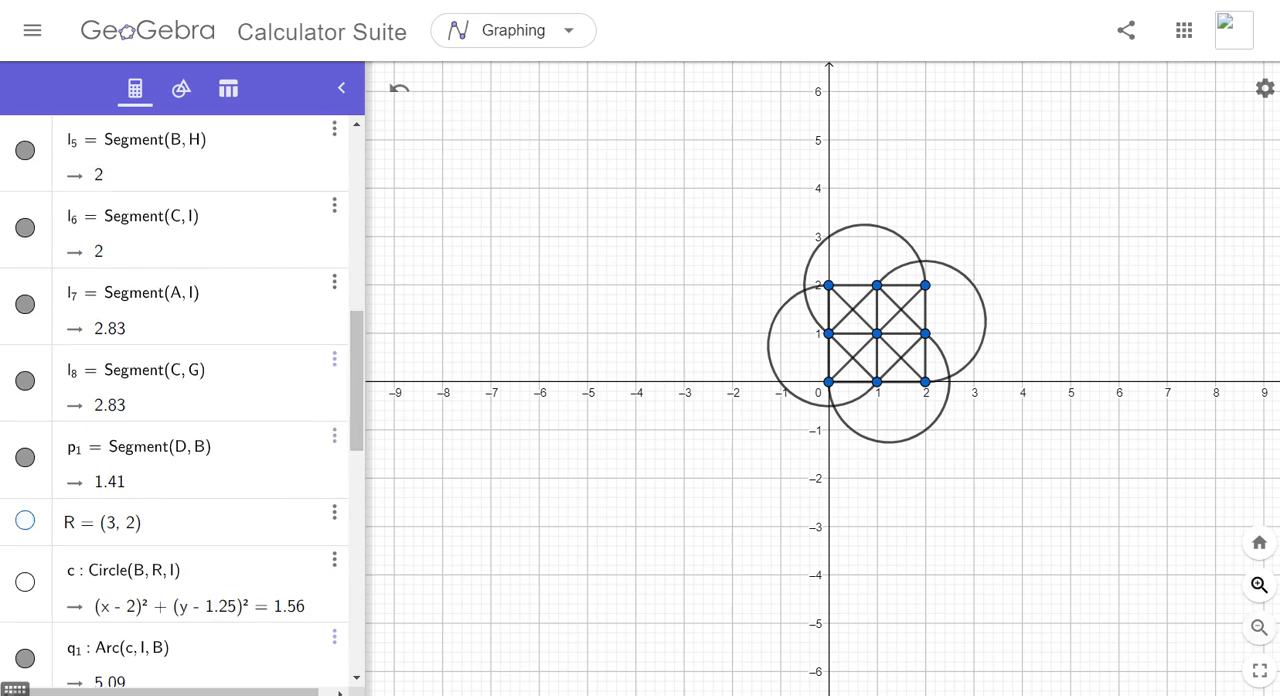
- Color the vertical segment from A to G green and set its line thickness to 10
left_click(1259, 585)
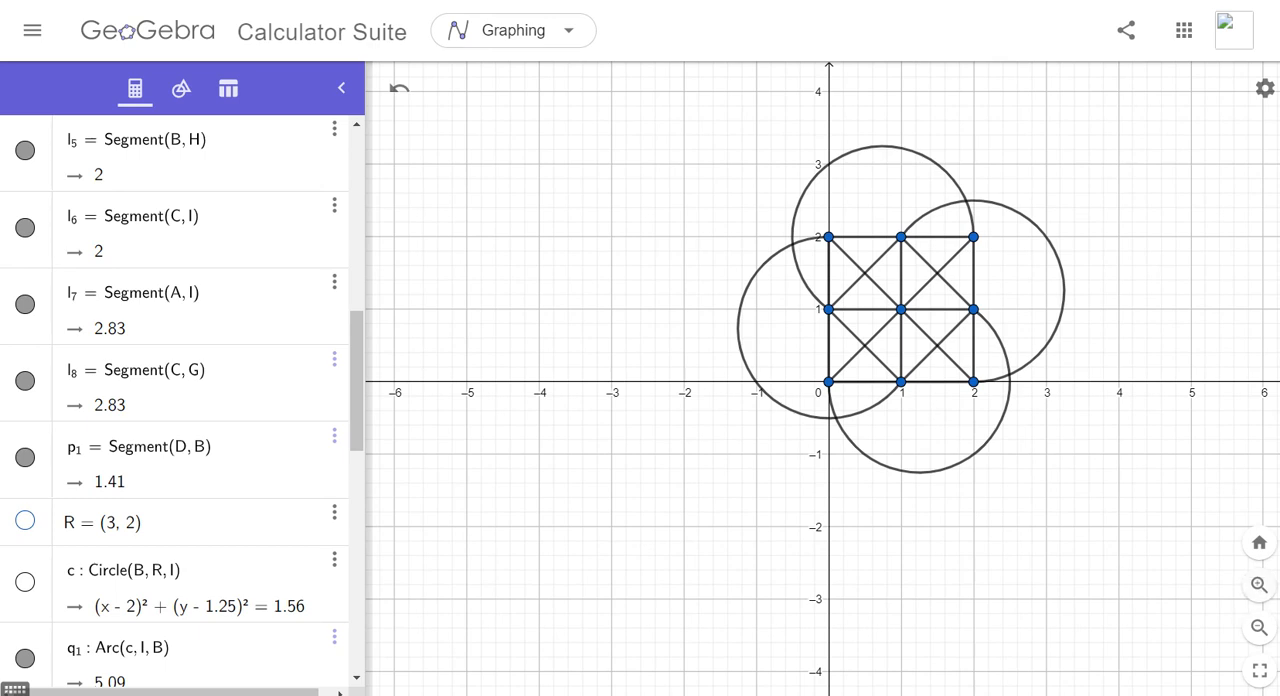
left_click_drag(1120, 480, 1047, 527)
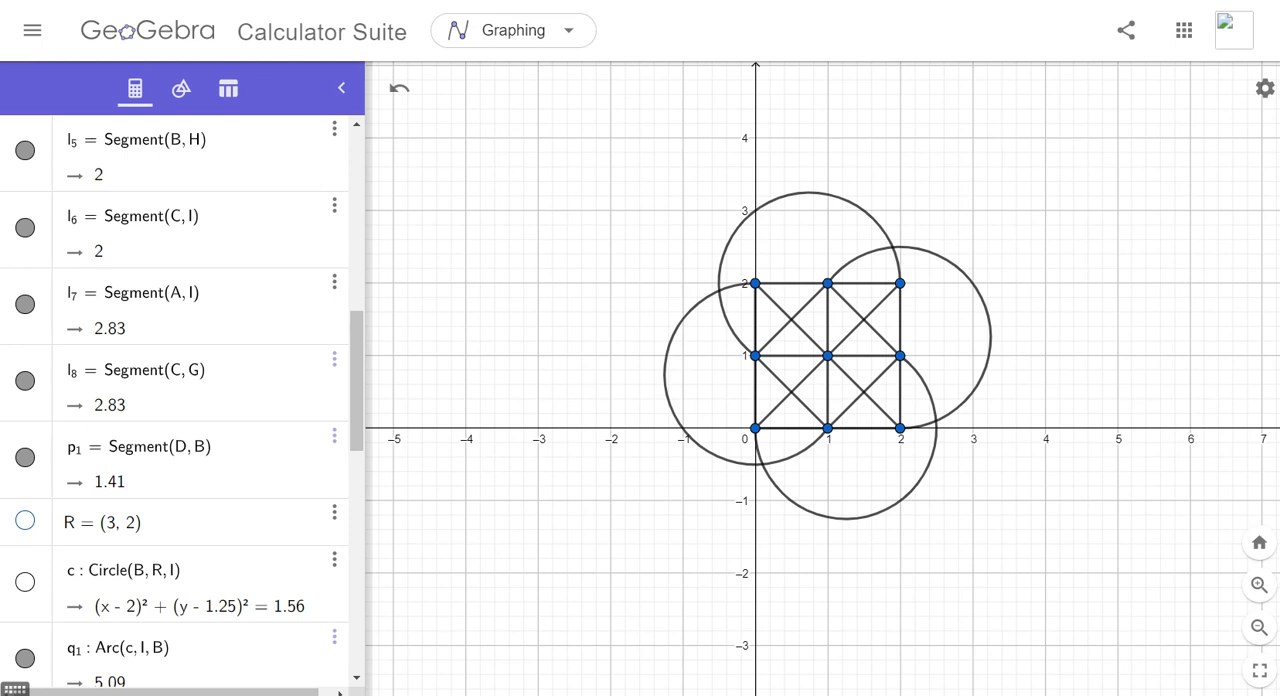
left_click(755, 320)
left_click(797, 250)
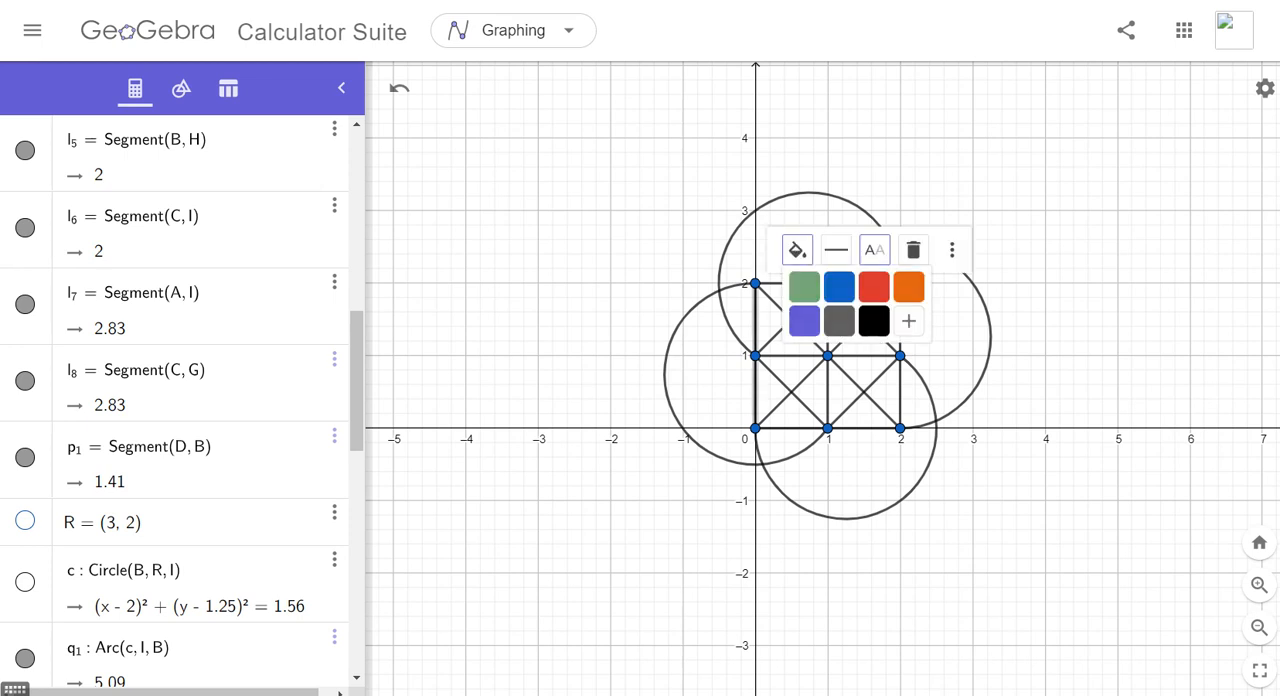
left_click(803, 283)
left_click(836, 250)
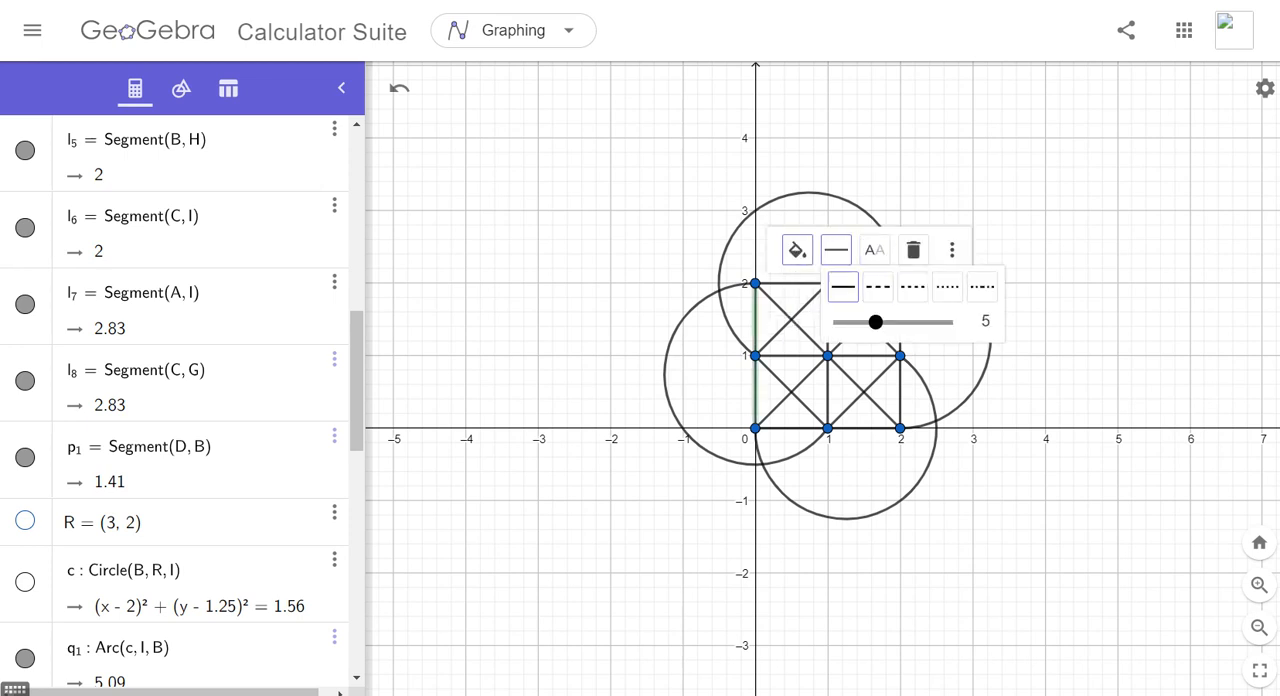
left_click_drag(878, 321, 918, 321)
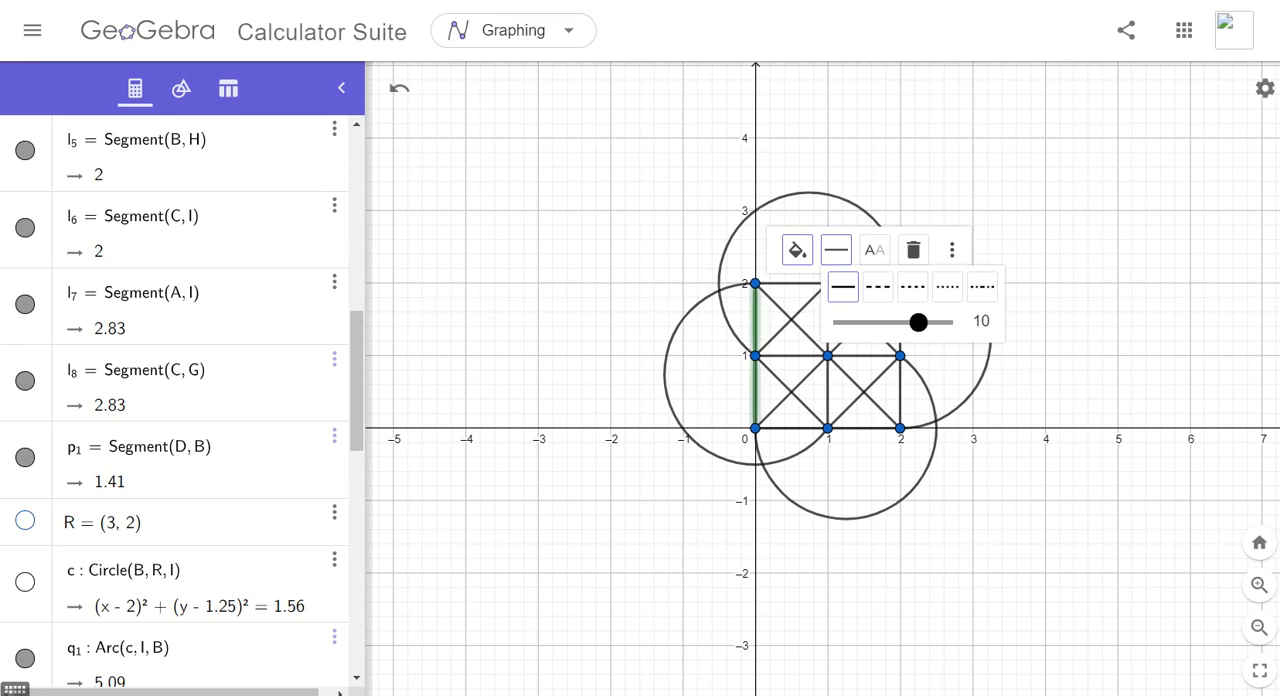
- Color segment l_5 from B to H green and thicken it to match segment AG
left_click(828, 391)
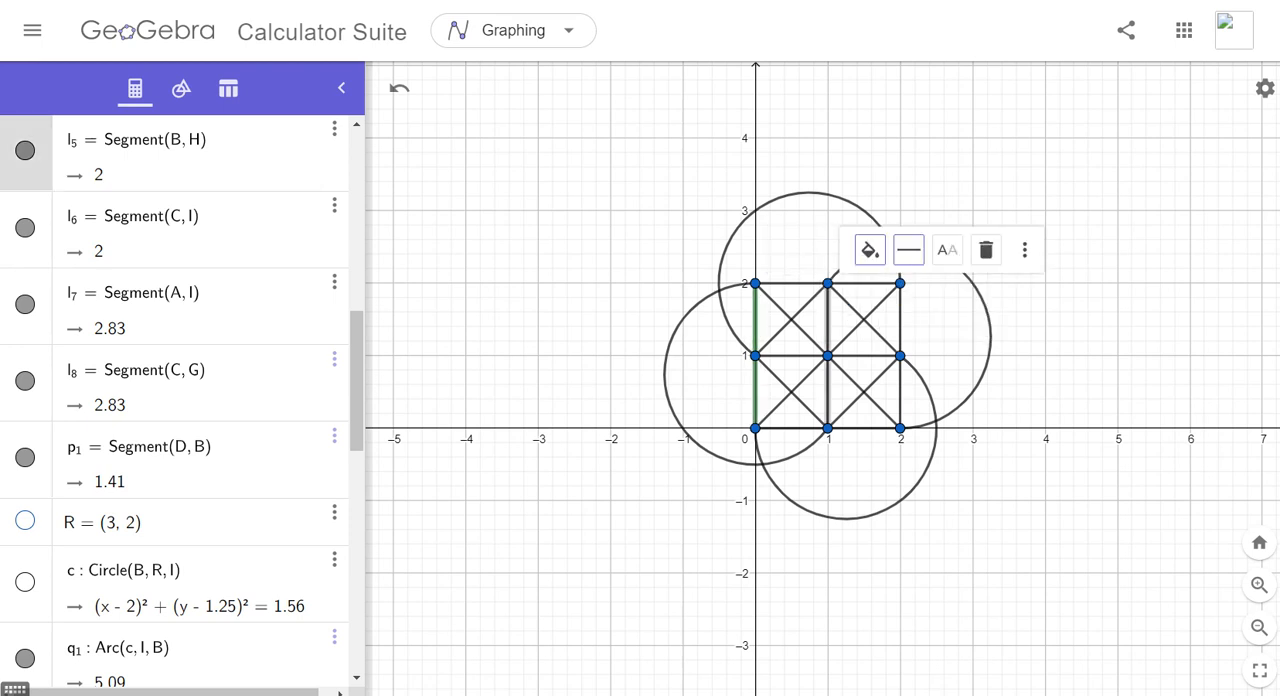
left_click(870, 249)
left_click(877, 285)
left_click(908, 249)
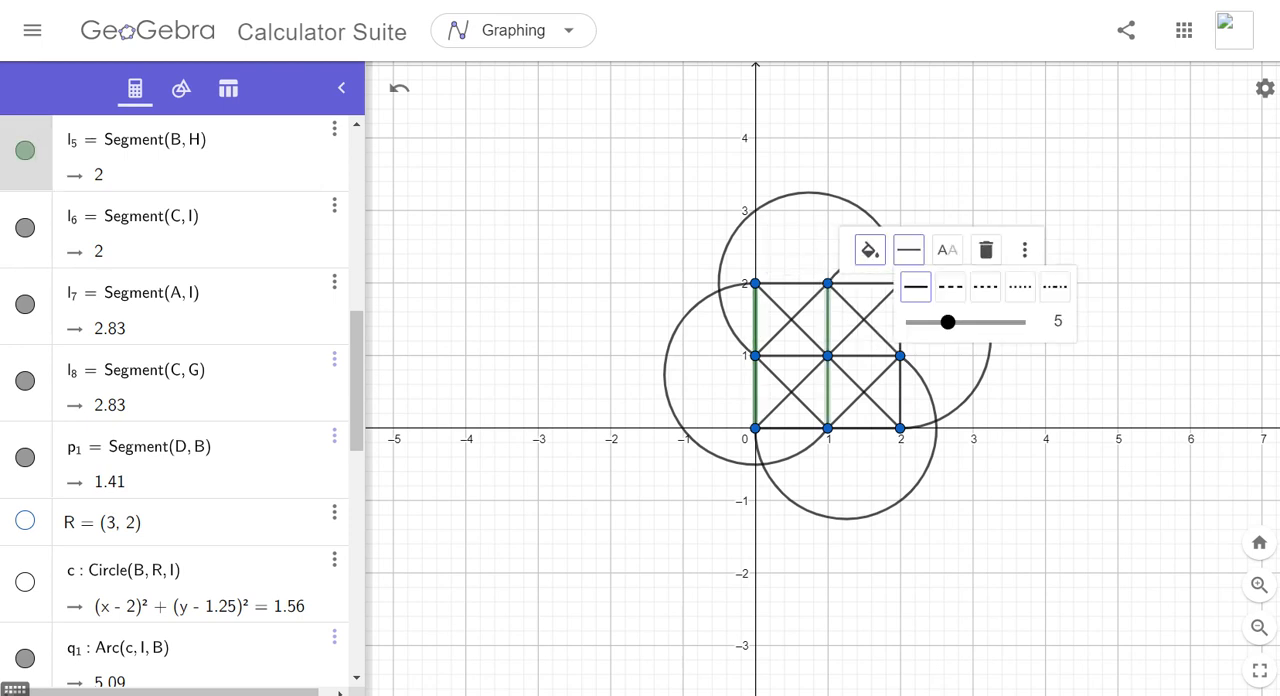
left_click_drag(946, 321, 991, 321)
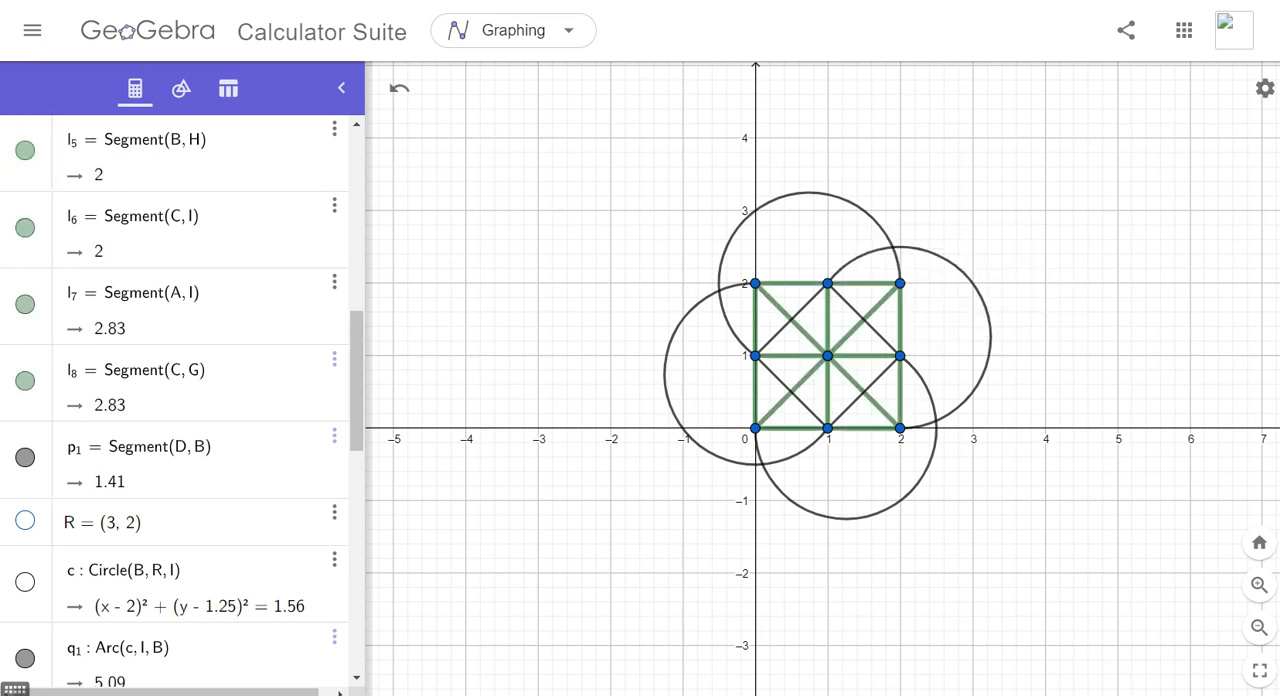
- Set the point size of C at (2, 2) and F at (2, 1) to 9
left_click(900, 283)
left_click(981, 330)
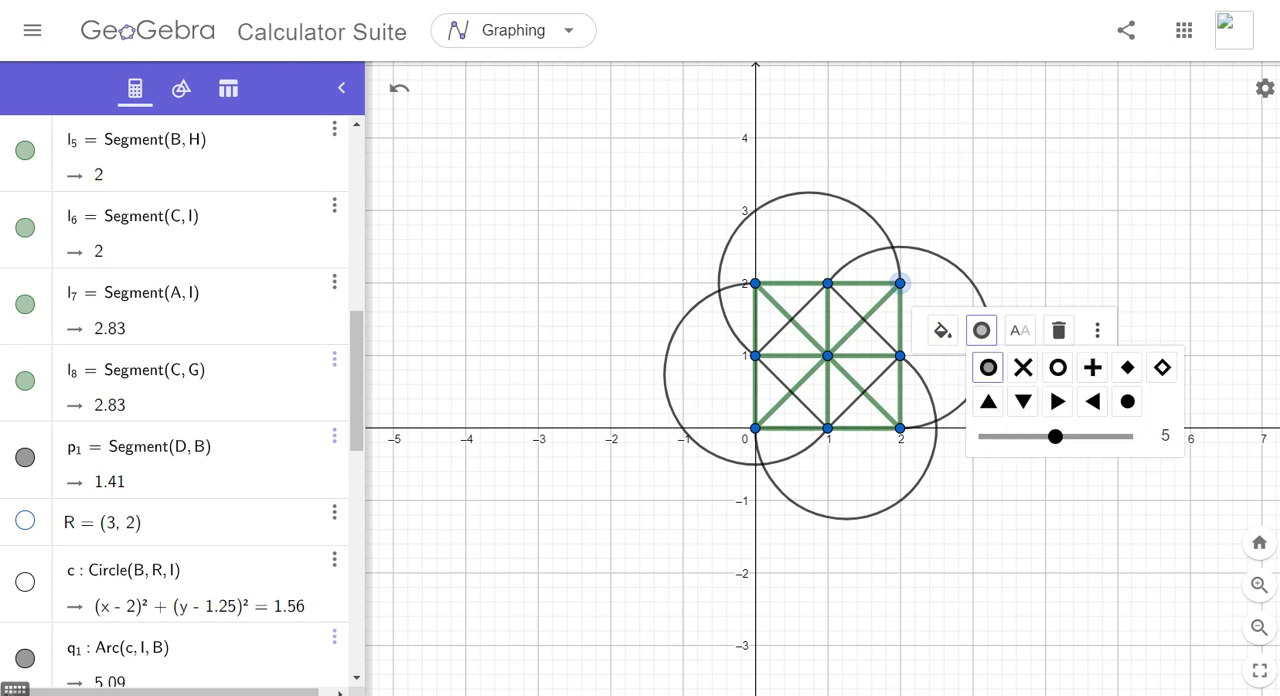
left_click_drag(1055, 436, 1124, 436)
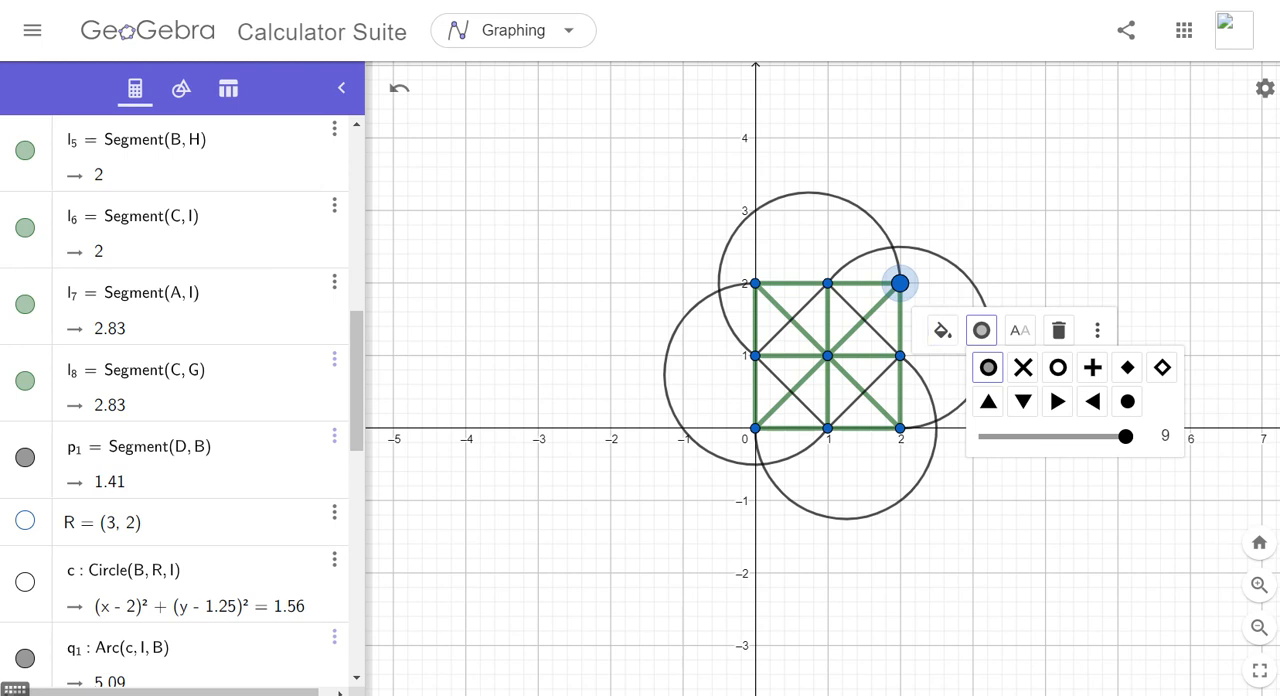
left_click(901, 356)
left_click(981, 401)
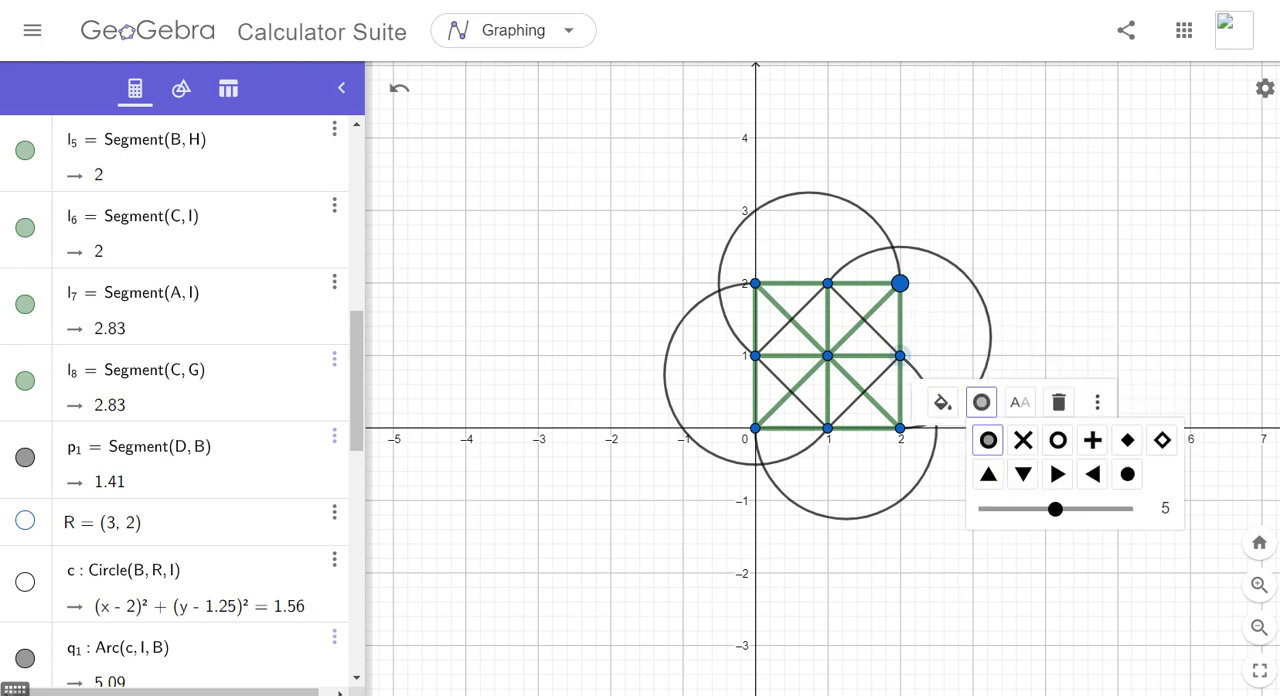
left_click_drag(1054, 509, 1125, 509)
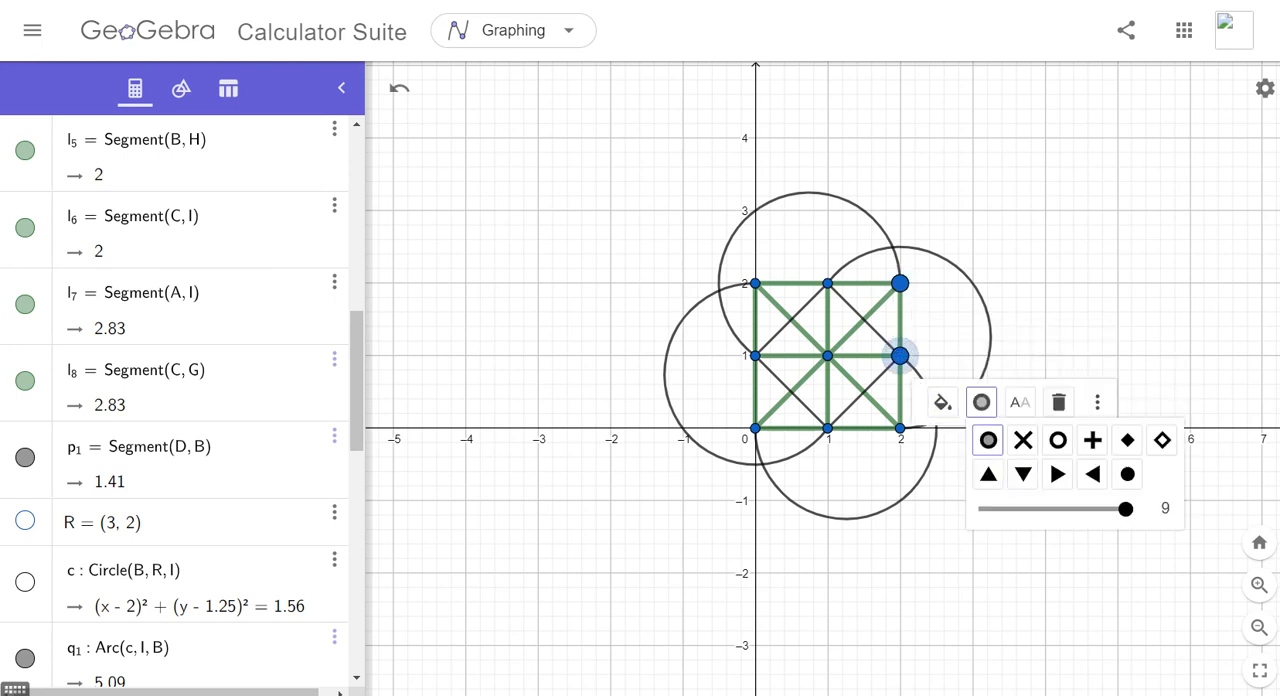
- Color points C and F dark green
left_click(900, 284)
left_click(942, 334)
left_click(949, 368)
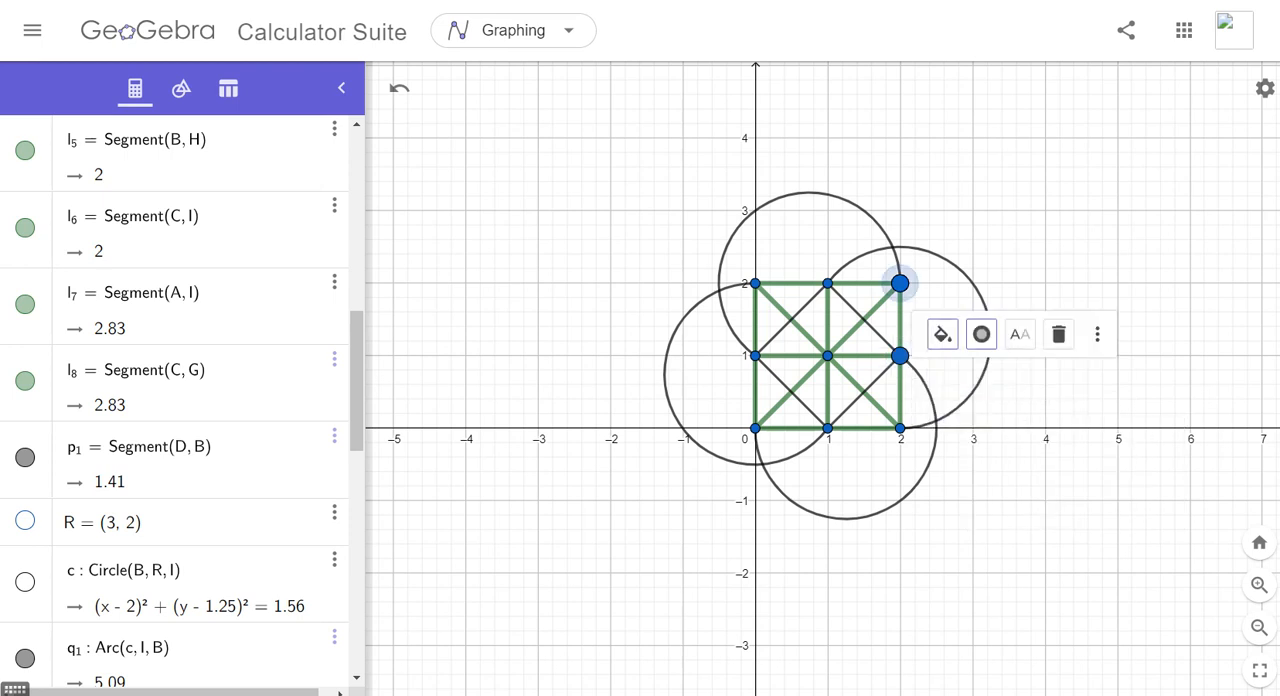
left_click(900, 356)
left_click(942, 406)
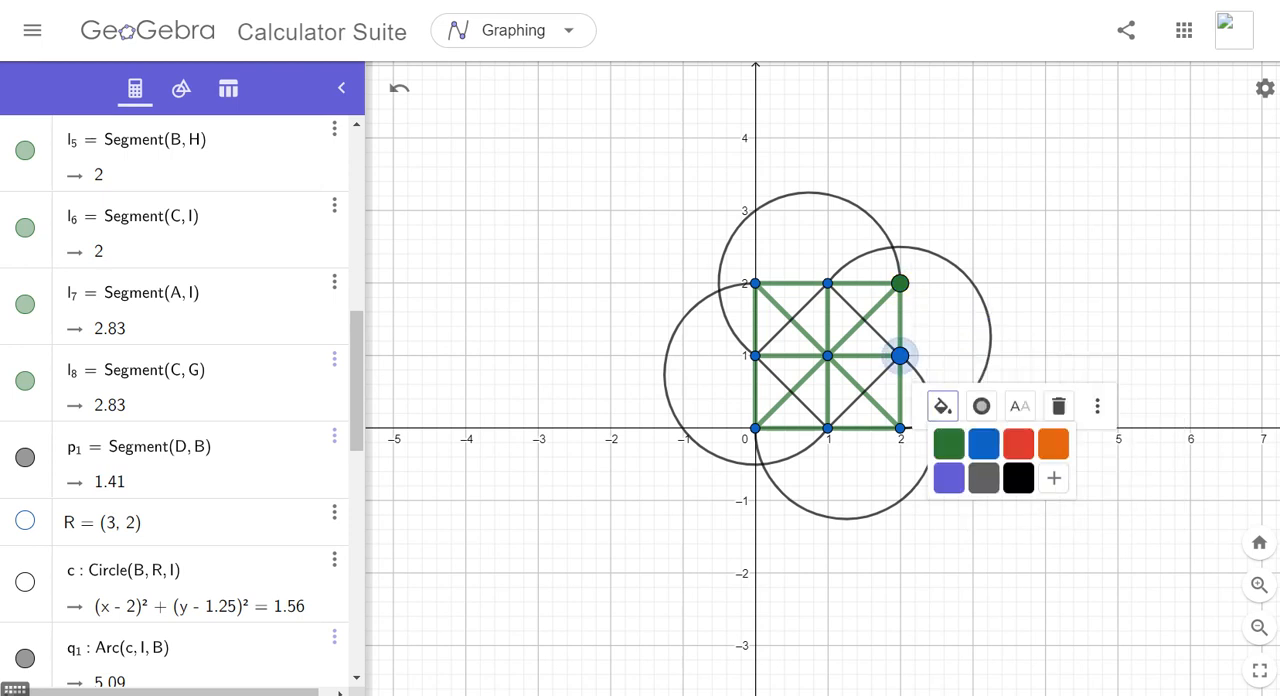
left_click(949, 441)
- Set point I at (2, 0) to size 9 and color it dark green
left_click(900, 428)
left_click(981, 475)
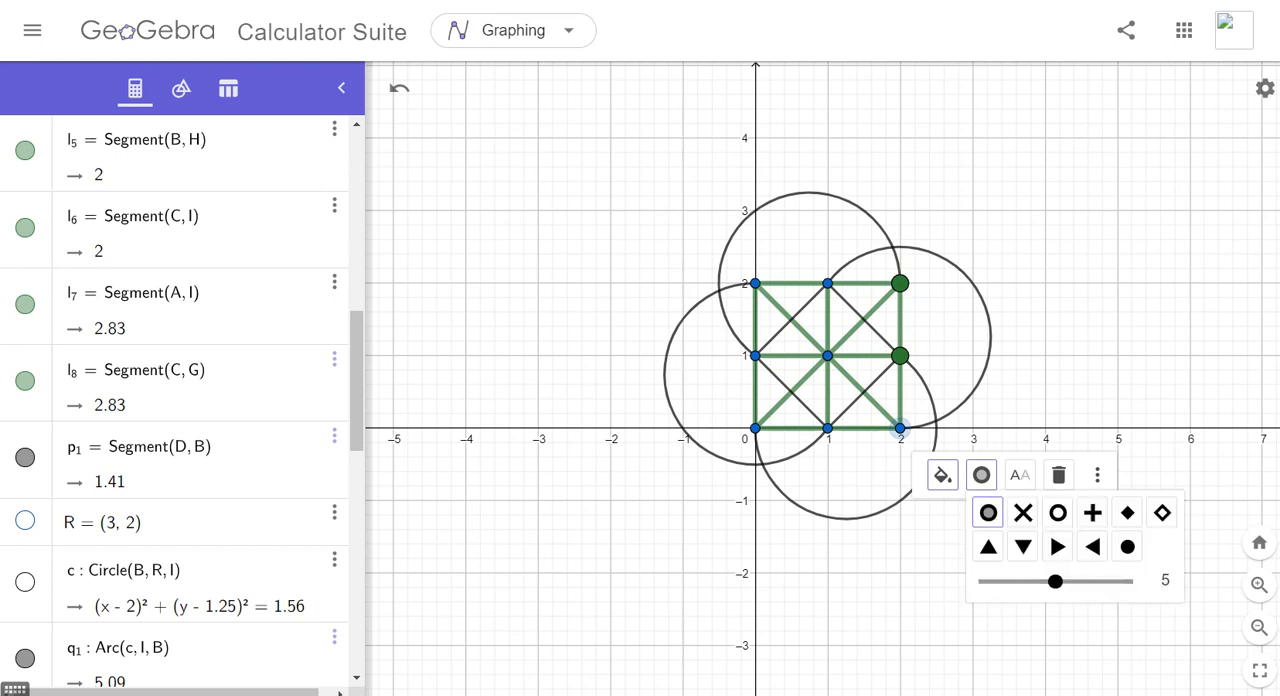
left_click_drag(1055, 581, 1128, 581)
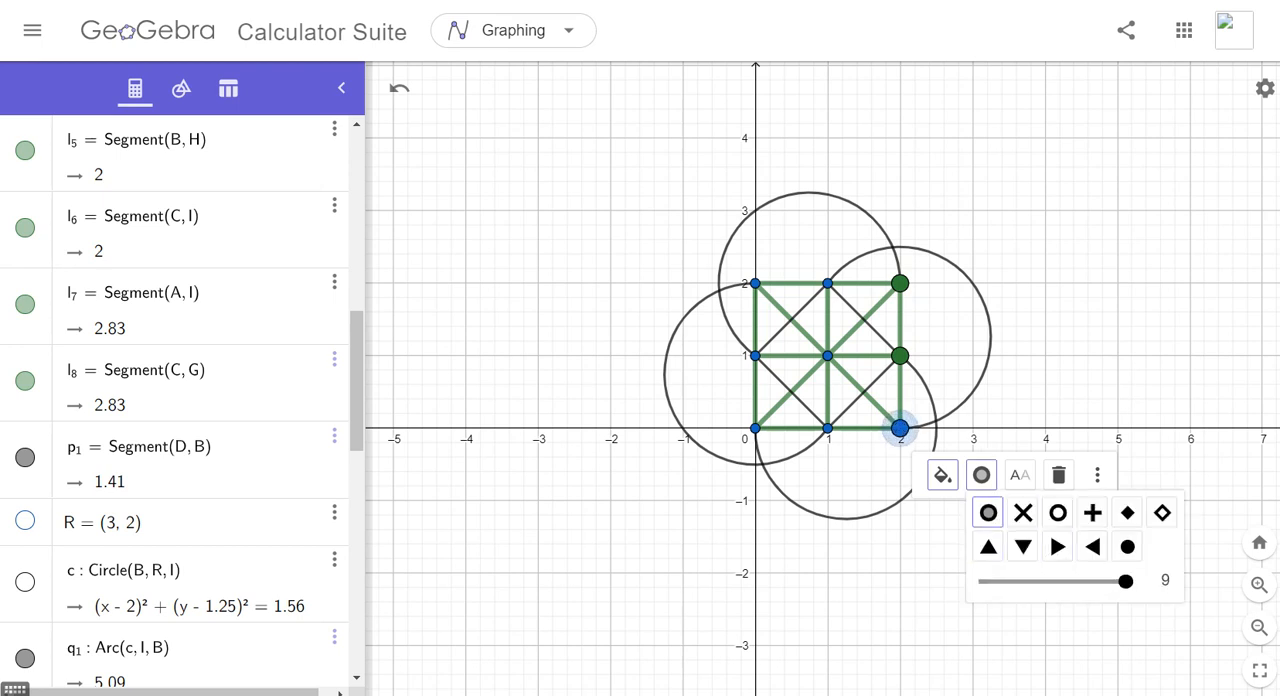
left_click(942, 475)
left_click(949, 512)
- Color point H at (1, 0) dark green and enlarge it to match point I
left_click(828, 428)
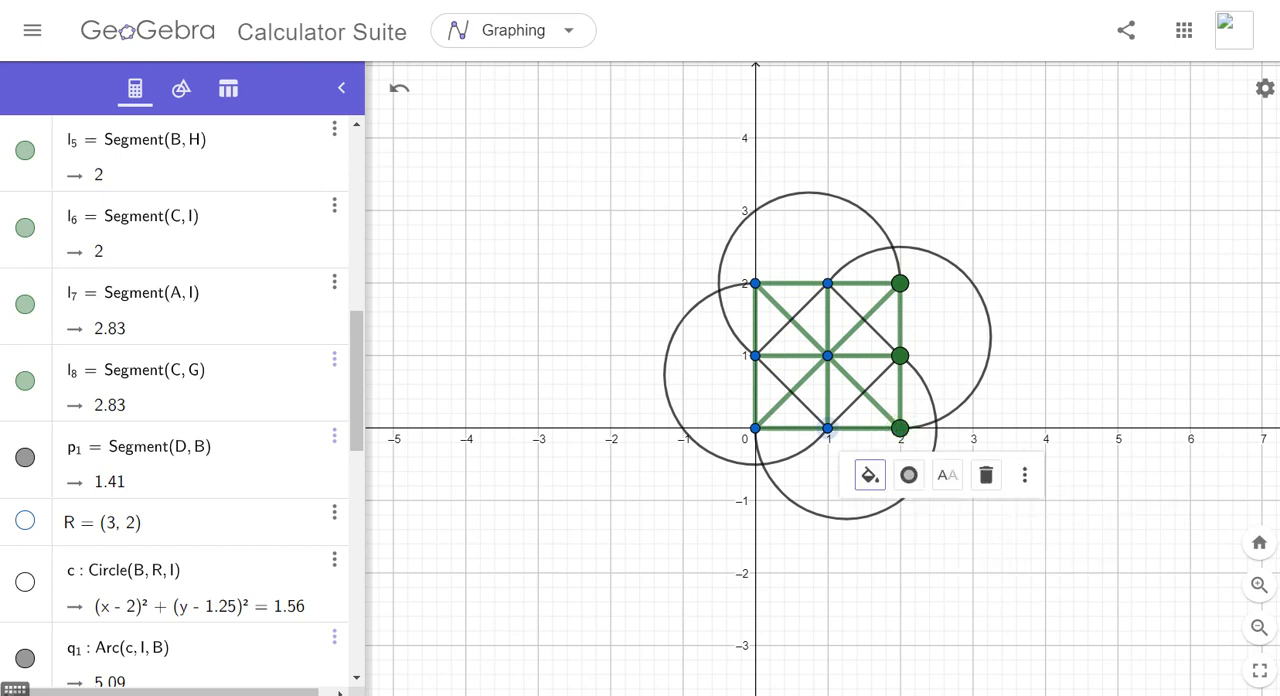
left_click(869, 475)
left_click(877, 512)
left_click(909, 475)
left_click_drag(983, 581, 1052, 581)
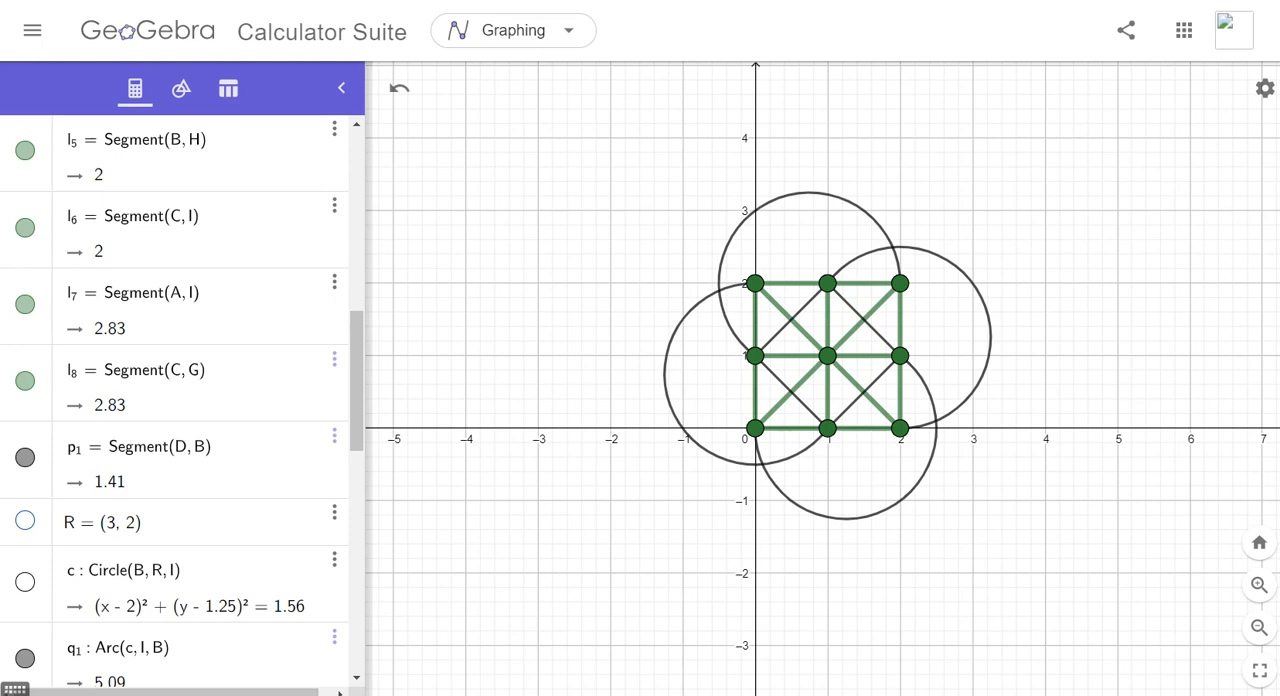
- Color segment p_4 from D to H orange and set its line thickness to 10
left_click(804, 405)
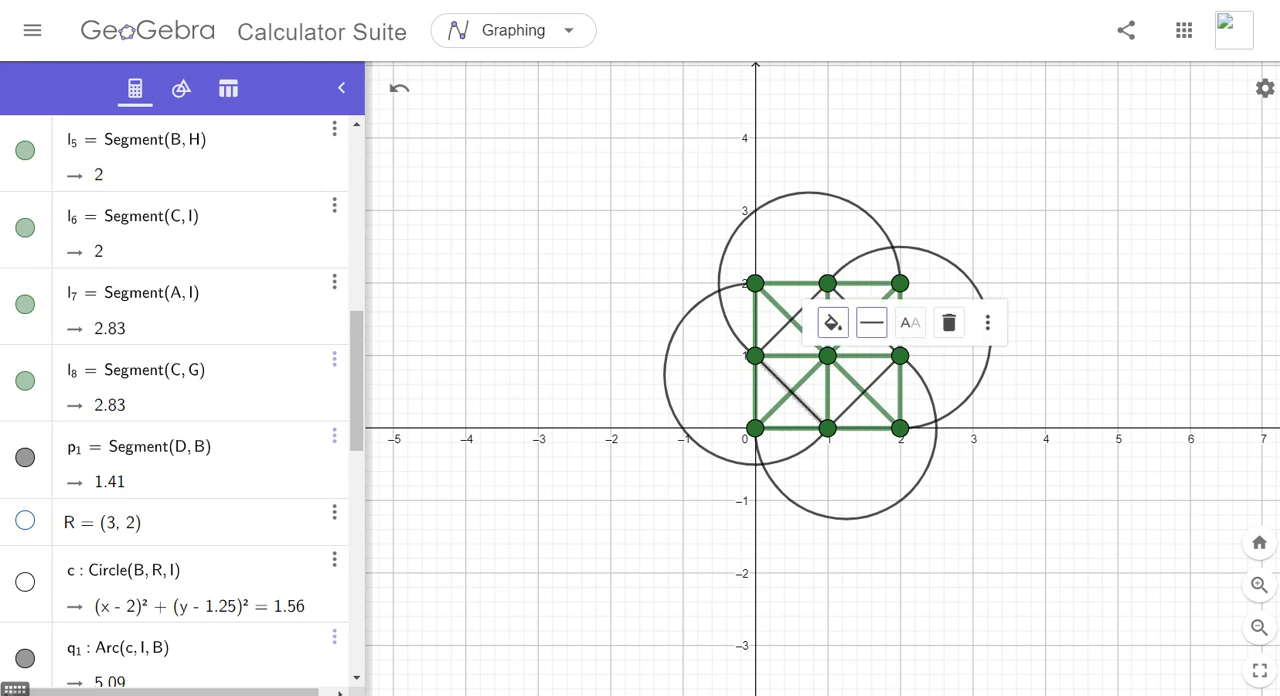
left_click(833, 323)
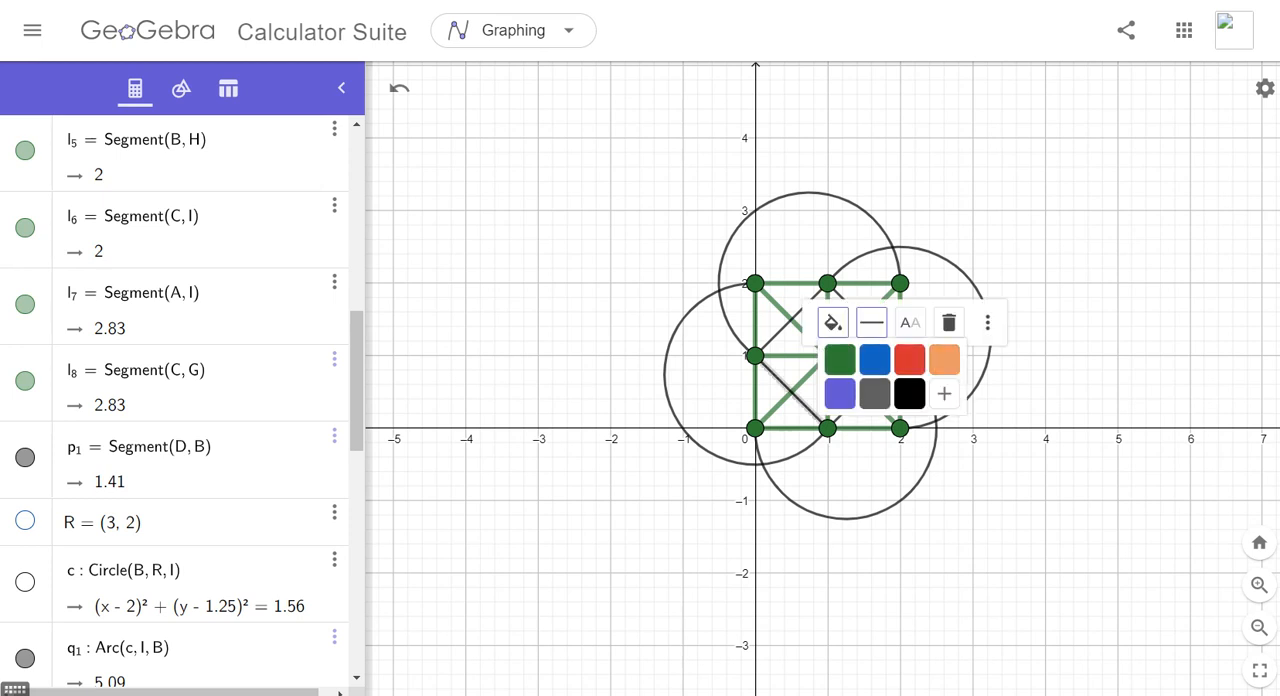
left_click(944, 359)
left_click(871, 322)
left_click_drag(911, 395, 954, 395)
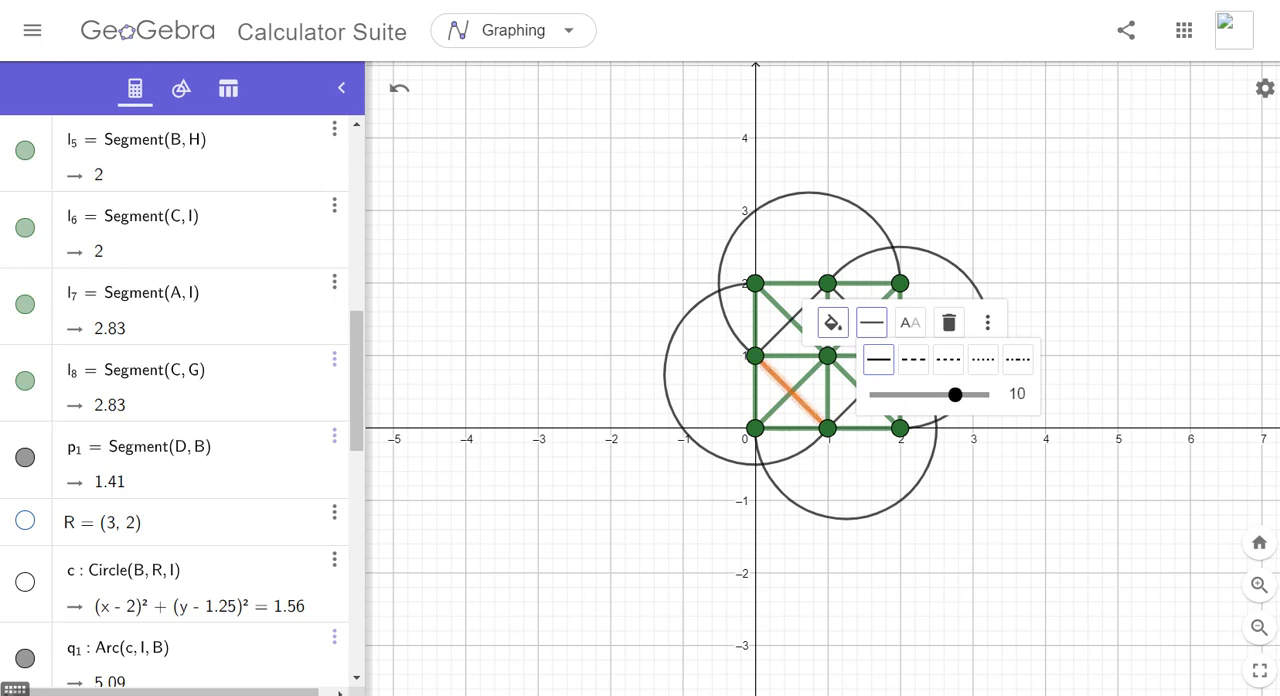
- Add the orange of segment DH, RGB 219, 97, 20, as a custom color and close the object's settings
left_click(832, 322)
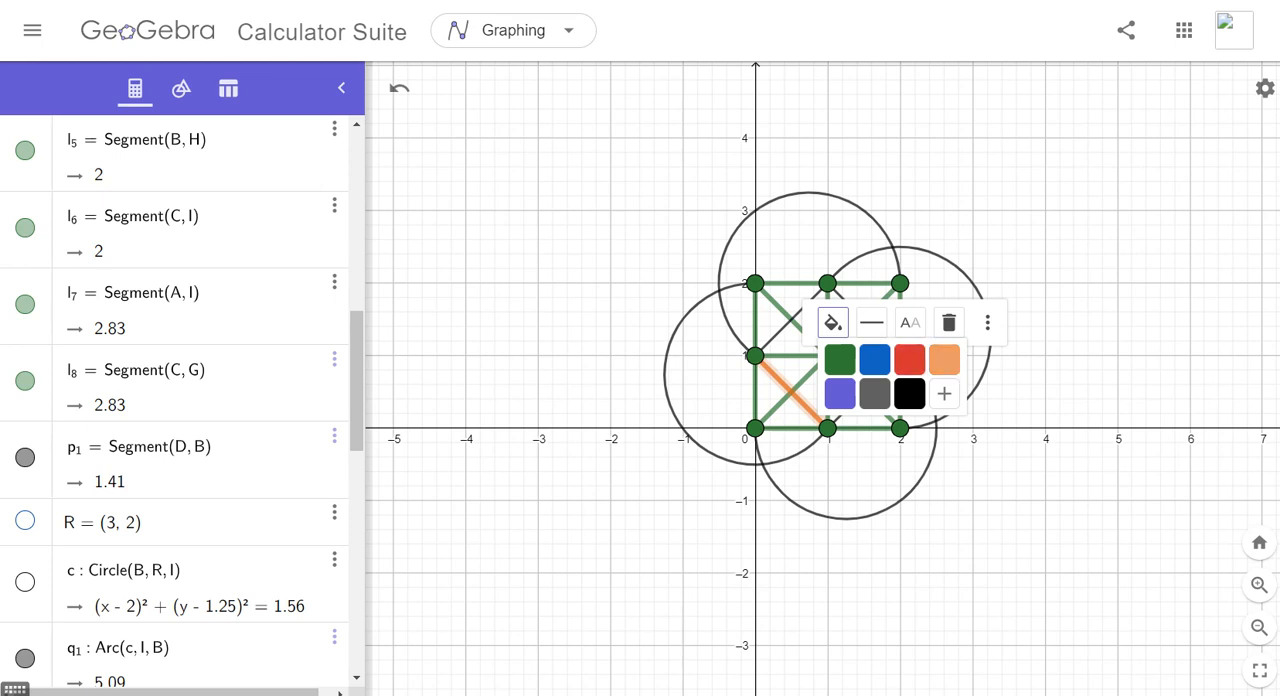
left_click(944, 393)
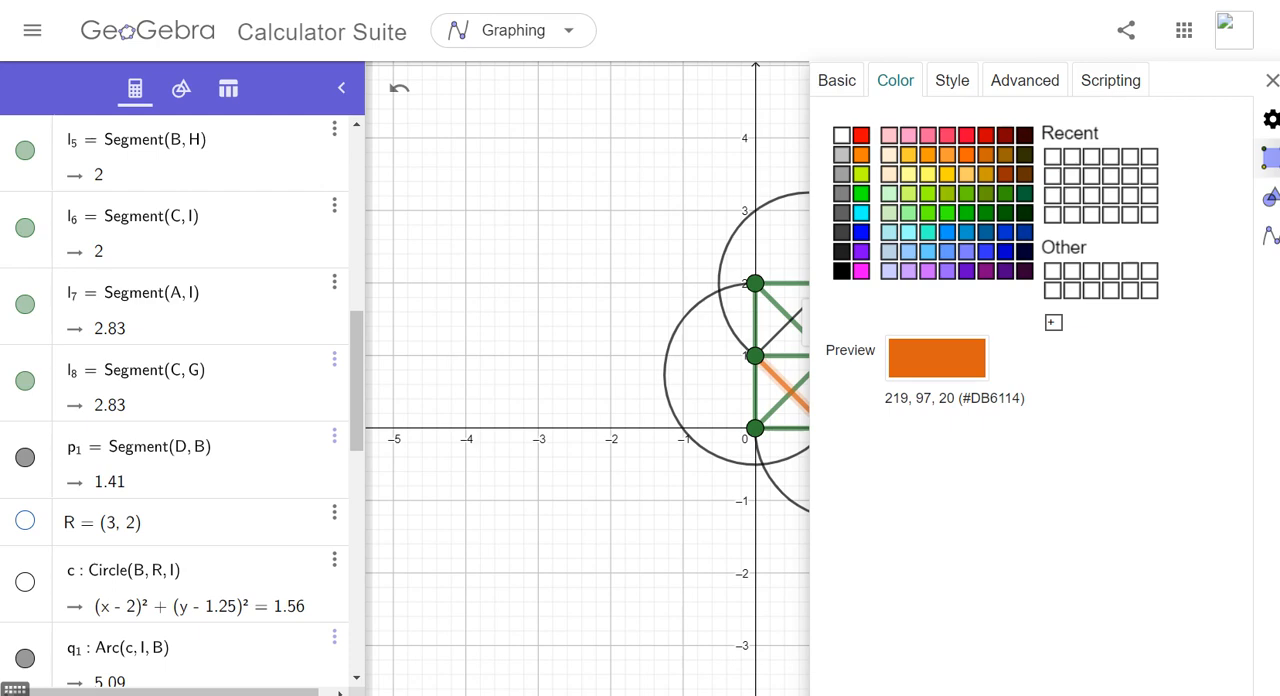
left_click(1053, 322)
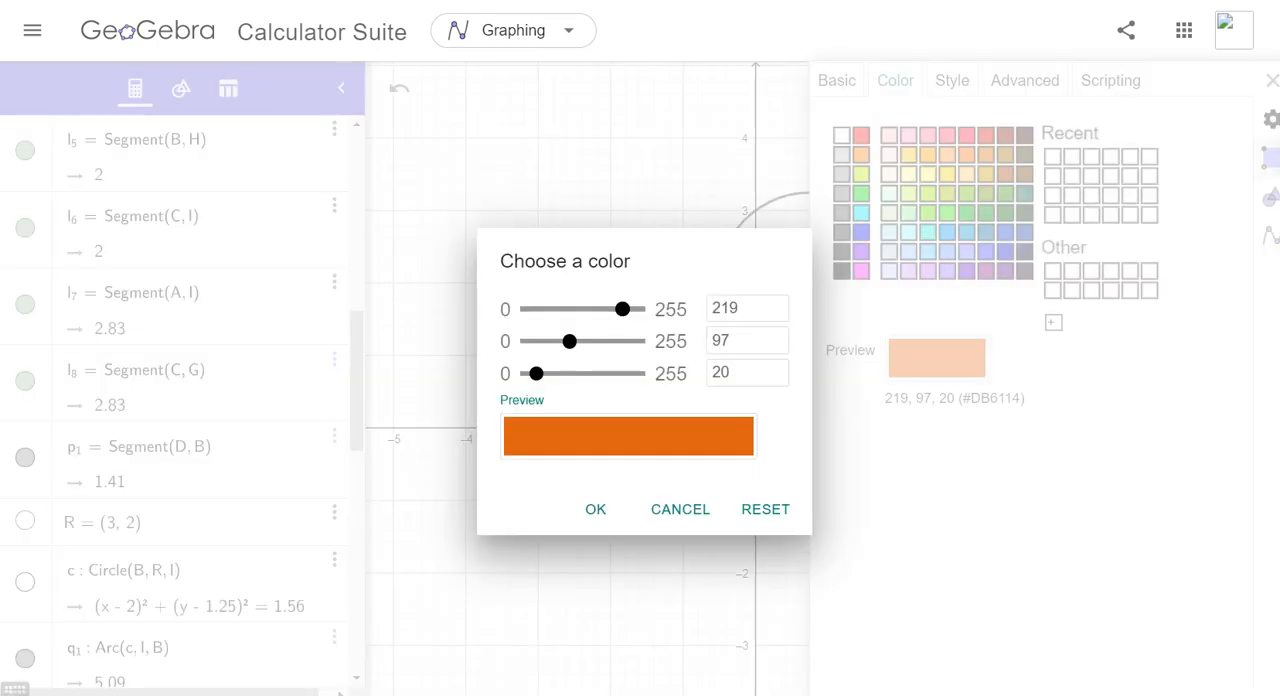
left_click(595, 509)
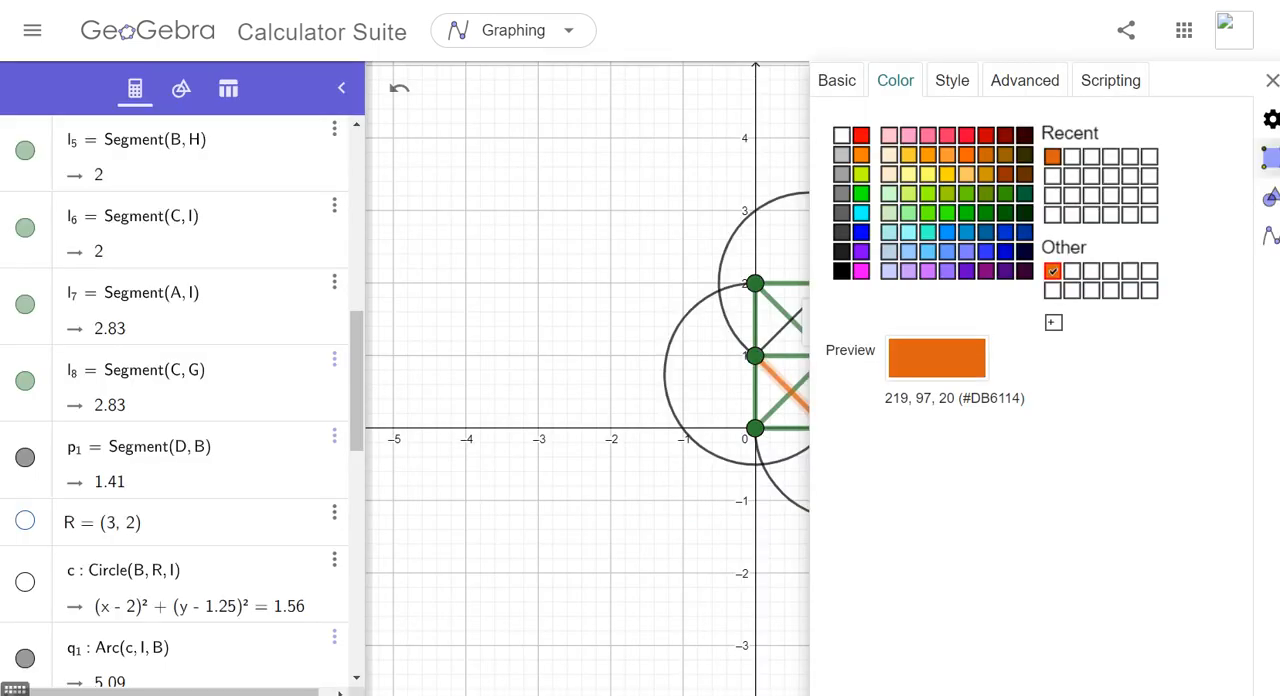
left_click(1272, 80)
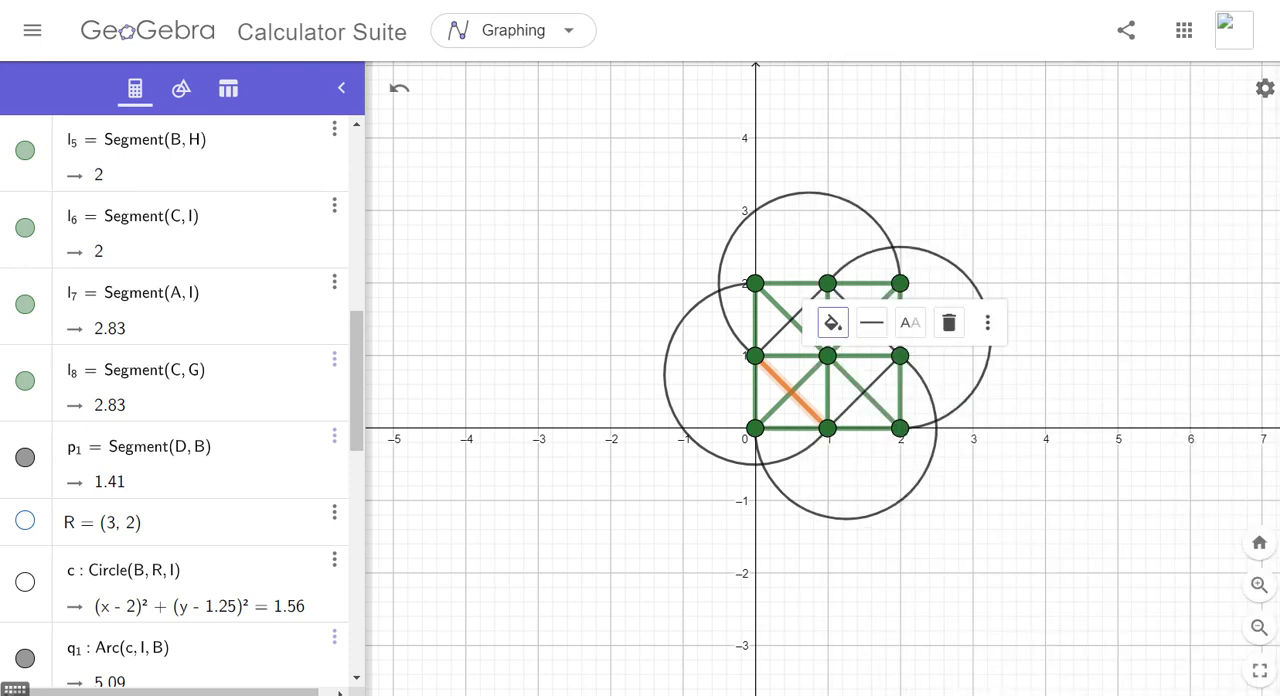
- Color the upper arc from C to D with the custom orange, RGB 219, 97, 20, and set its line thickness to 10
left_click(845, 200)
left_click(847, 153)
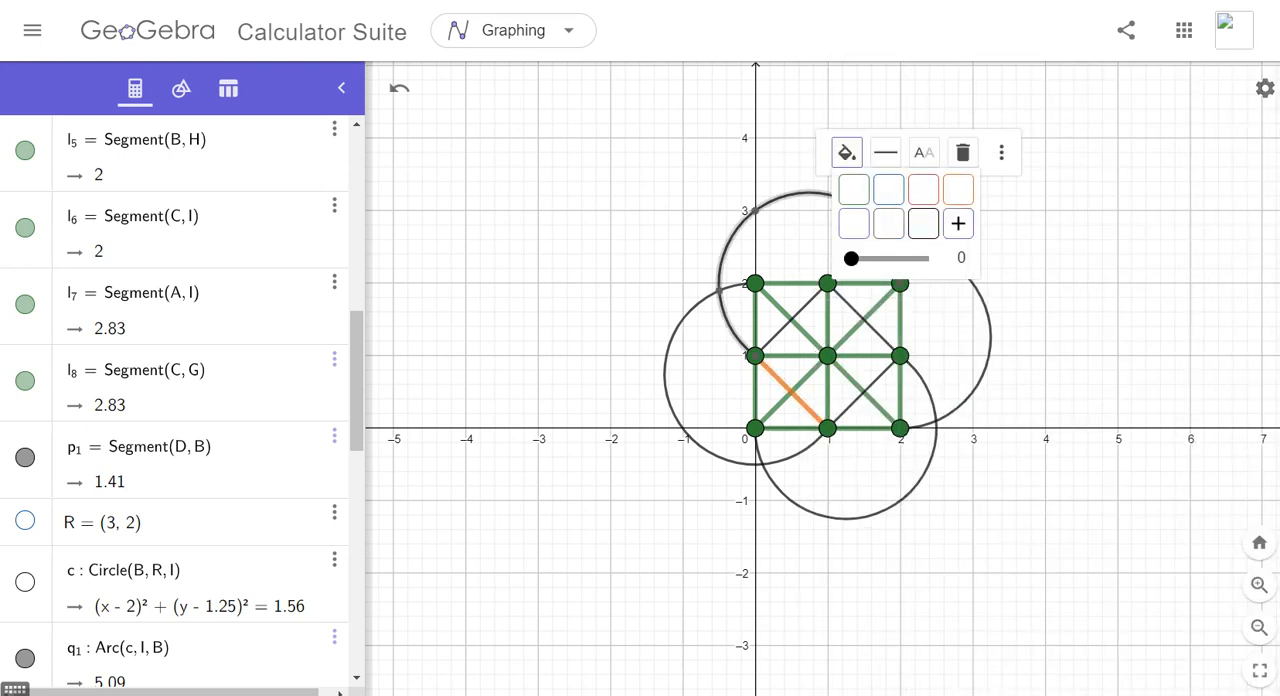
left_click(958, 223)
left_click(1053, 157)
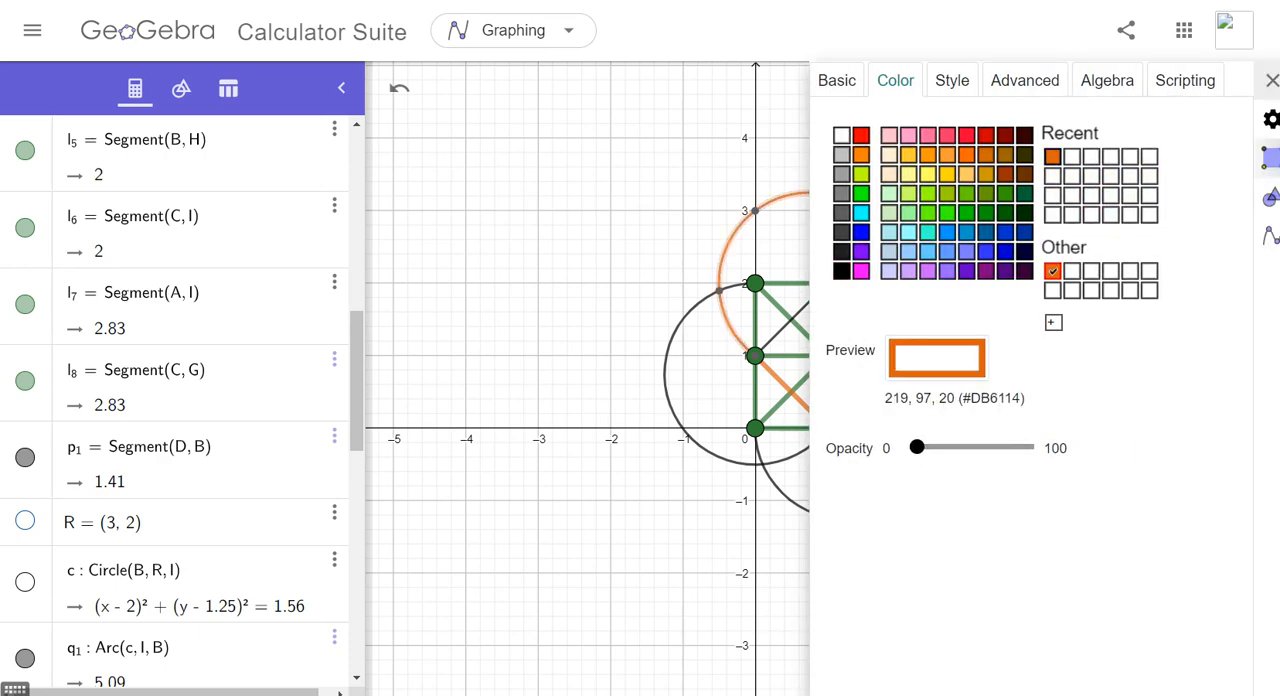
left_click(1271, 81)
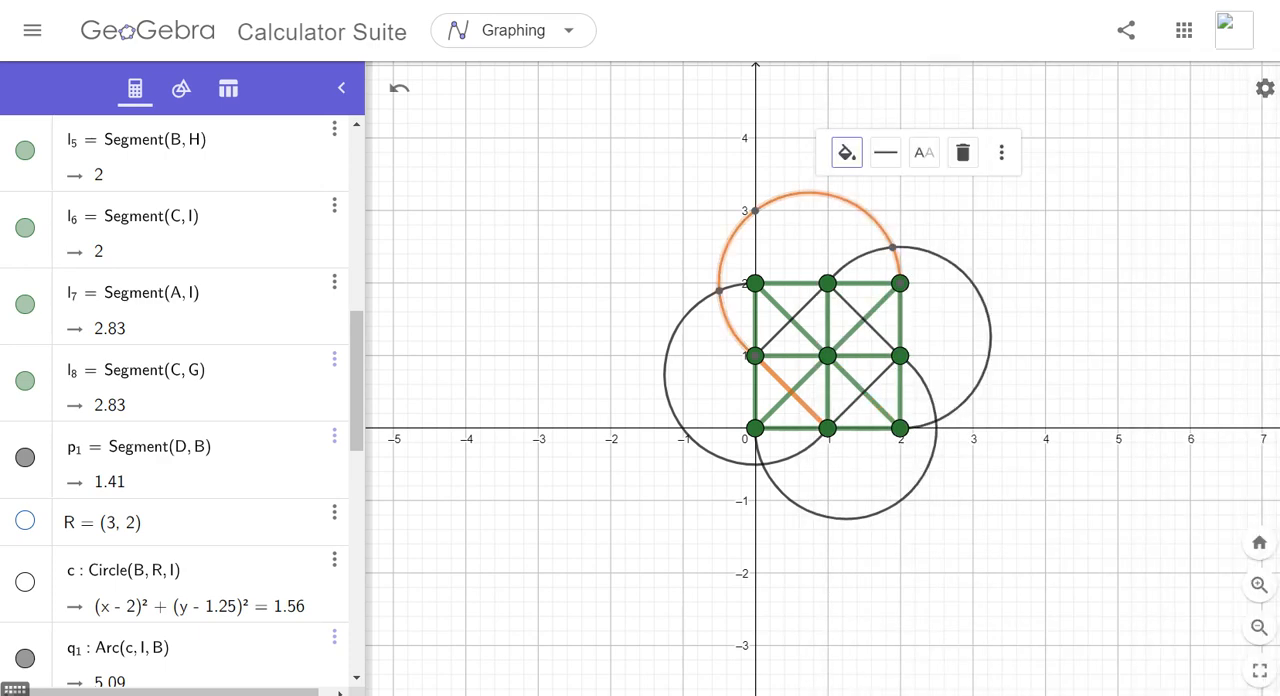
left_click(885, 152)
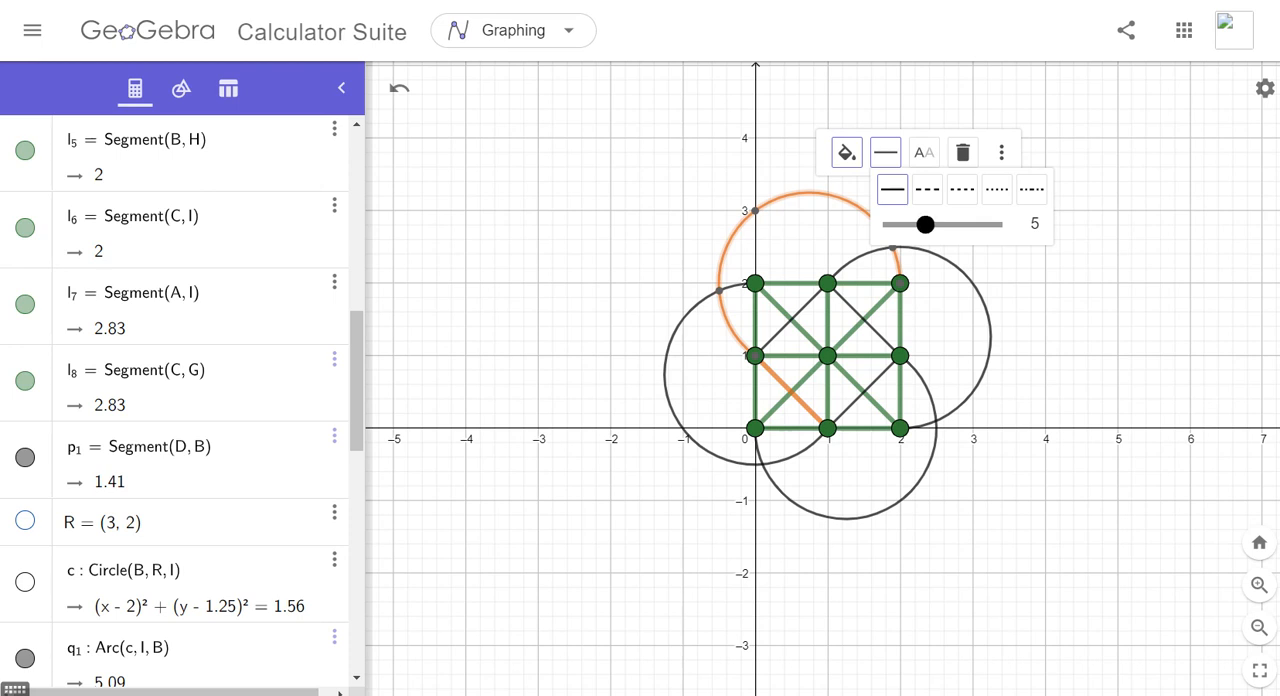
left_click_drag(924, 224, 968, 224)
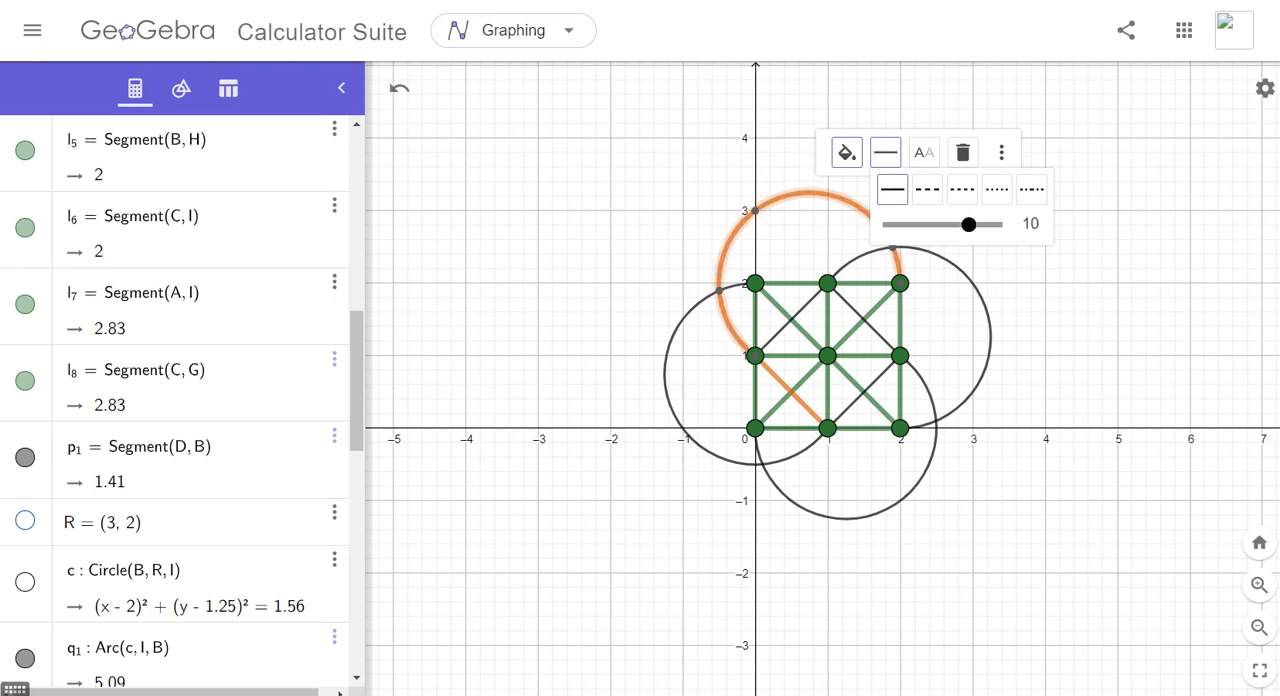
- Color the diagonal segment from B (1, 2) to F (2, 1) orange and set its line thickness to 10
left_click(864, 319)
left_click(905, 249)
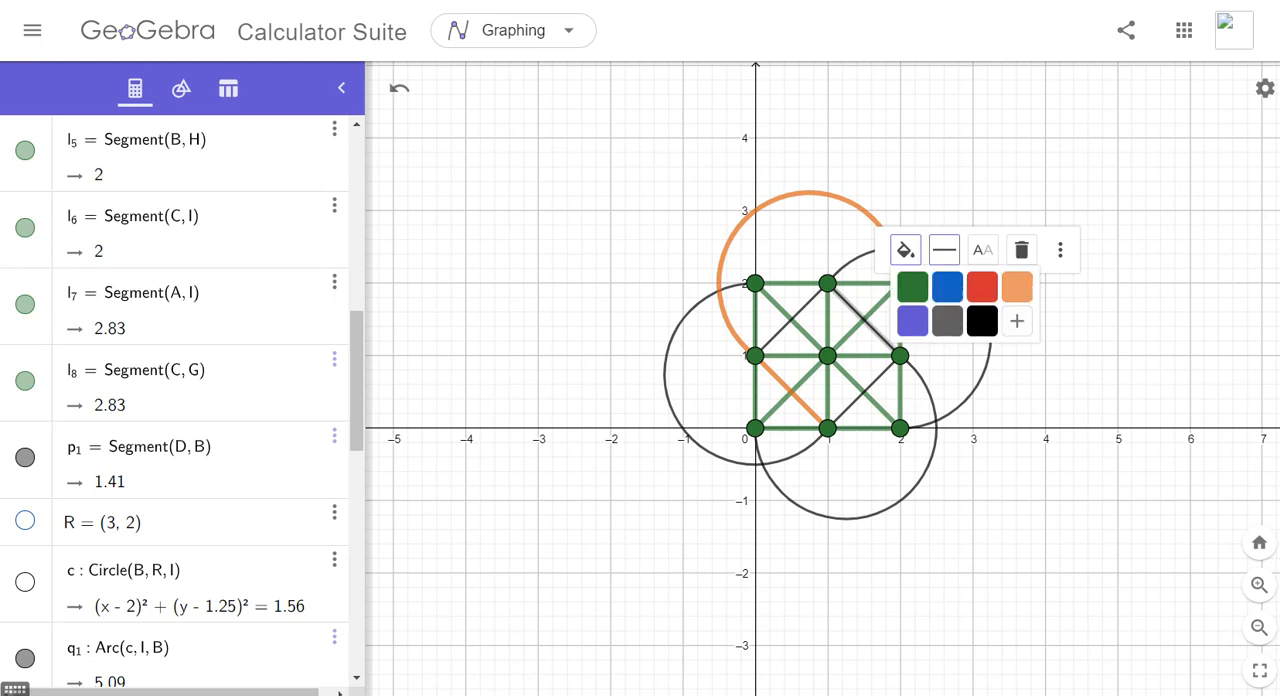
left_click(1016, 287)
left_click(944, 249)
left_click_drag(983, 322, 1027, 322)
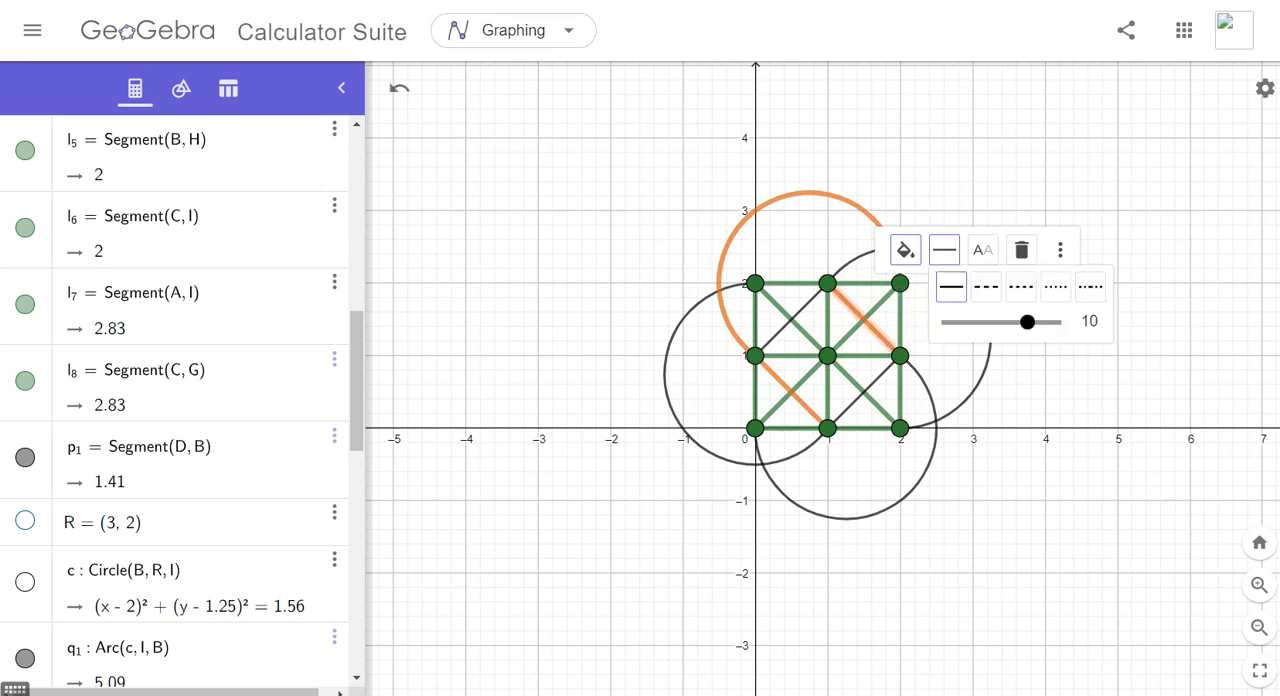
- Color the lower arc from F to G with the custom orange, set its line thickness to 10, and deselect it
left_click(929, 464)
left_click(893, 322)
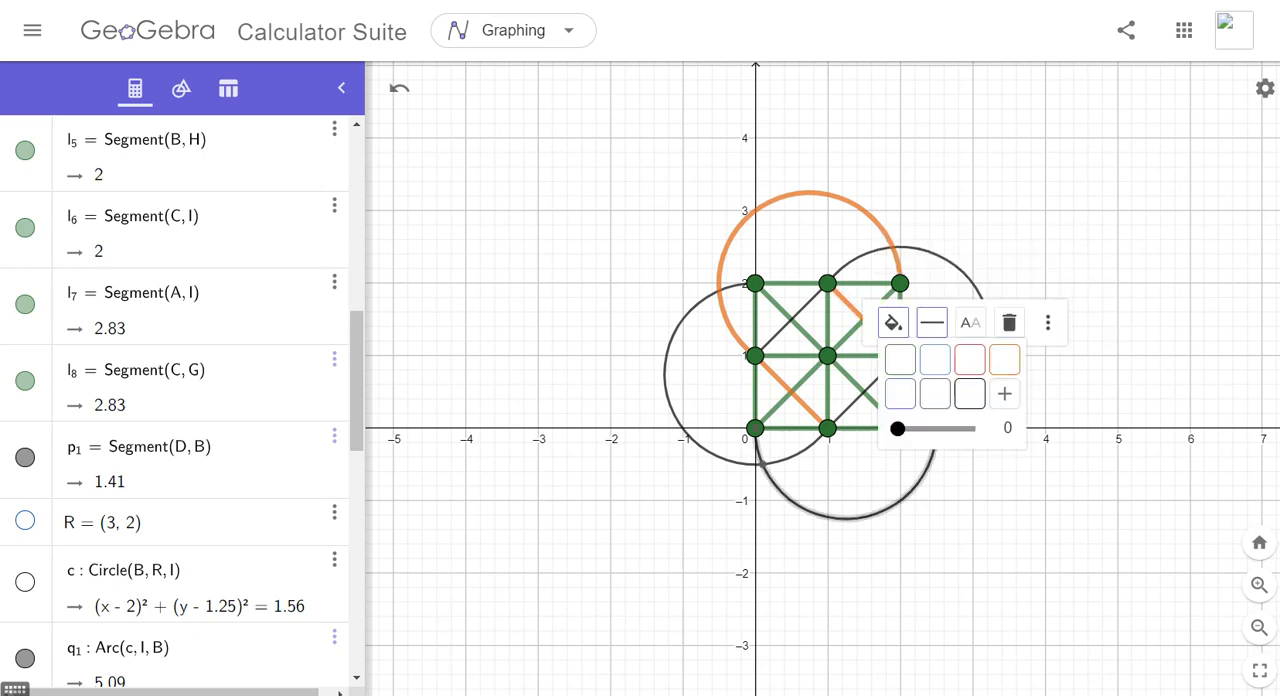
left_click(1004, 393)
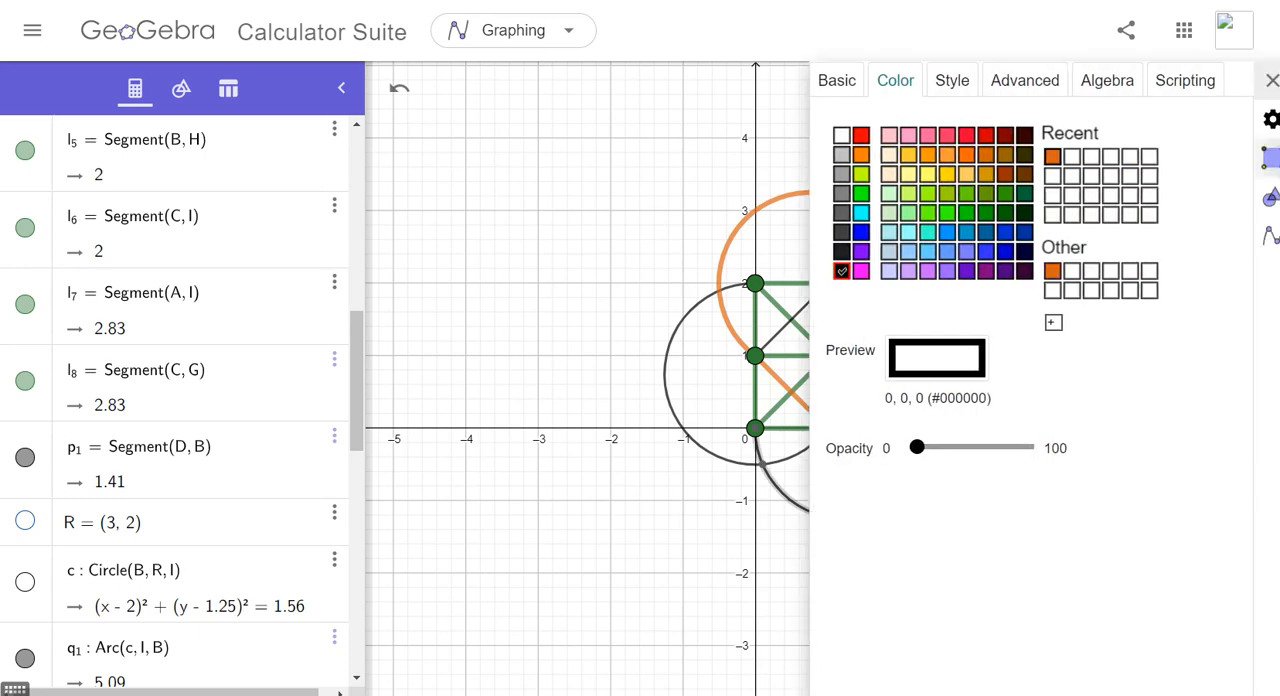
left_click(1052, 157)
left_click(1272, 80)
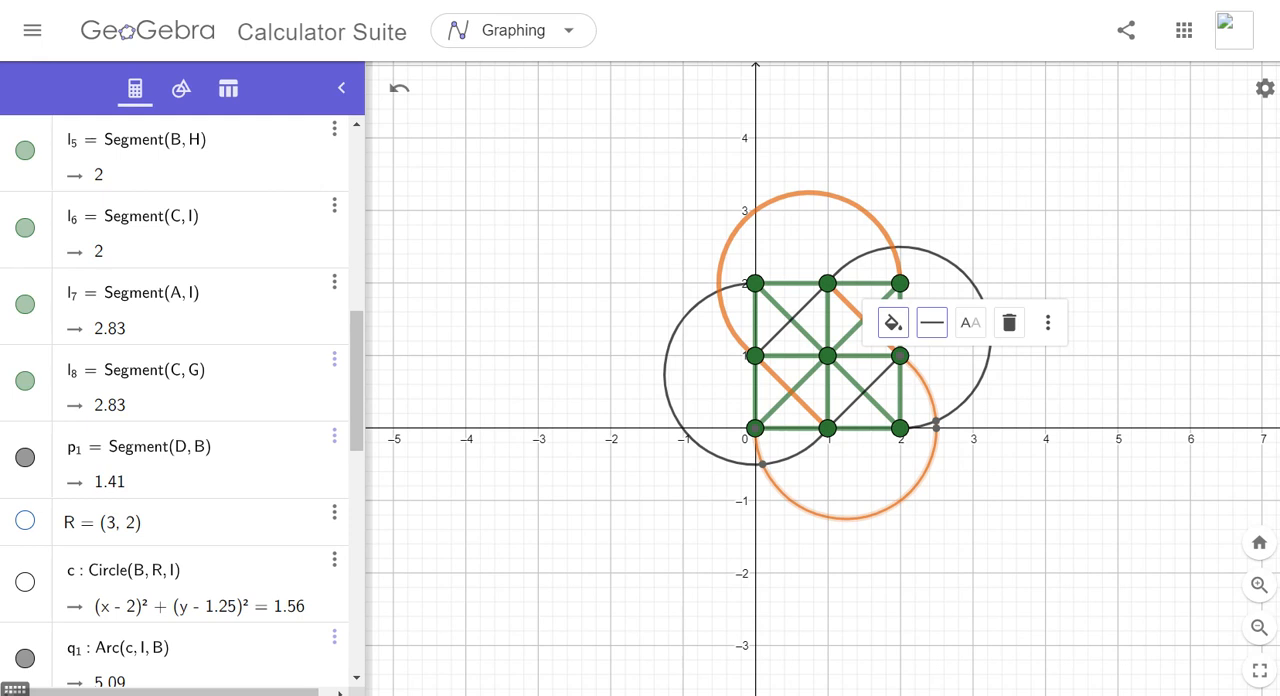
left_click(931, 322)
left_click_drag(971, 394, 1014, 394)
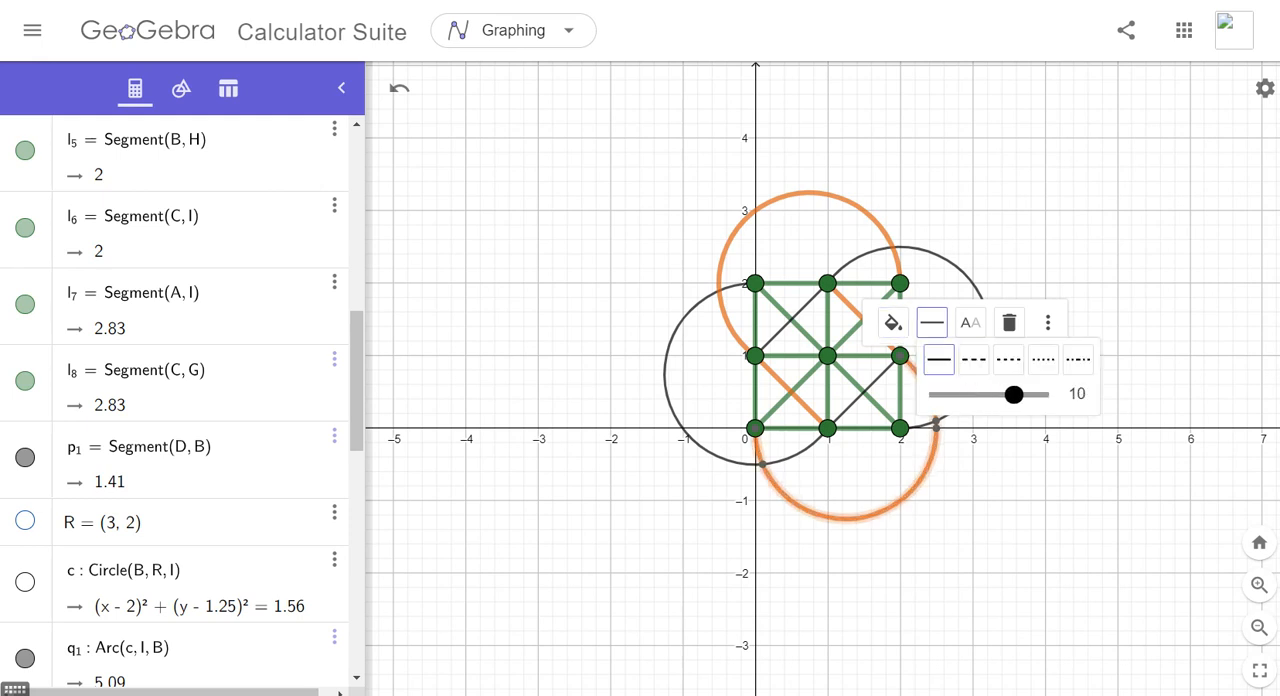
key("Escape")
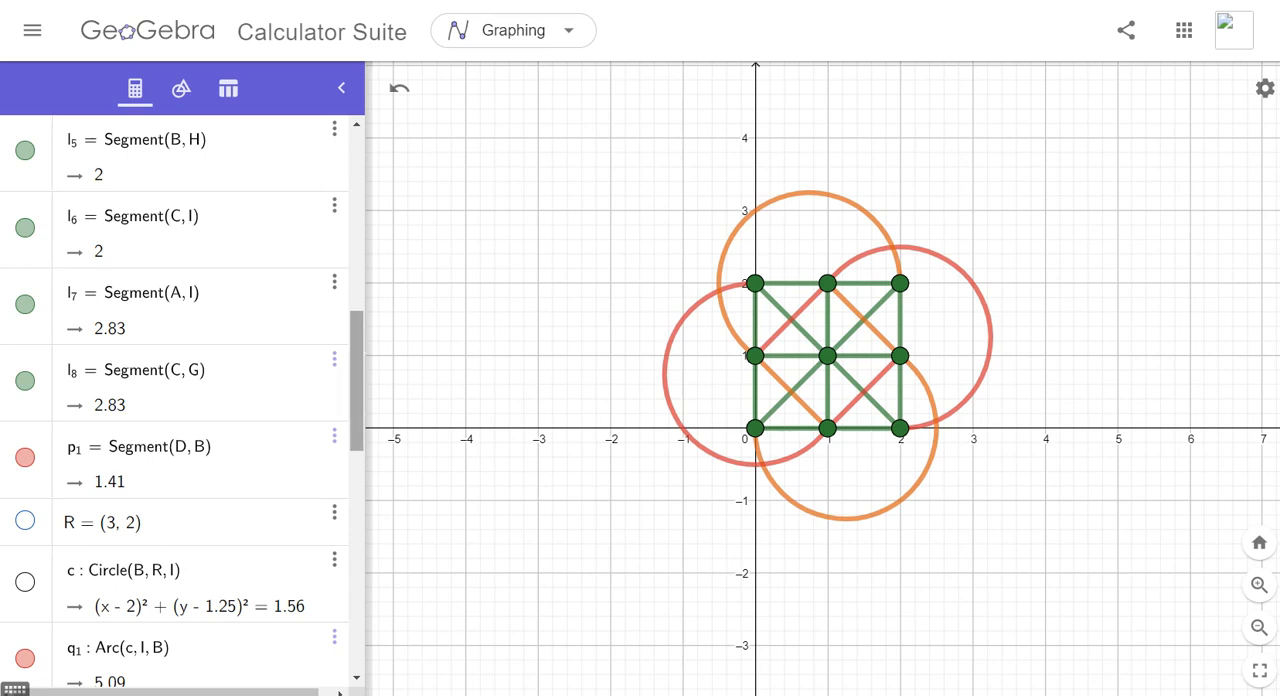
- Try to place a check box in an empty area of the graph near (-3.7, 3.3)
left_click_drag(357, 381, 357, 200)
left_click(181, 88)
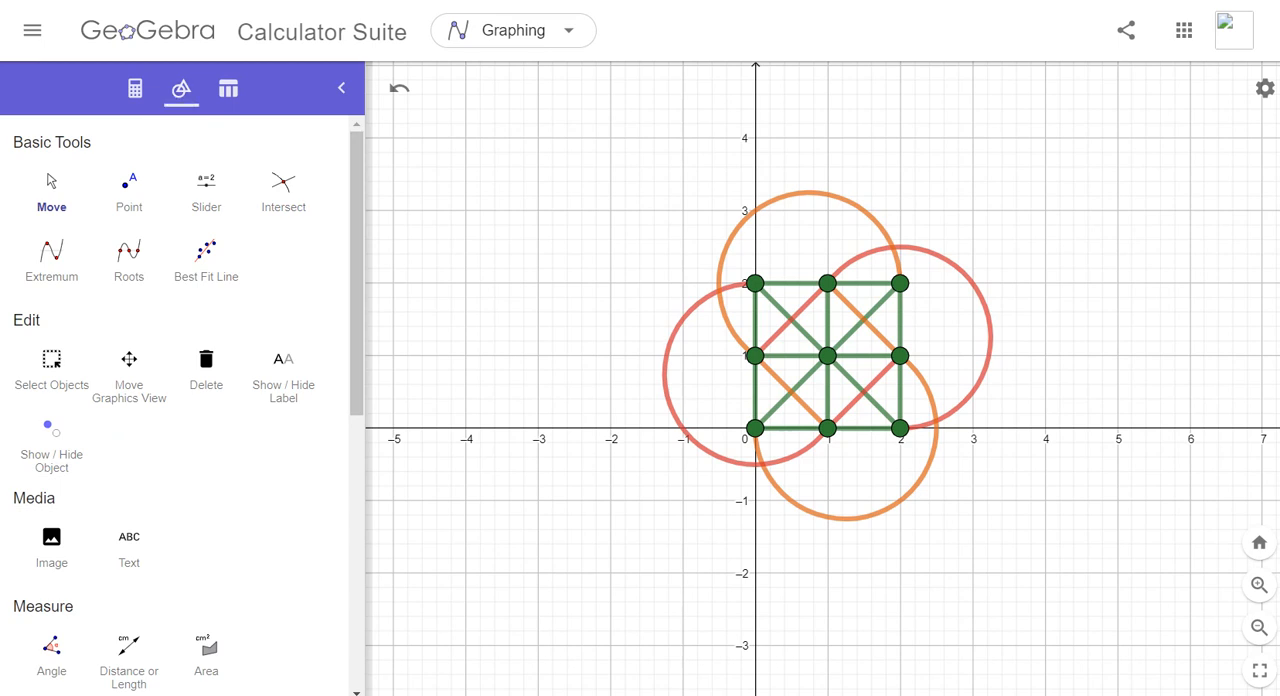
left_click_drag(357, 260, 357, 533)
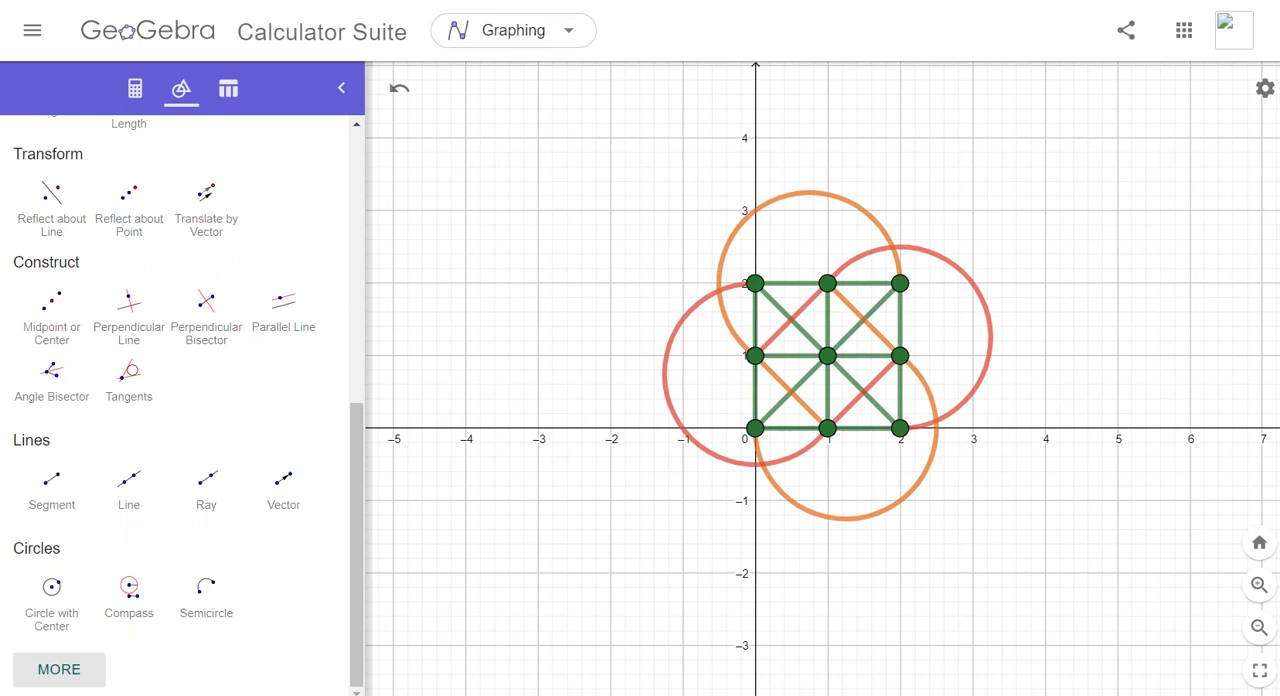
left_click(59, 669)
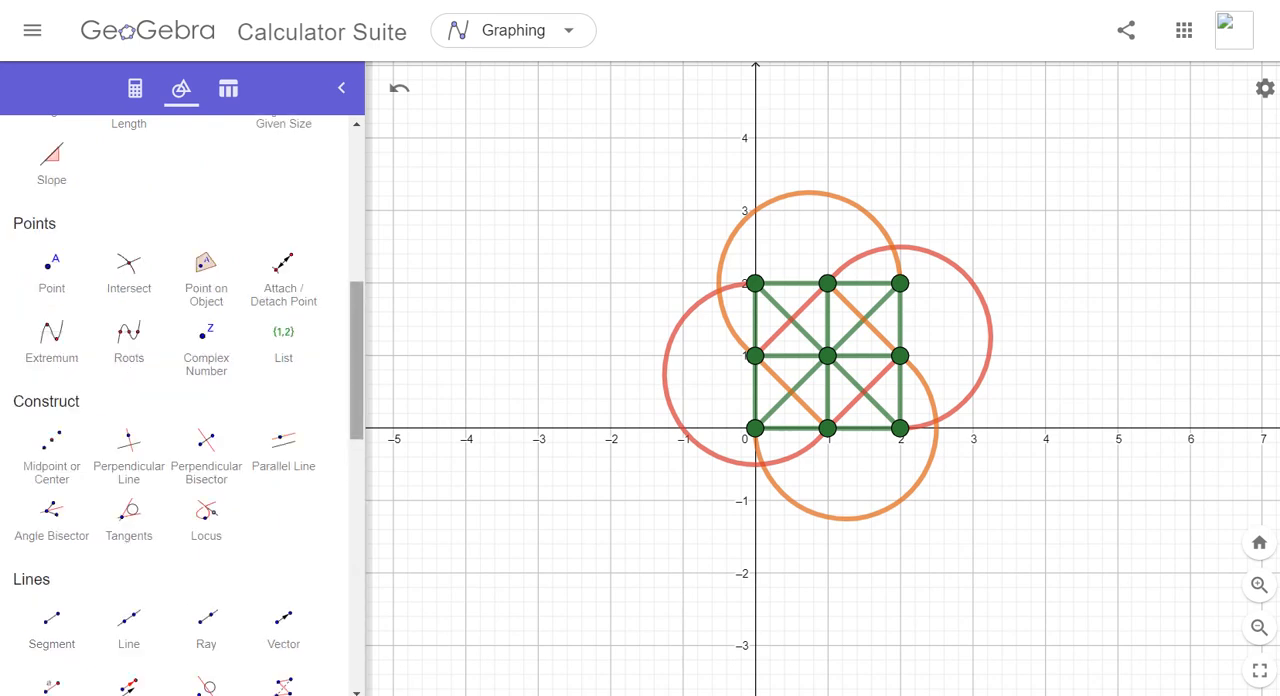
left_click_drag(357, 360, 357, 611)
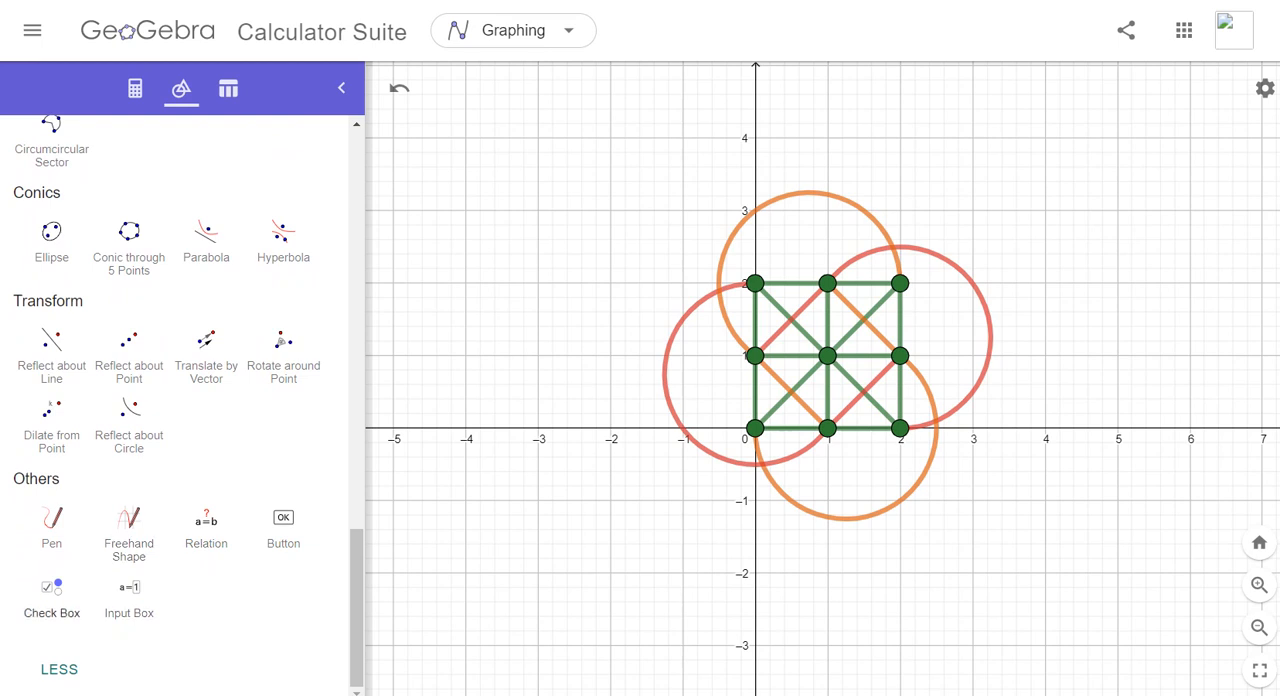
left_click(51, 595)
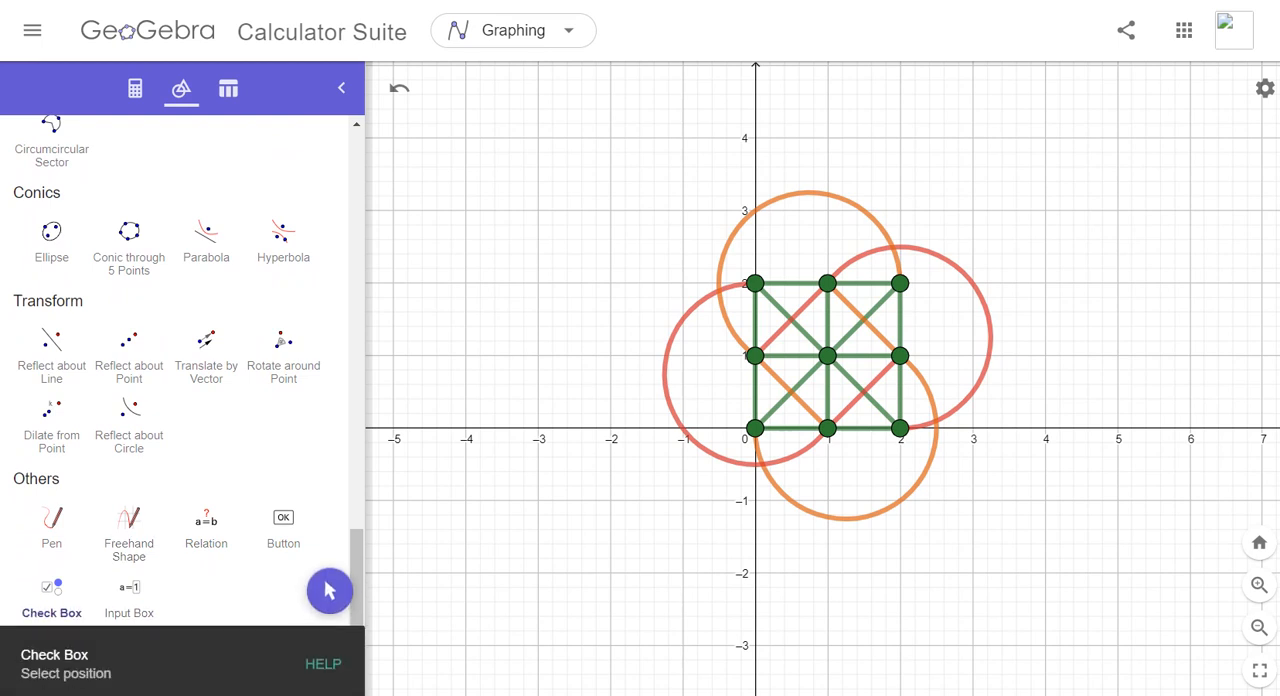
left_click(484, 190)
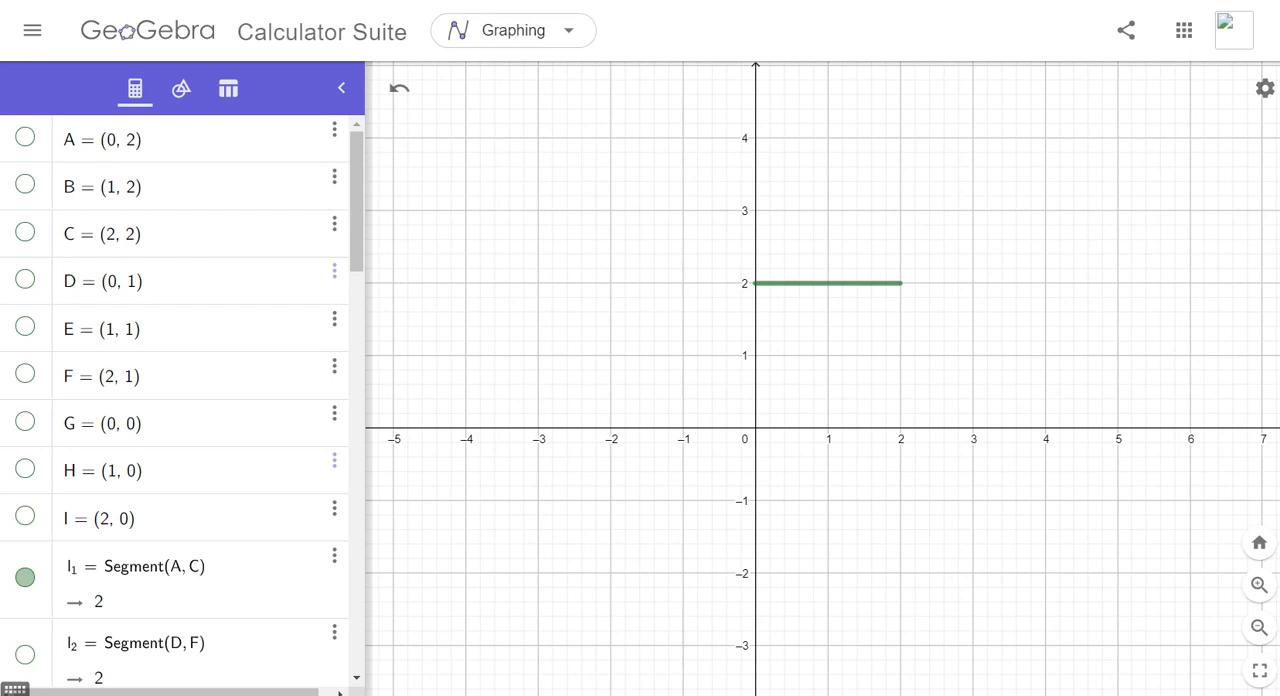
left_click(25, 279)
left_click(25, 232)
left_click(25, 279)
left_click(25, 232)
- Add the text "Theorem: In Young's Geometry, there exist at least 4 points." above segment AC, near y = 4.6
left_click(181, 89)
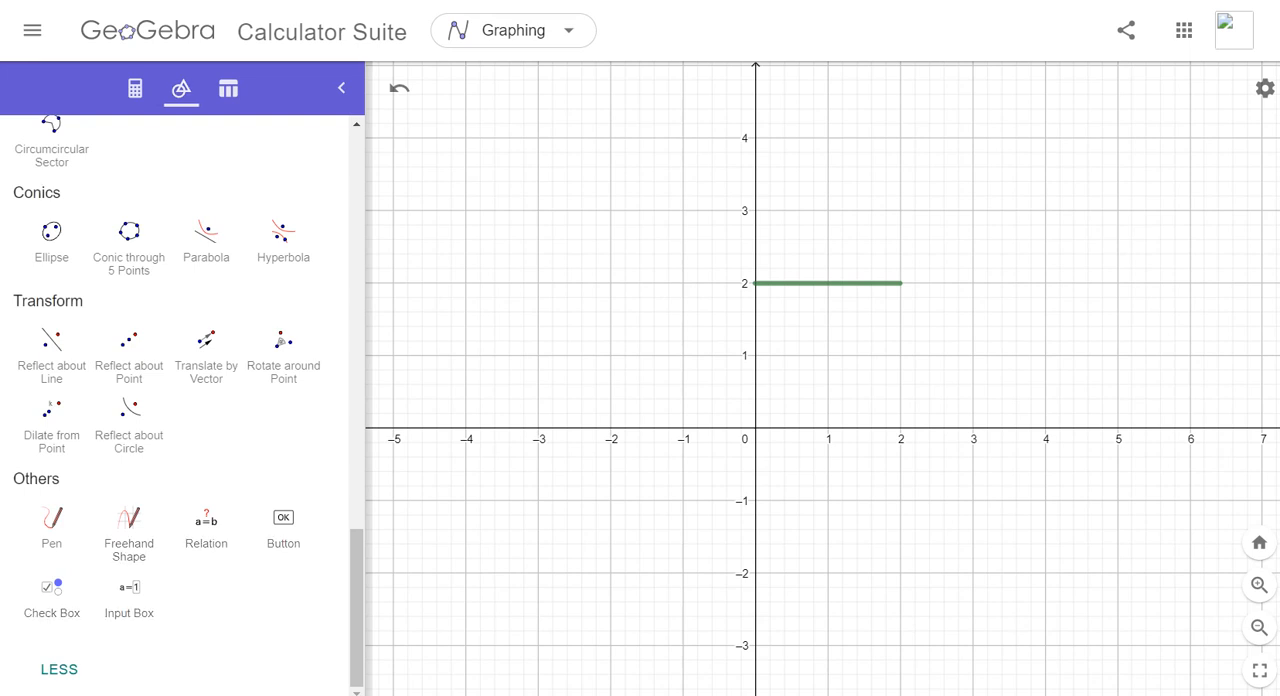
scroll(357, 600, "up", 5)
scroll(188, 405, "up", 8)
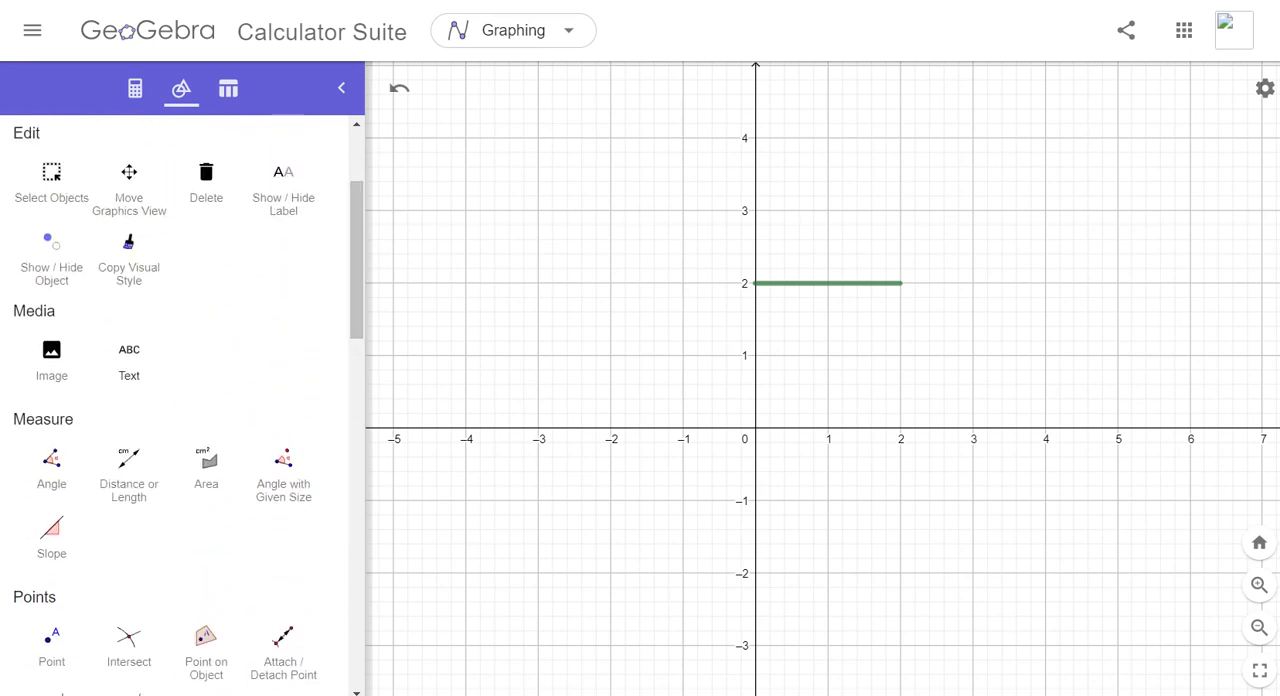
left_click(129, 362)
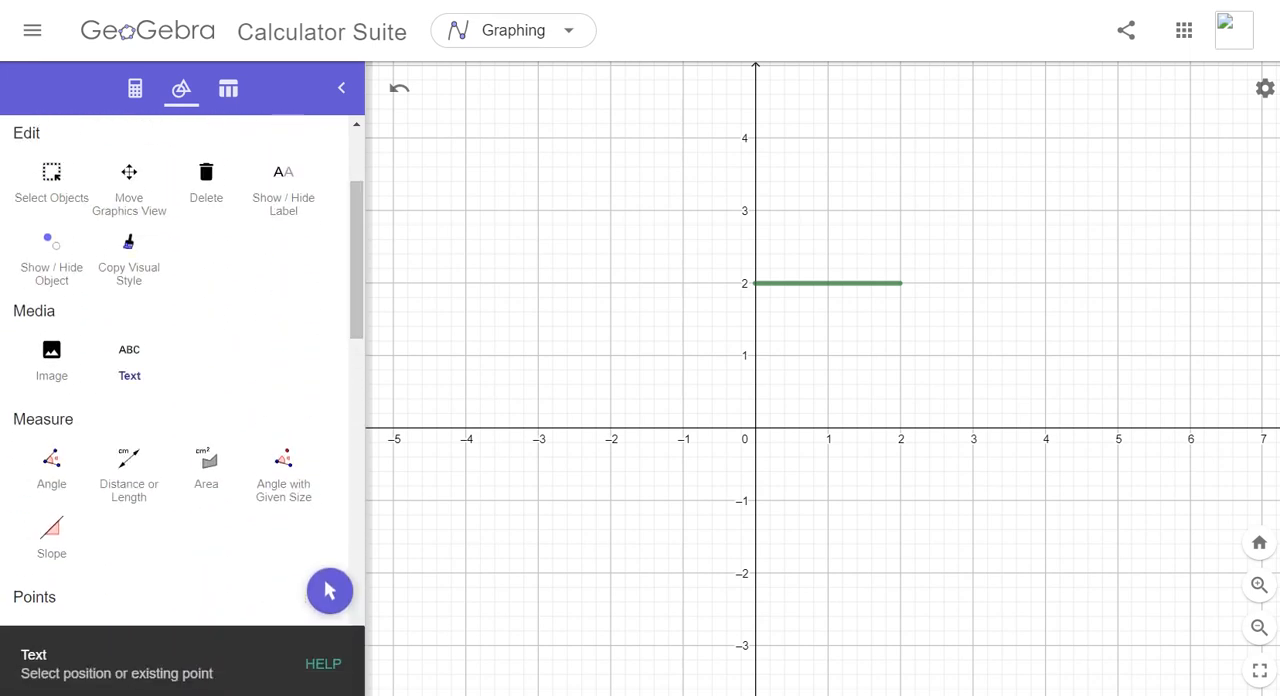
left_click(828, 262)
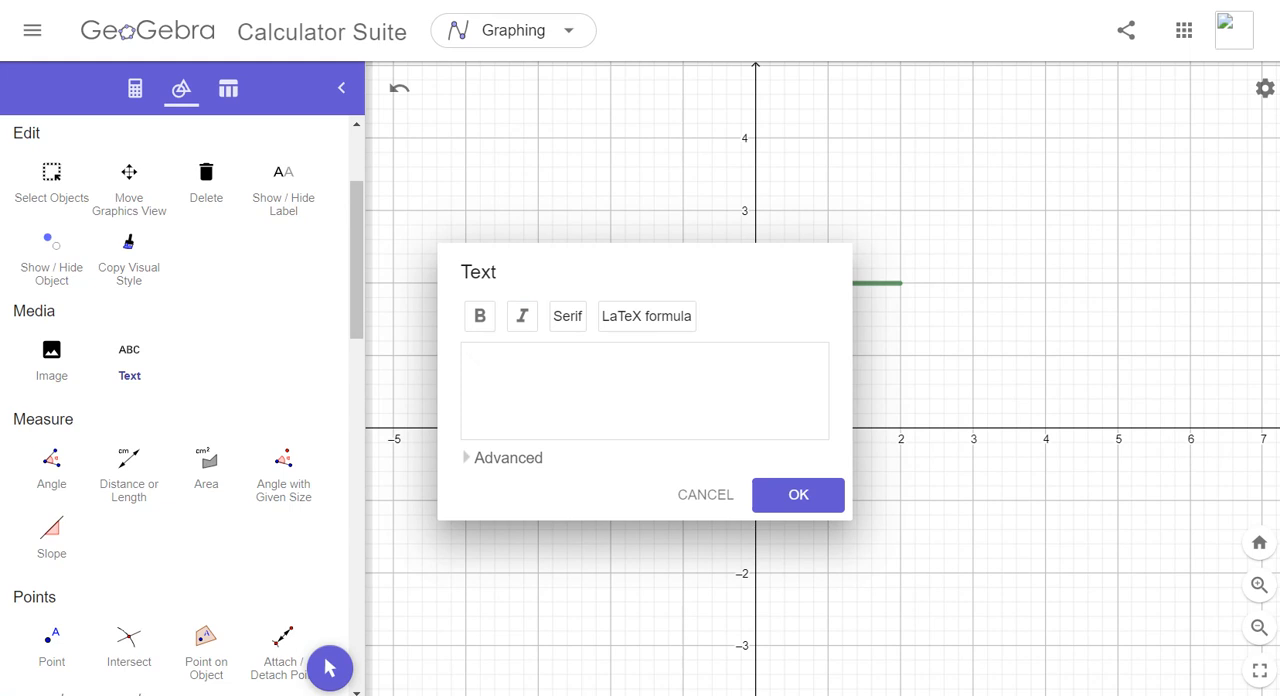
type("Theorem: In Young's G")
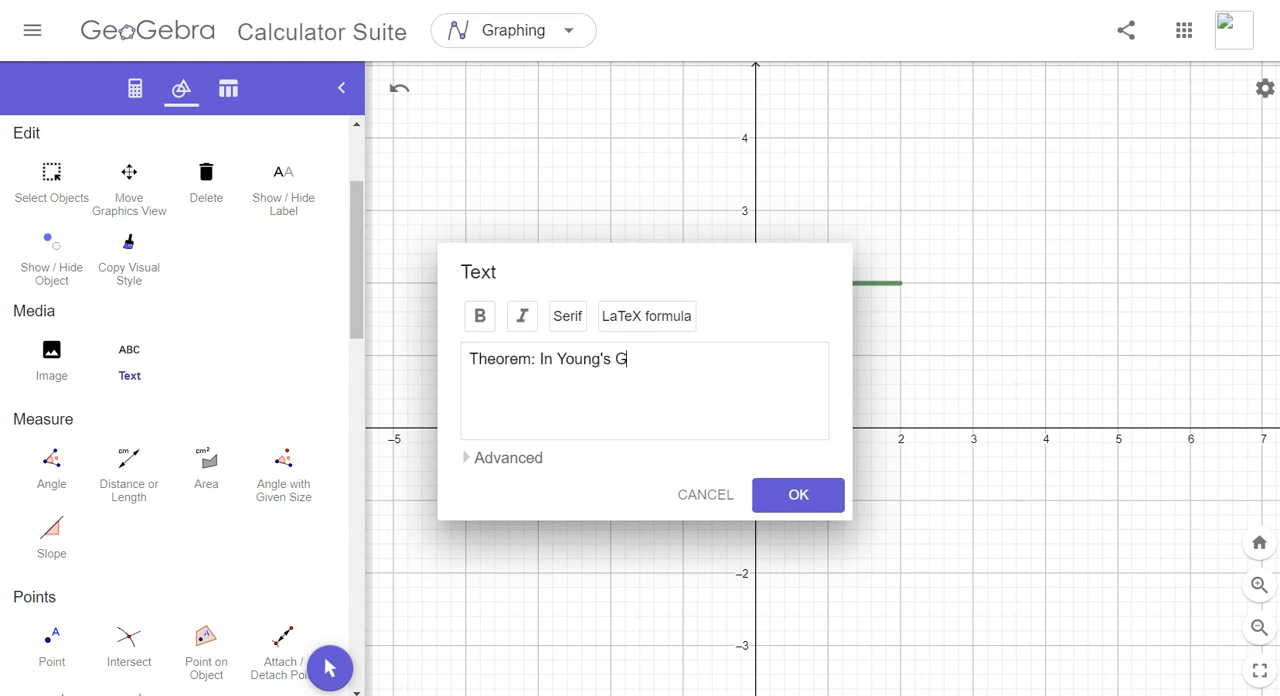
type("eometry, there")
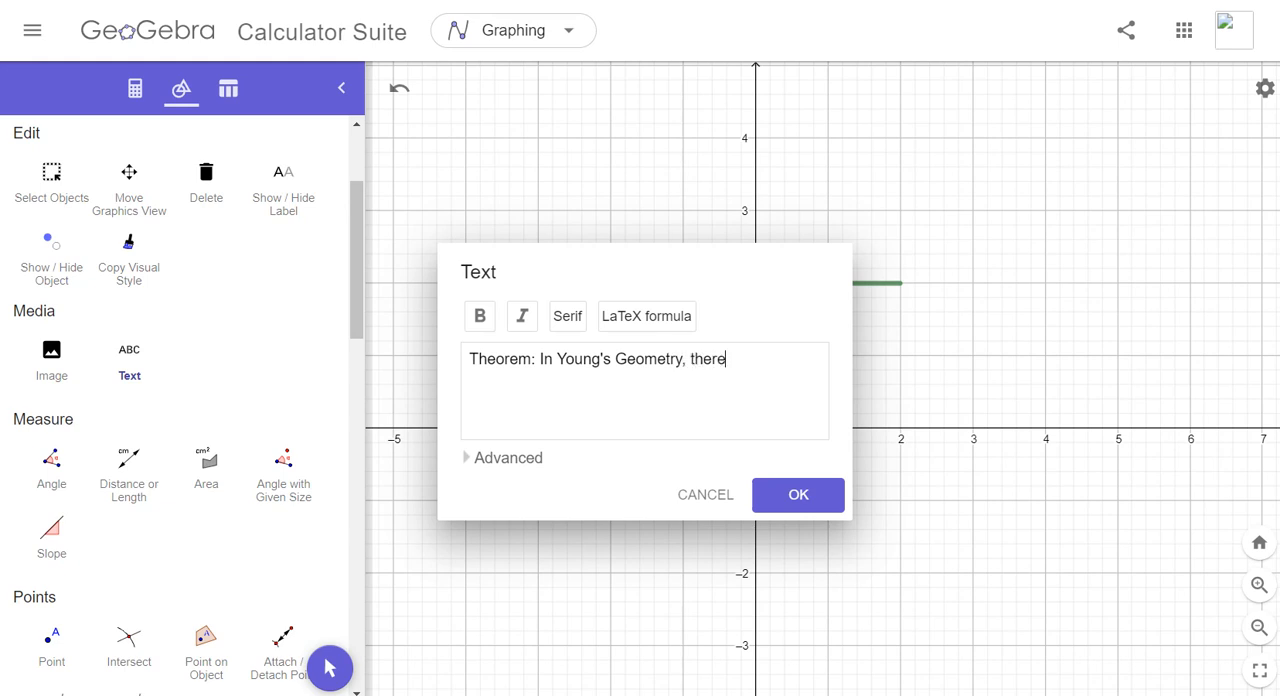
type(" exists")
key("BackSpace")
type("at least 4 point")
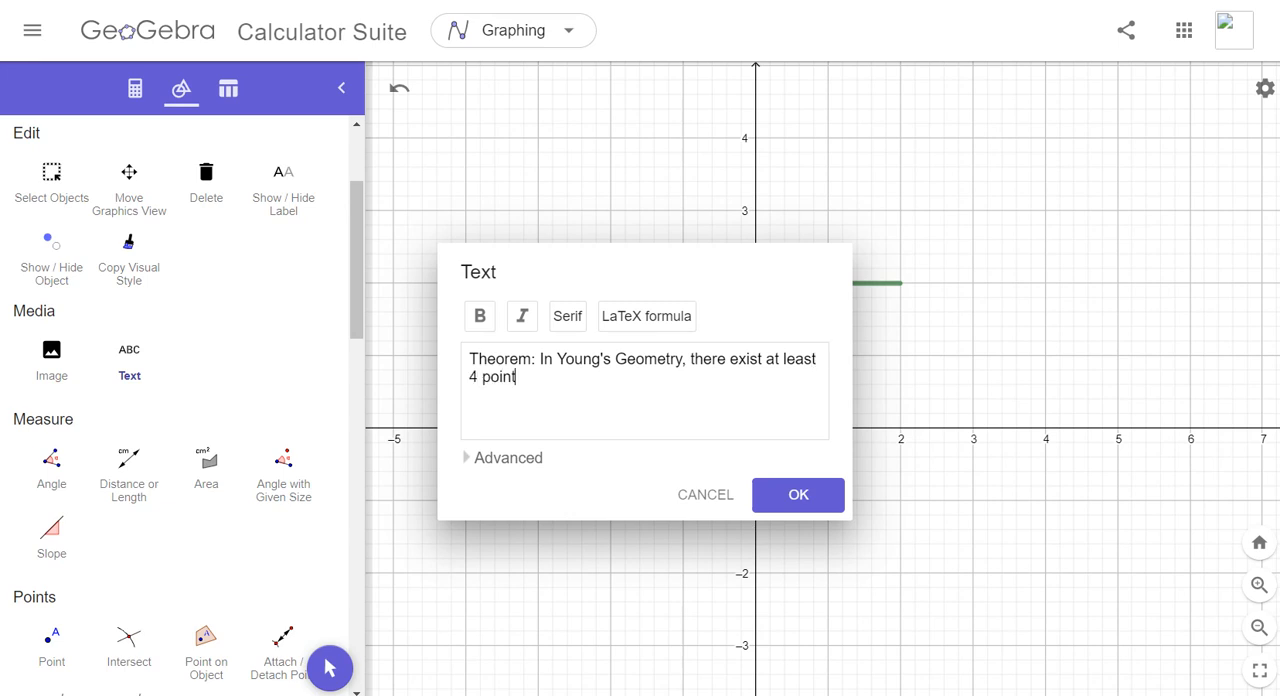
type("s.")
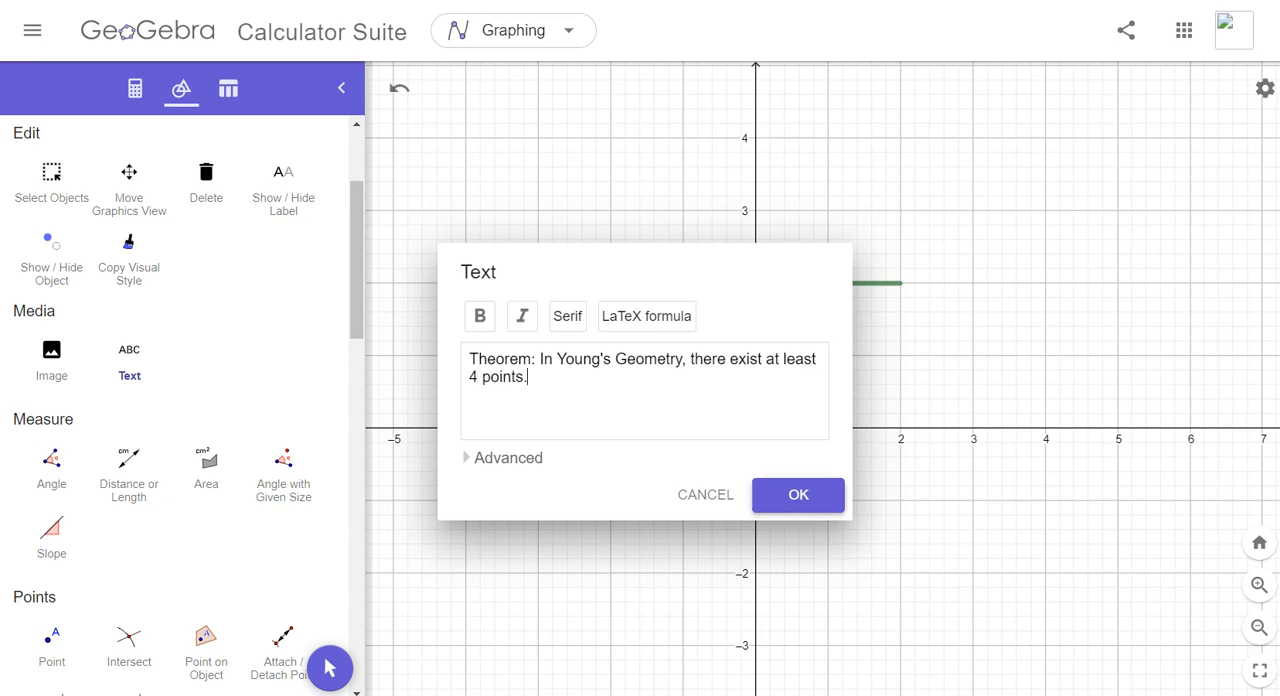
left_click(798, 494)
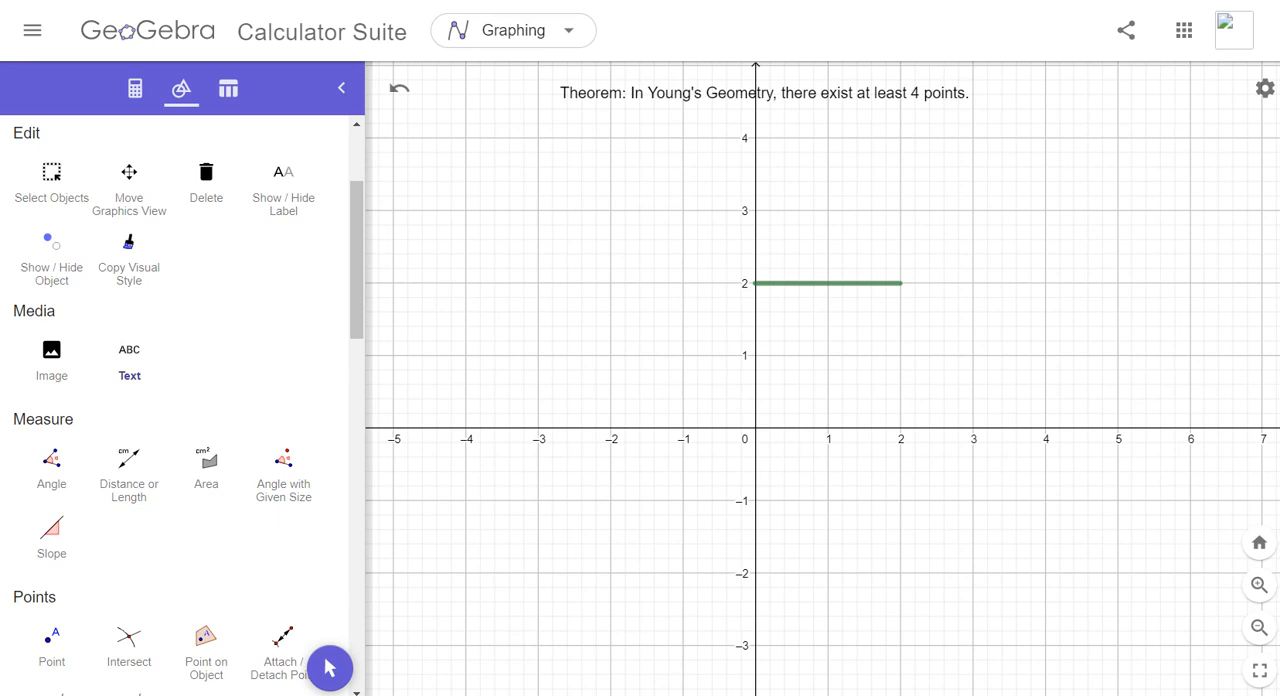
- Set the theorem text's foreground color to blue, RGB 0, 0, 255
right_click(873, 94)
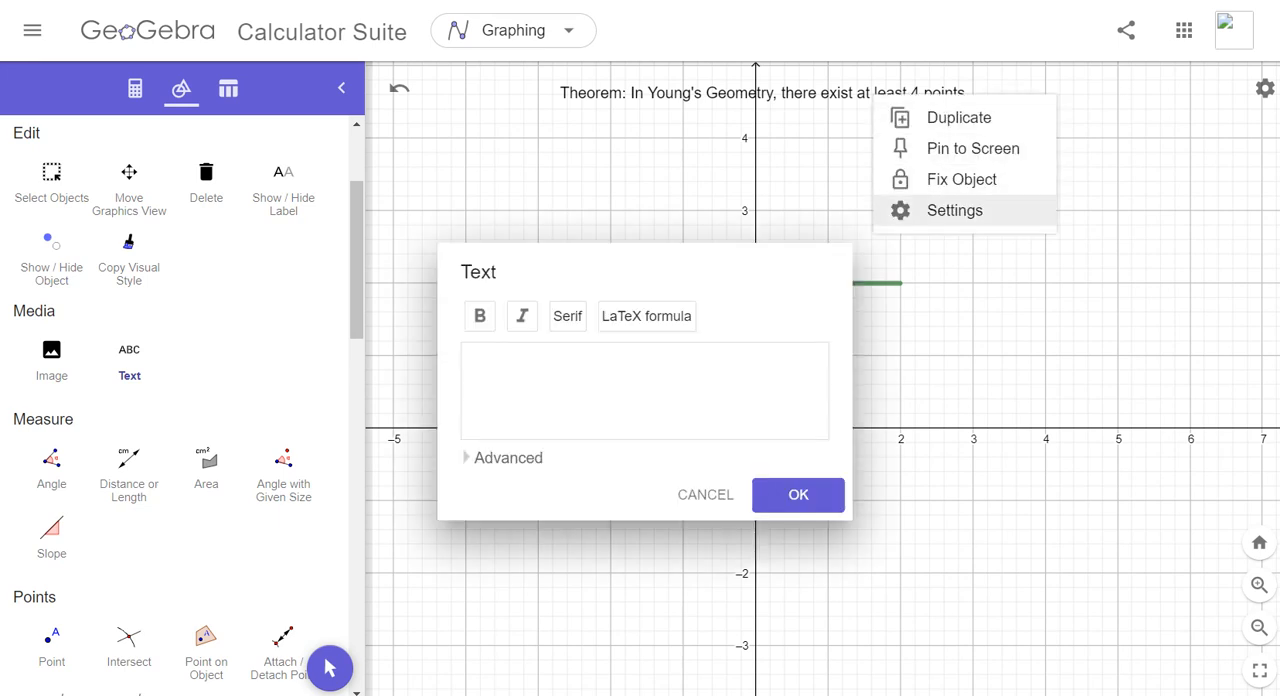
left_click(955, 210)
left_click(944, 80)
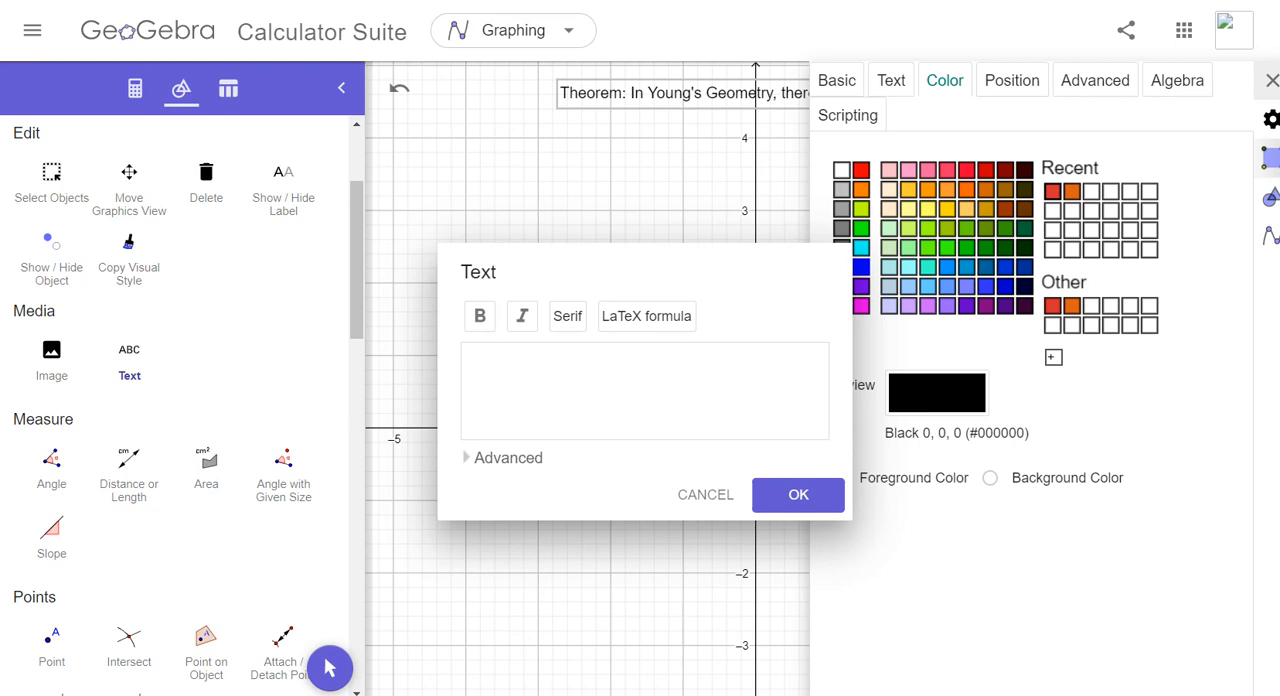
left_click(861, 267)
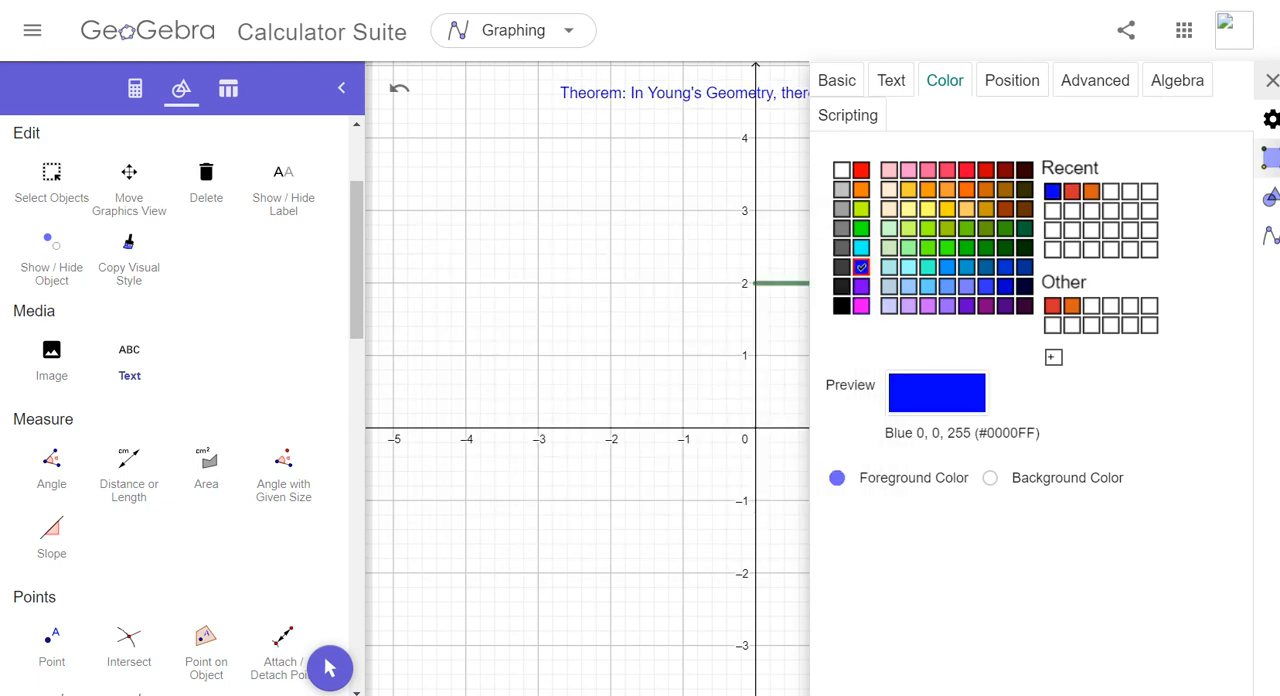
- Set the theorem text's font size to Large and dismiss the blank new-text dialog
left_click(891, 81)
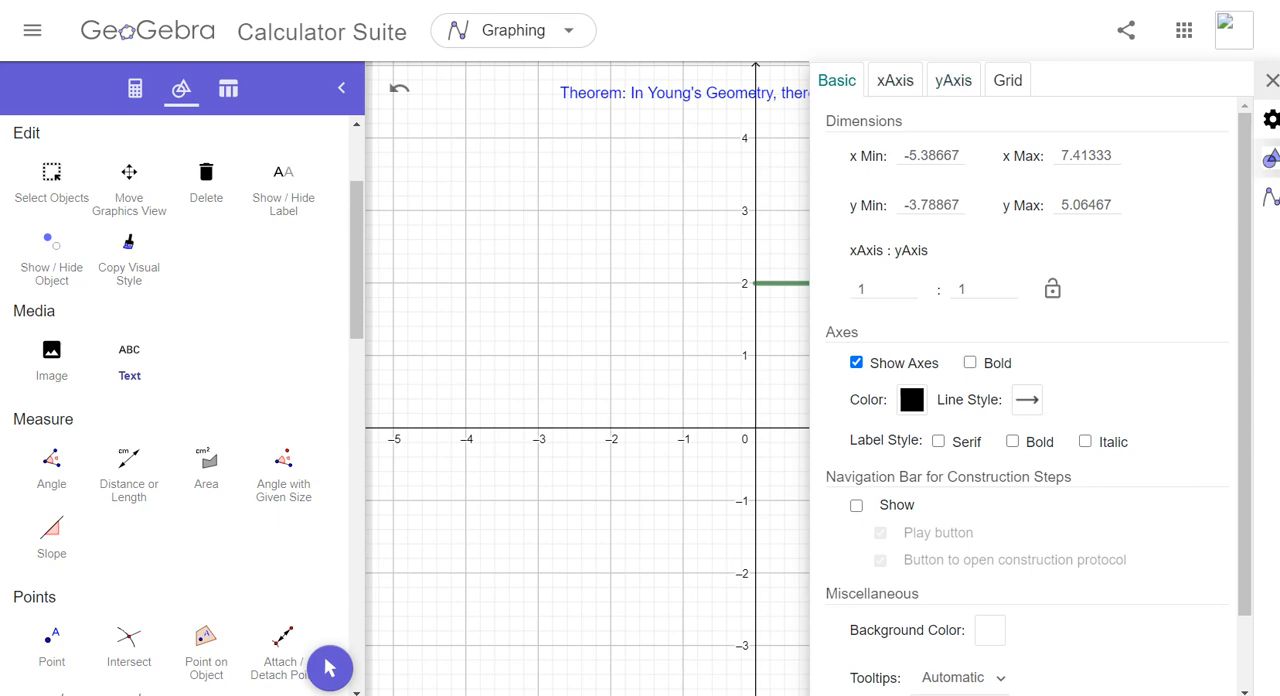
right_click(738, 94)
left_click(819, 210)
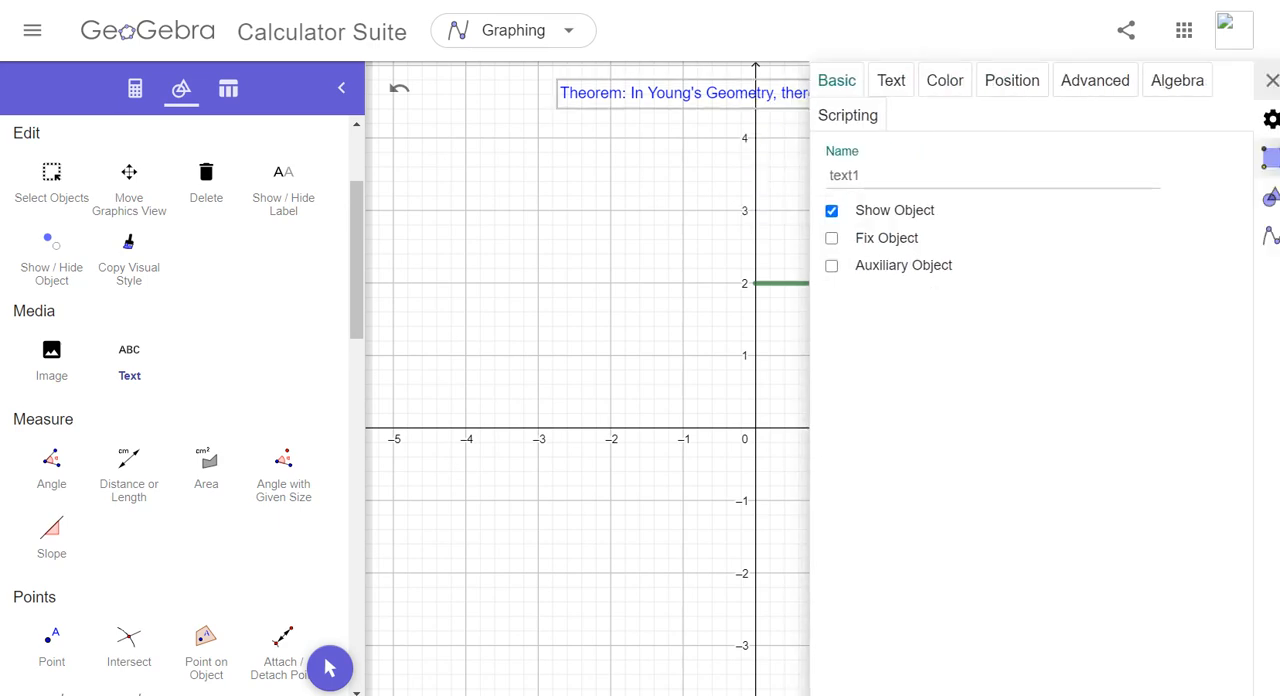
left_click(891, 81)
left_click(995, 158)
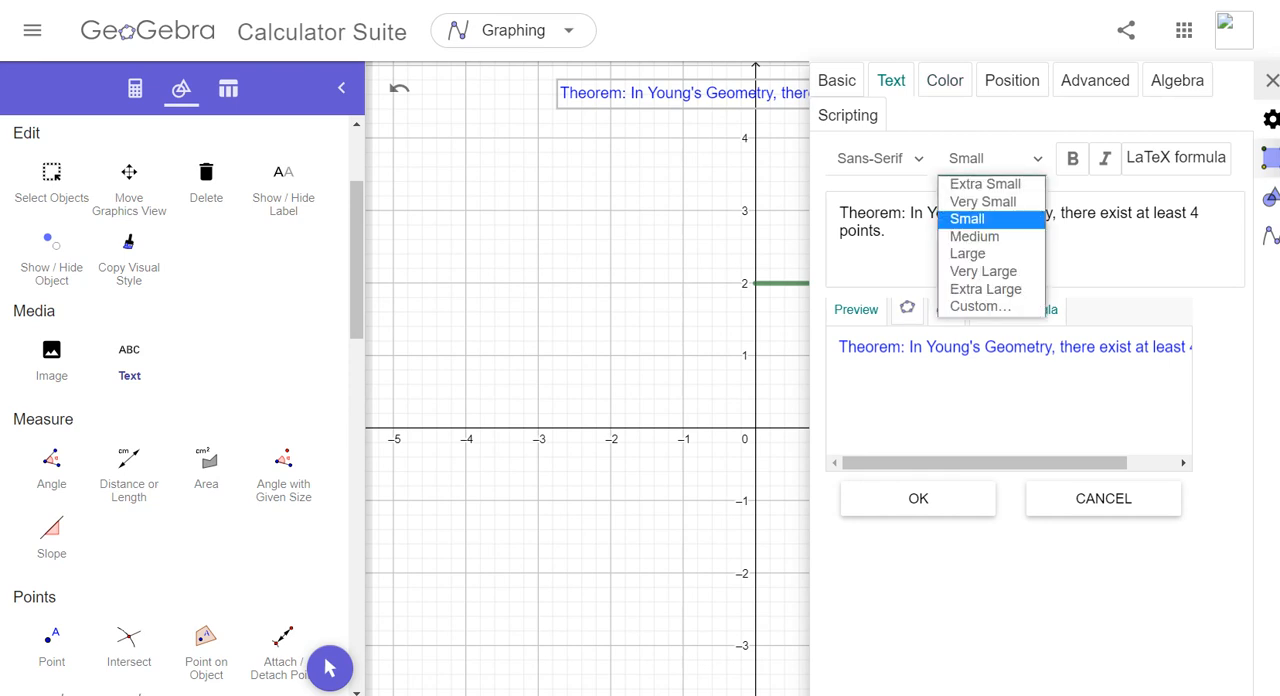
left_click(968, 254)
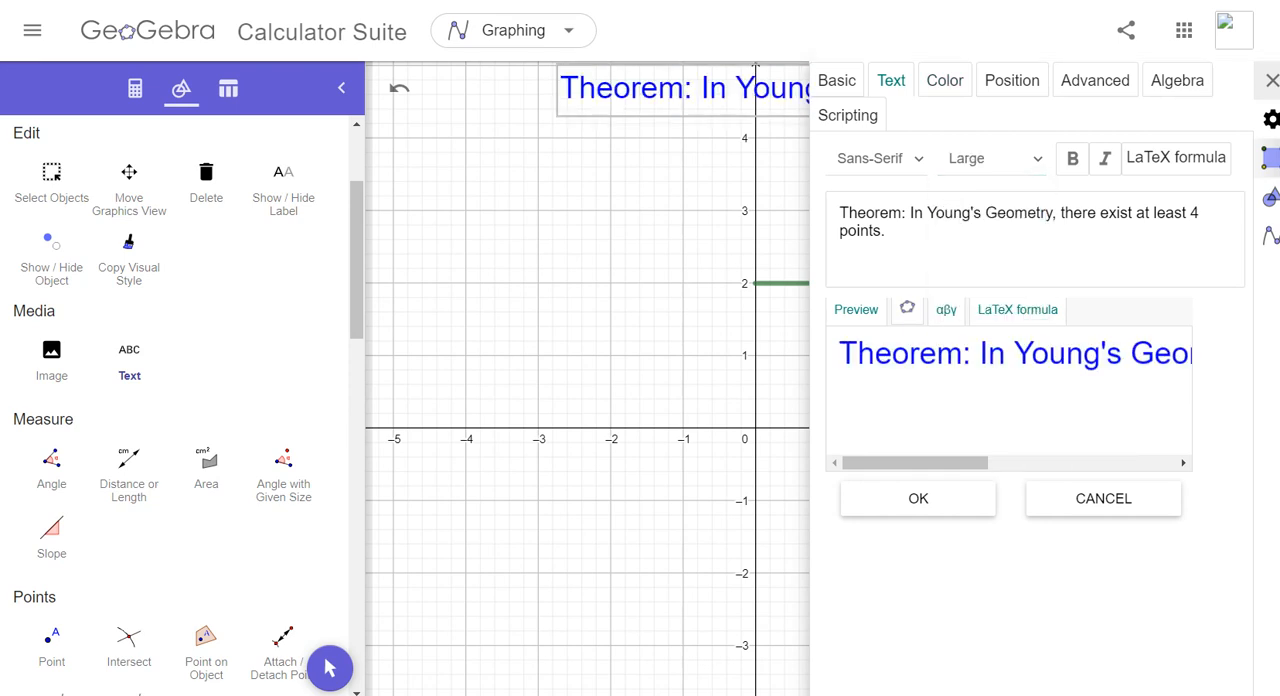
left_click(660, 340)
left_click(705, 494)
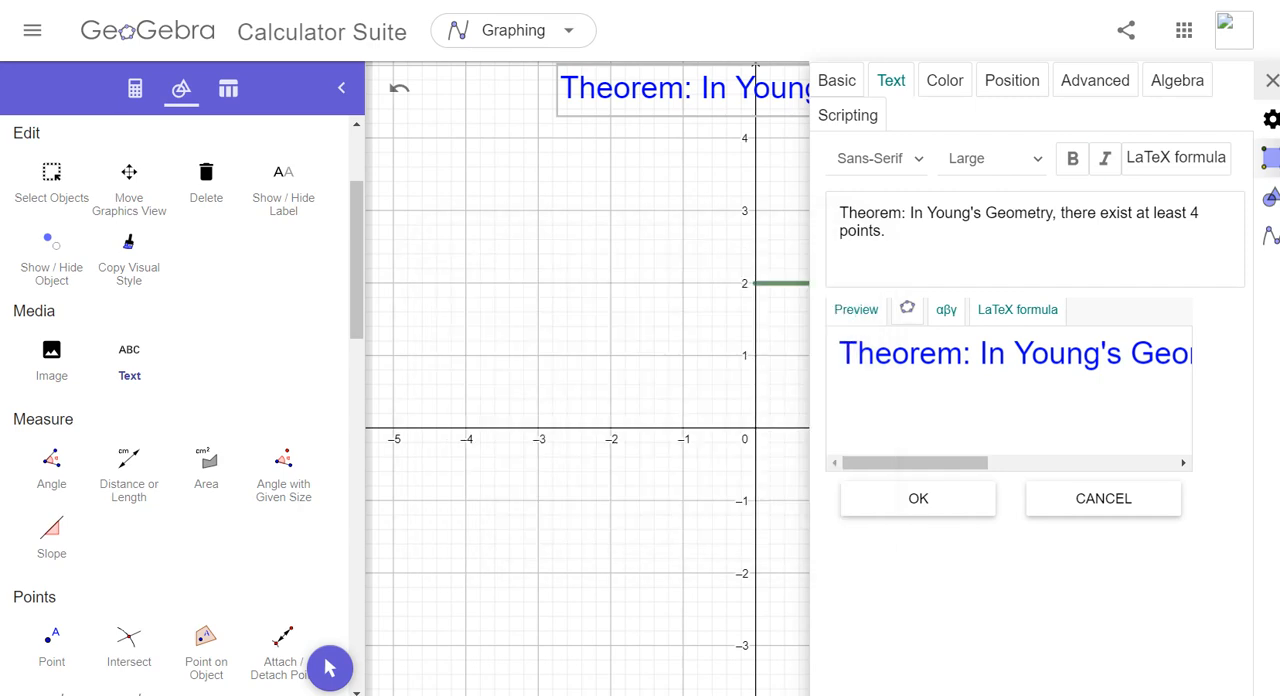
- Close the theorem text's settings and hide both the grid and the axes in the graphics view
left_click(1272, 80)
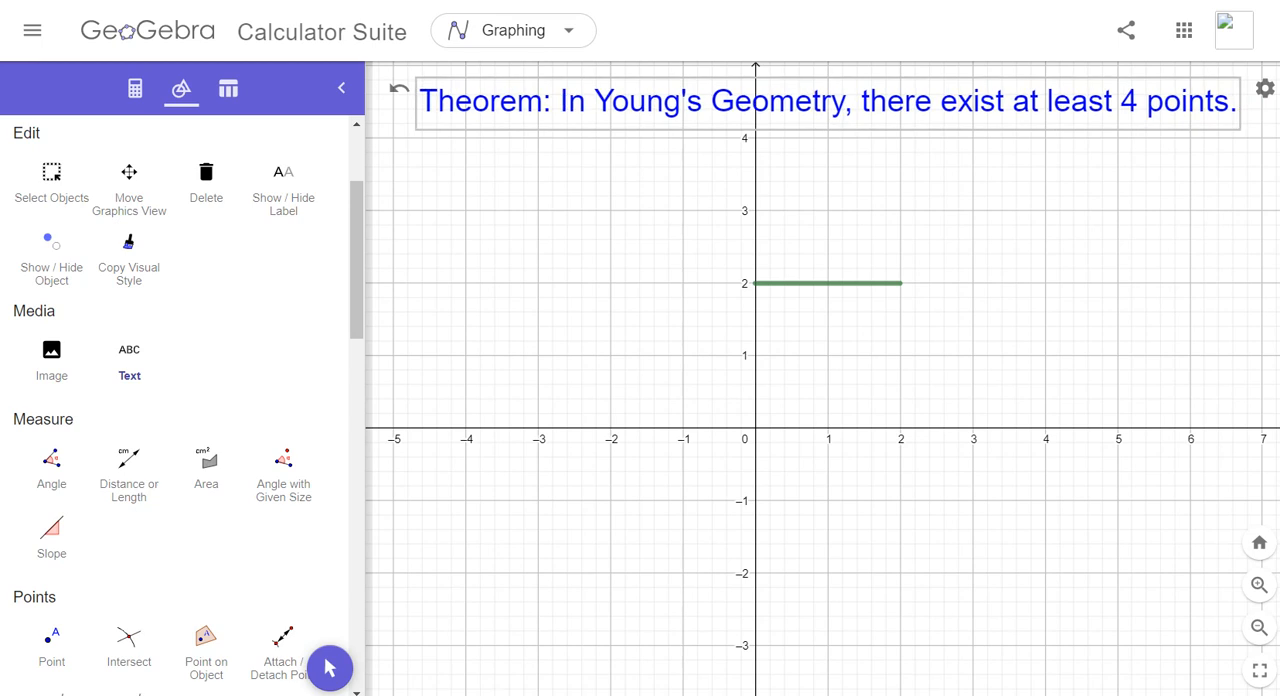
left_click(1265, 88)
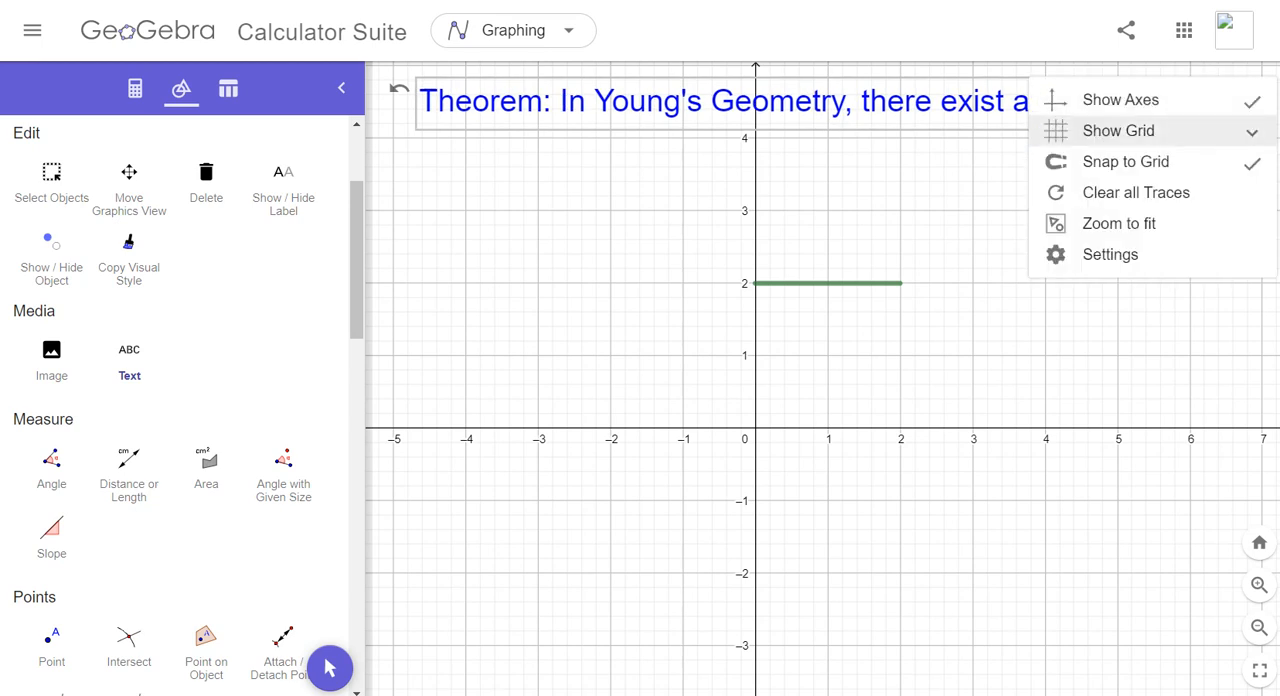
left_click(1118, 130)
left_click(1085, 160)
left_click(1265, 88)
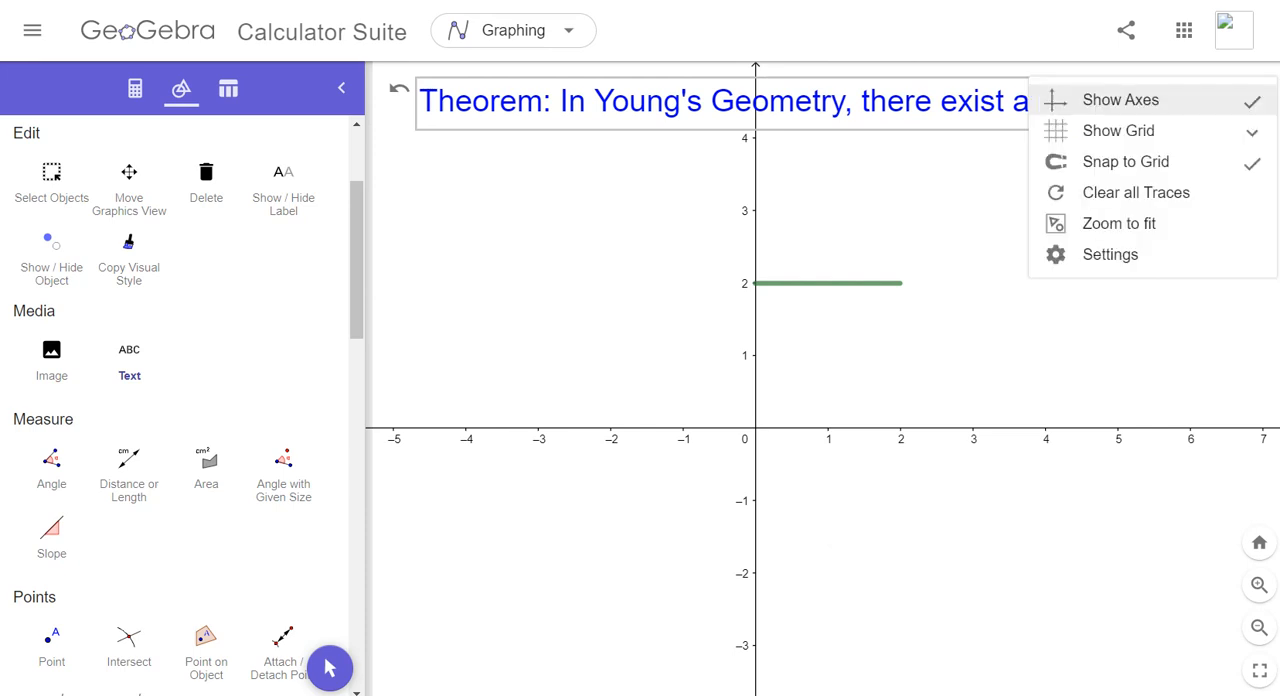
left_click(1120, 100)
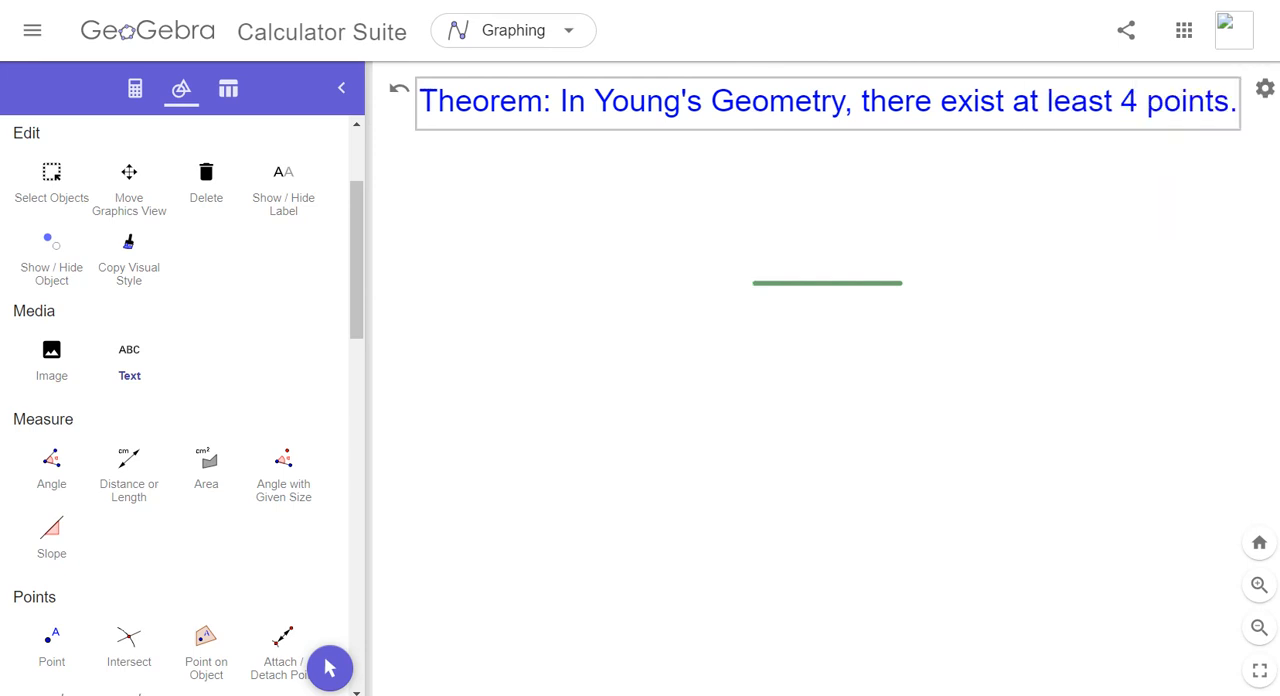
left_click(450, 180)
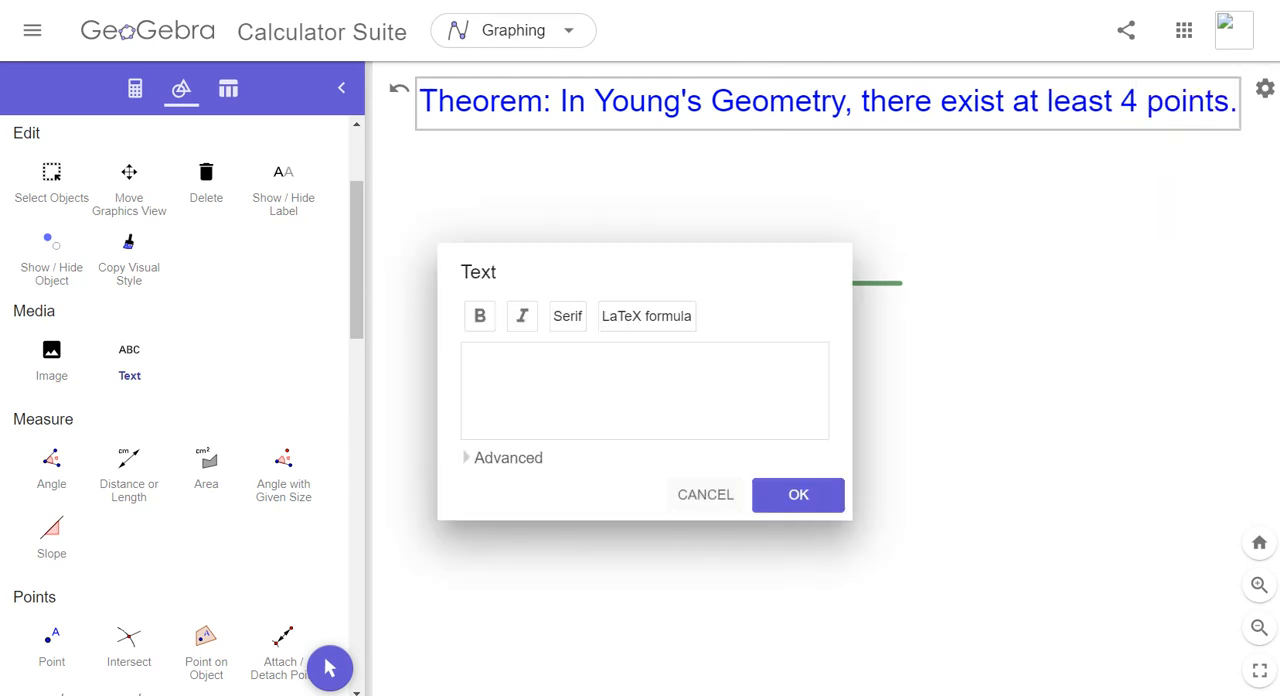
left_click(705, 495)
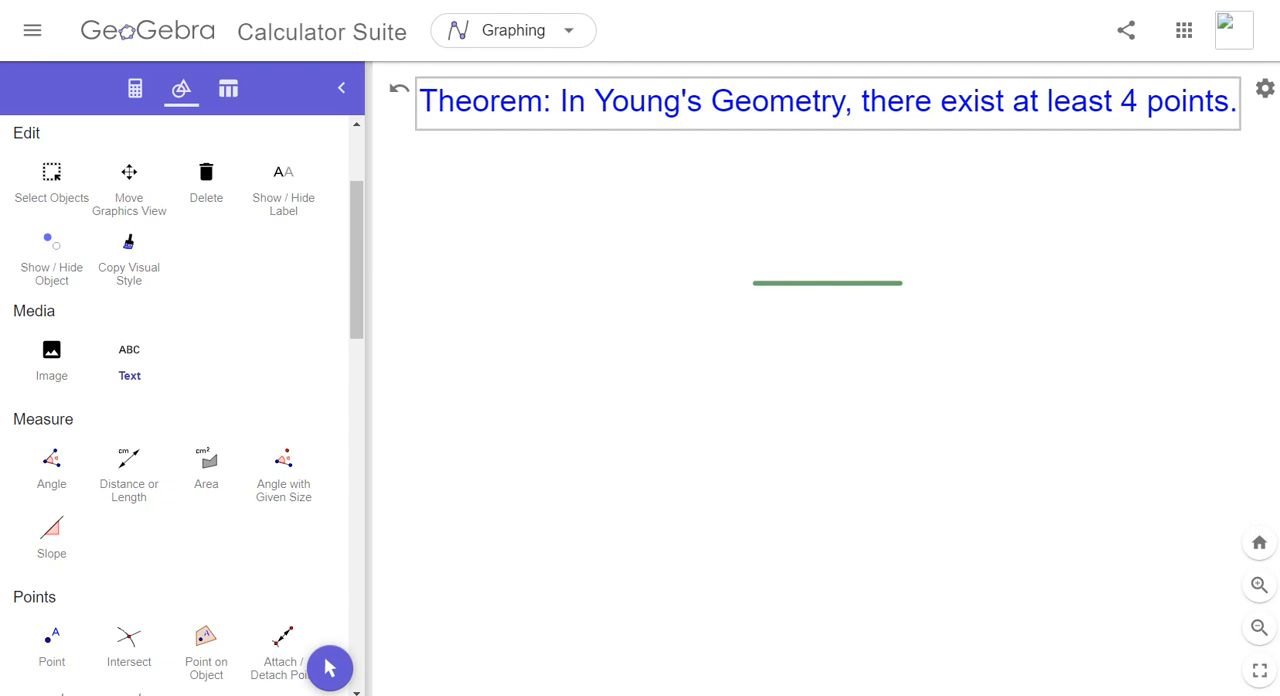
left_click(135, 89)
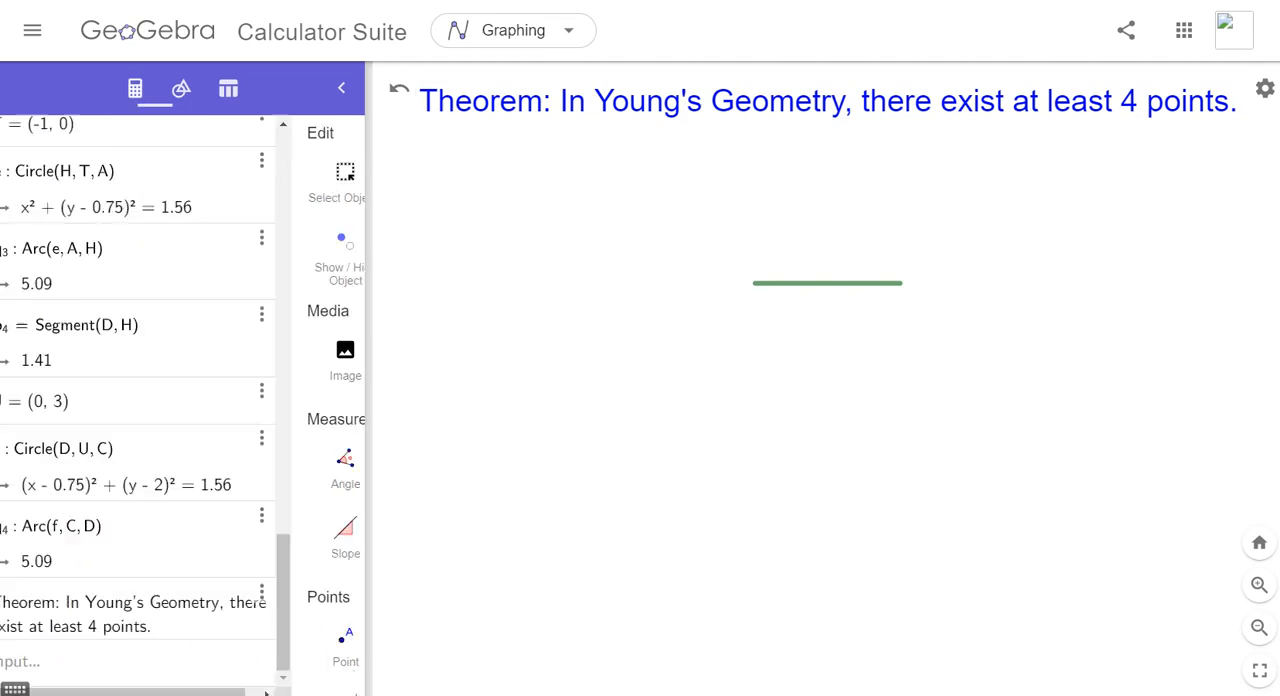
scroll(180, 400, "up", 10)
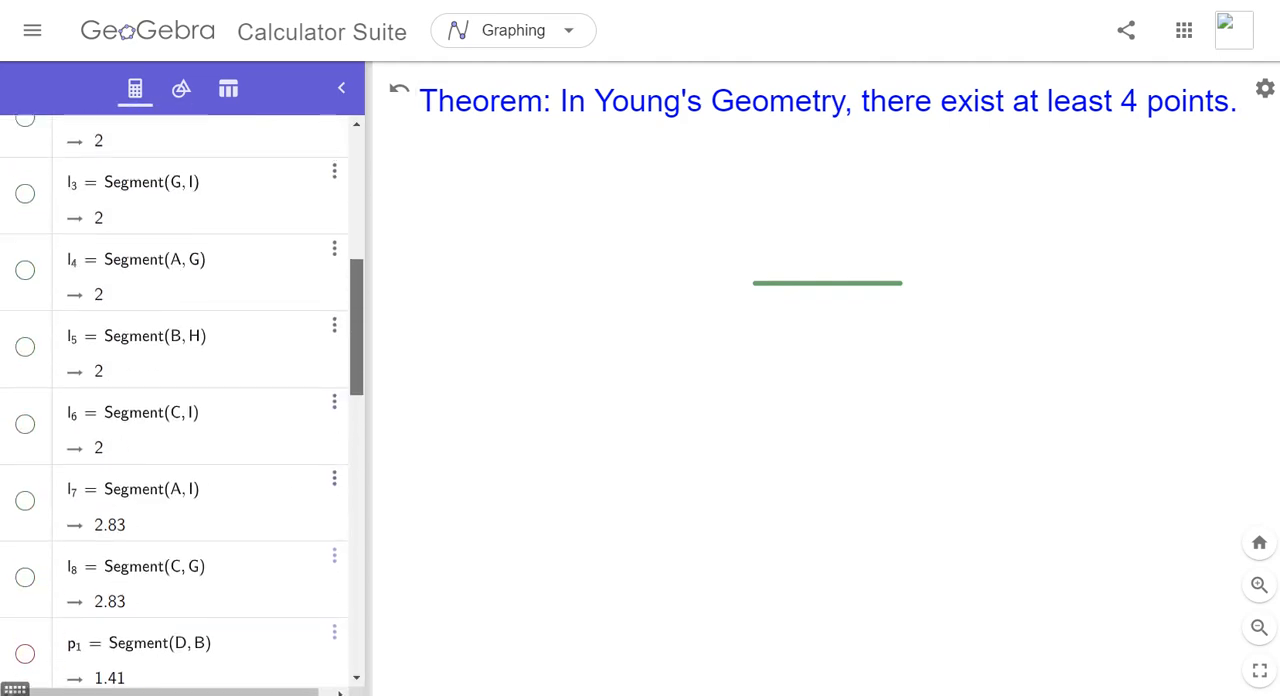
scroll(182, 400, "down", 1)
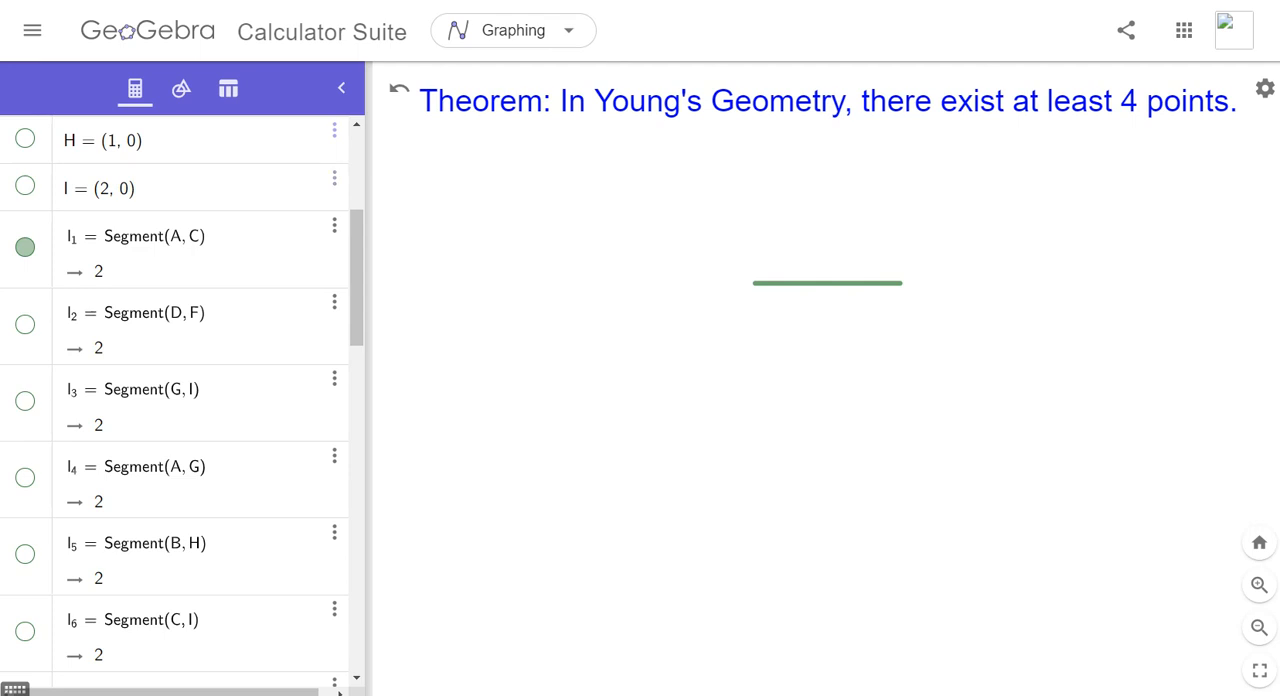
- Add the text "There exists a line (YG Axiom 1)." below the theorem text, above and to the left of segment AC
left_click(181, 89)
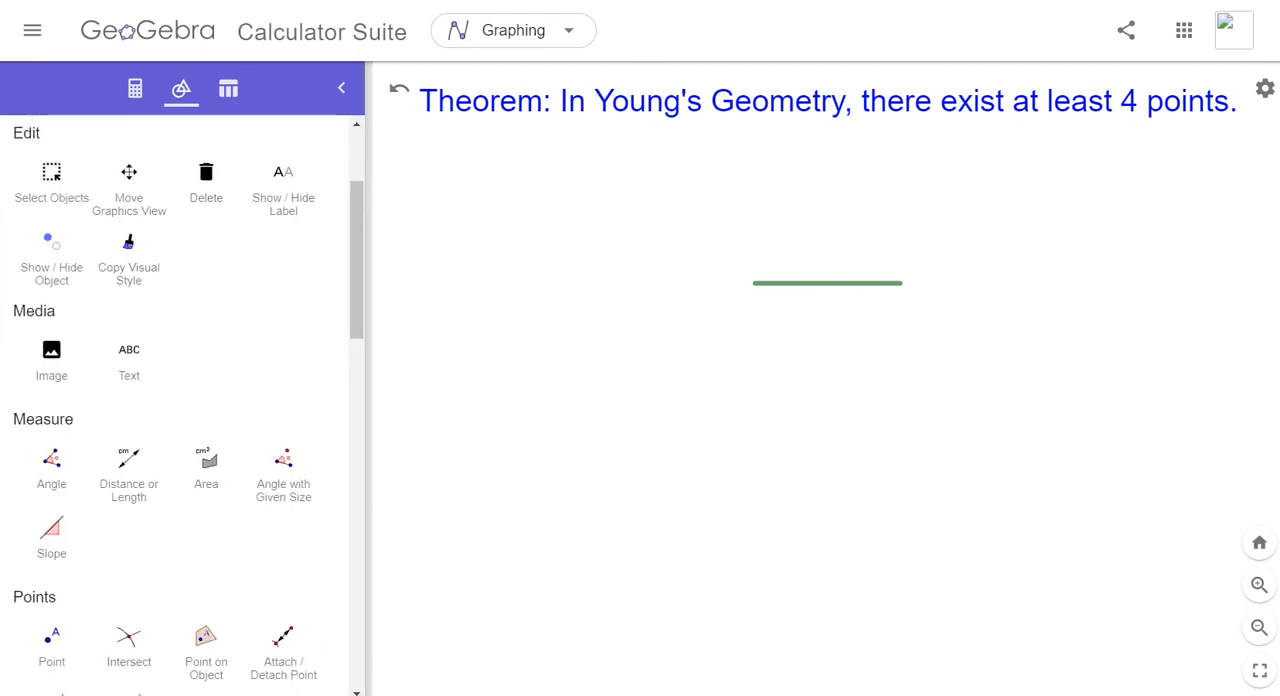
left_click(129, 362)
left_click(476, 188)
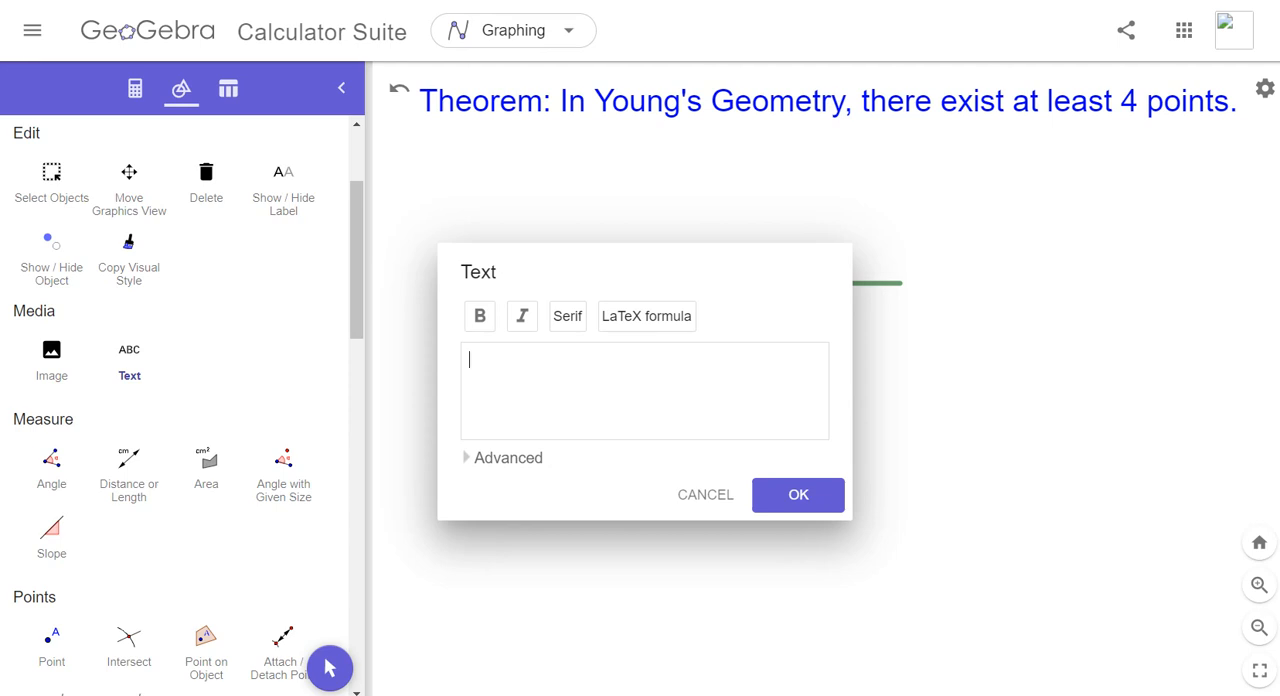
type("There exists a lin")
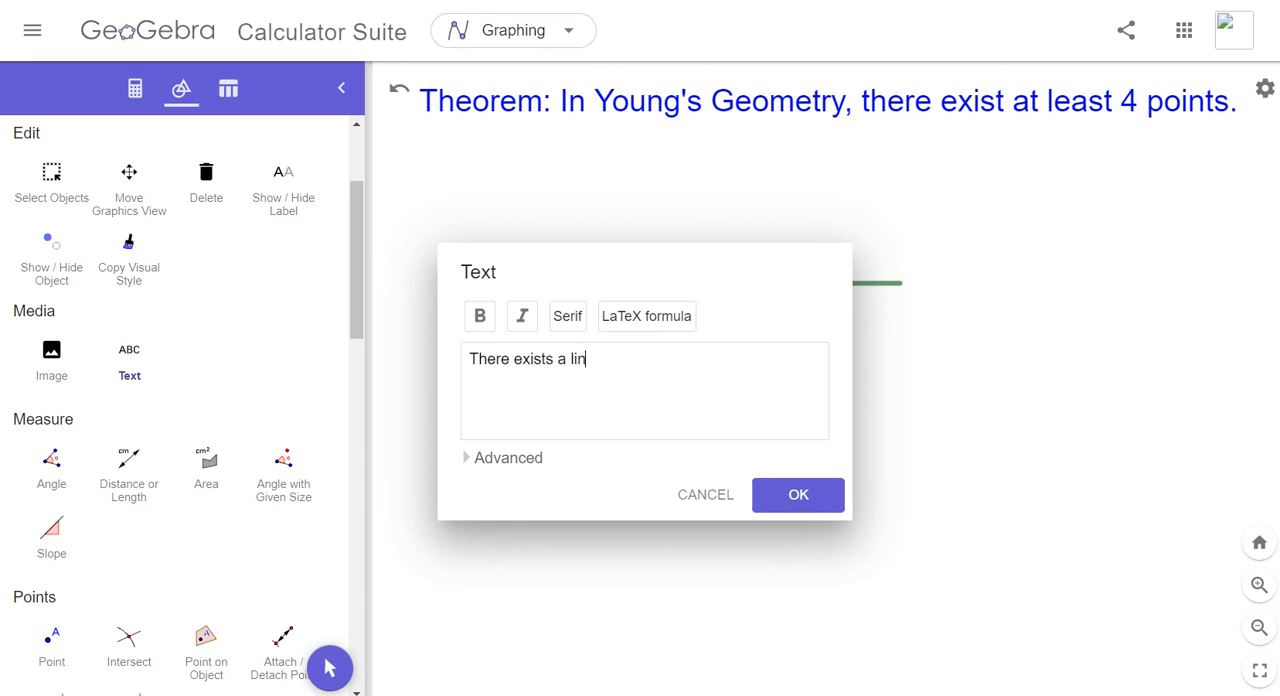
type("e (YG Axiom 1).")
left_click(798, 494)
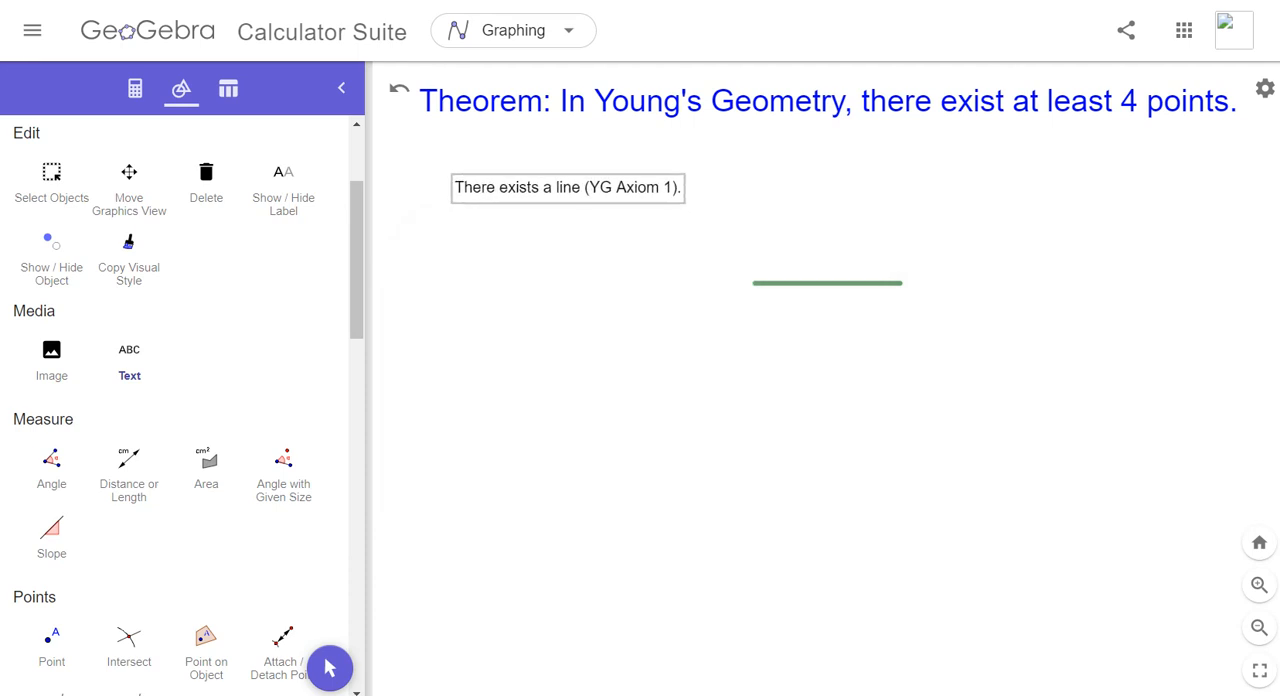
left_click(462, 232)
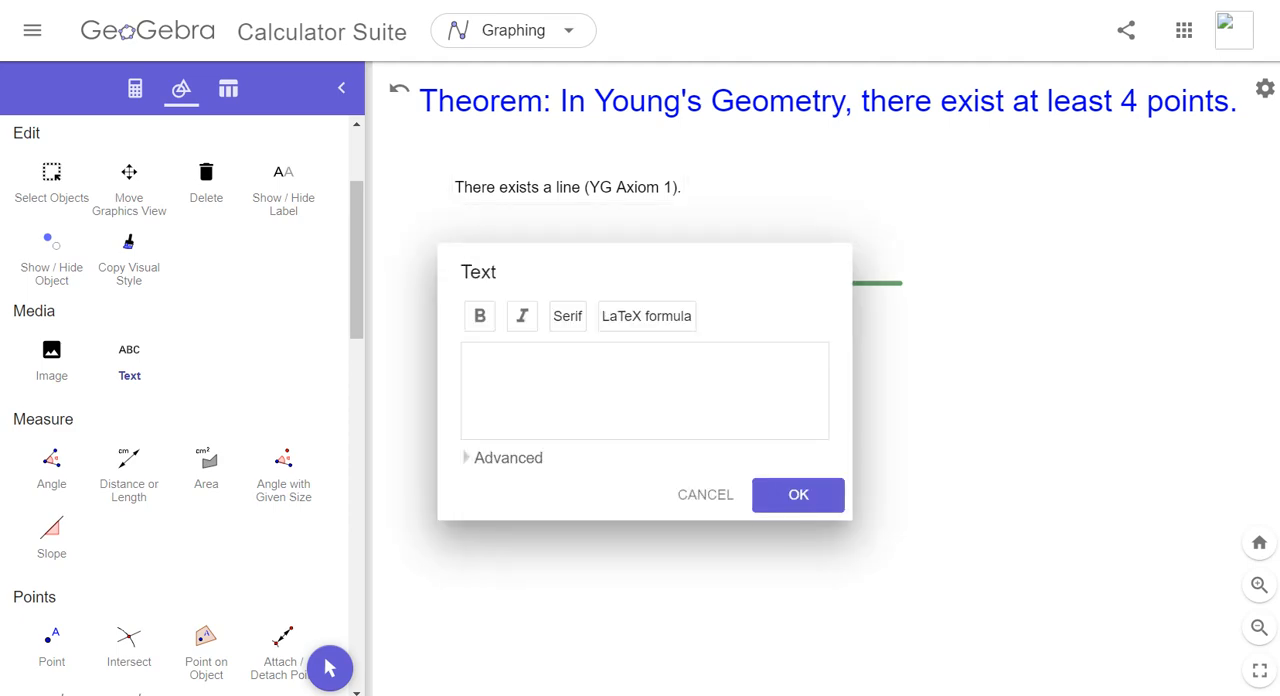
left_click(705, 494)
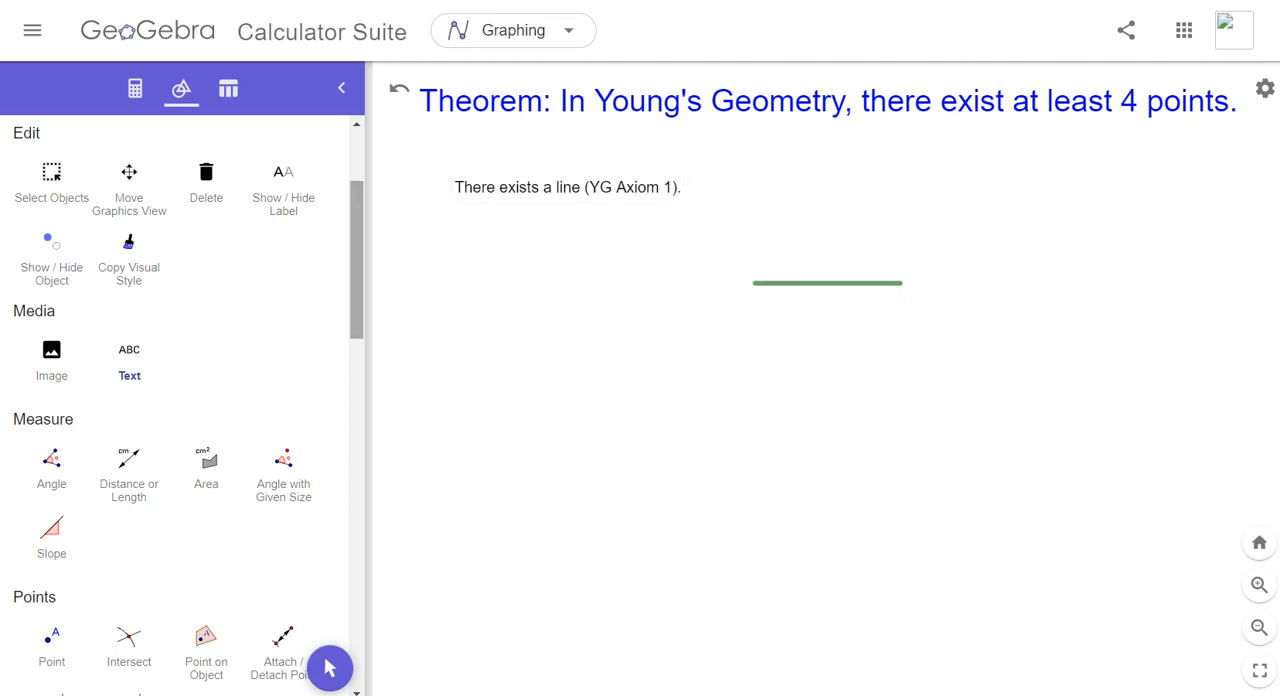
- Place a show/hide check box just left of the Axiom 1 text and caption it "Step 1"
left_click_drag(357, 260, 357, 615)
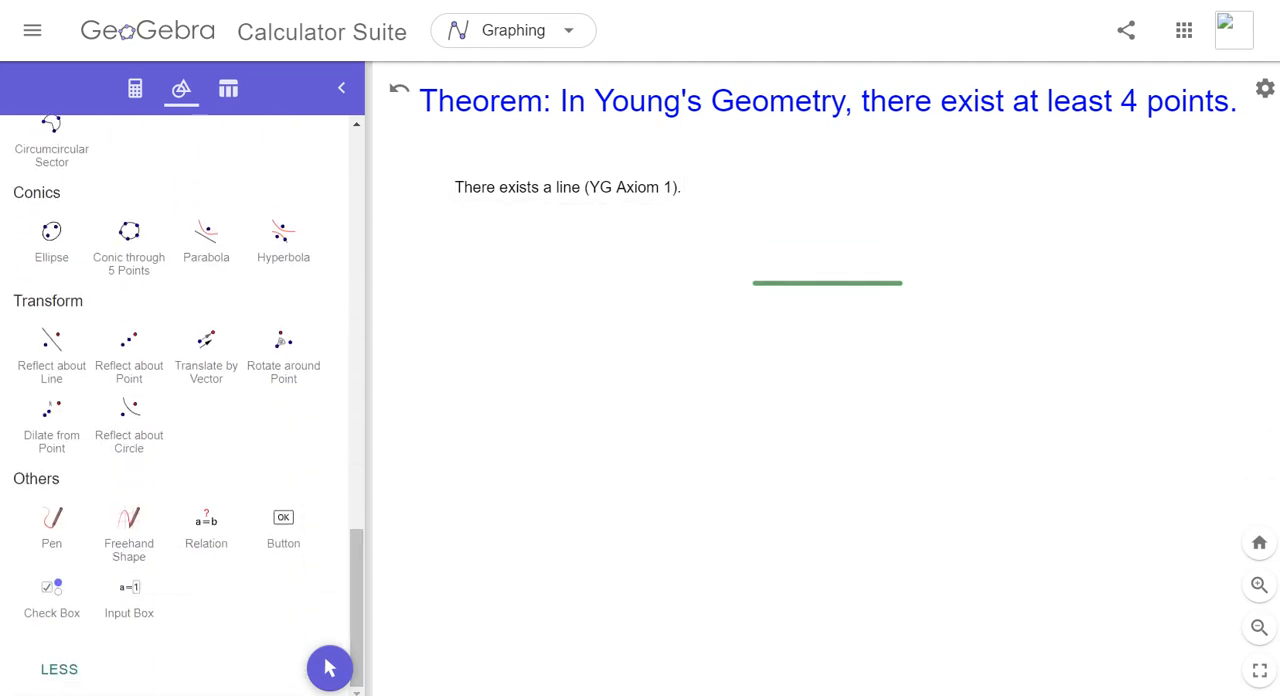
left_click(51, 595)
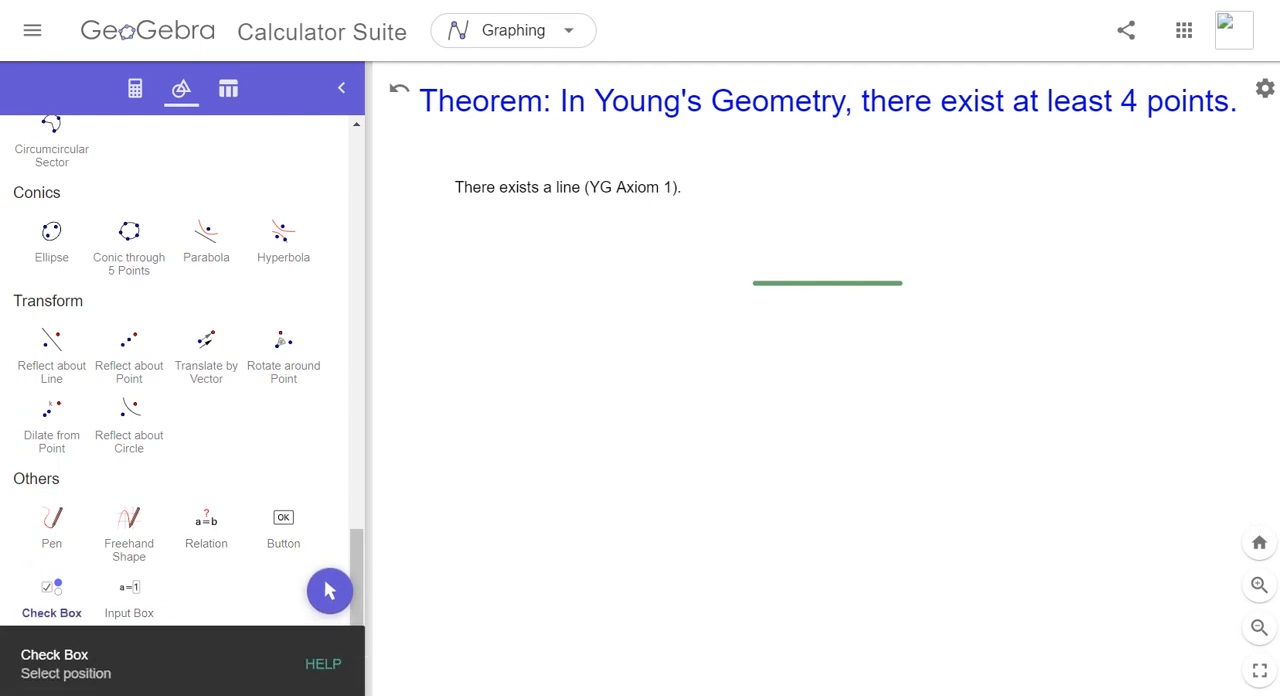
left_click(420, 188)
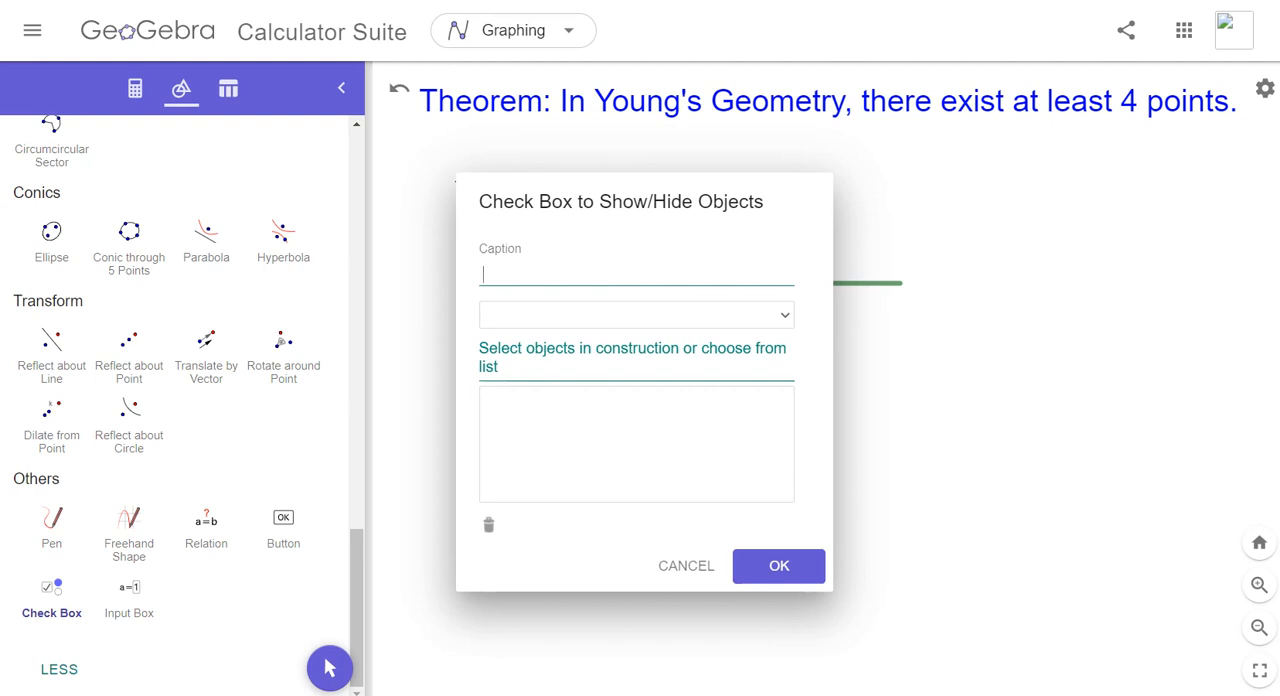
type("Step 1")
- Link segment AC and the Axiom 1 text (text2) to the Step 1 check box and create it
left_click(784, 315)
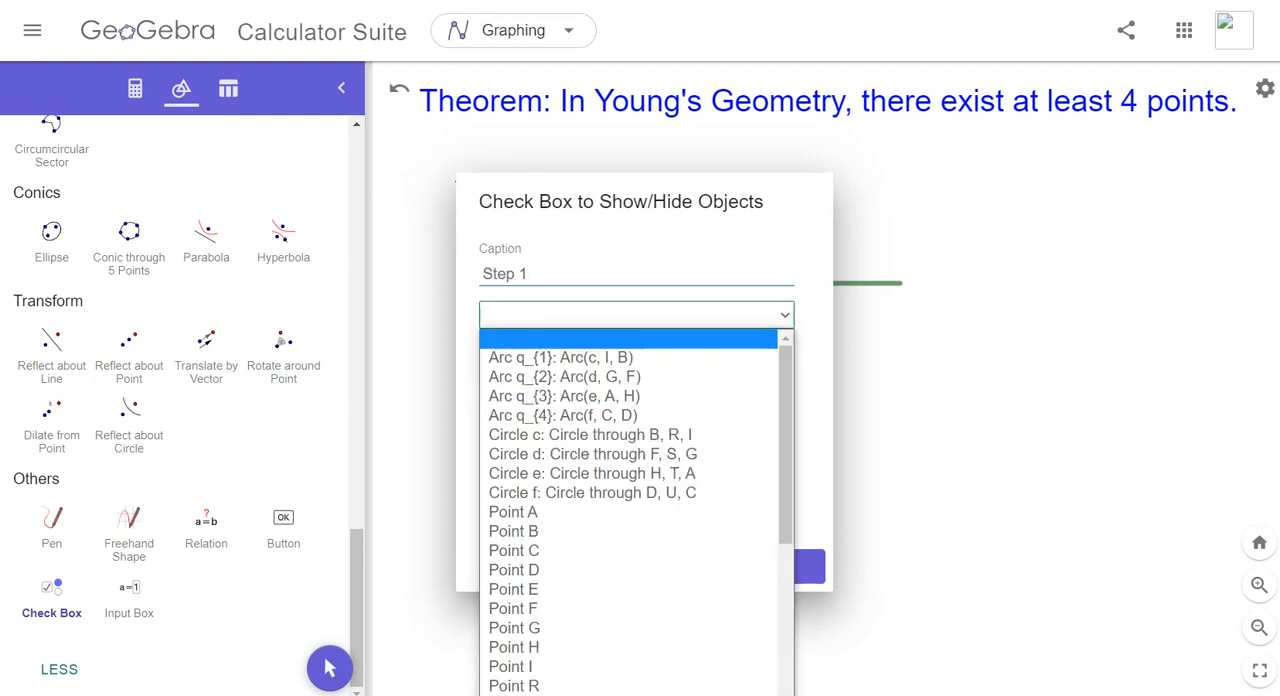
key("Down")
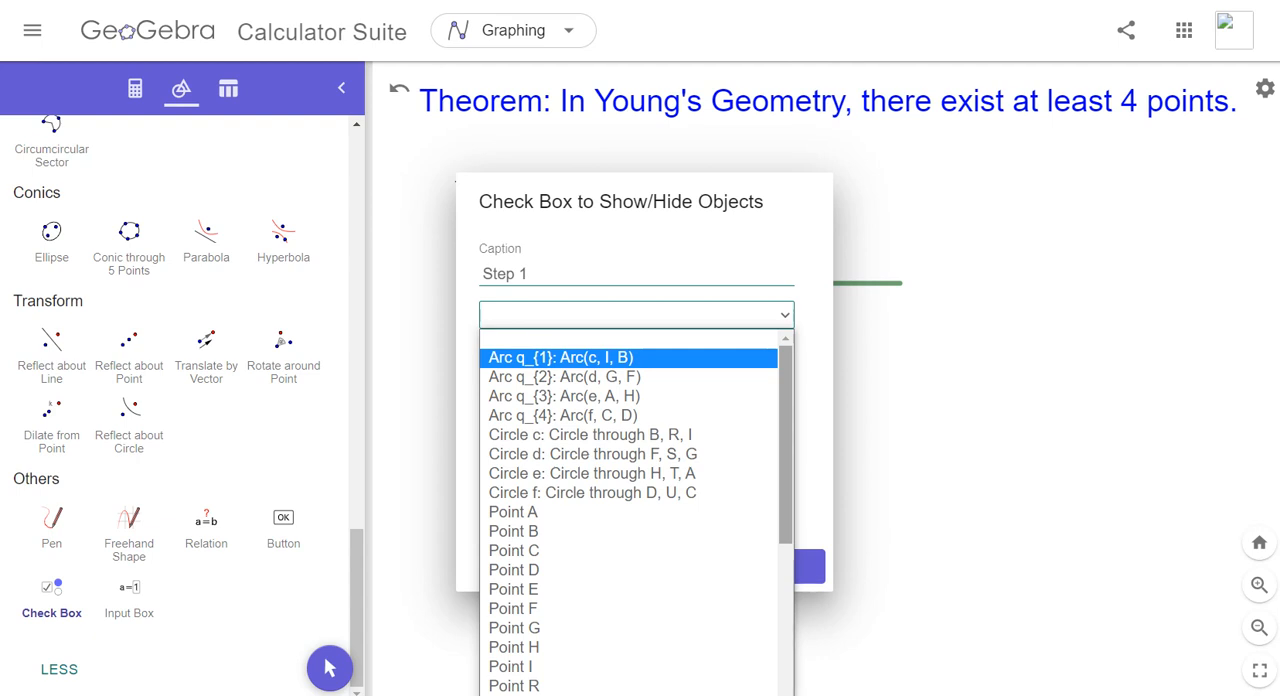
scroll(636, 512, "down", 5)
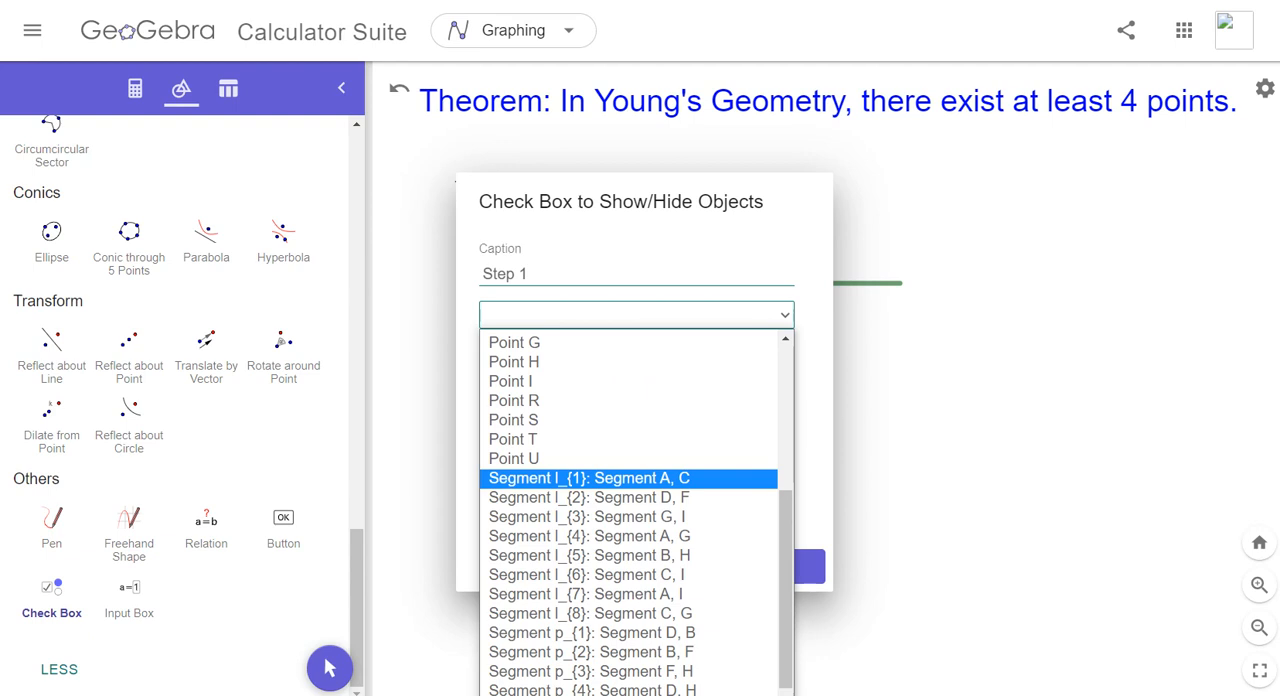
key("Return")
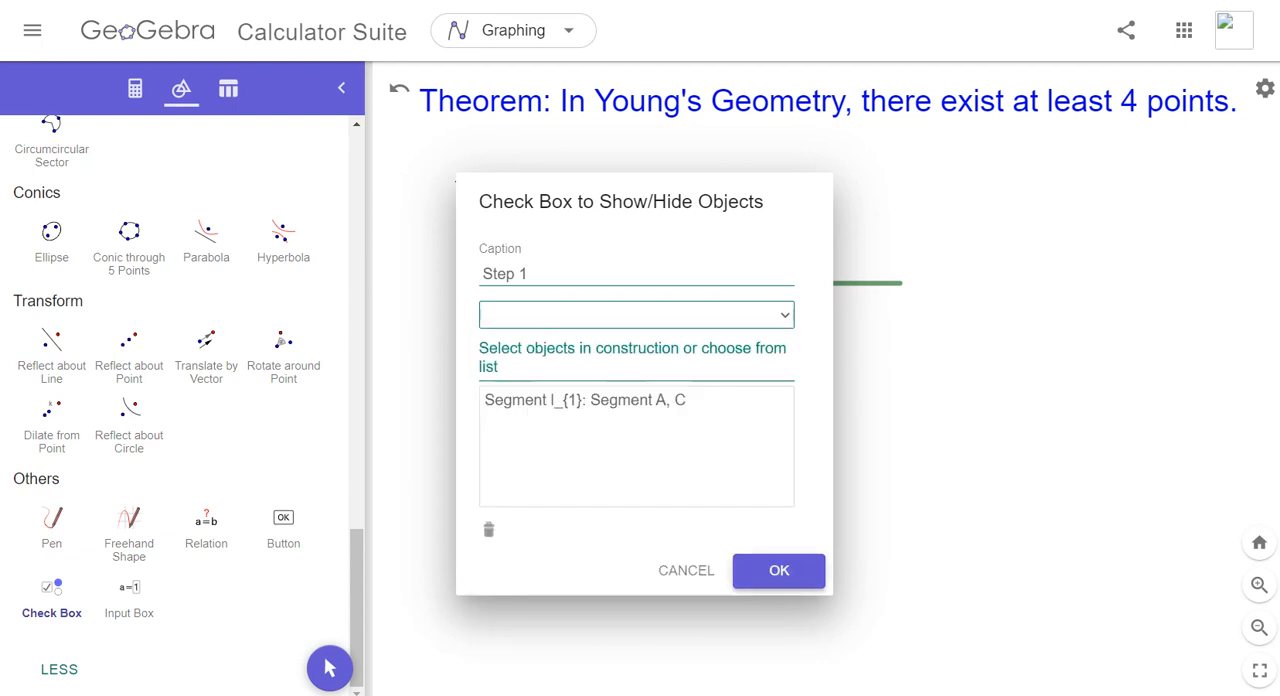
left_click(785, 315)
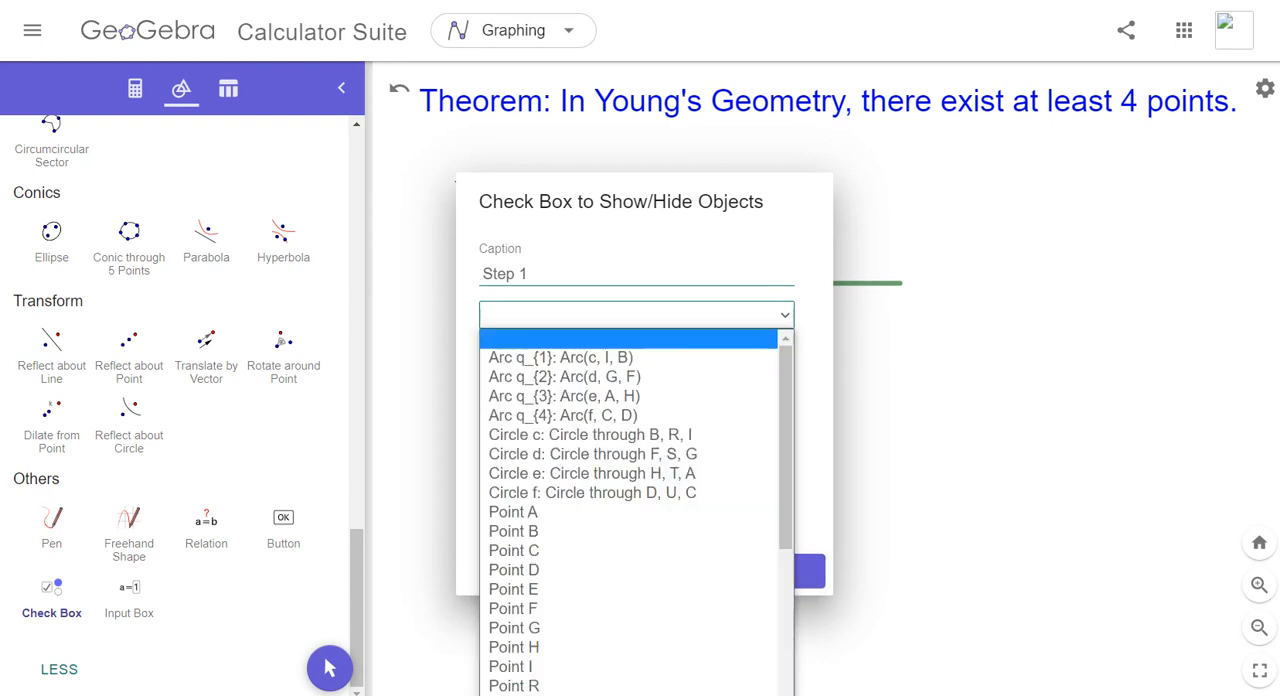
left_click_drag(786, 400, 786, 553)
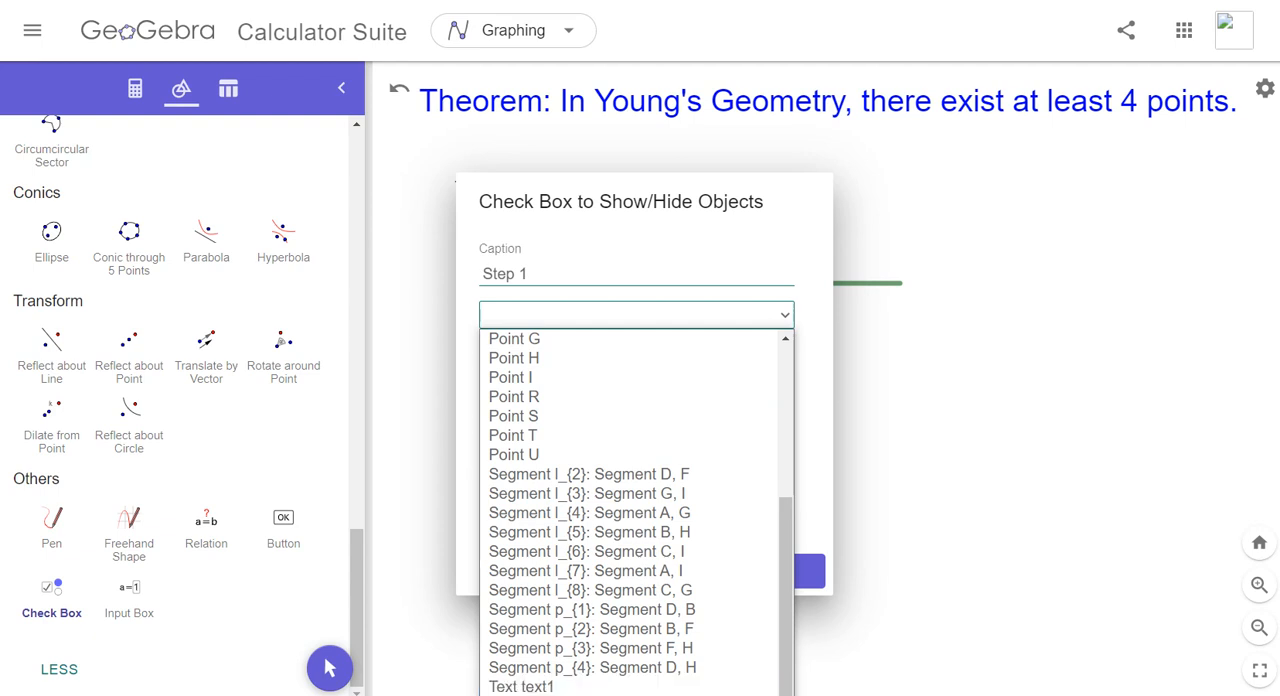
left_click(521, 695)
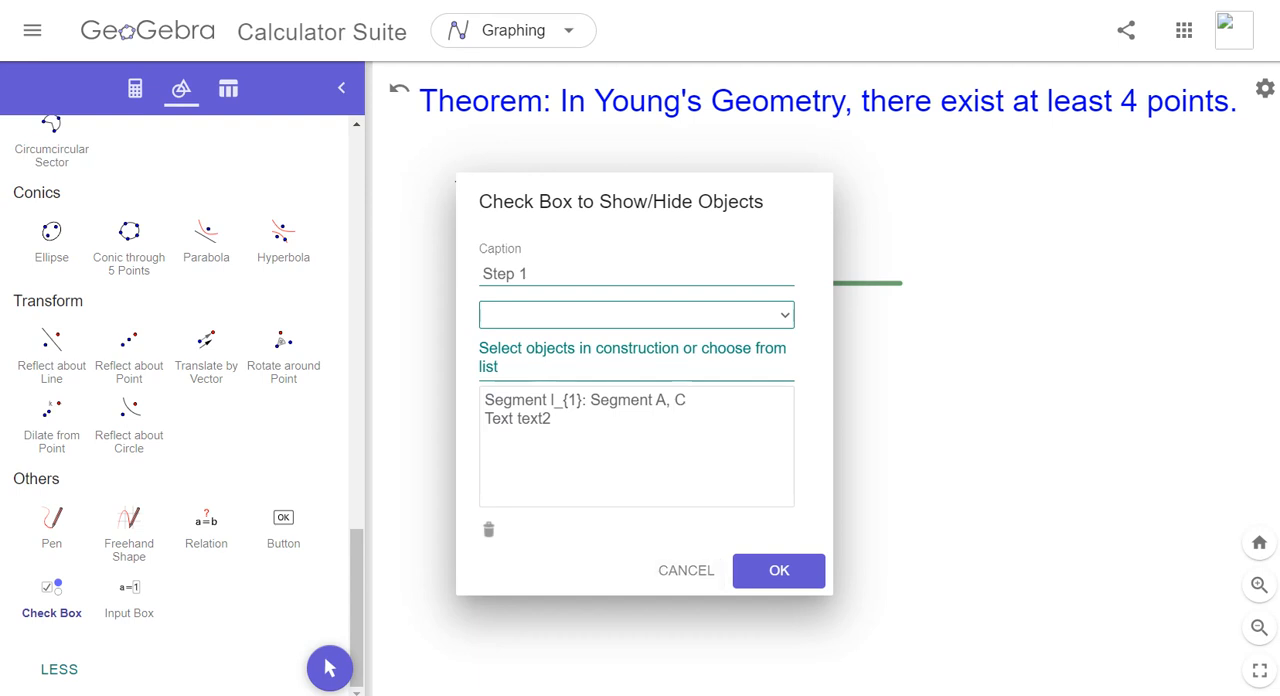
left_click(779, 571)
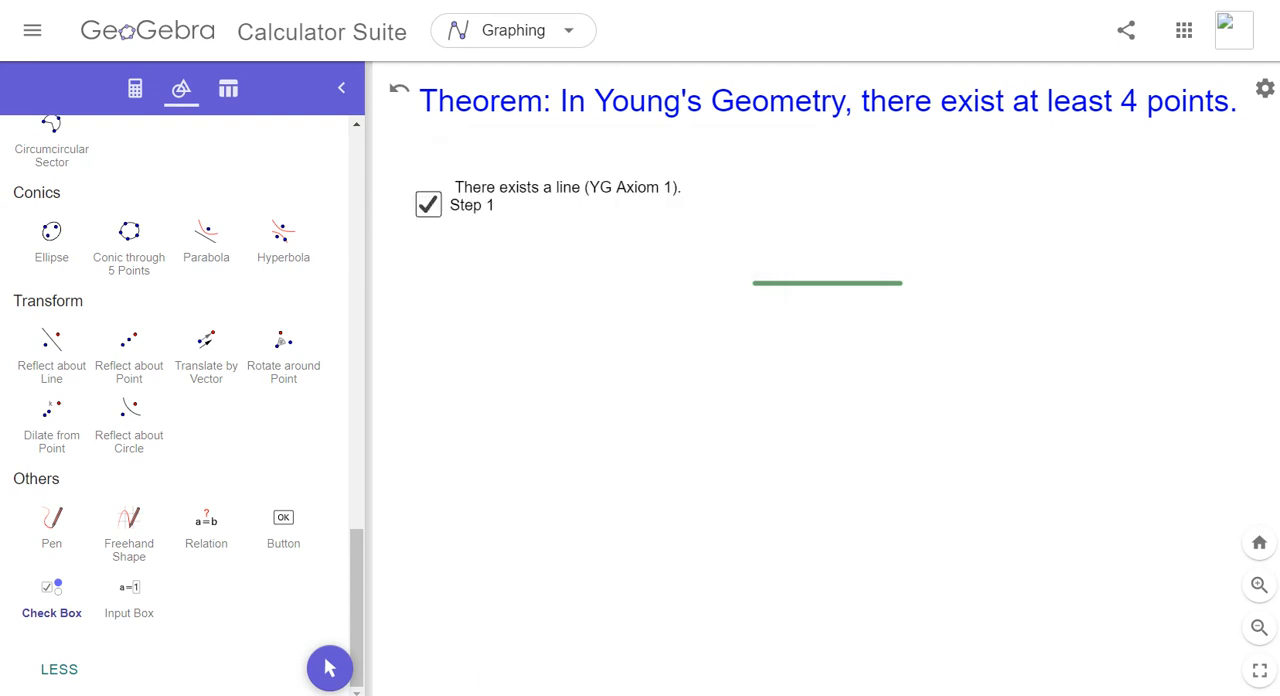
left_click(425, 246)
left_click(686, 566)
- Test the Step 1 check box by toggling the linked segment and text off and on with the Move tool
scroll(180, 400, "up", 10)
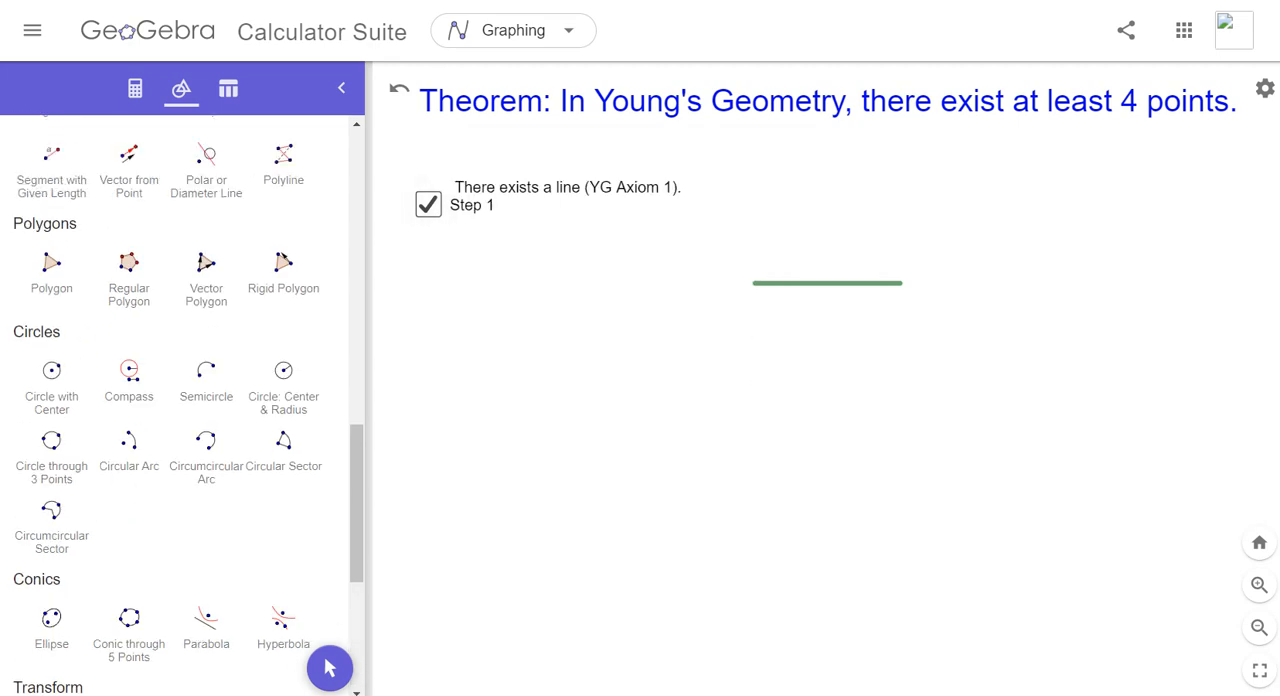
left_click(51, 190)
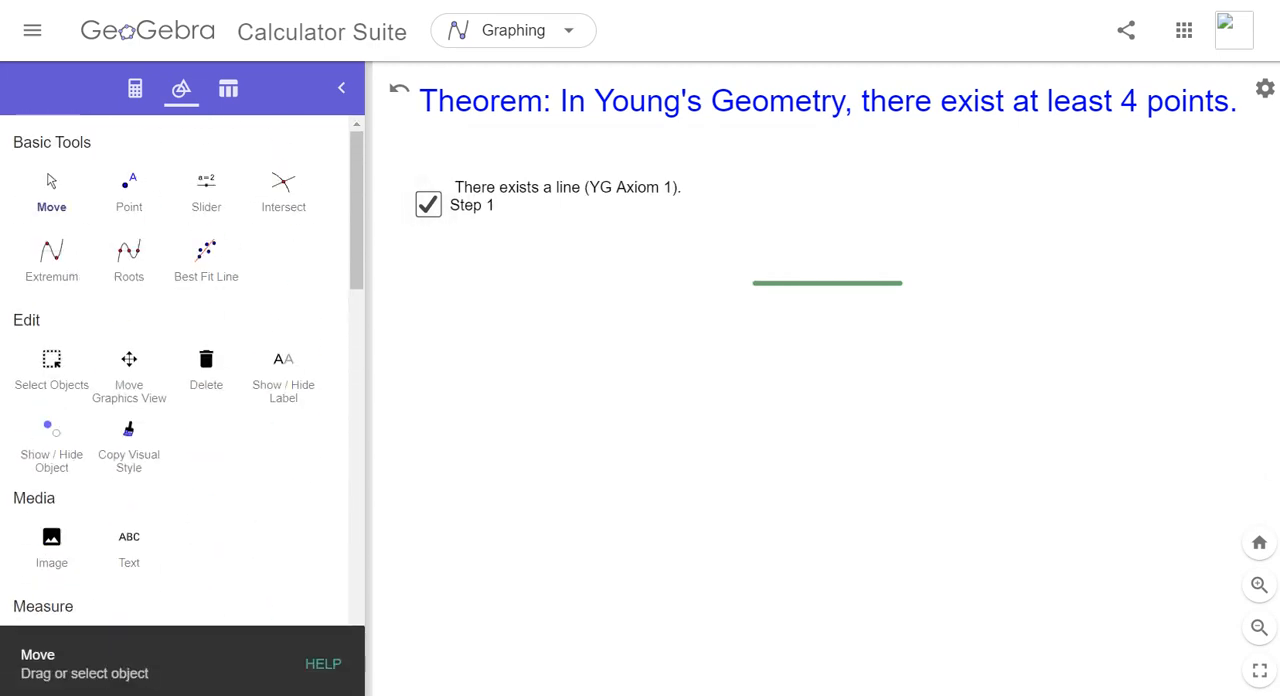
left_click(428, 204)
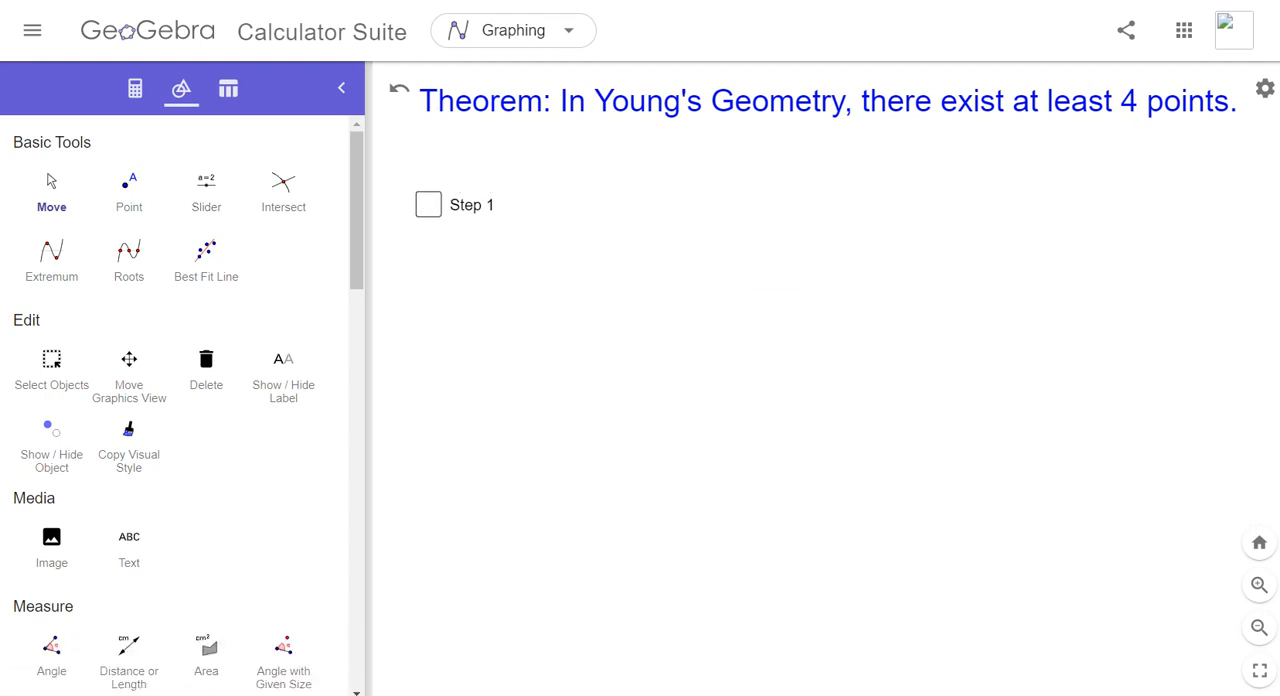
left_click(428, 204)
left_click(428, 204)
left_click(428, 204)
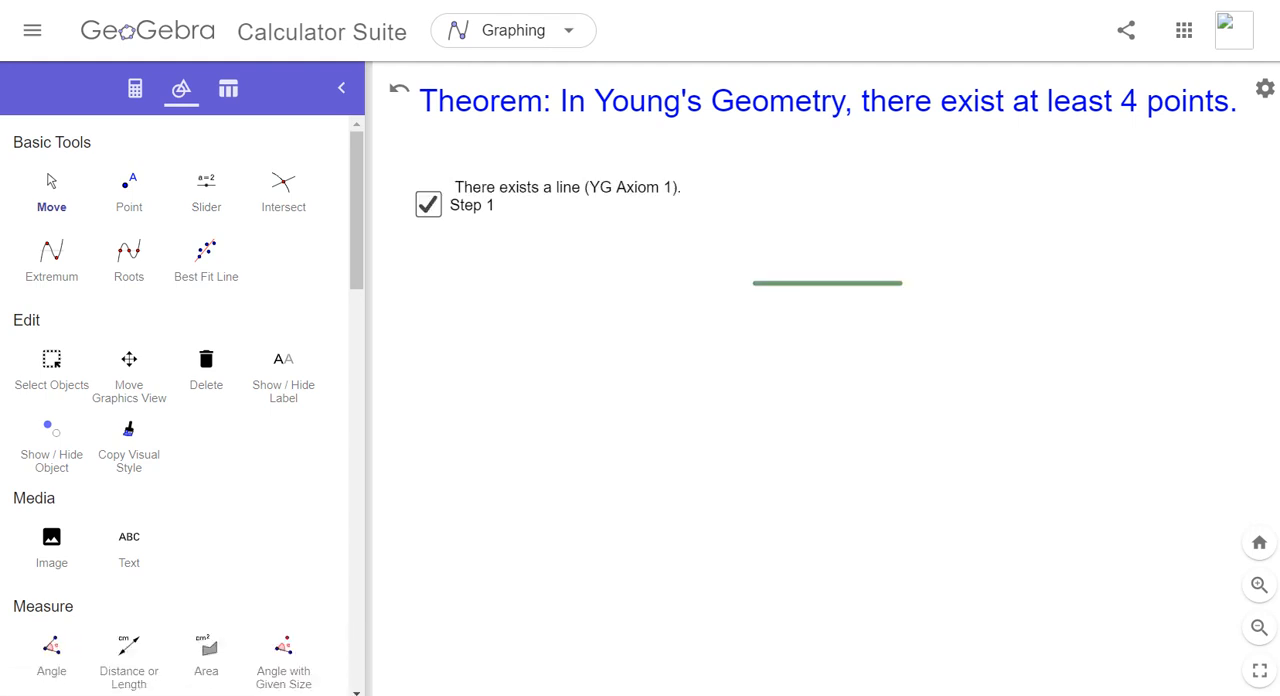
left_click(428, 204)
left_click(428, 204)
left_click(428, 204)
left_click(428, 204)
- Move the Axiom 1 text clear of the caption, directly beneath the Step 1 check box
left_click_drag(567, 188, 618, 203)
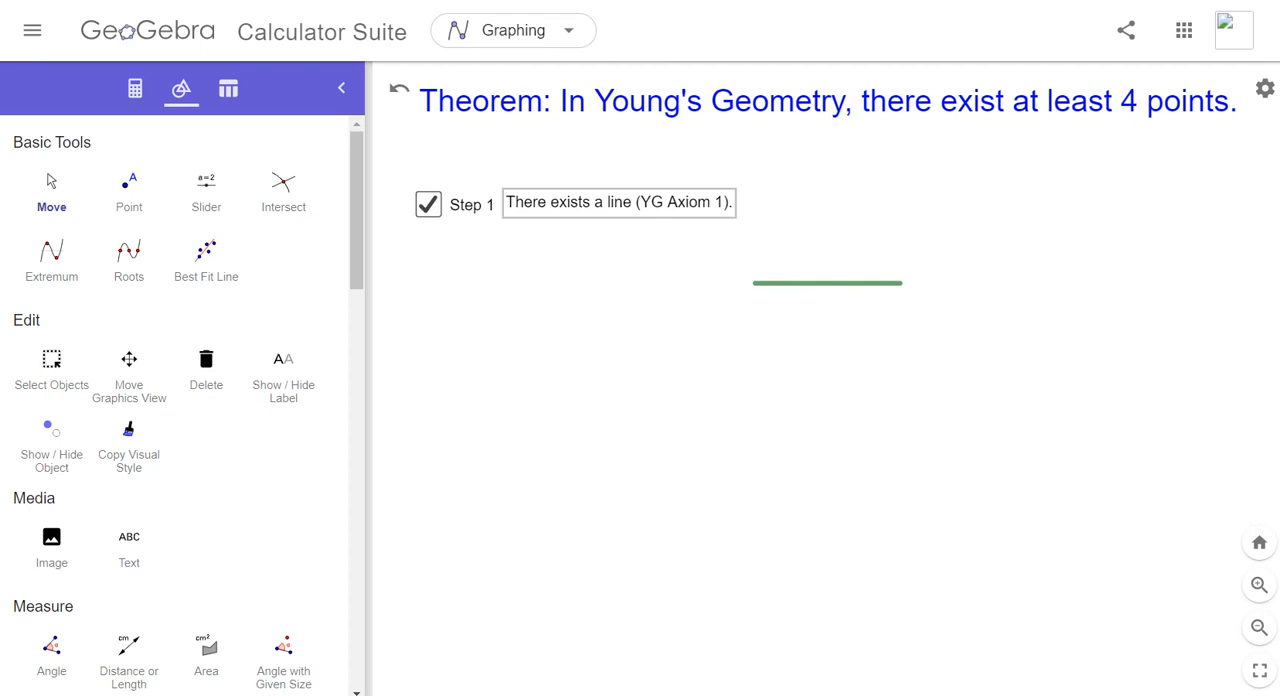
left_click_drag(619, 202, 532, 237)
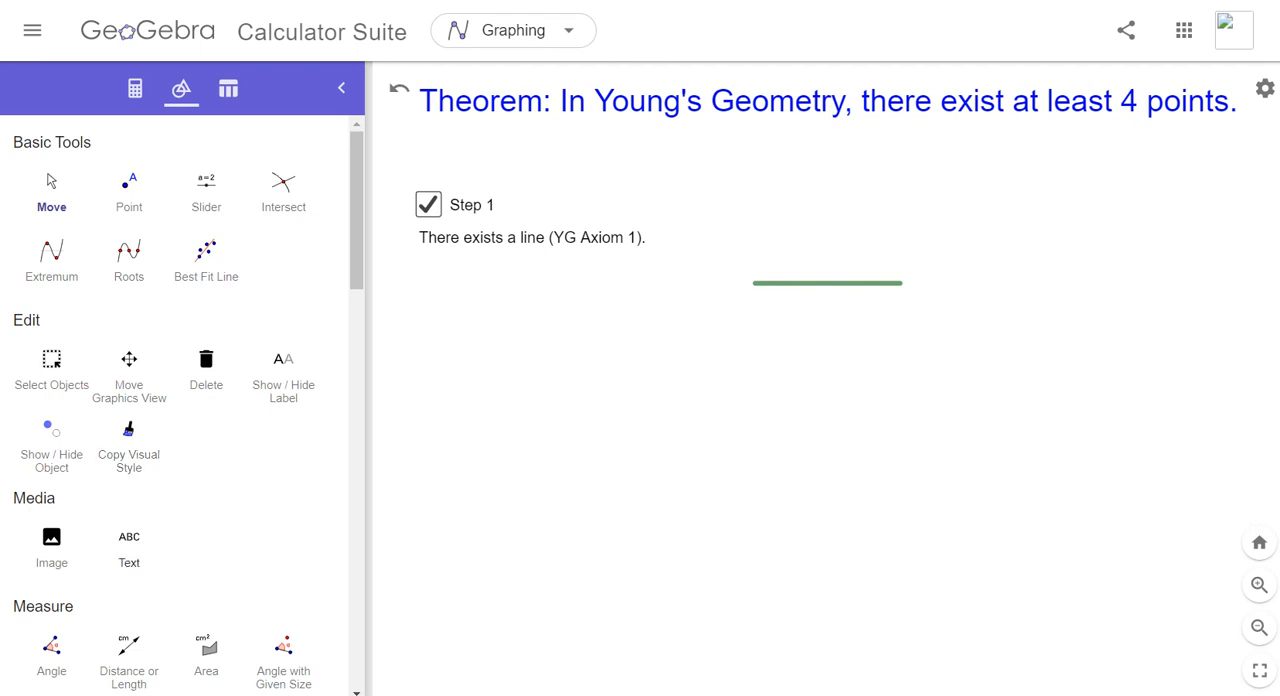
- Add the text "Each line has exactly three points (YG Axiom 2)" below the Axiom 1 text, roughly aligned with its left edge
left_click(129, 550)
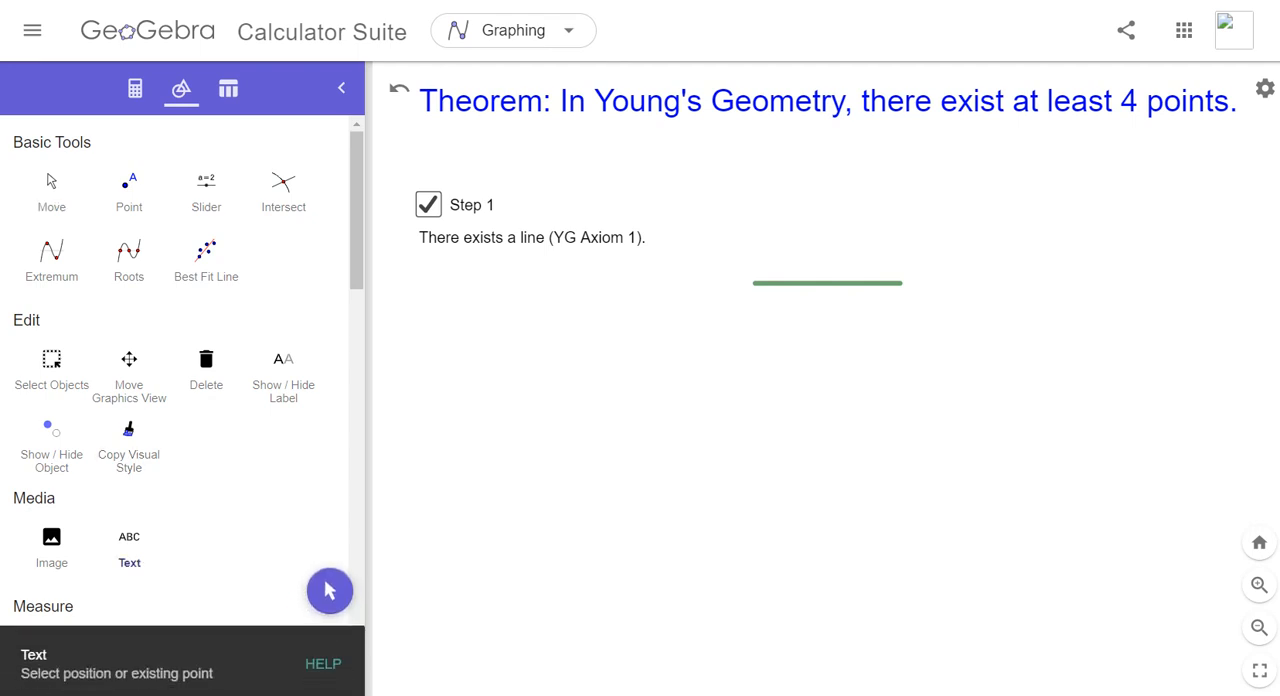
left_click(440, 335)
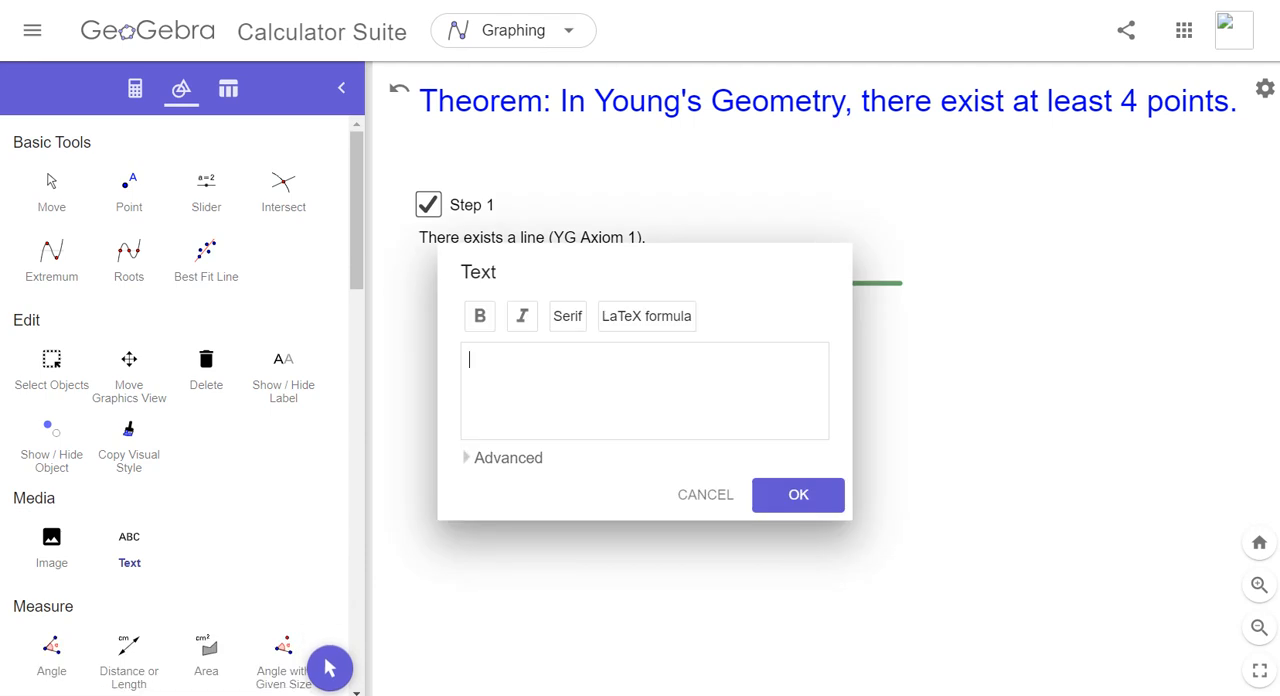
type("Each line has exactl")
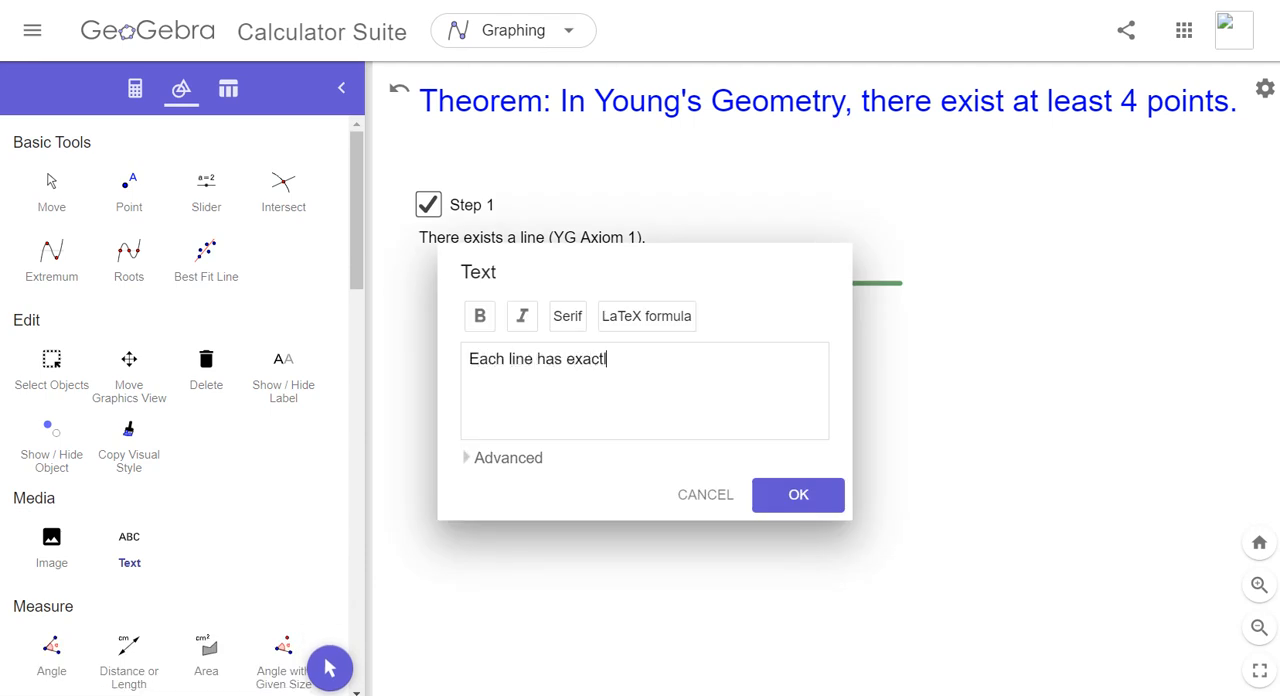
type("y three points ")
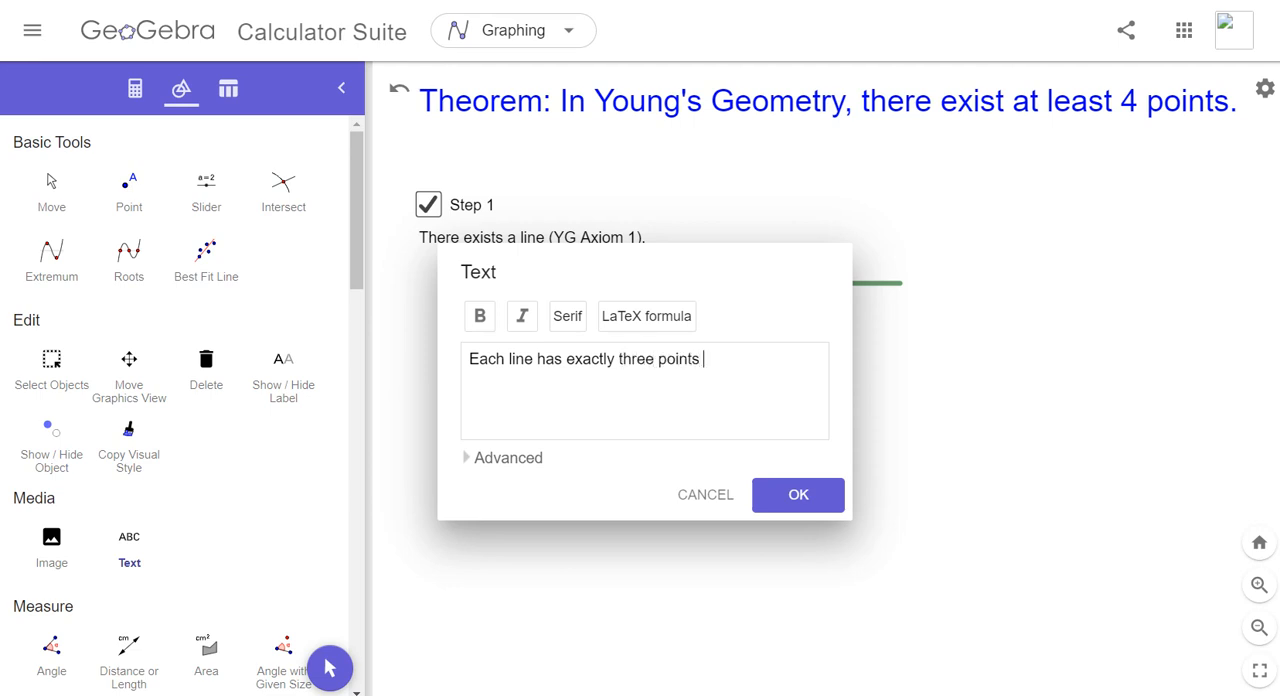
type("(YG Axiom 2)")
left_click(798, 494)
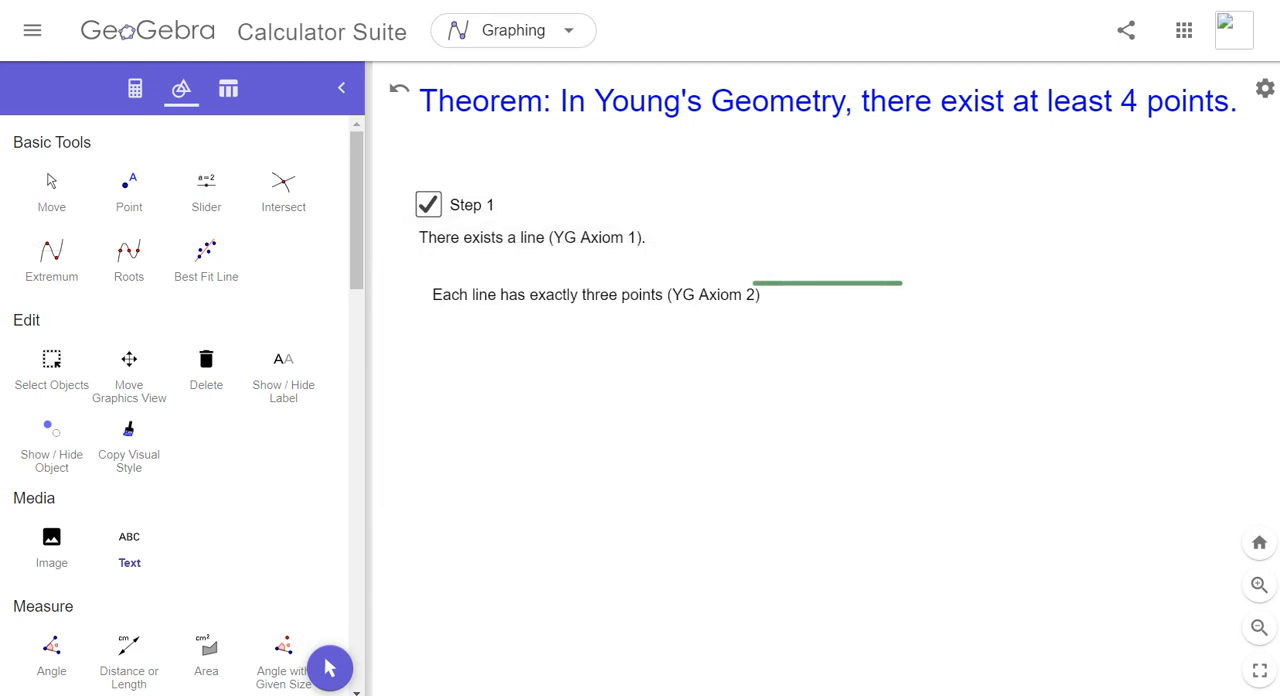
mouse_move(596, 295)
left_mouse_down()
mouse_move(567, 297)
mouse_move(579, 300)
left_mouse_up()
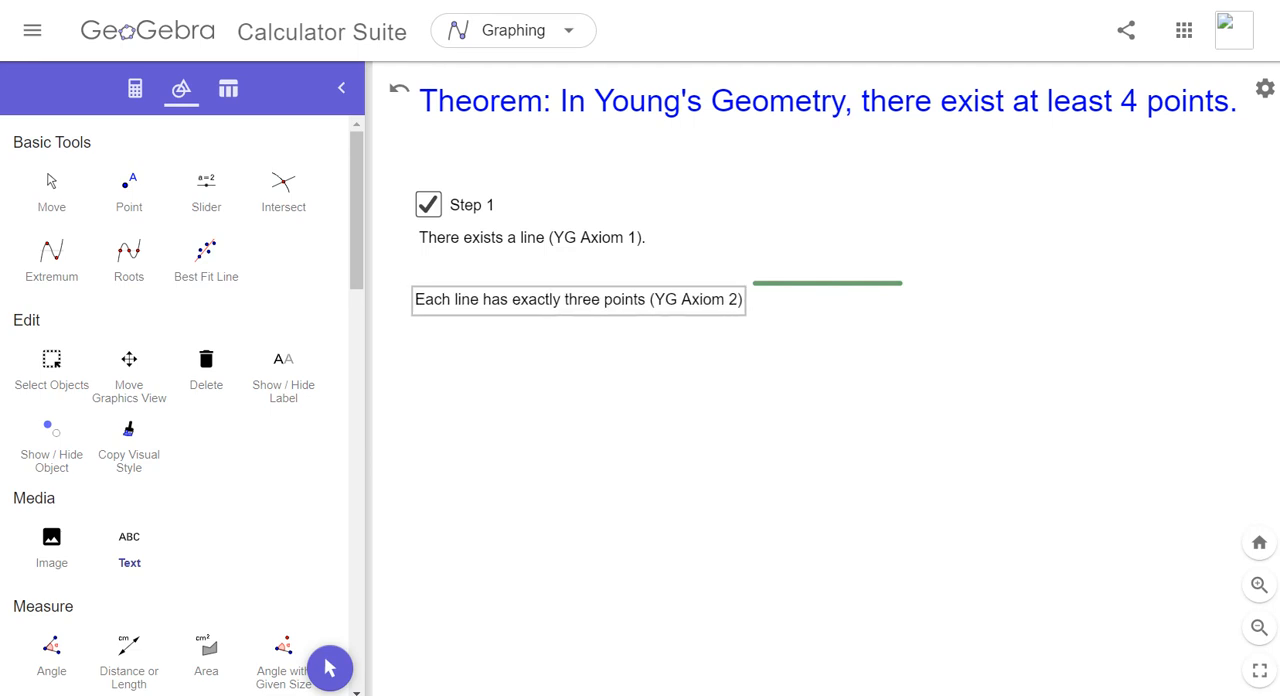
- Show the hidden points A, B and C on segment AC
left_click(135, 88)
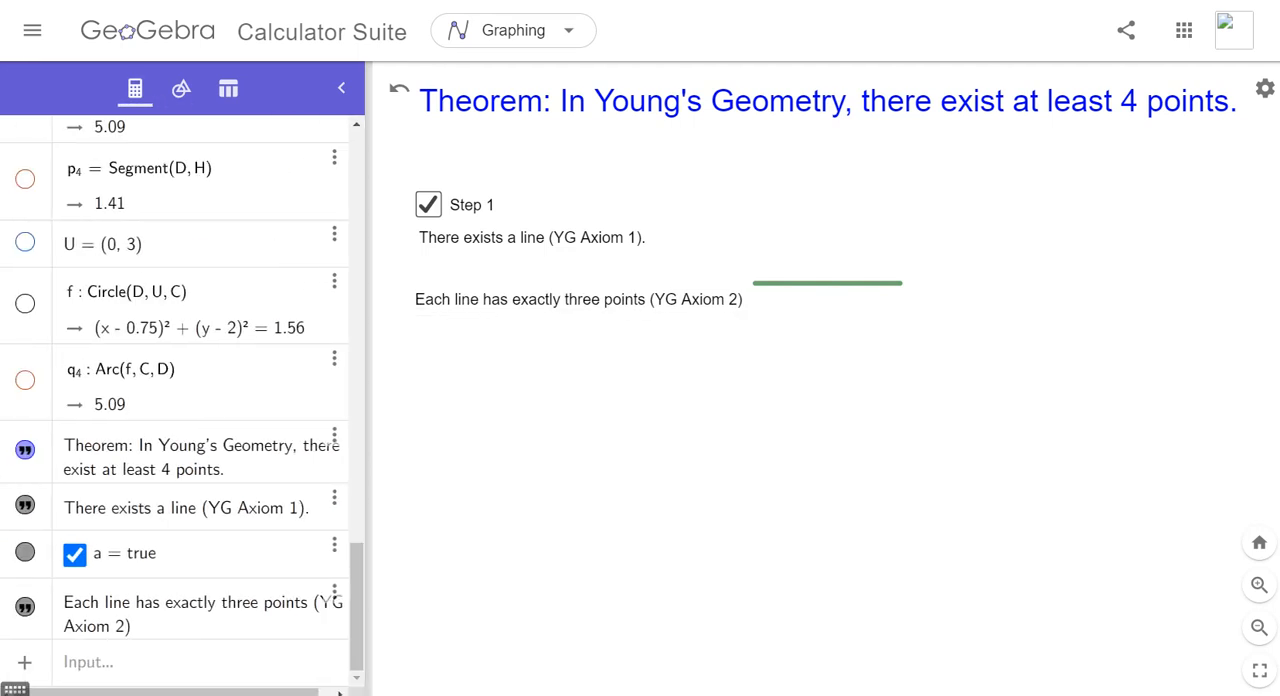
left_click_drag(357, 607, 357, 193)
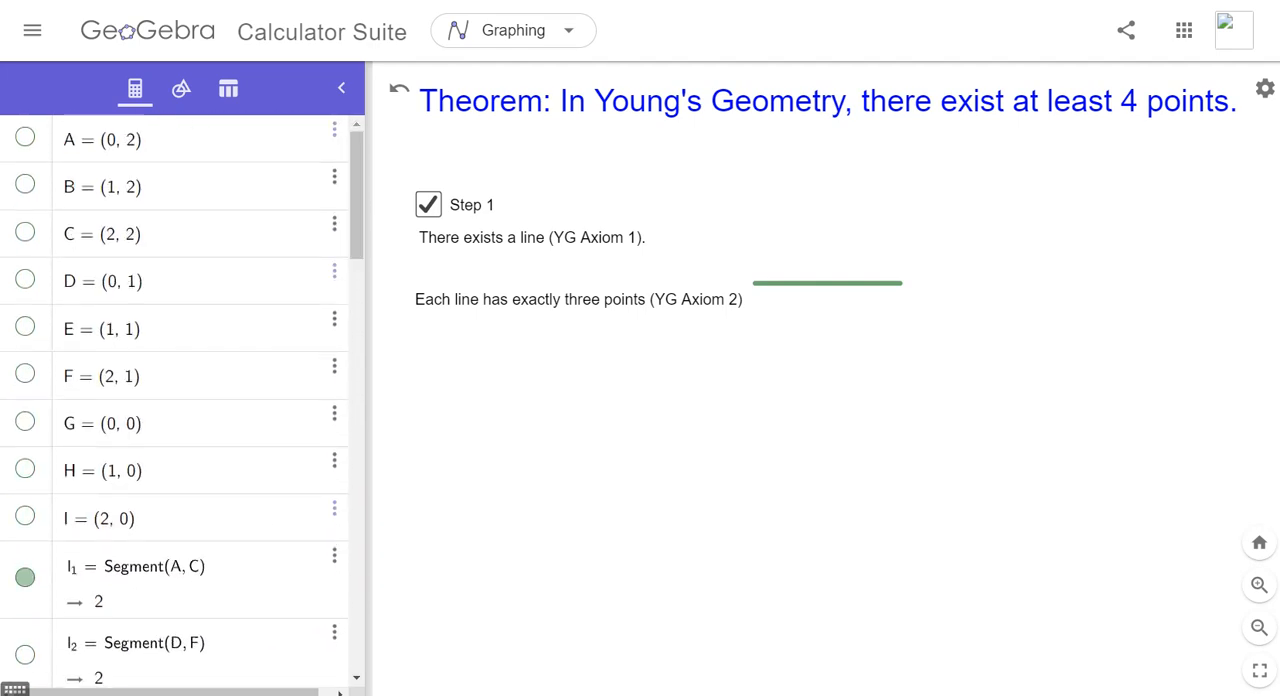
left_click(25, 137)
left_click(25, 184)
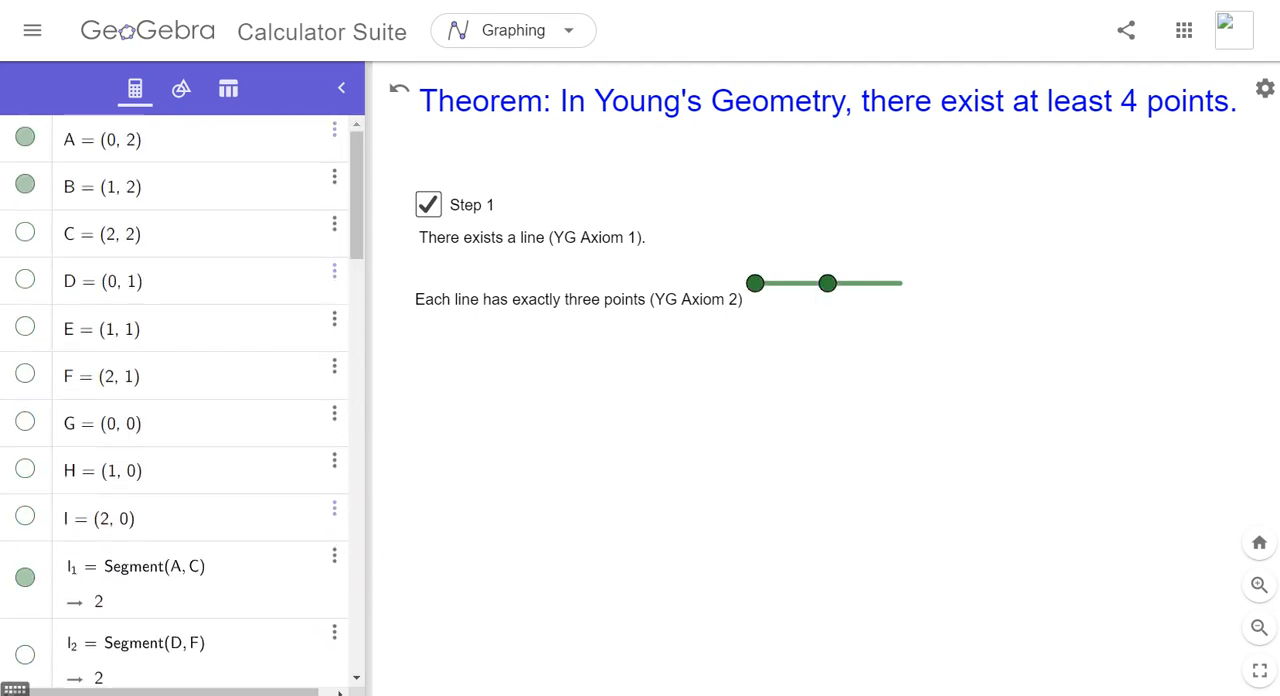
left_click(25, 231)
- Place a show/hide check box near the start of the Axiom 2 text and caption it "Step 2"
left_click(181, 88)
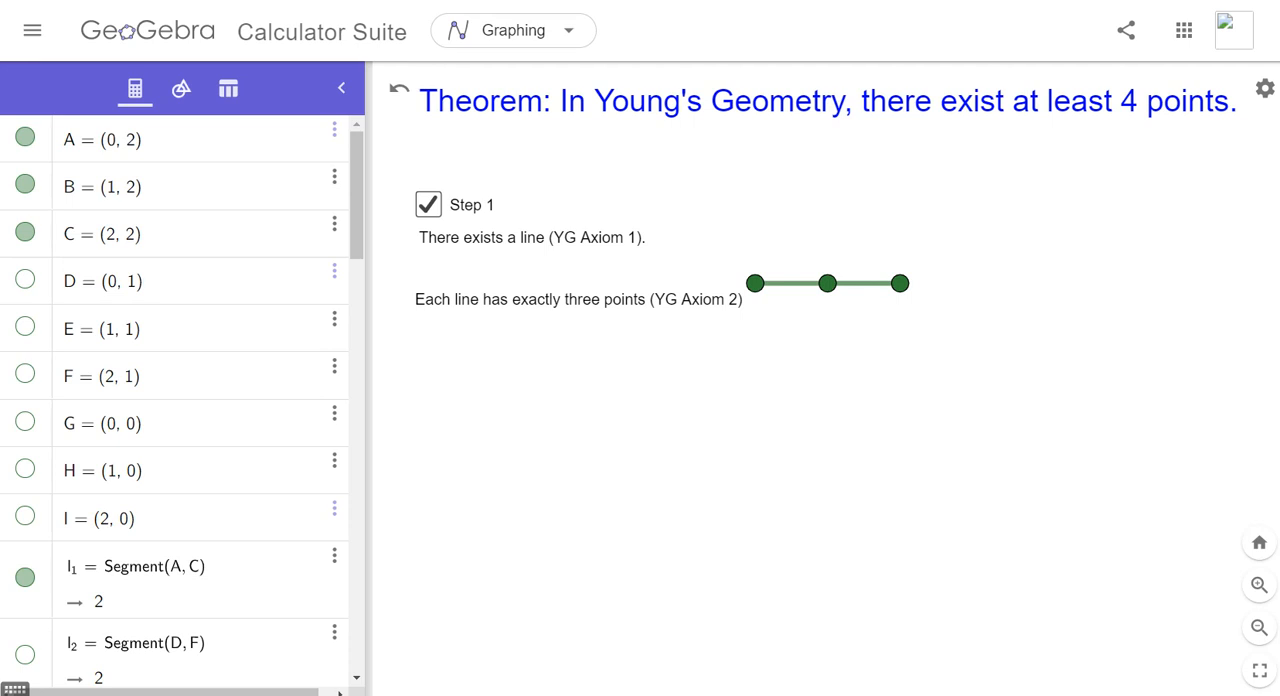
scroll(175, 400, "down", 10)
left_click_drag(356, 582, 356, 610)
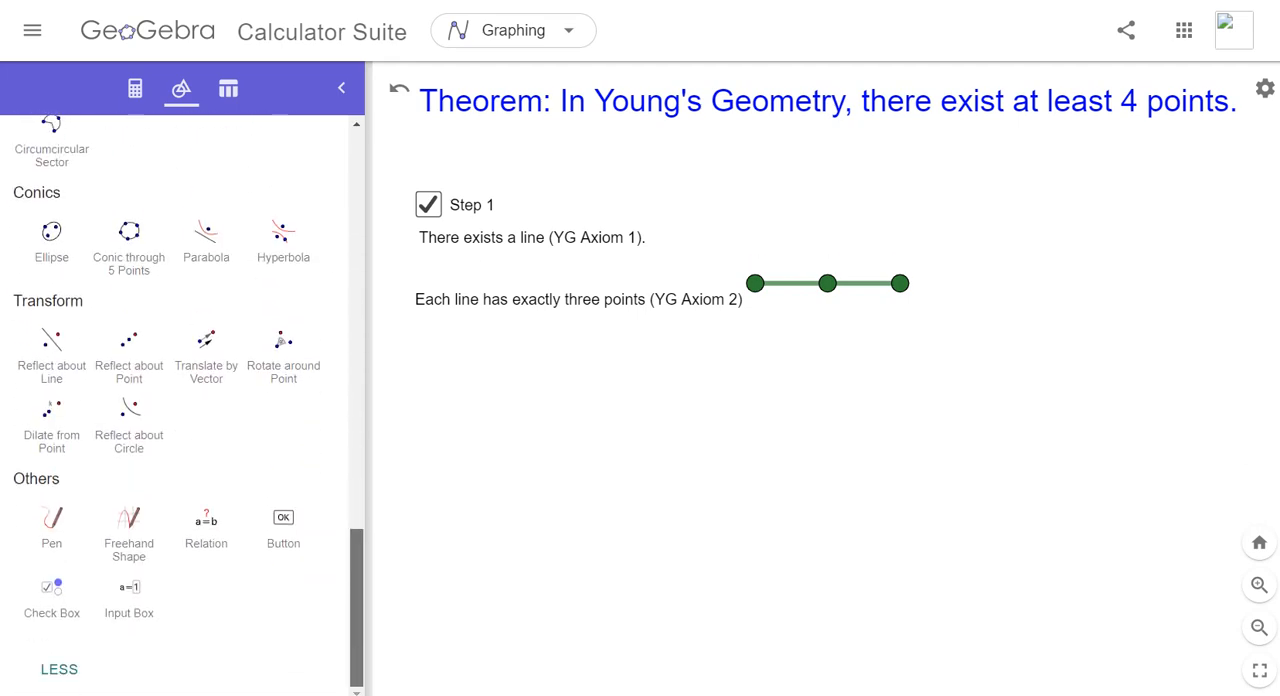
left_click(52, 598)
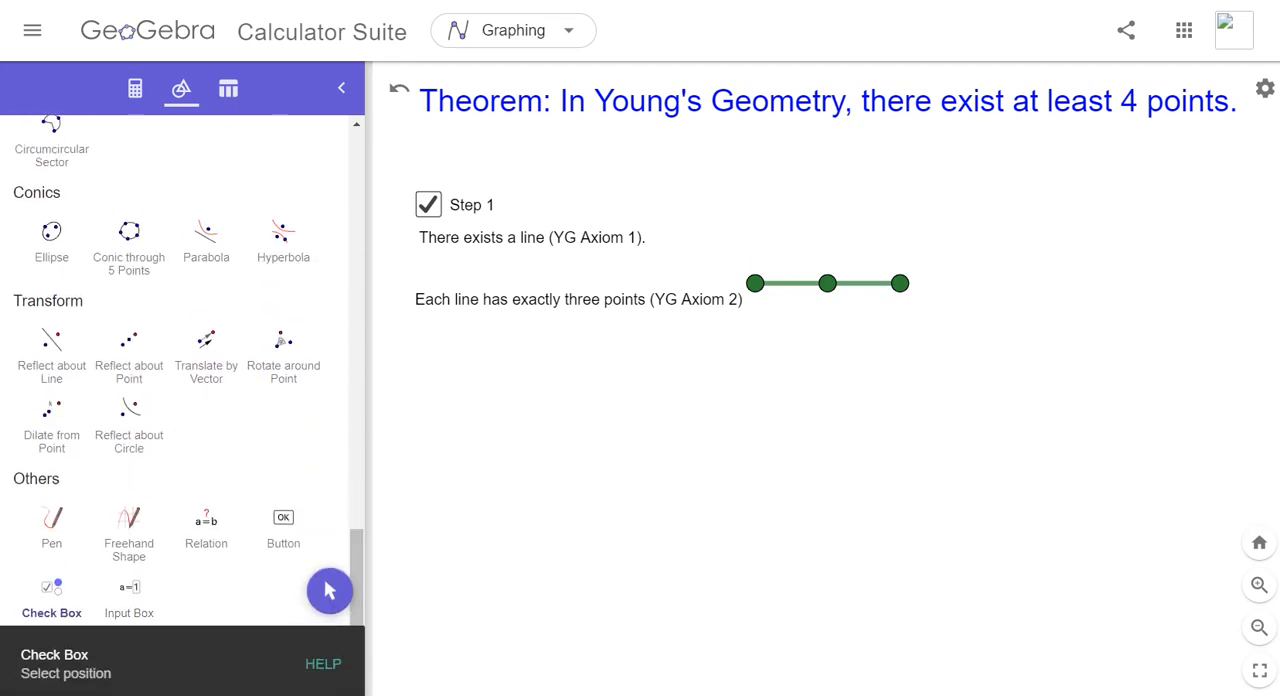
left_click(428, 348)
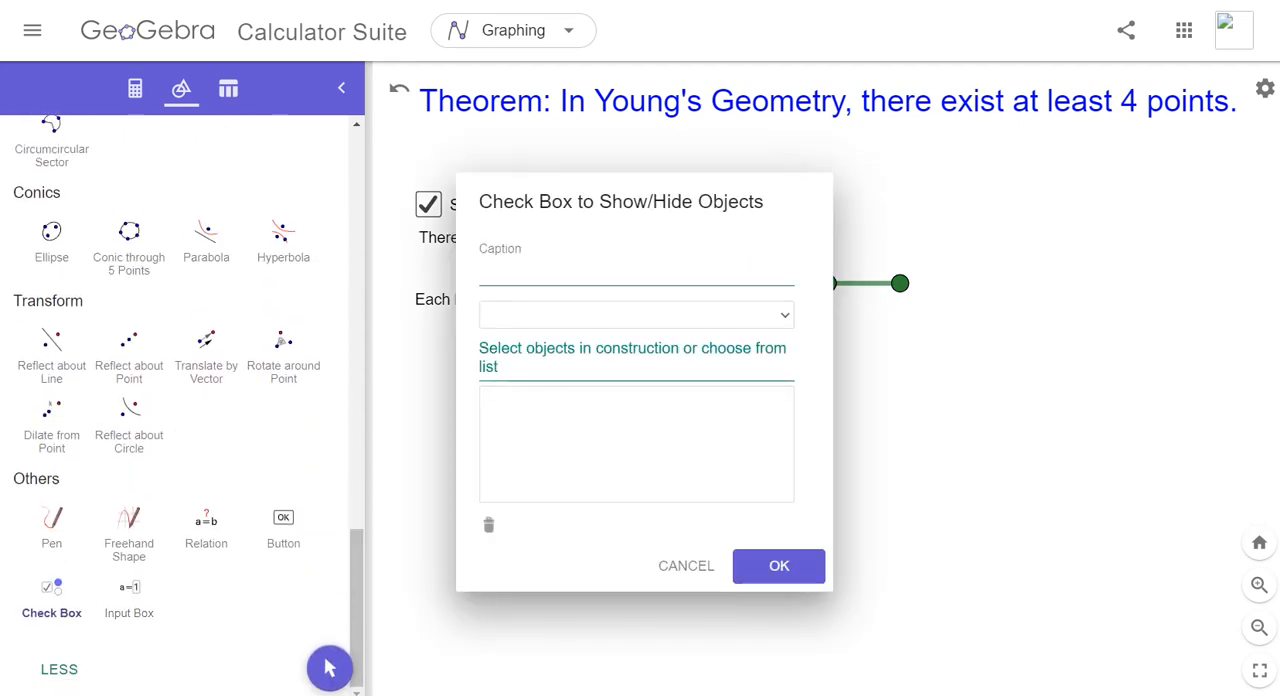
type("Step 2")
- Link points A, B and C and the Axiom 2 text (text3) to the Step 2 check box and create it
left_click(784, 315)
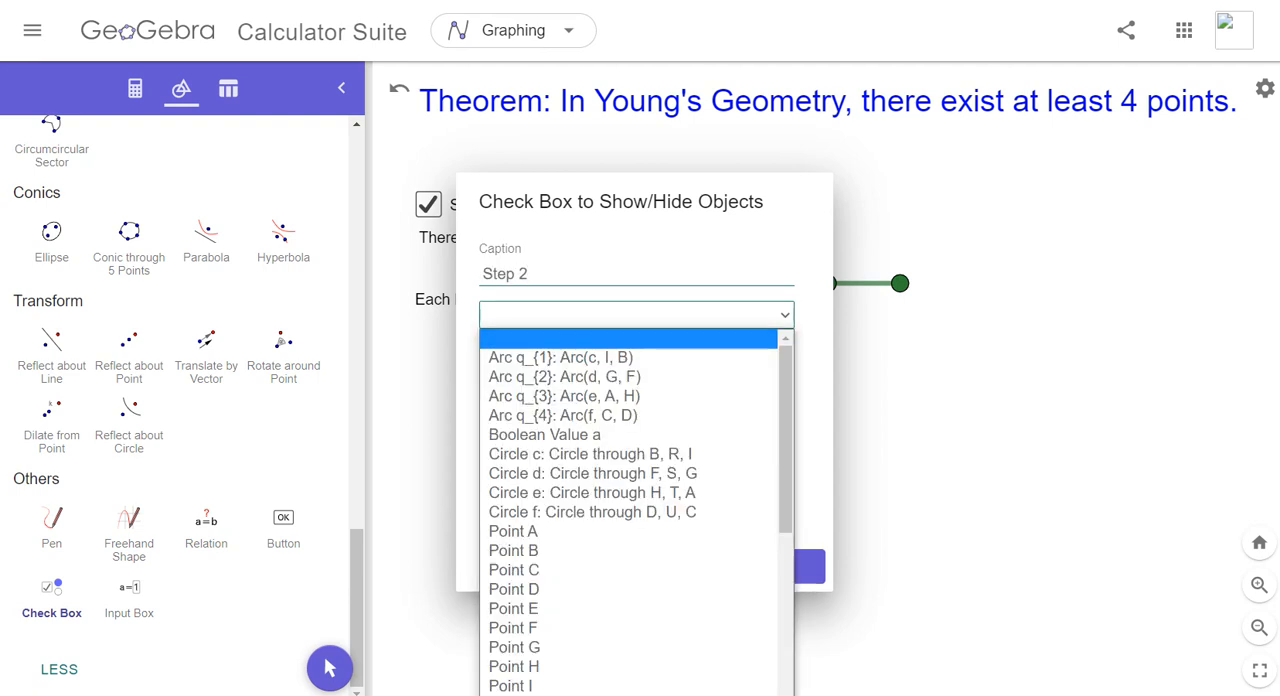
left_click_drag(785, 382, 785, 458)
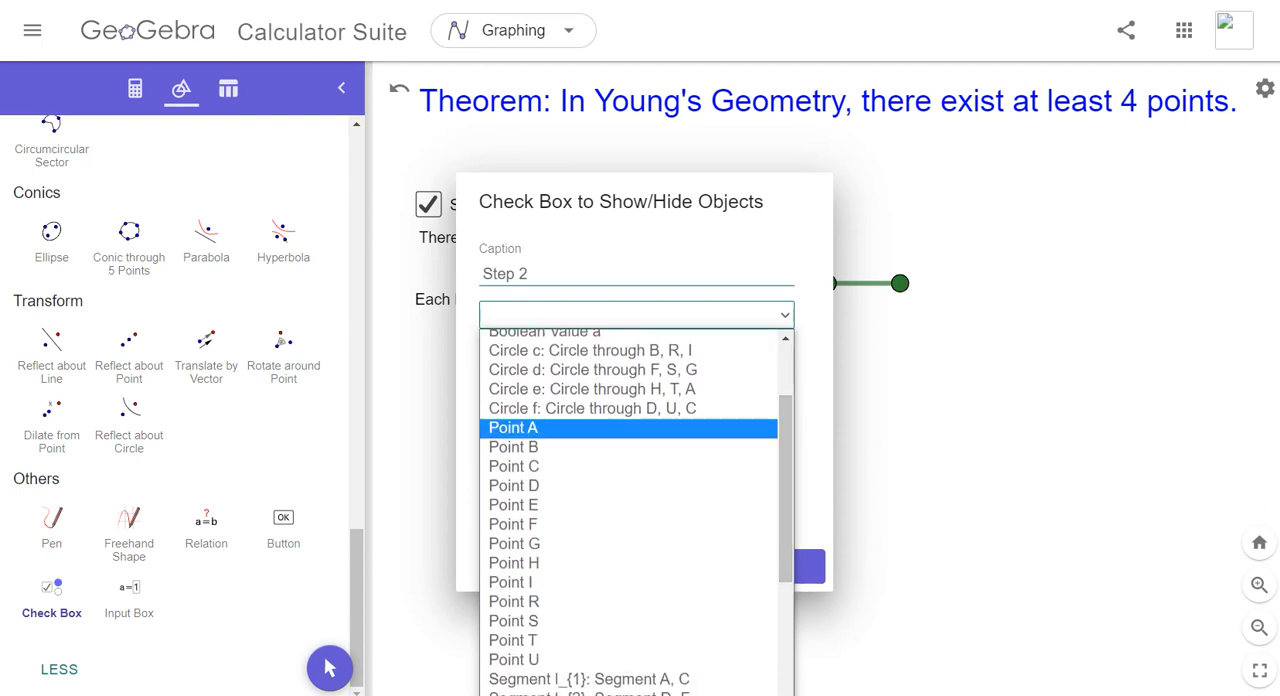
left_click(513, 427)
left_click(636, 314)
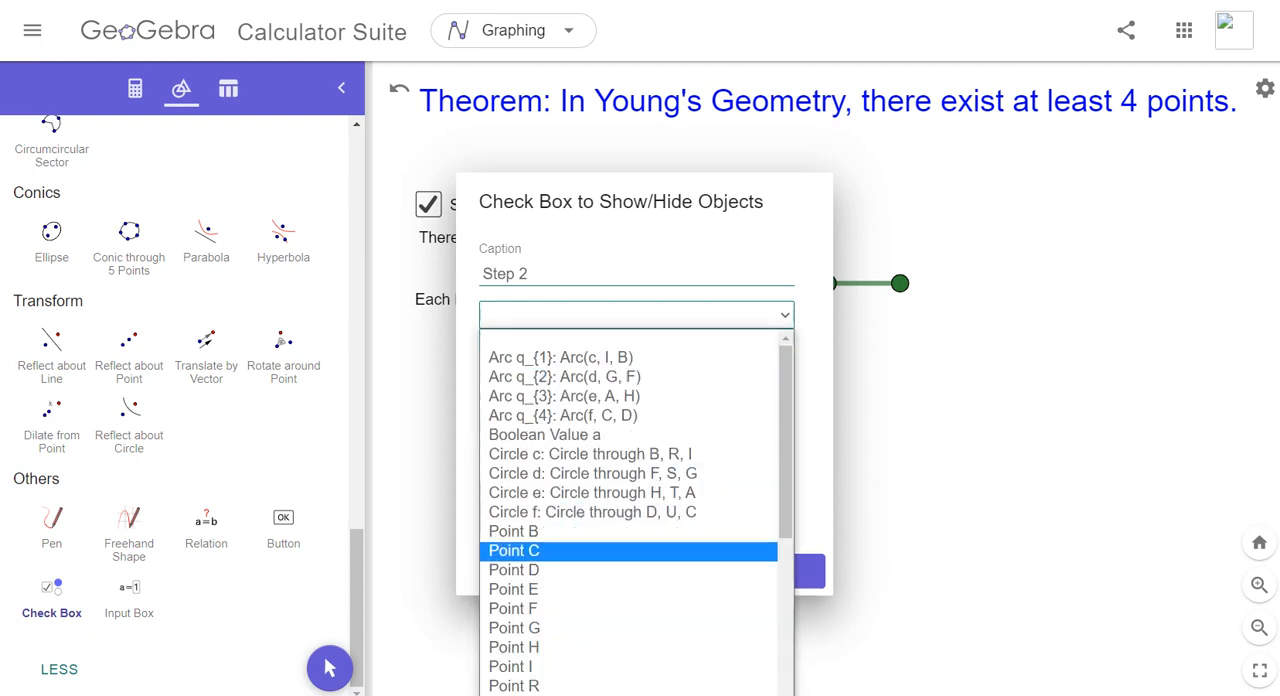
left_click(513, 531)
left_click(636, 314)
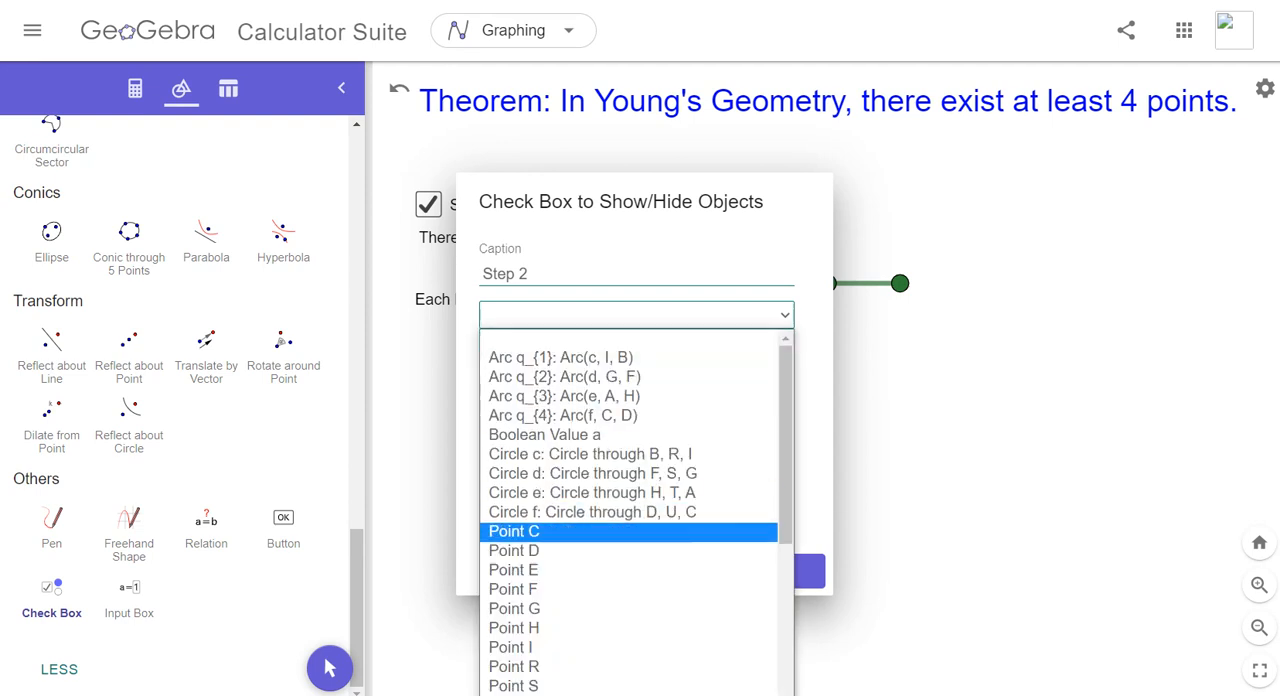
left_click(513, 531)
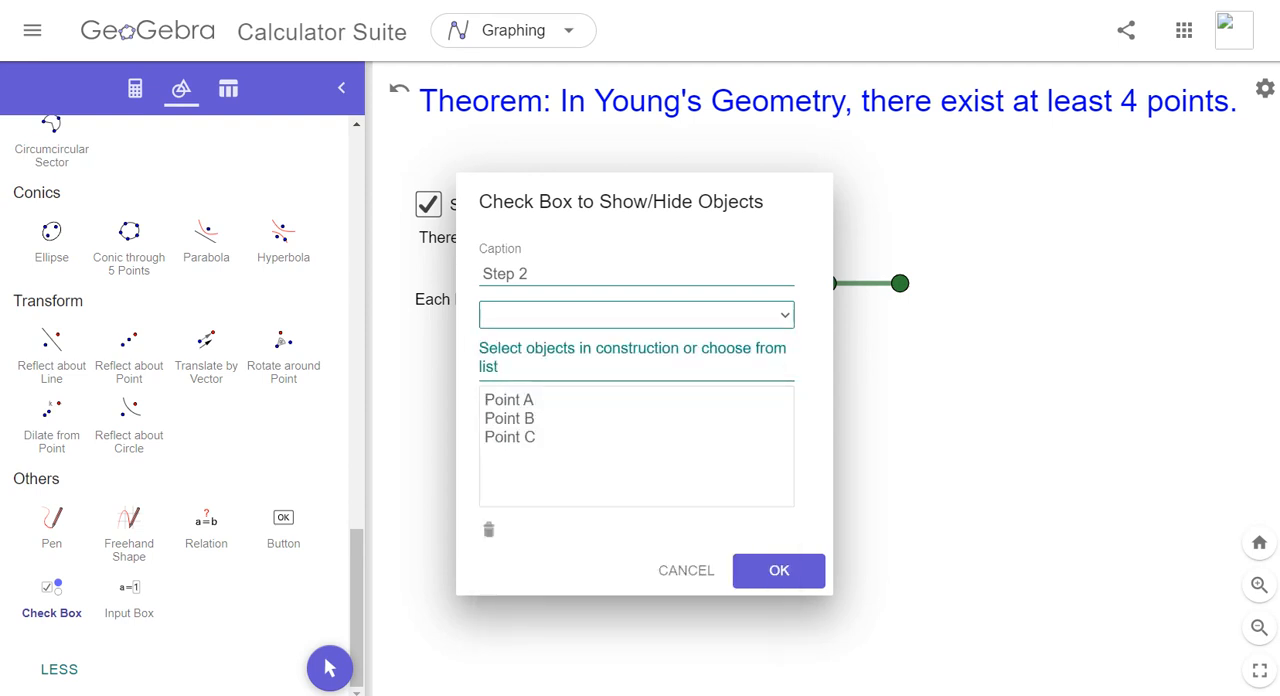
left_click(636, 314)
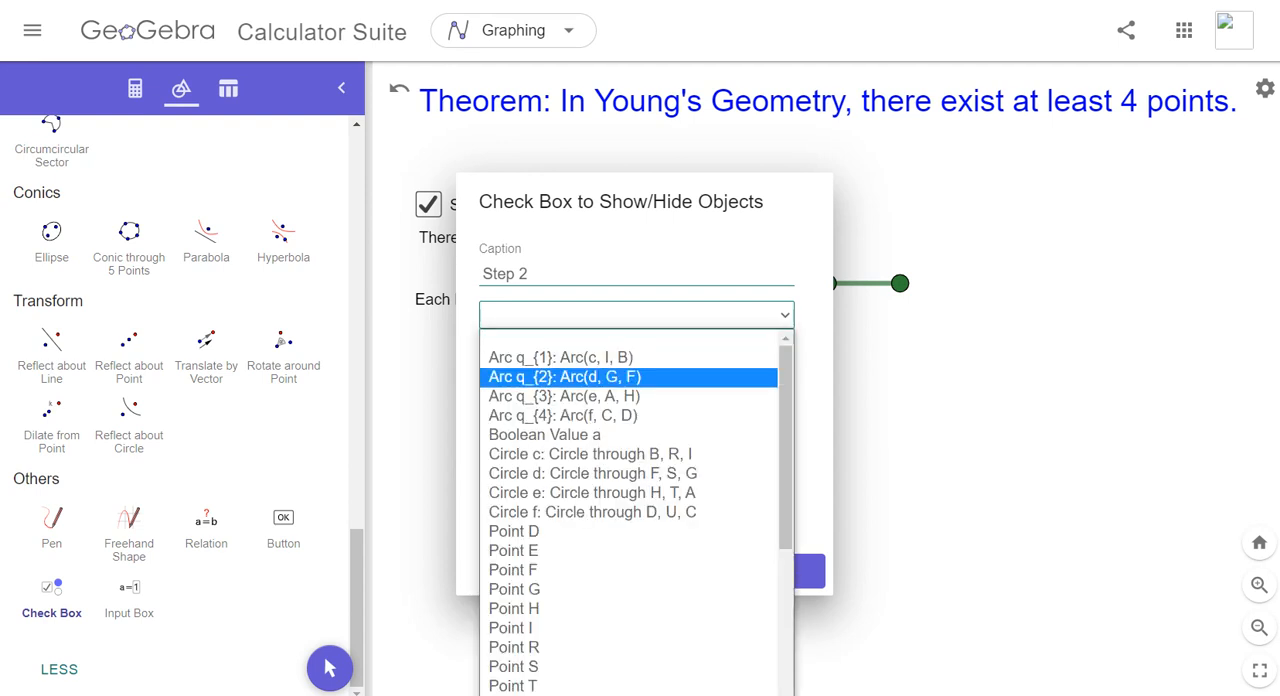
scroll(628, 372, "down", 3)
left_click_drag(786, 625, 786, 634)
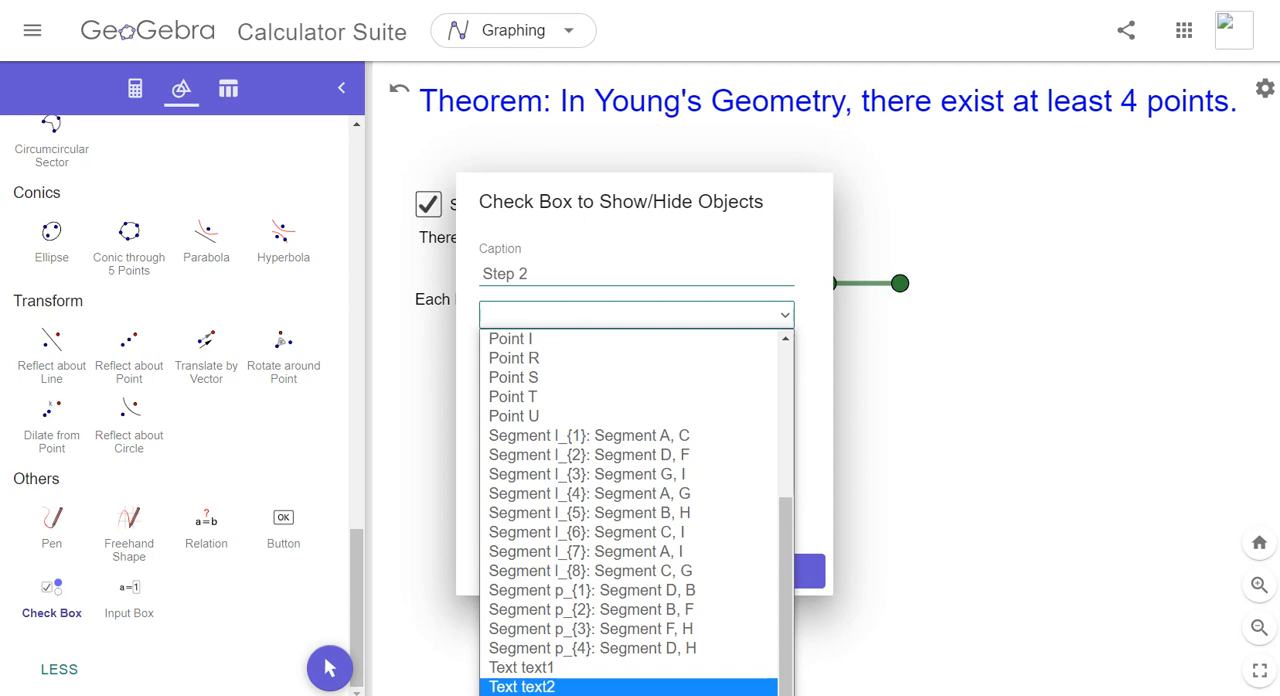
left_click(600, 695)
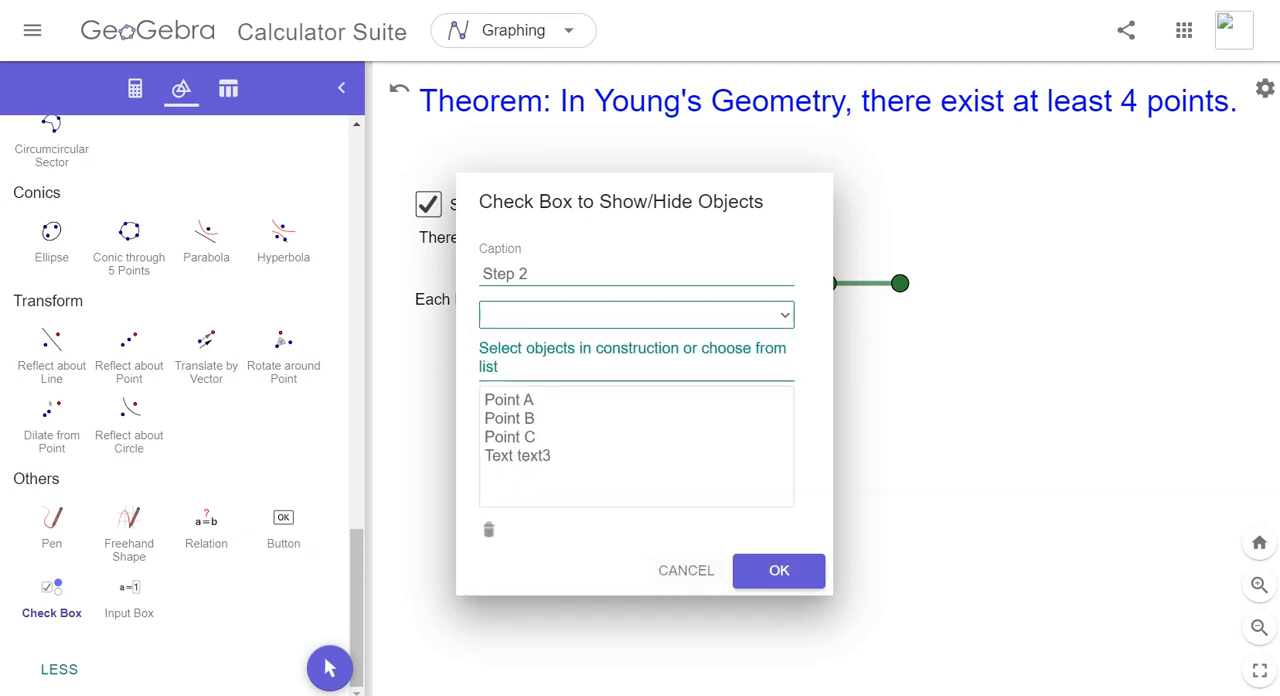
left_click(779, 570)
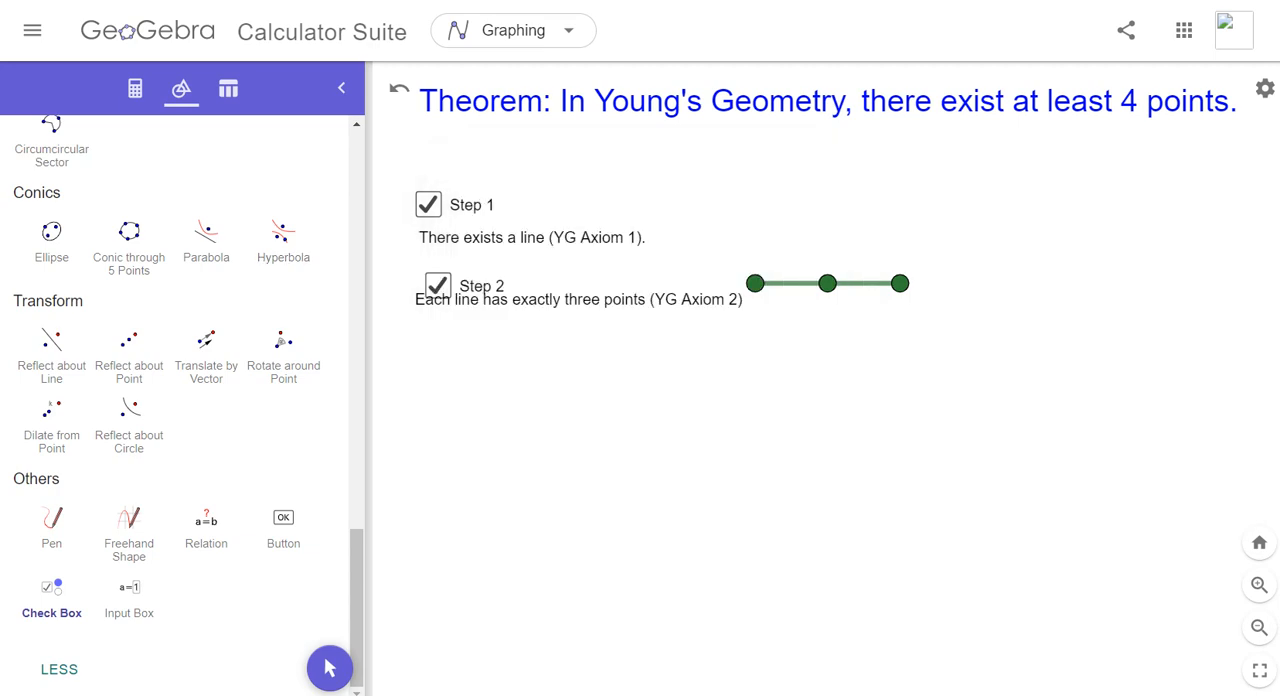
- Test the Step 2 check box with the Move tool by toggling its linked points and text, leaving them hidden
scroll(245, 240, "up", 15)
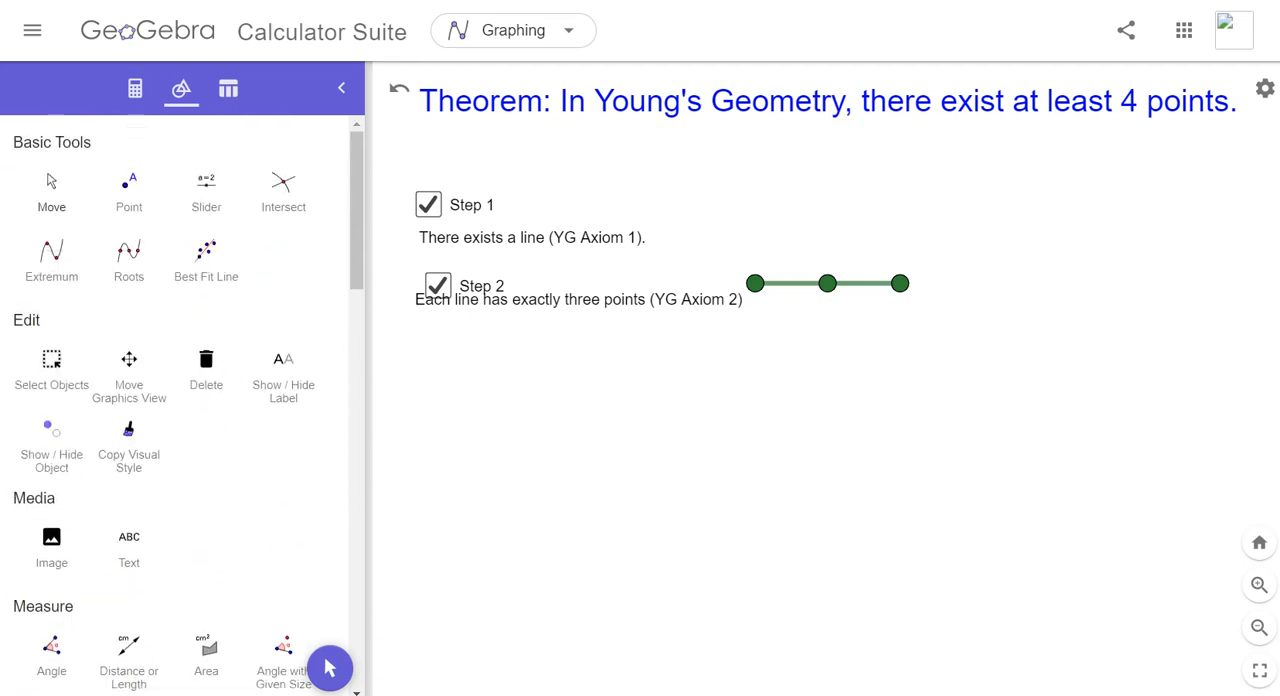
left_click(51, 191)
left_click(579, 301)
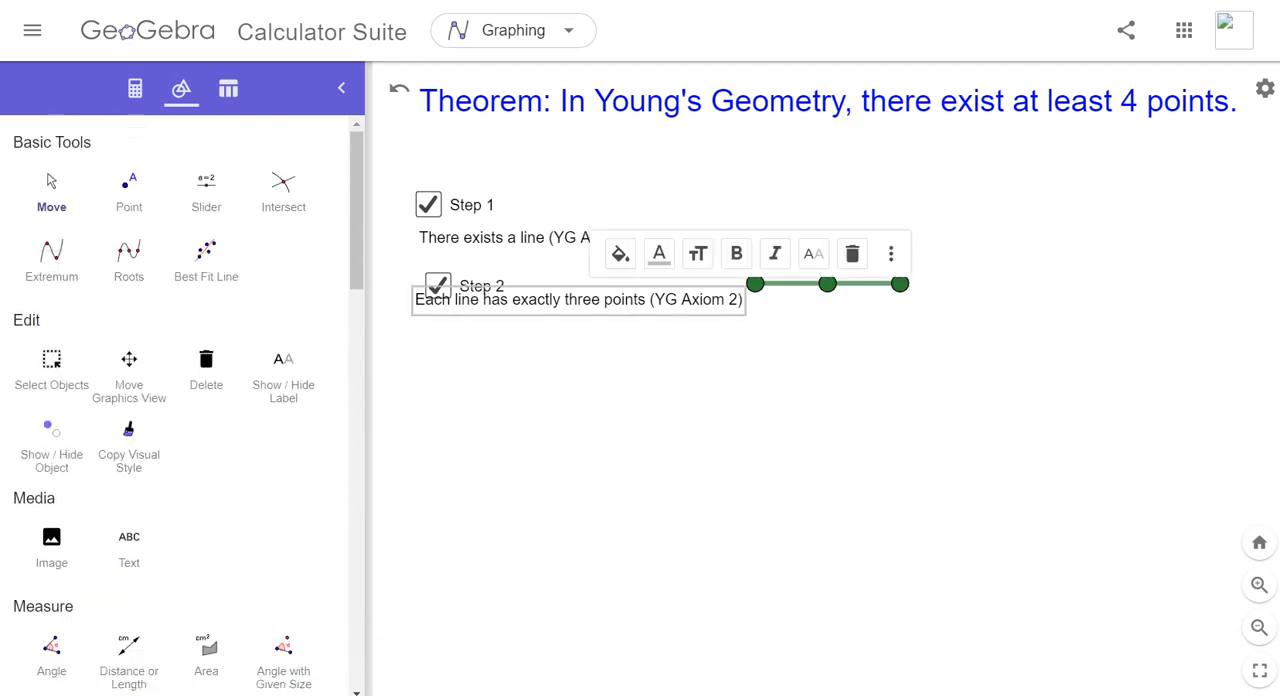
left_click(438, 284)
left_click(438, 284)
left_click(438, 284)
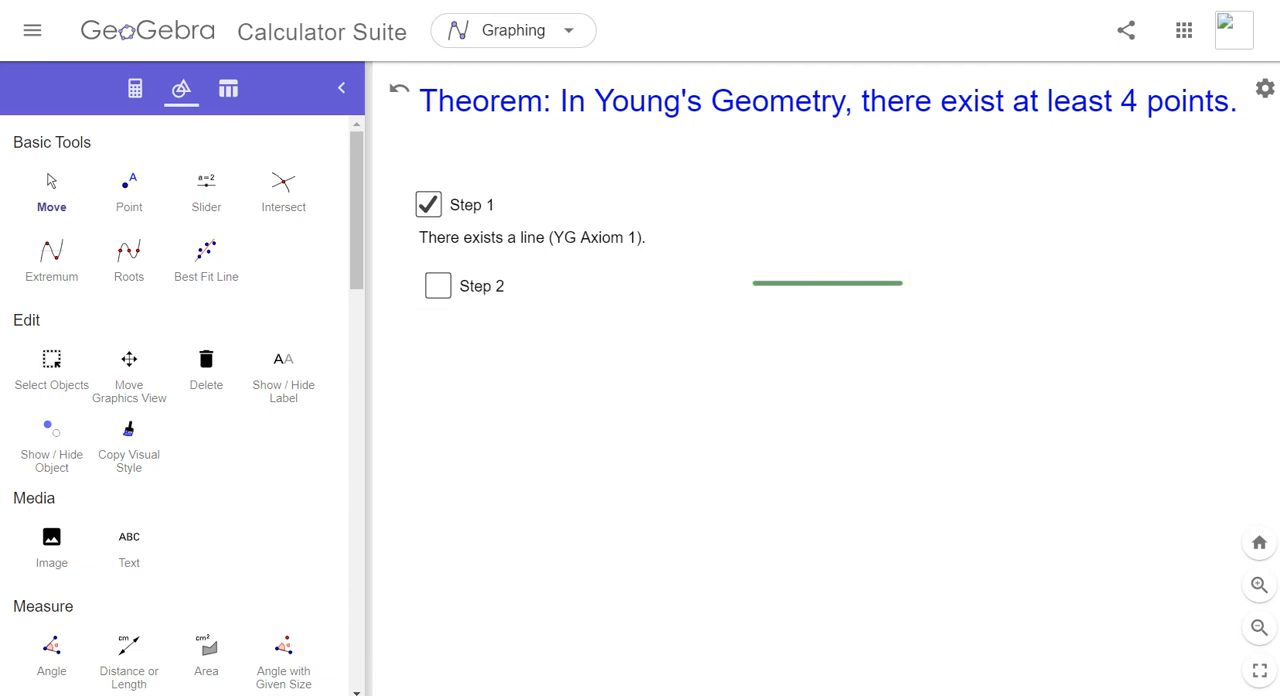
- Align the Step 1 and Step 2 check boxes further left and place each axiom text beneath its caption, with Step 2 switched back on
left_click_drag(438, 286, 403, 279)
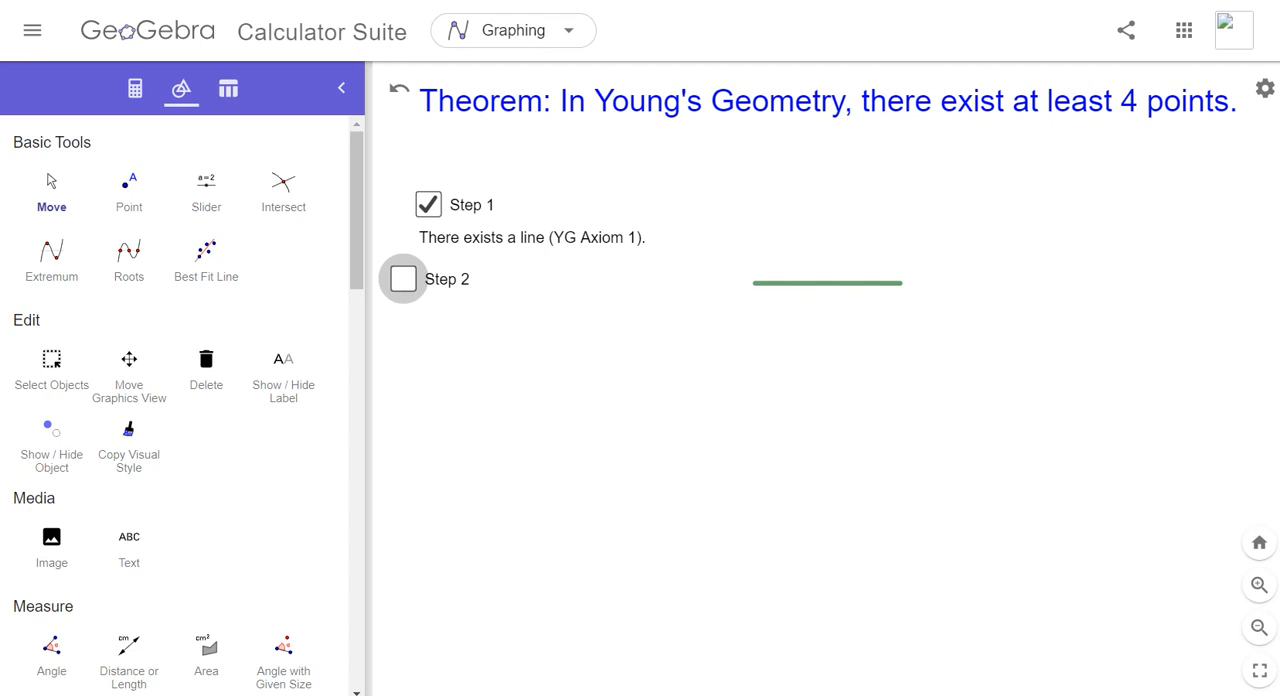
left_click_drag(428, 204, 401, 197)
left_click_drag(532, 238, 535, 226)
left_click(403, 279)
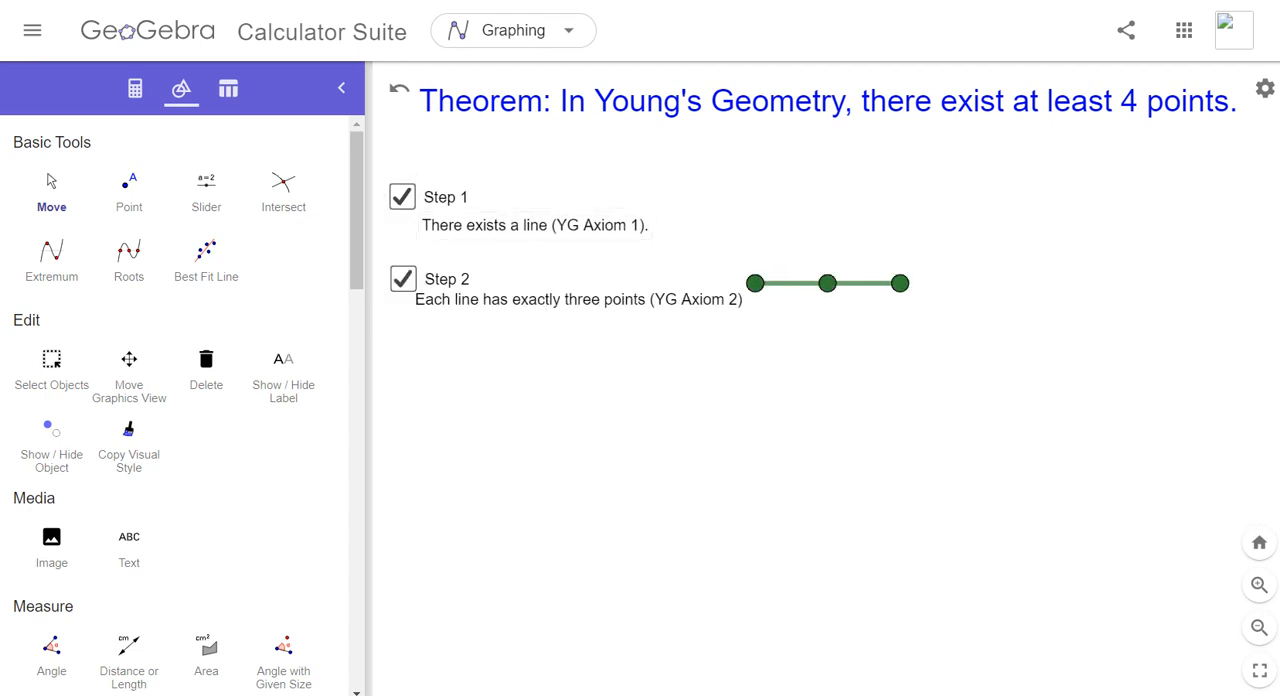
left_click_drag(580, 300, 591, 320)
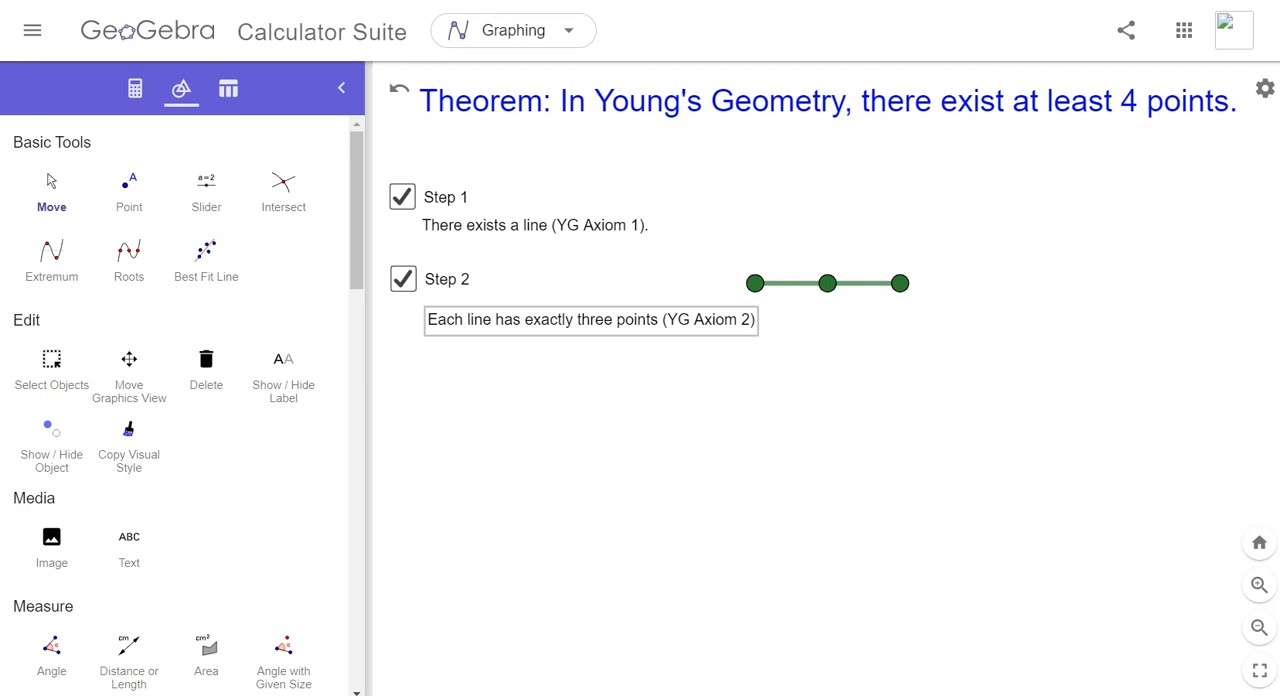
- Add the text "Not all points are on same line (YG Axiom 3)." below the Axiom 2 text and align both with the Axiom 1 text
scroll(180, 400, "down", 10)
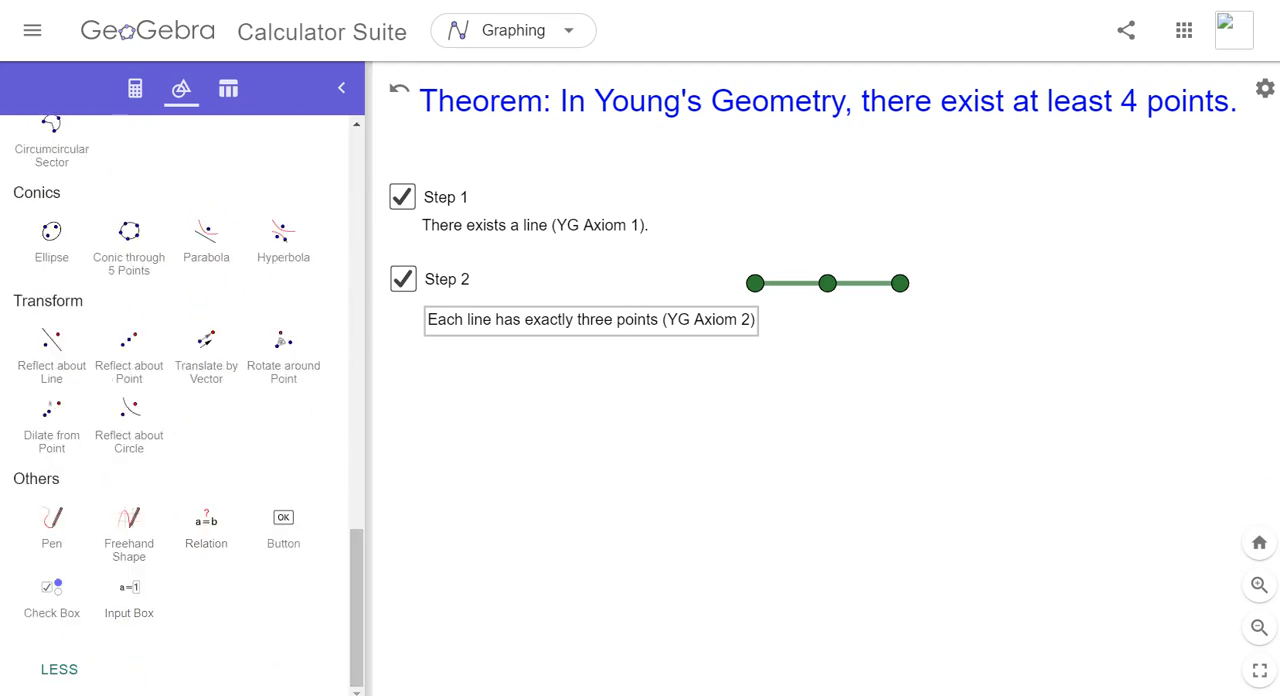
scroll(180, 400, "up", 5)
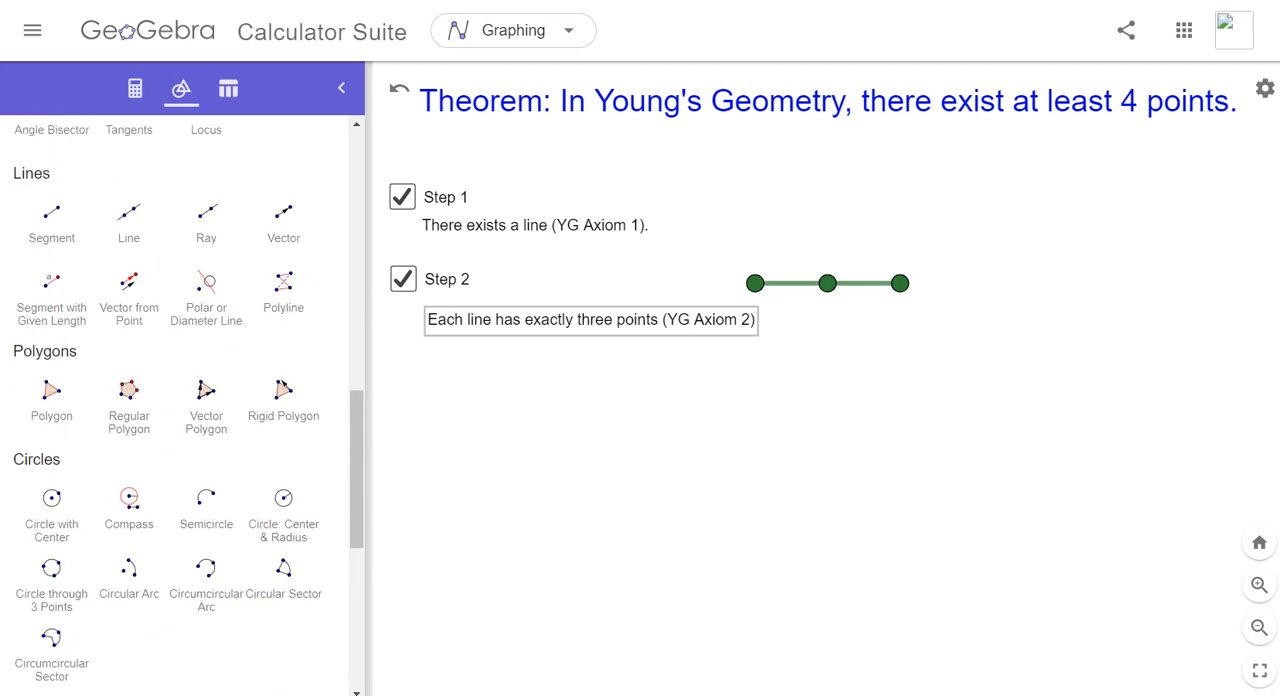
scroll(180, 400, "up", 5)
scroll(180, 400, "up", 5)
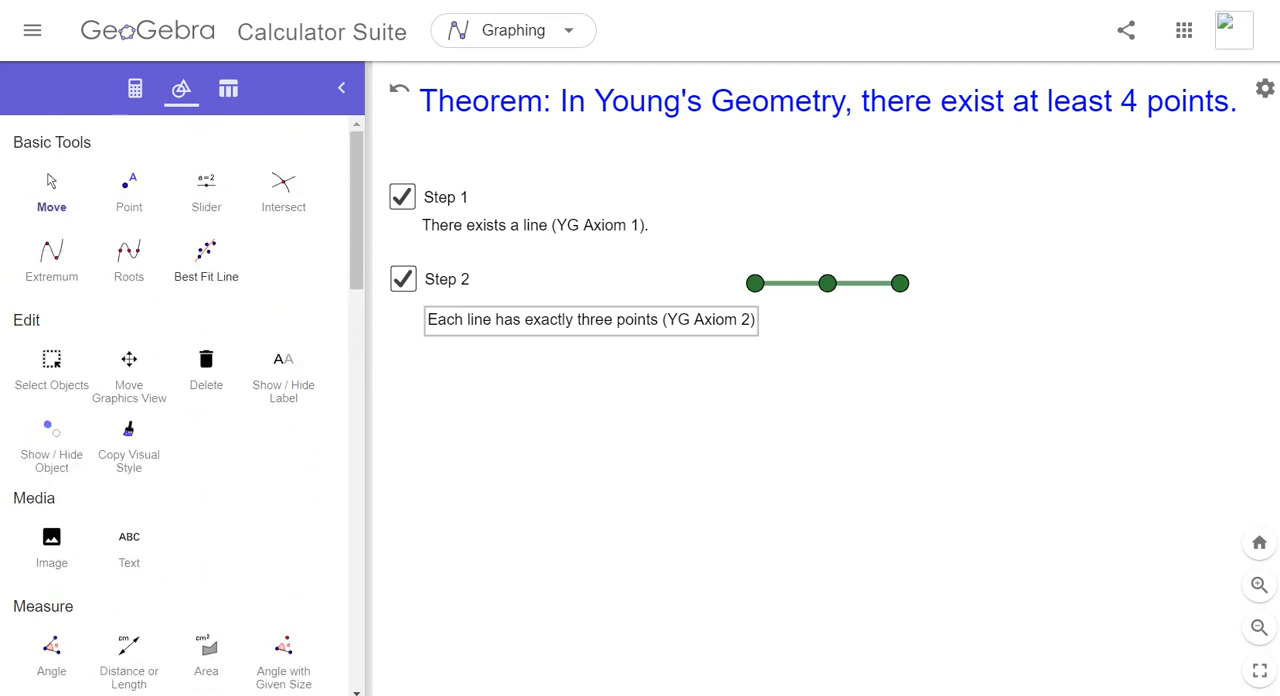
left_click(129, 548)
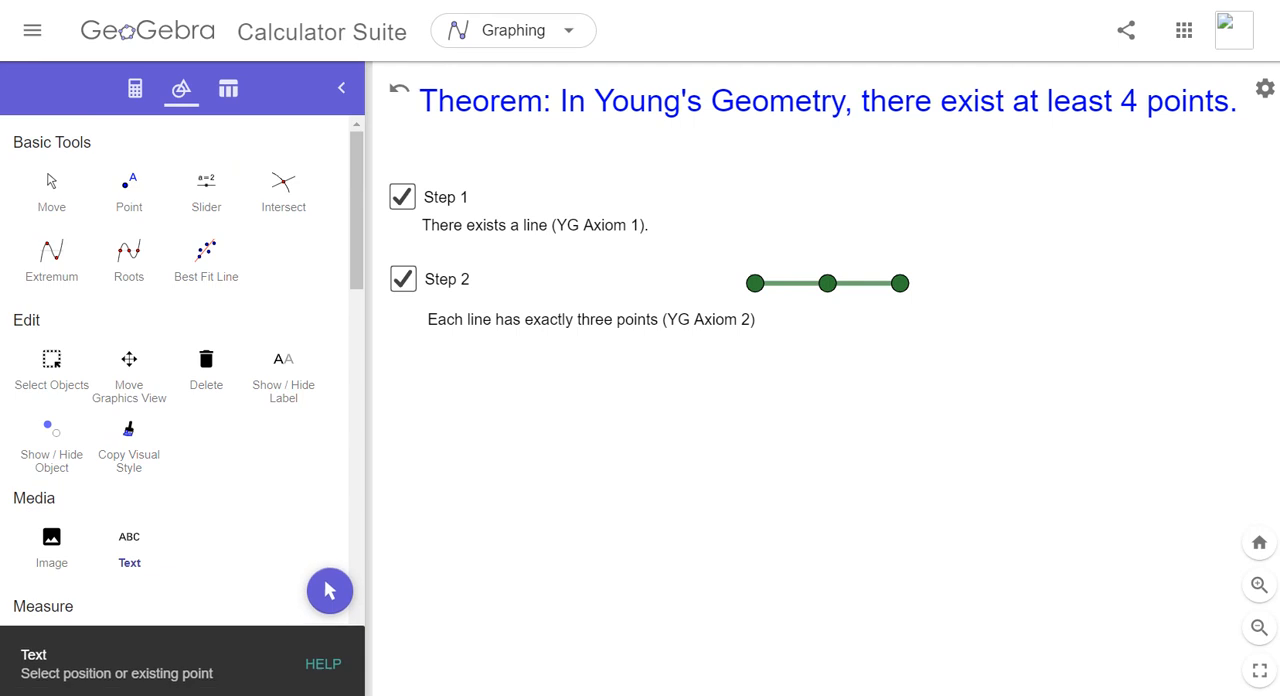
left_click(440, 400)
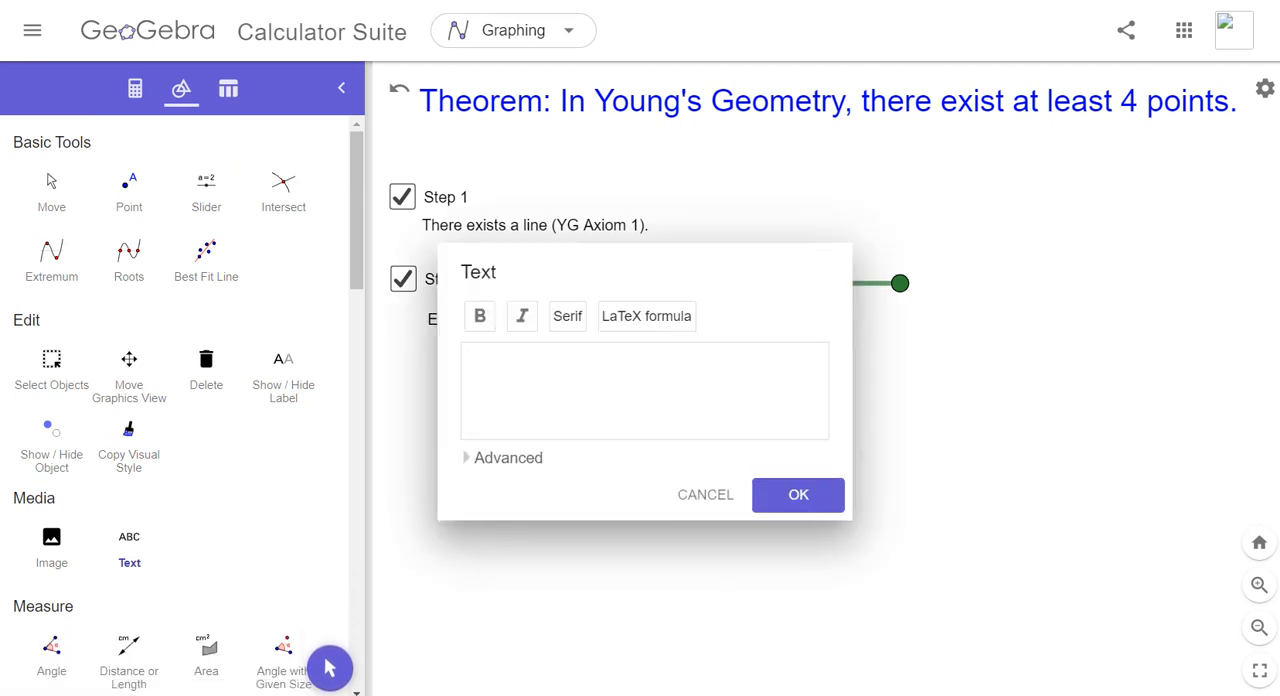
type("Tit")
key("BackSpace")
key("BackSpace")
key("BackSpace")
type("Not all points are")
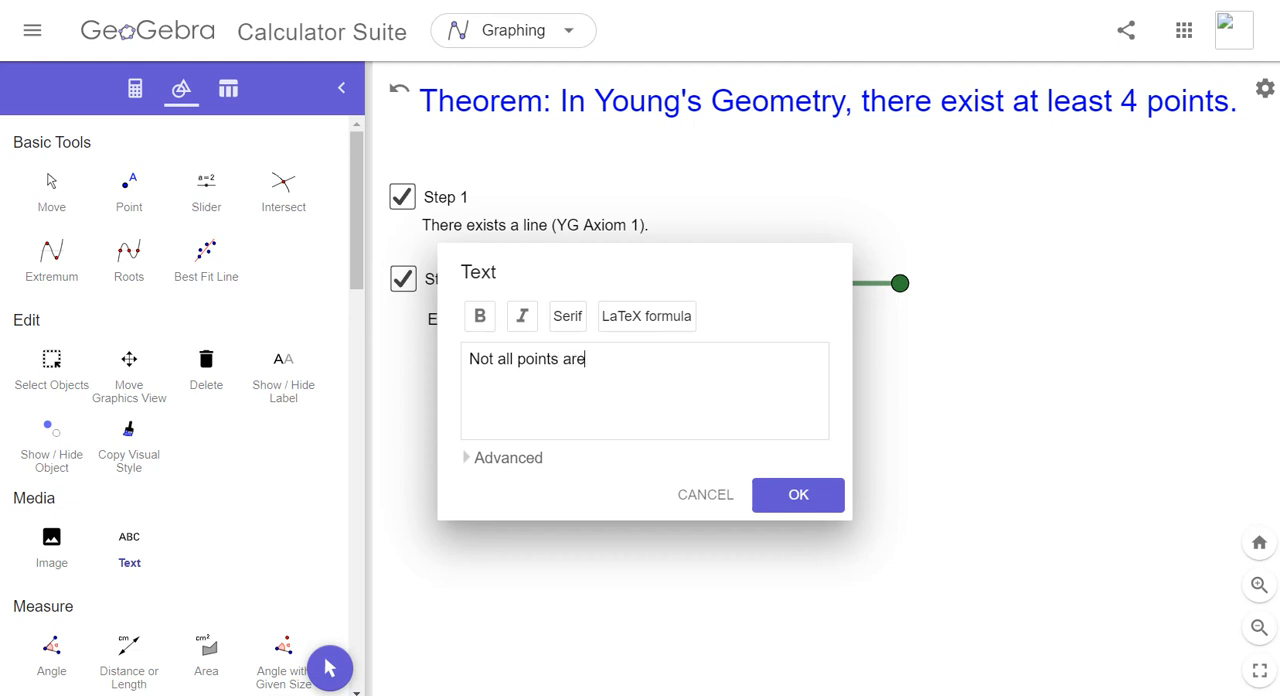
type(" on same line")
type("(Y")
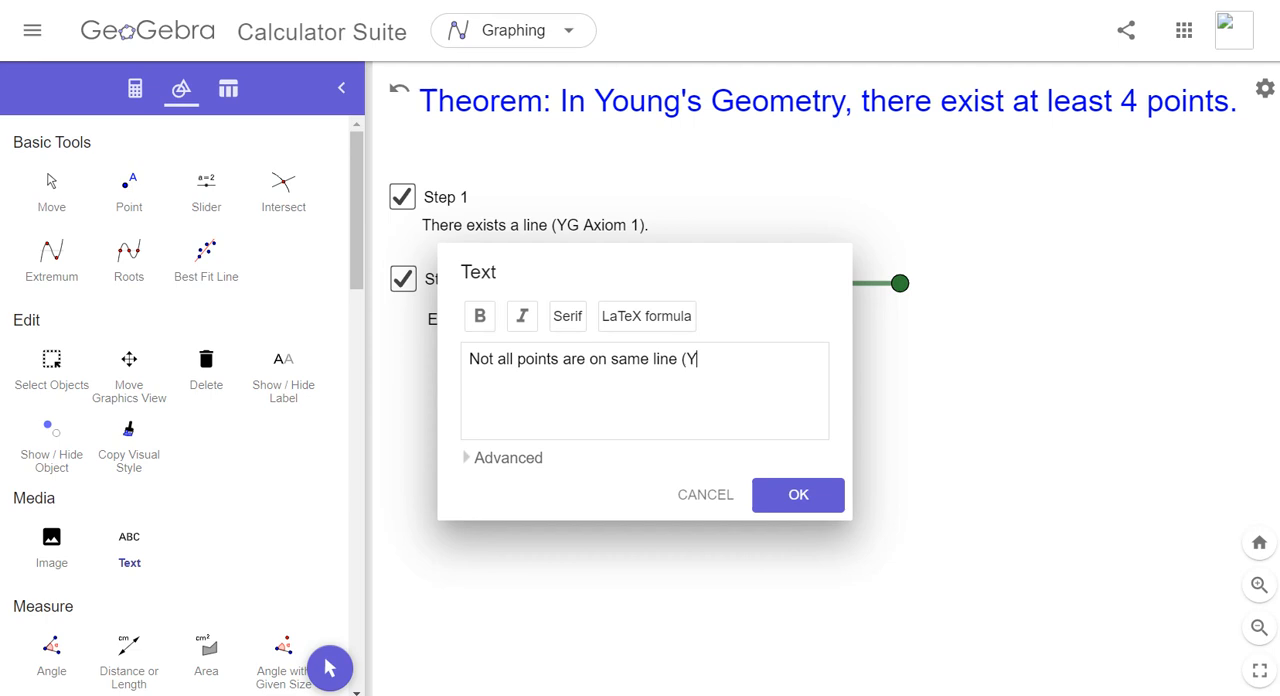
type("G Axiom 3).")
left_click(798, 494)
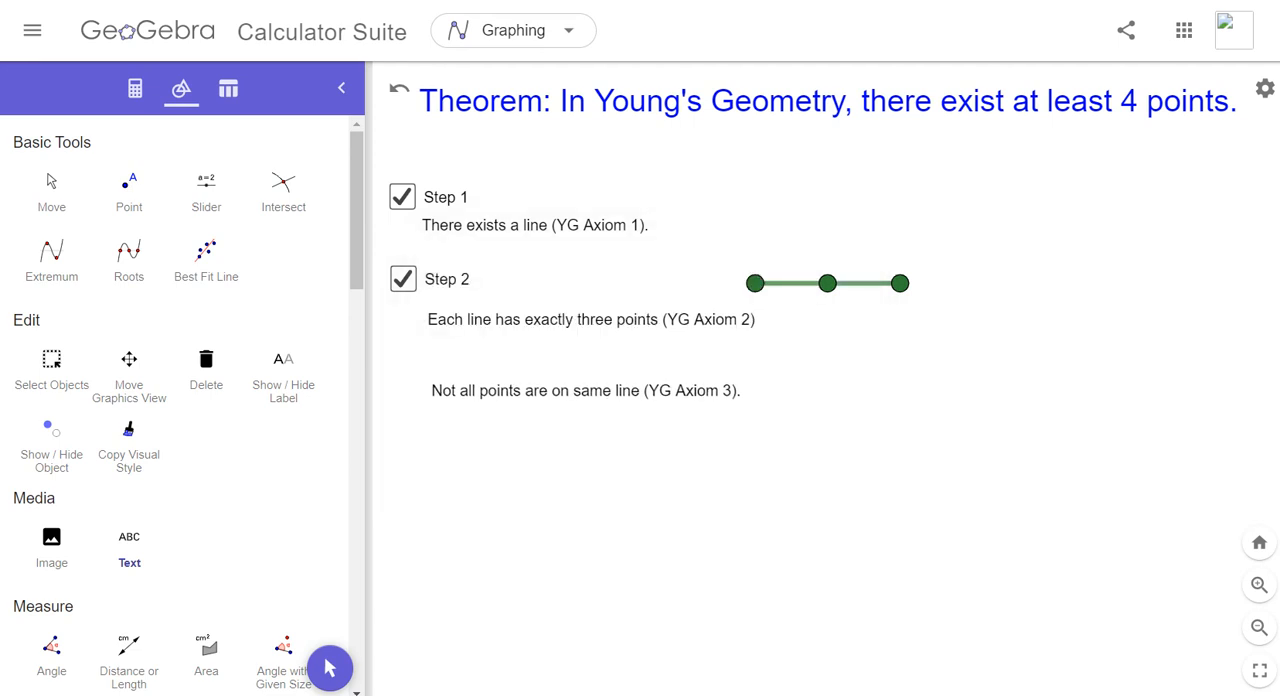
left_click_drag(585, 391, 576, 403)
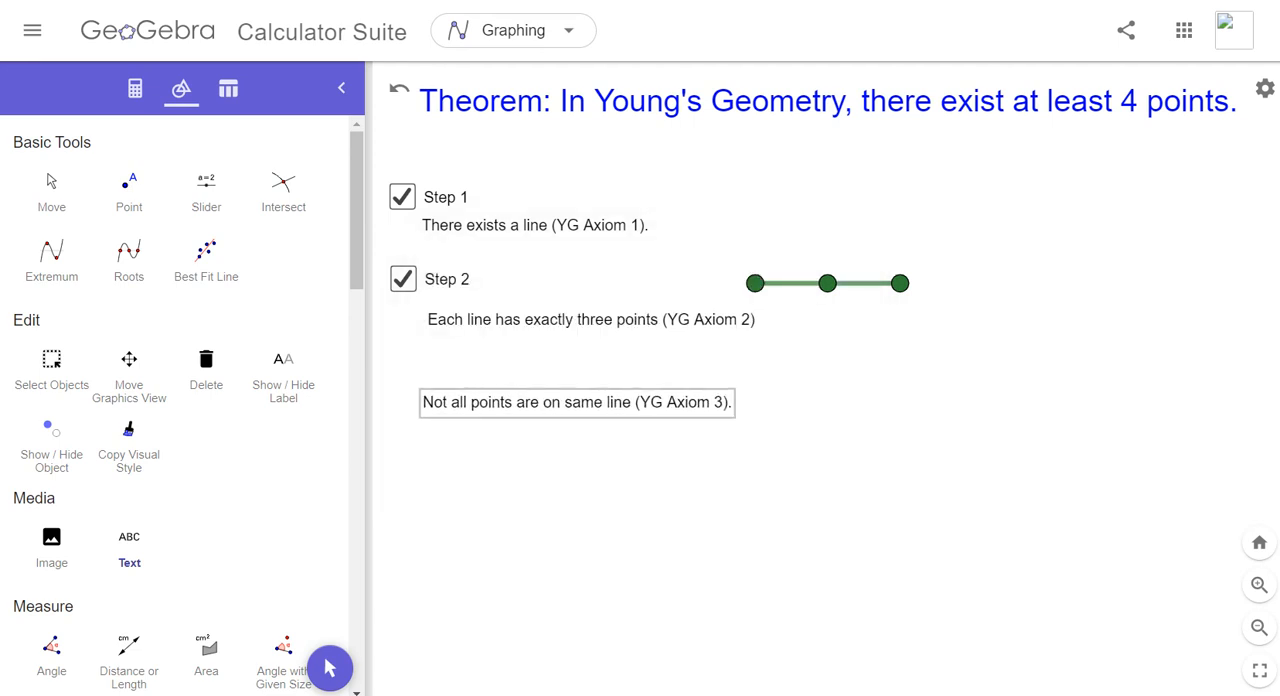
left_click_drag(591, 320, 588, 320)
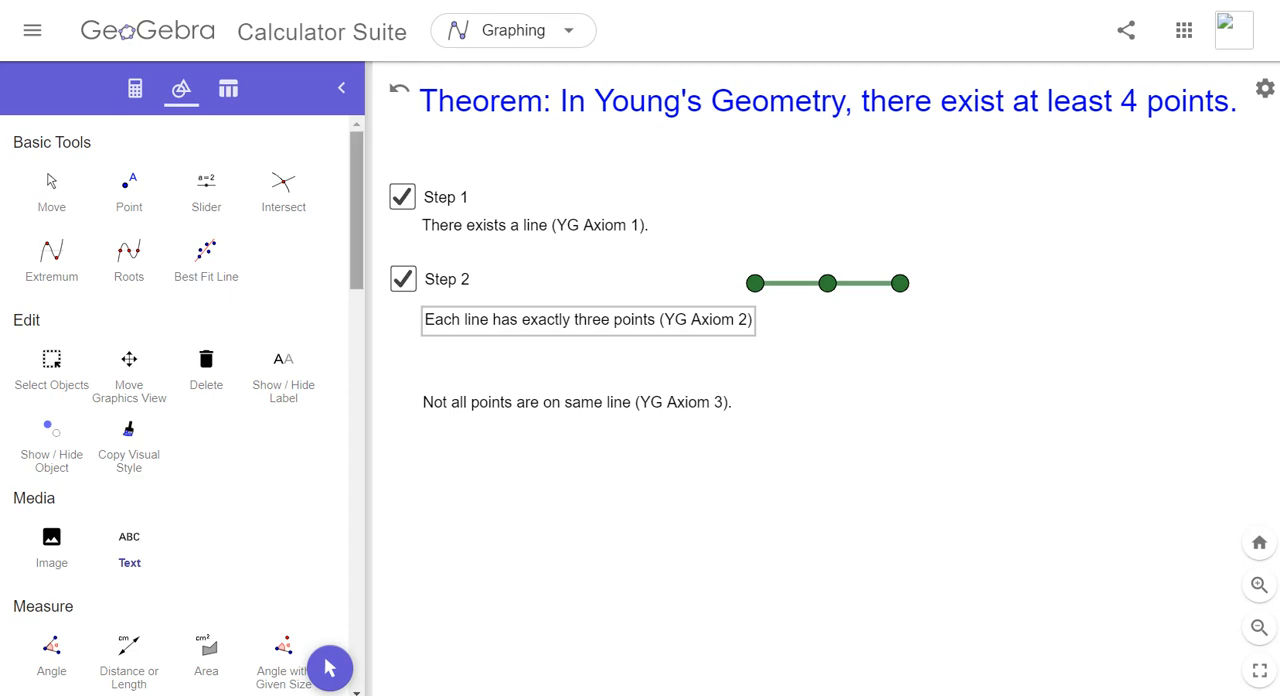
- Place a show/hide check box just above the Axiom 3 text and caption it "Step 3"
scroll(182, 400, "down", 15)
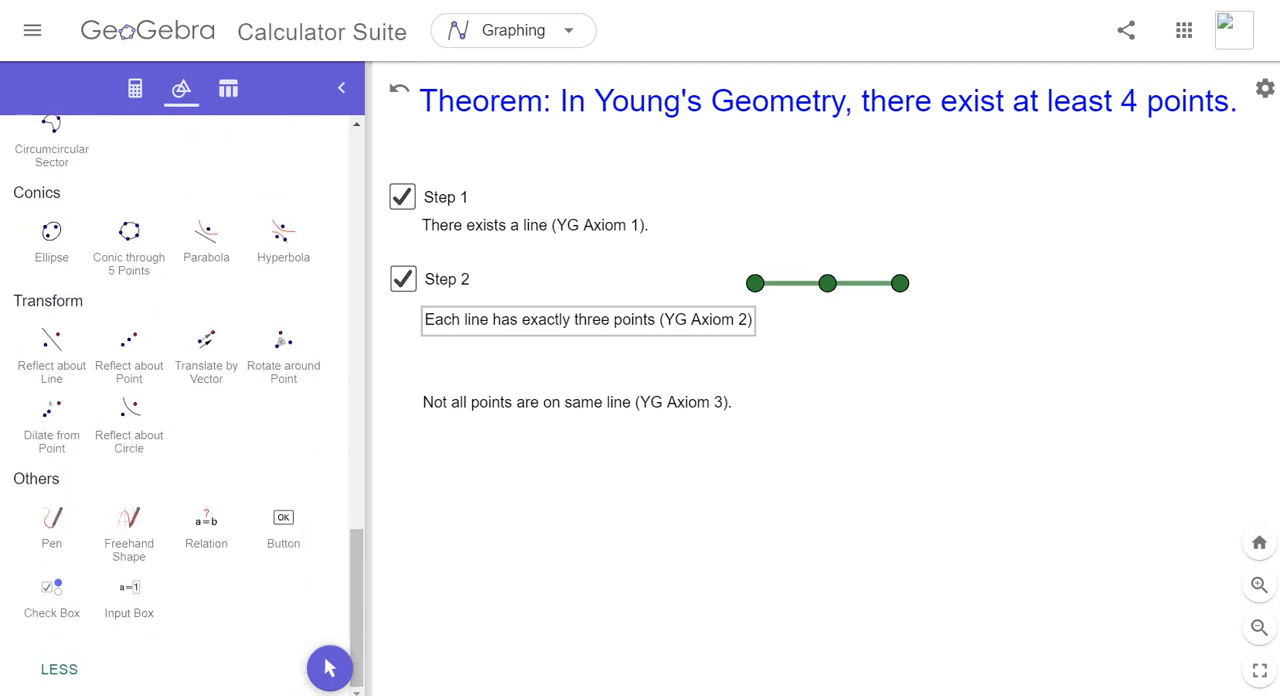
left_click(51, 597)
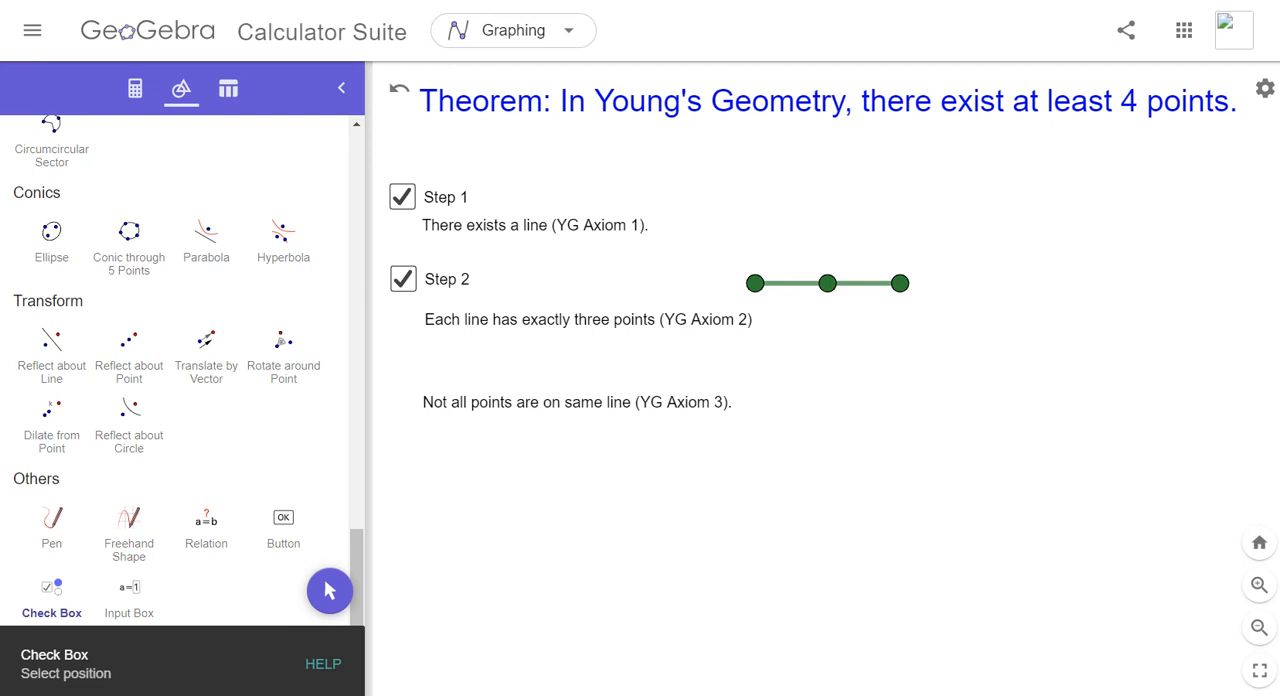
left_click(400, 361)
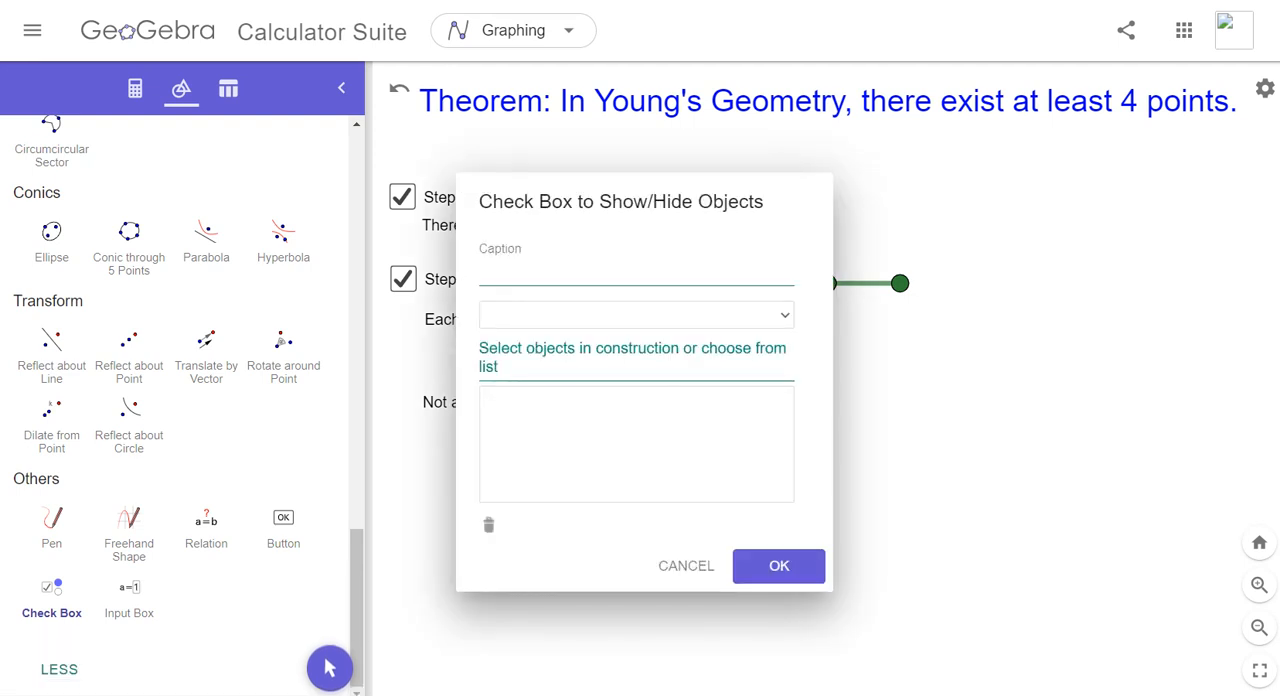
type("Step 3")
- Try to link point G to the Step 3 check box
left_click(636, 315)
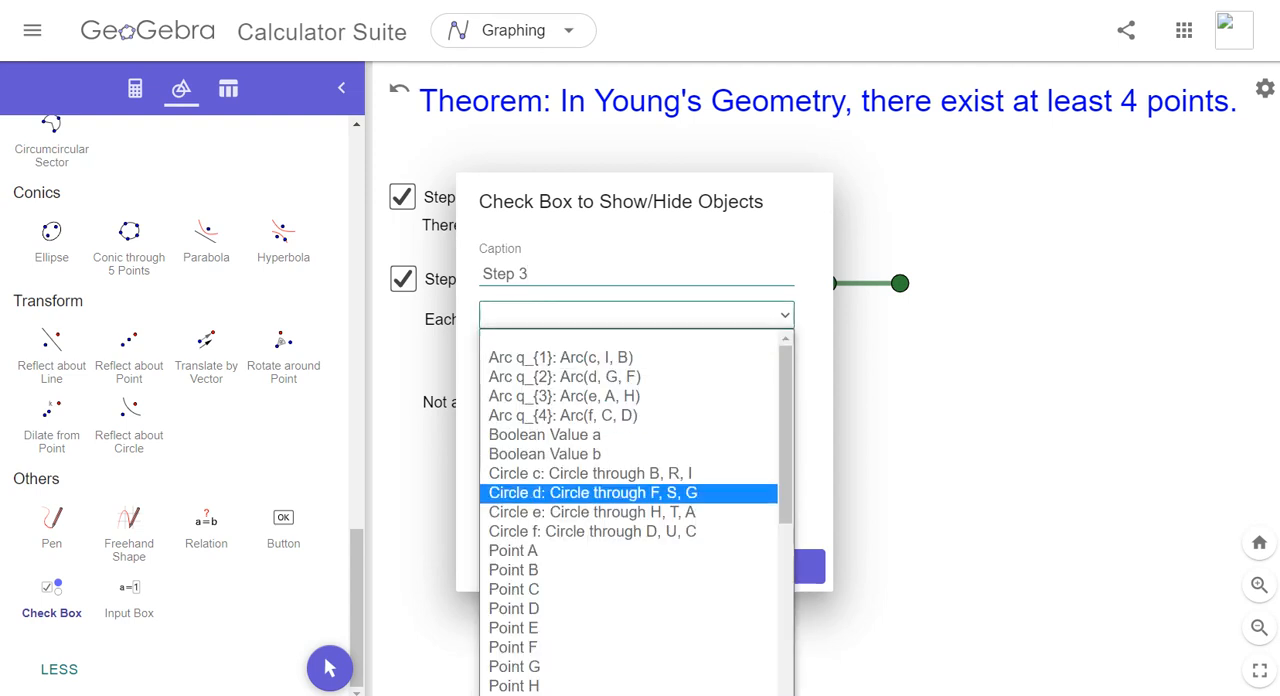
key("Return")
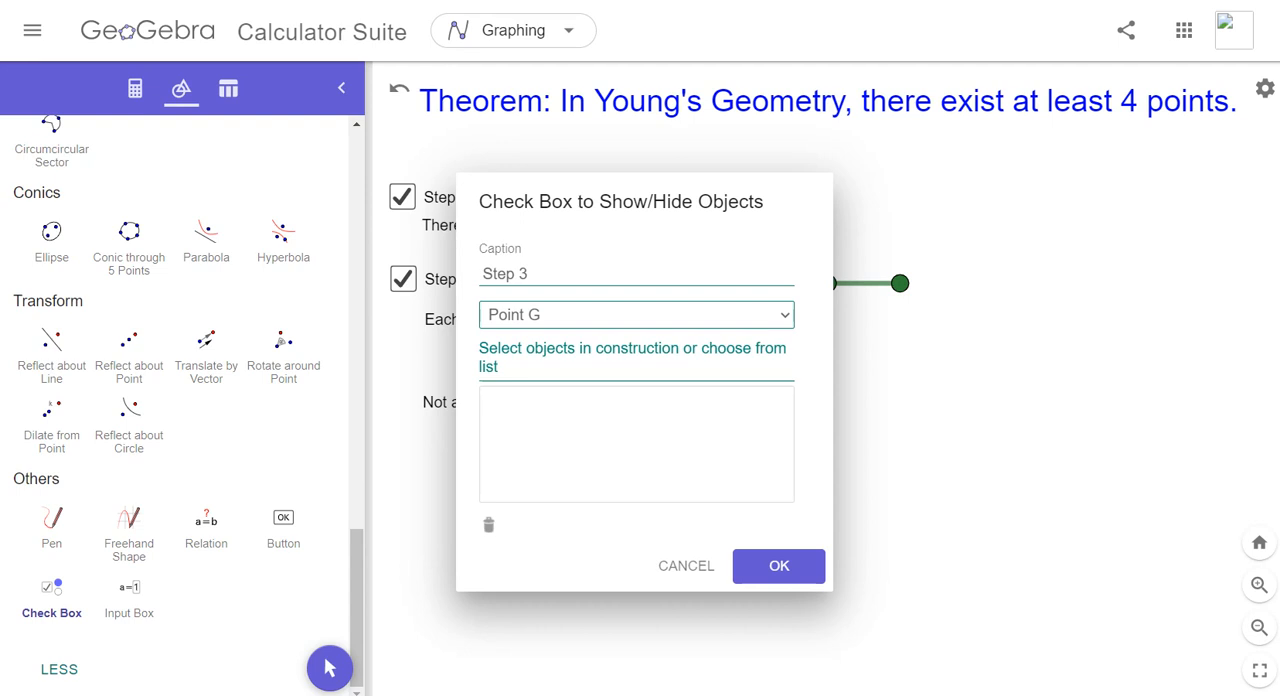
left_click(636, 315)
key("Up")
key("Up")
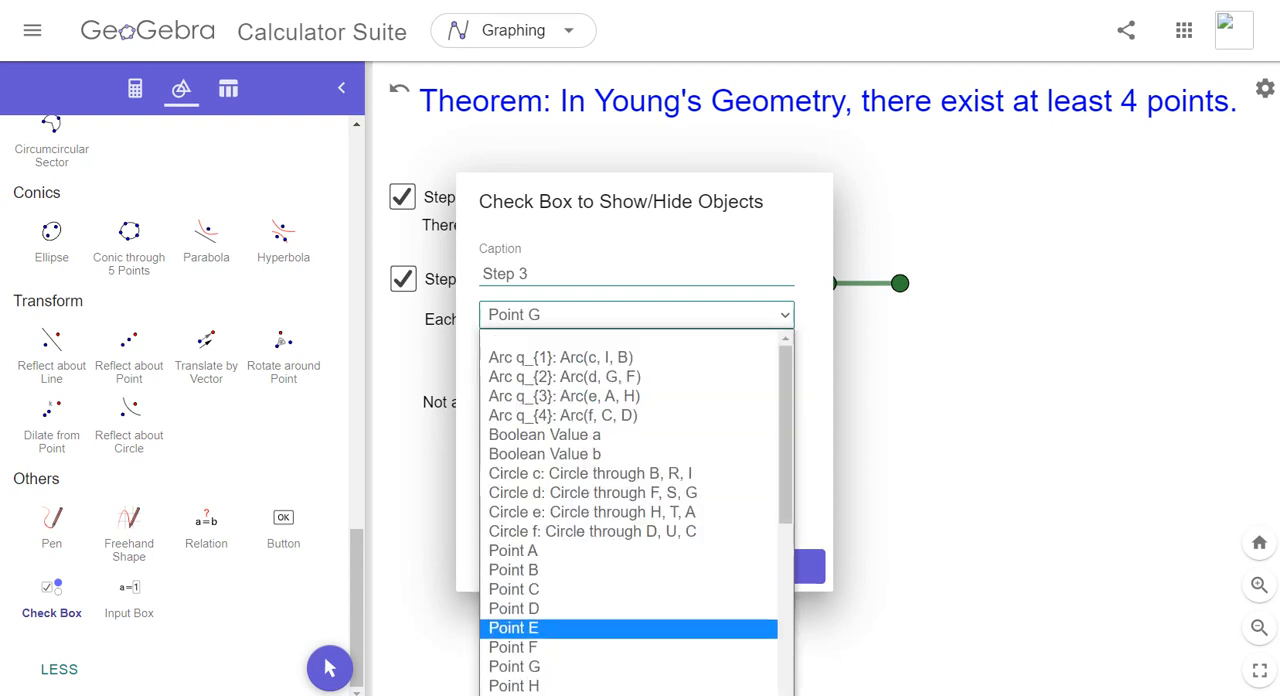
key("Down")
key("Down")
key("Return")
left_click(636, 444)
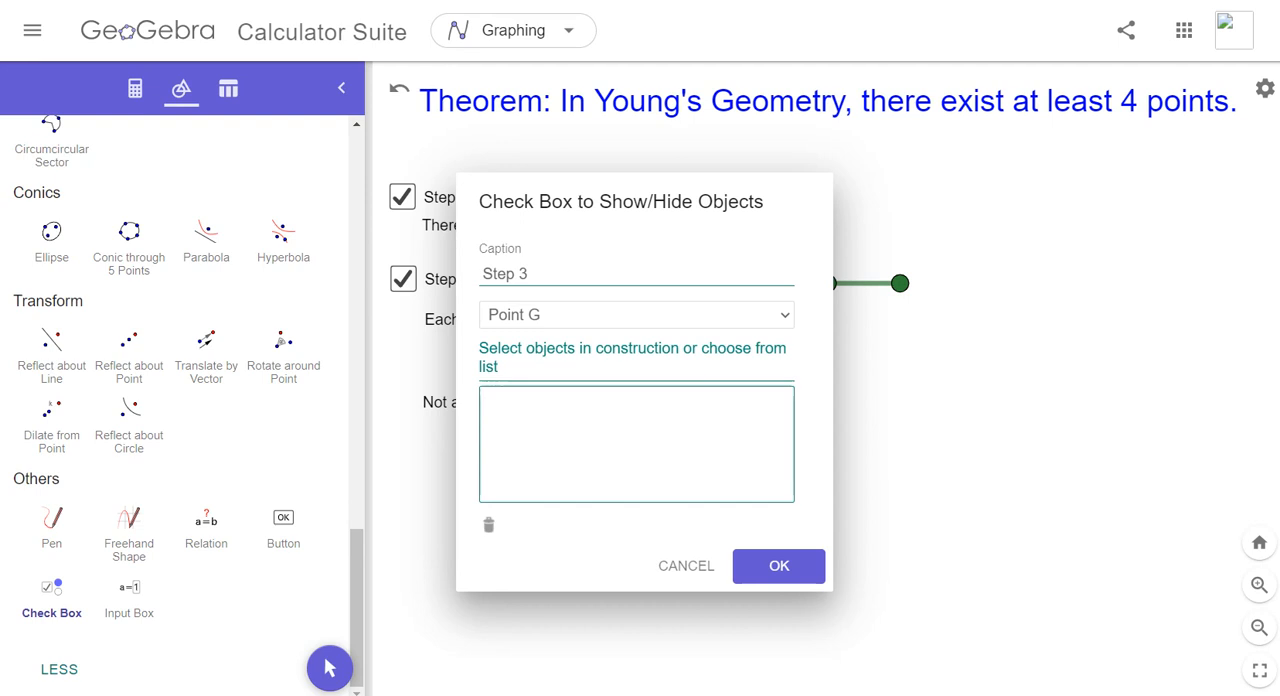
- Link the Axiom 3 text (text4) to the Step 3 check box, try to add point G again, and create the check box
left_click(636, 314)
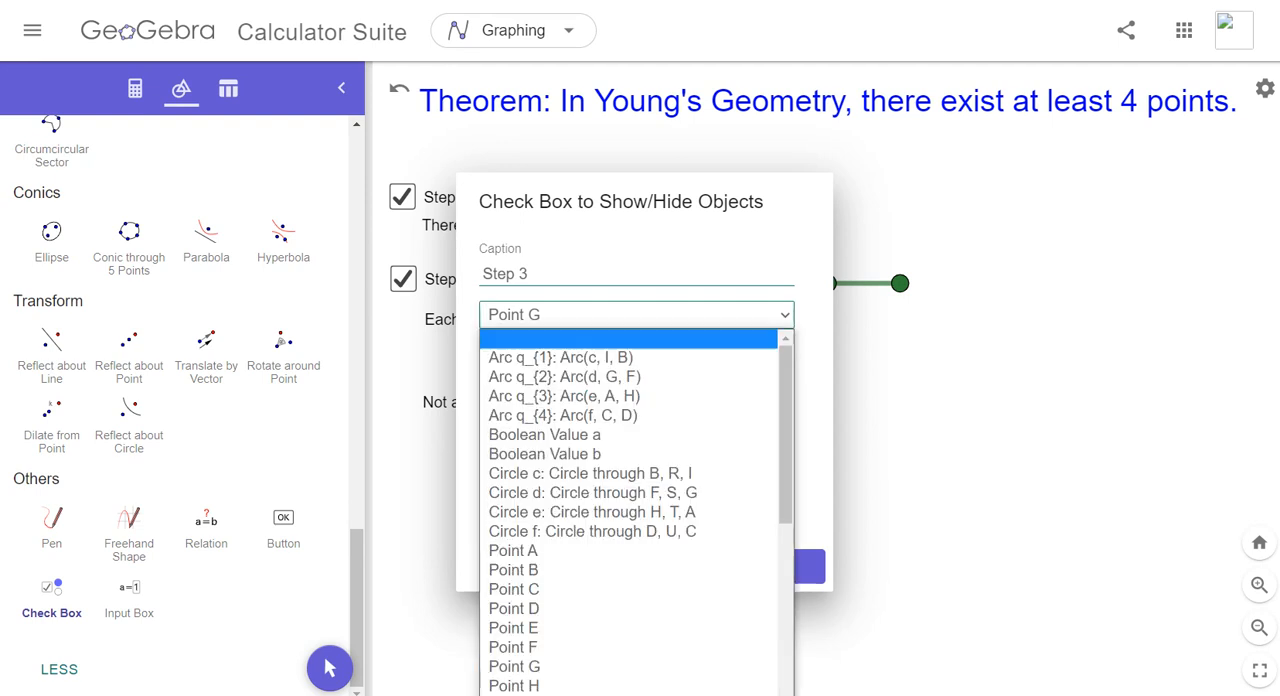
scroll(600, 480, "down", 5)
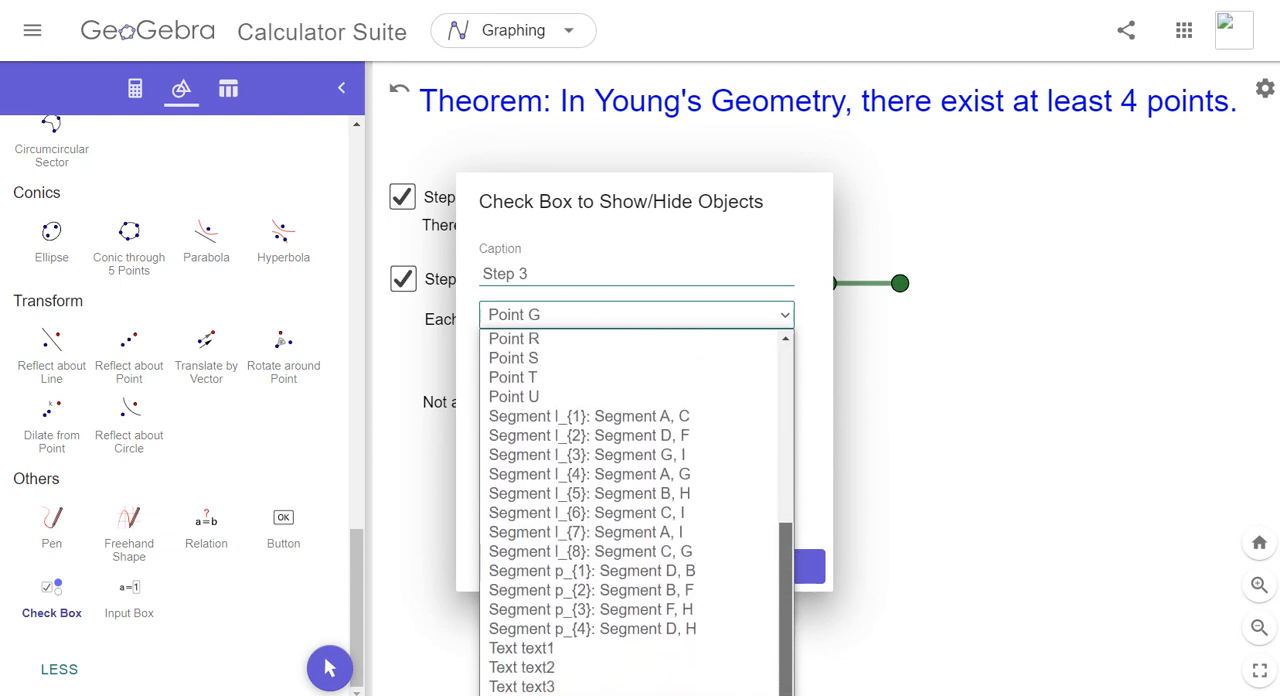
left_click(560, 695)
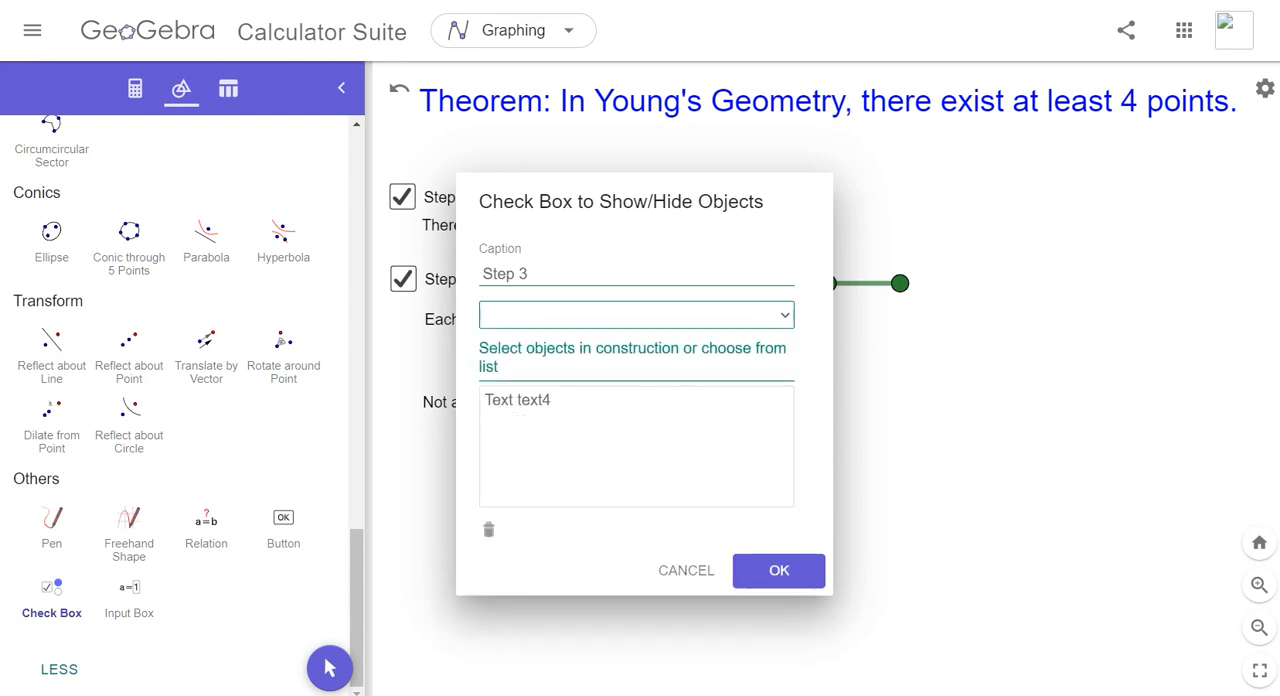
left_click(636, 314)
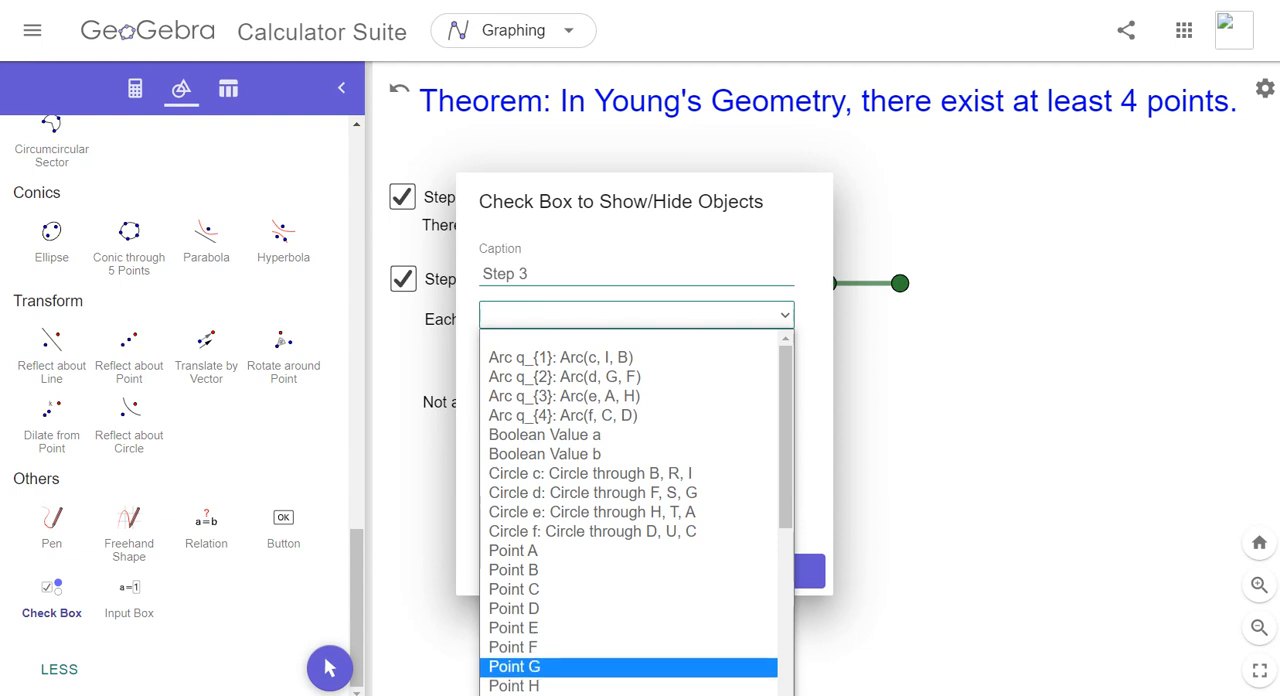
left_click(530, 666)
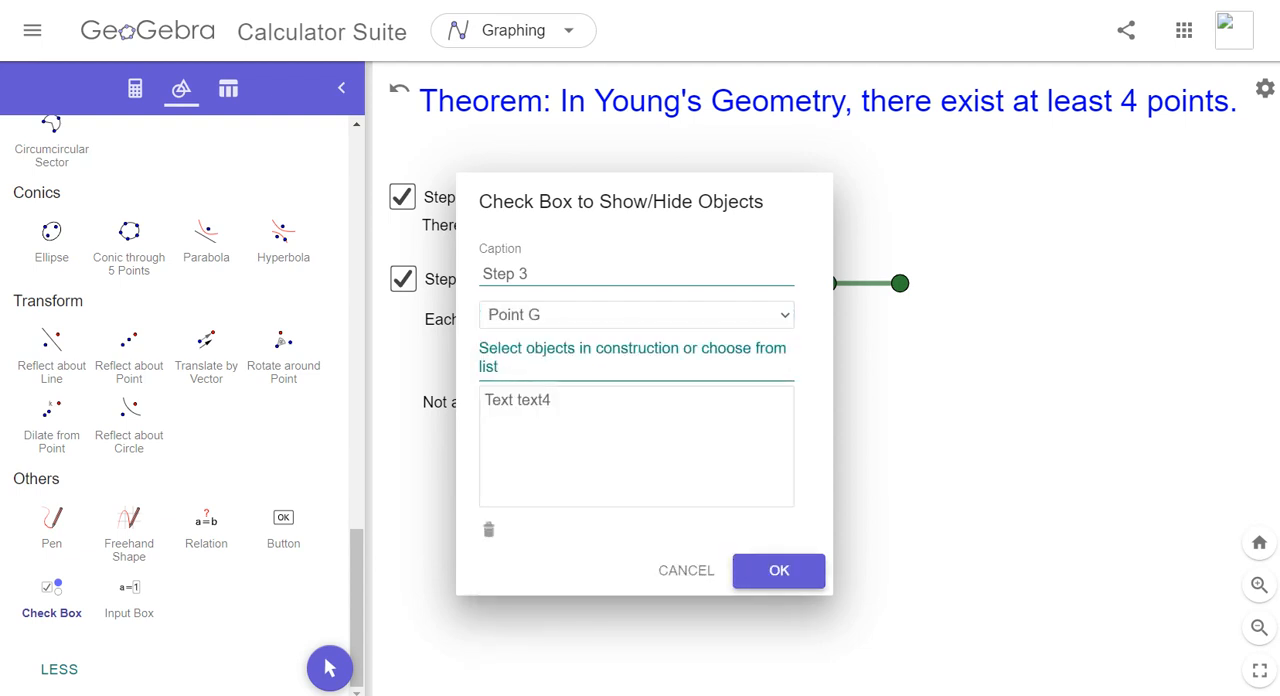
left_click(779, 570)
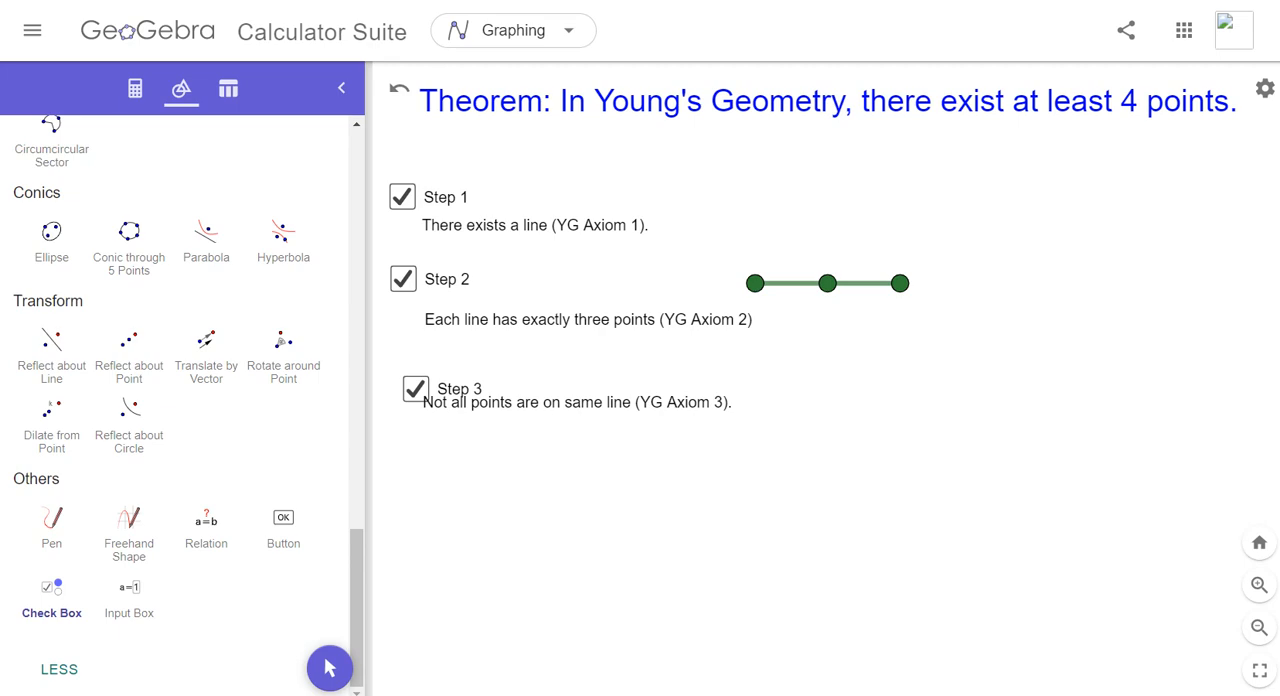
- Make the hidden point G at (0, 0) visible in the construction
left_click_drag(357, 608, 357, 210)
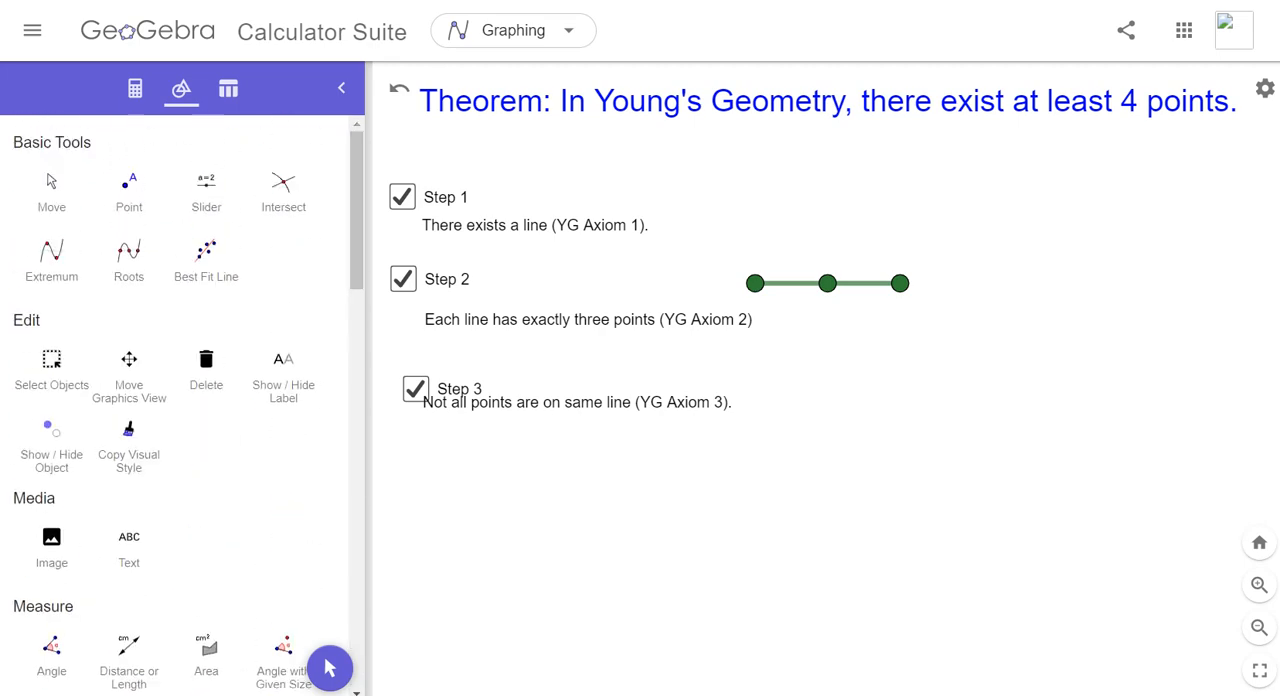
left_click(135, 89)
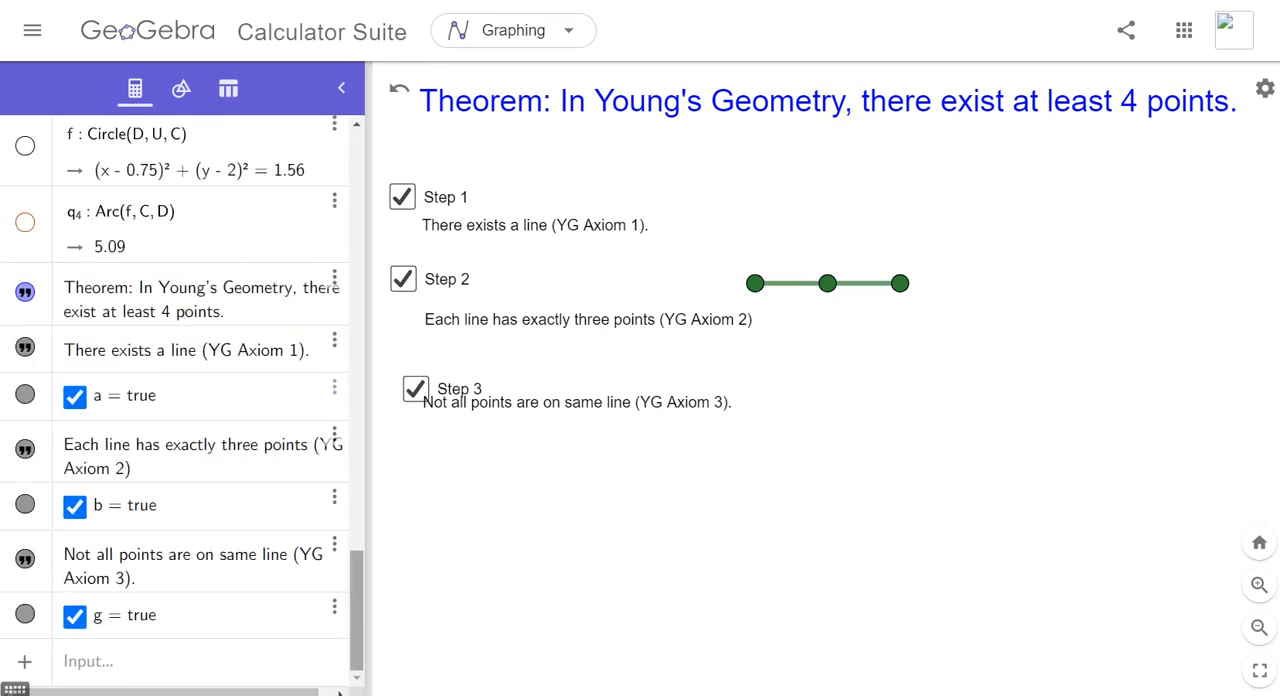
left_click_drag(357, 611, 357, 220)
left_click(25, 281)
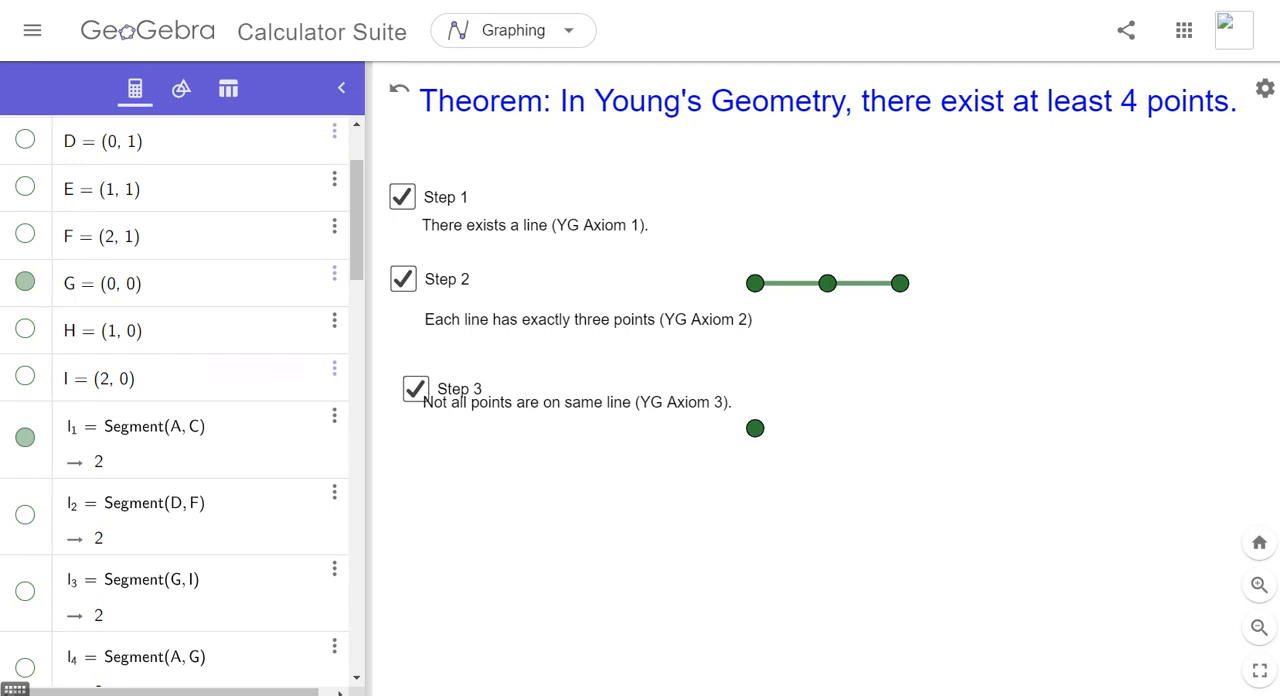
- Test the Step 3 check box by toggling it off and on, and move the Axiom 3 text beneath its caption
left_click(416, 389)
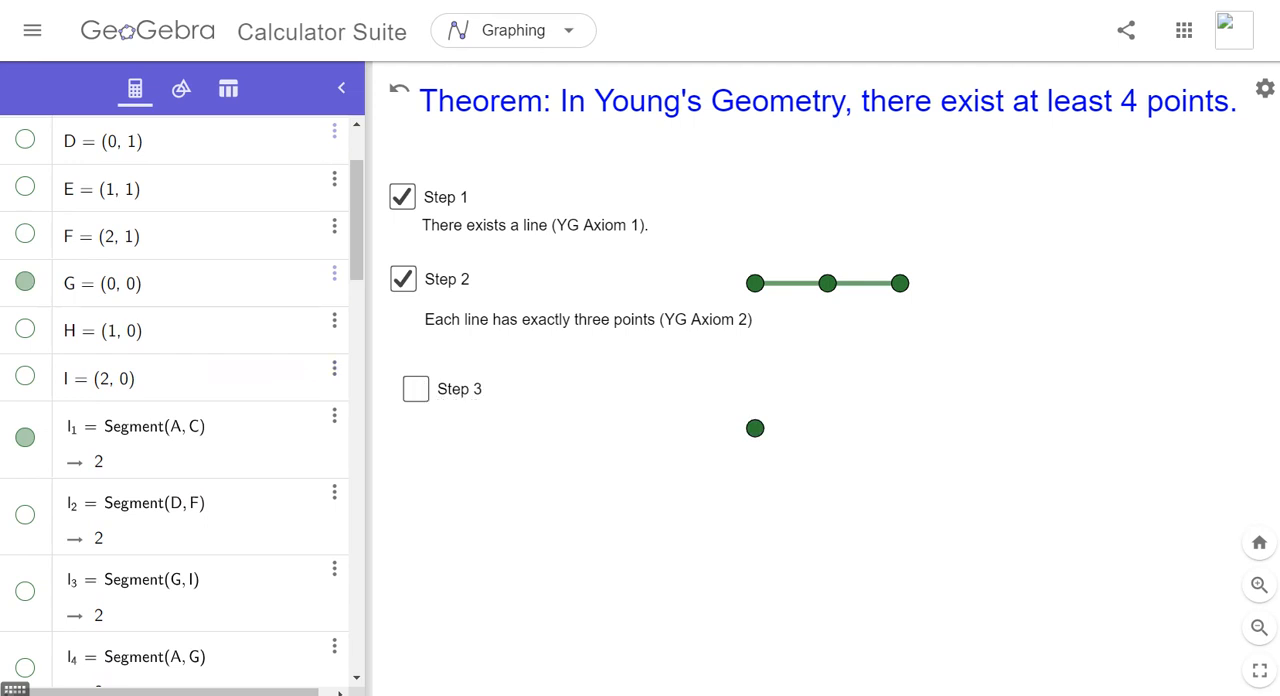
left_click(416, 389)
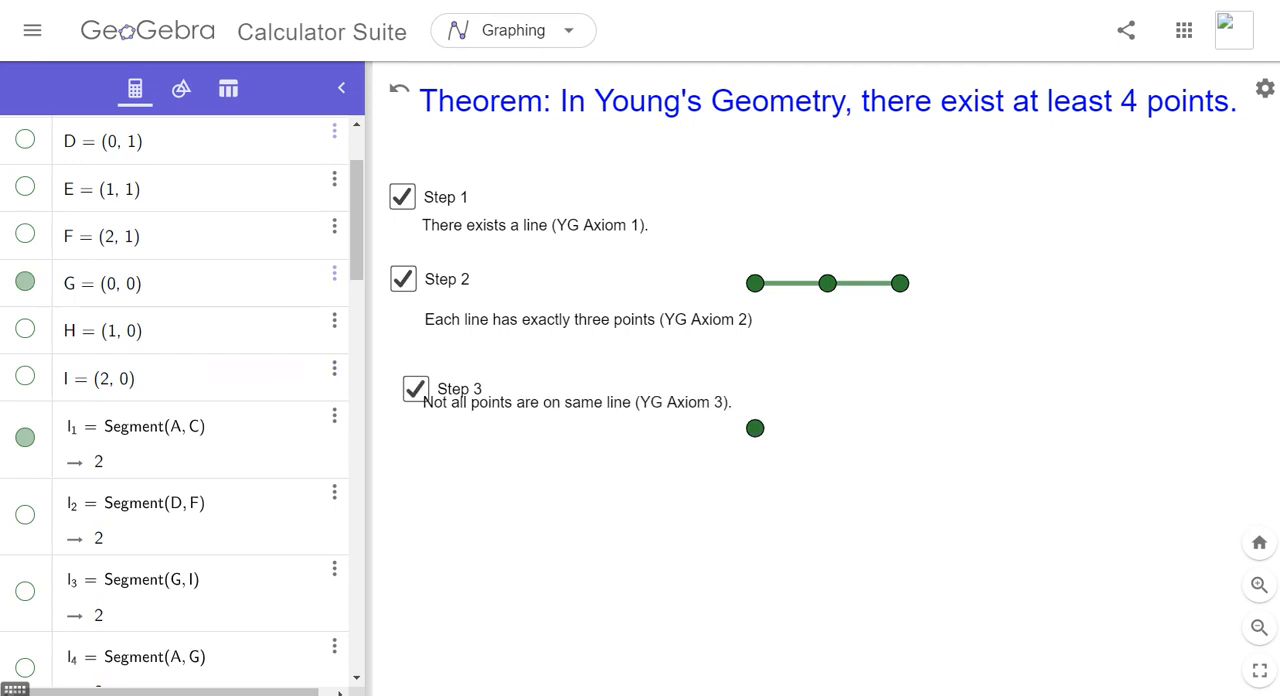
left_click_drag(577, 403, 584, 428)
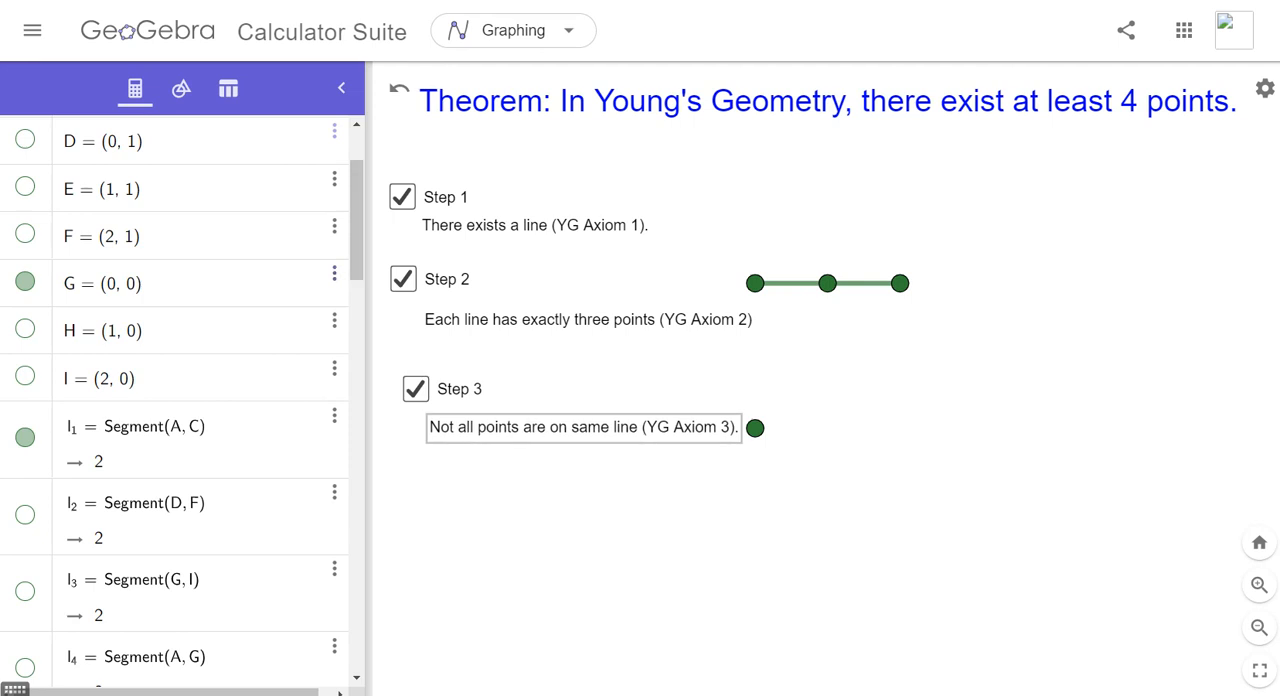
- Examine point C's condition to show object in its advanced settings, and find the matching check box variables in the object list
left_click(900, 283)
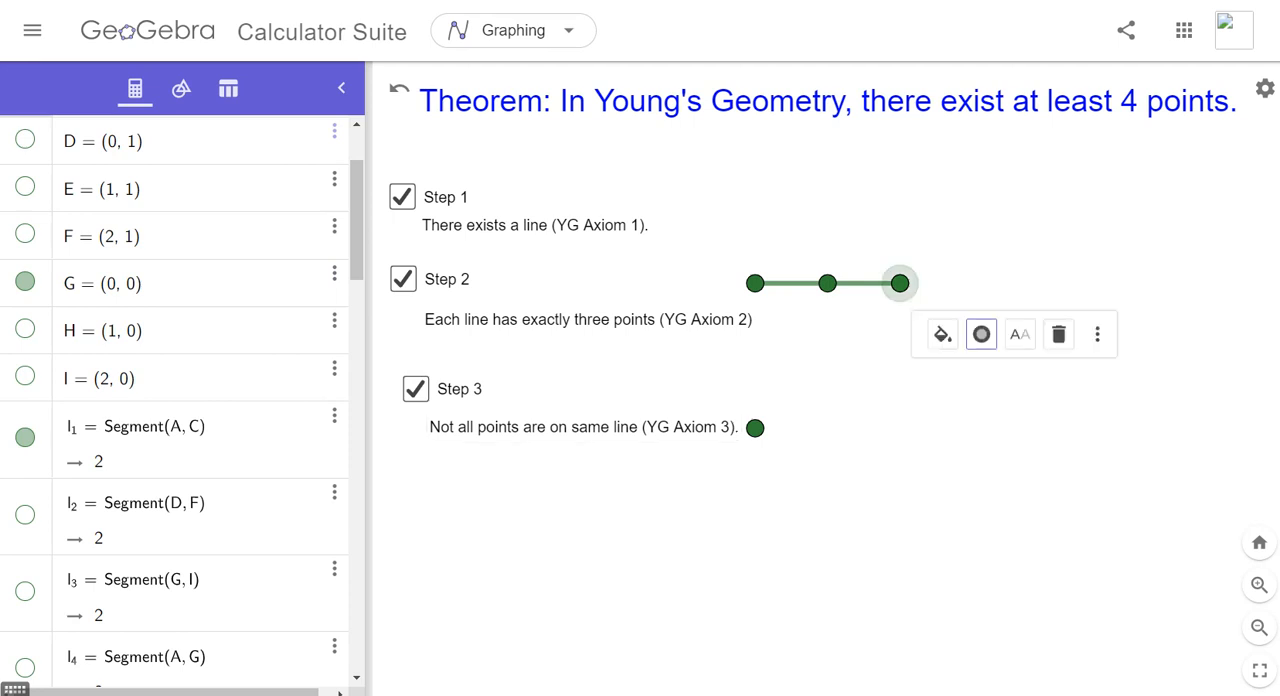
left_click(1097, 334)
left_click(1155, 466)
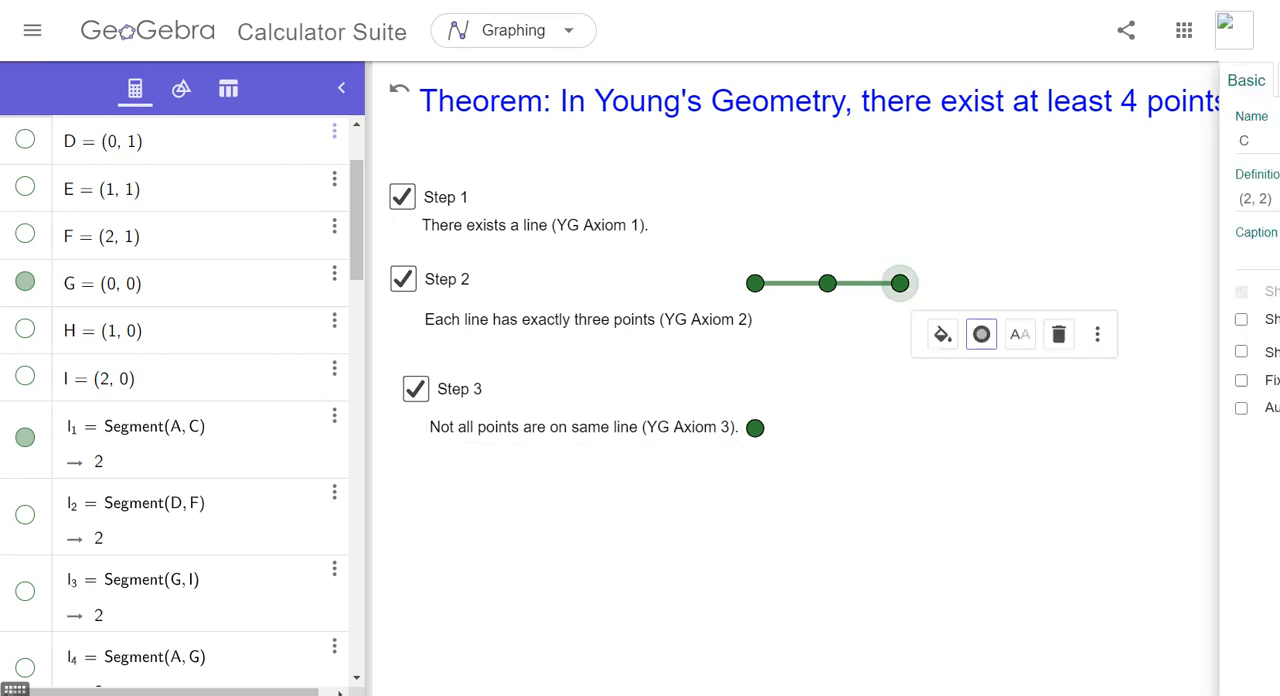
left_click(1107, 80)
left_click(1025, 80)
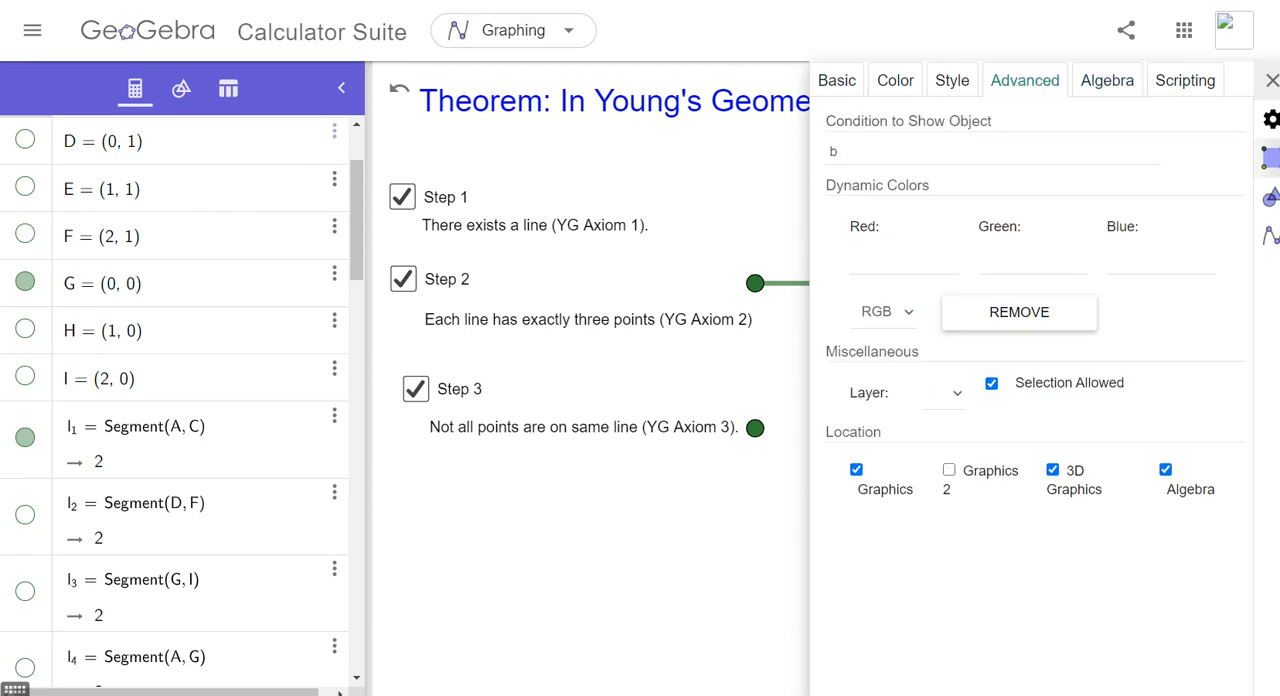
left_click_drag(842, 152, 822, 152)
left_click(1271, 81)
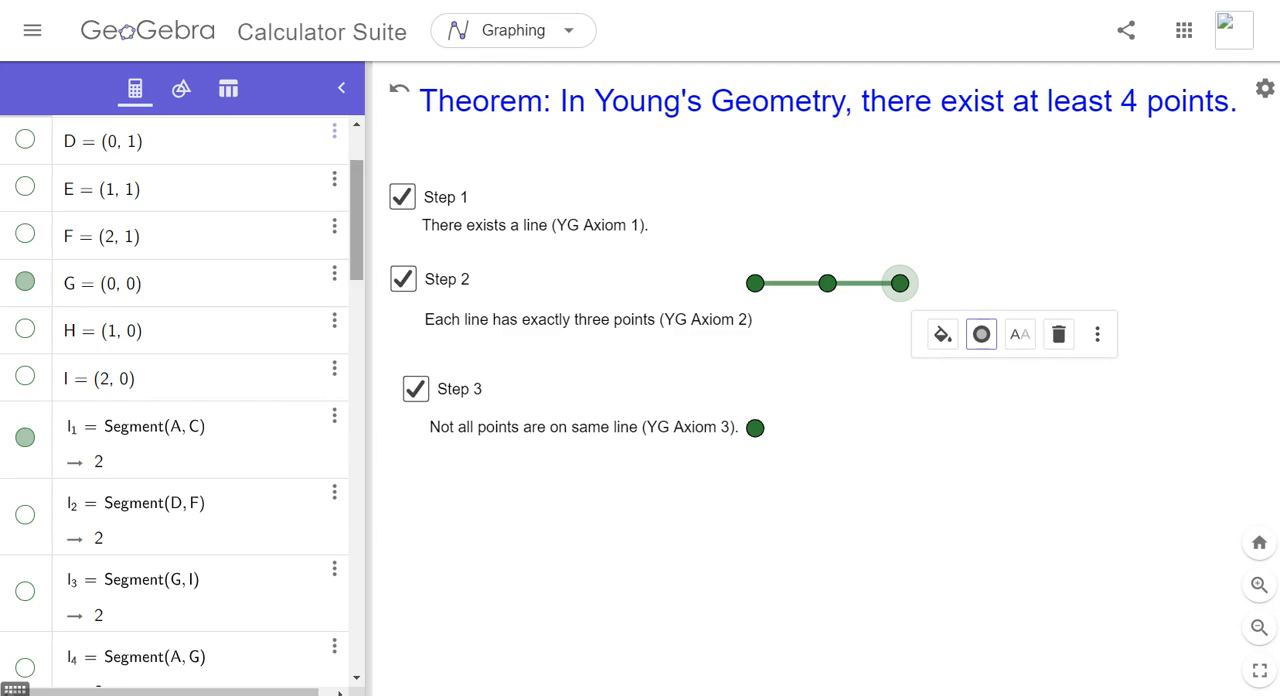
left_click_drag(357, 220, 357, 610)
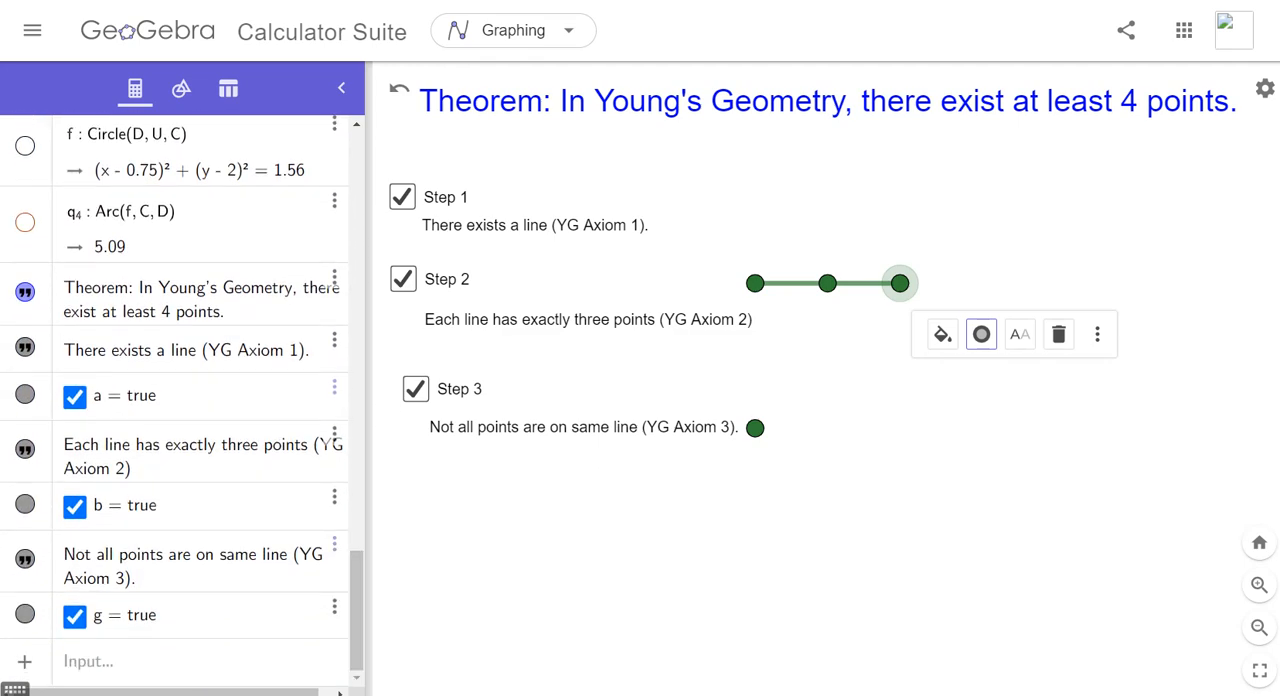
mouse_move(91, 375)
left_mouse_down()
mouse_move(69, 380)
mouse_move(98, 412)
mouse_move(88, 380)
left_mouse_up()
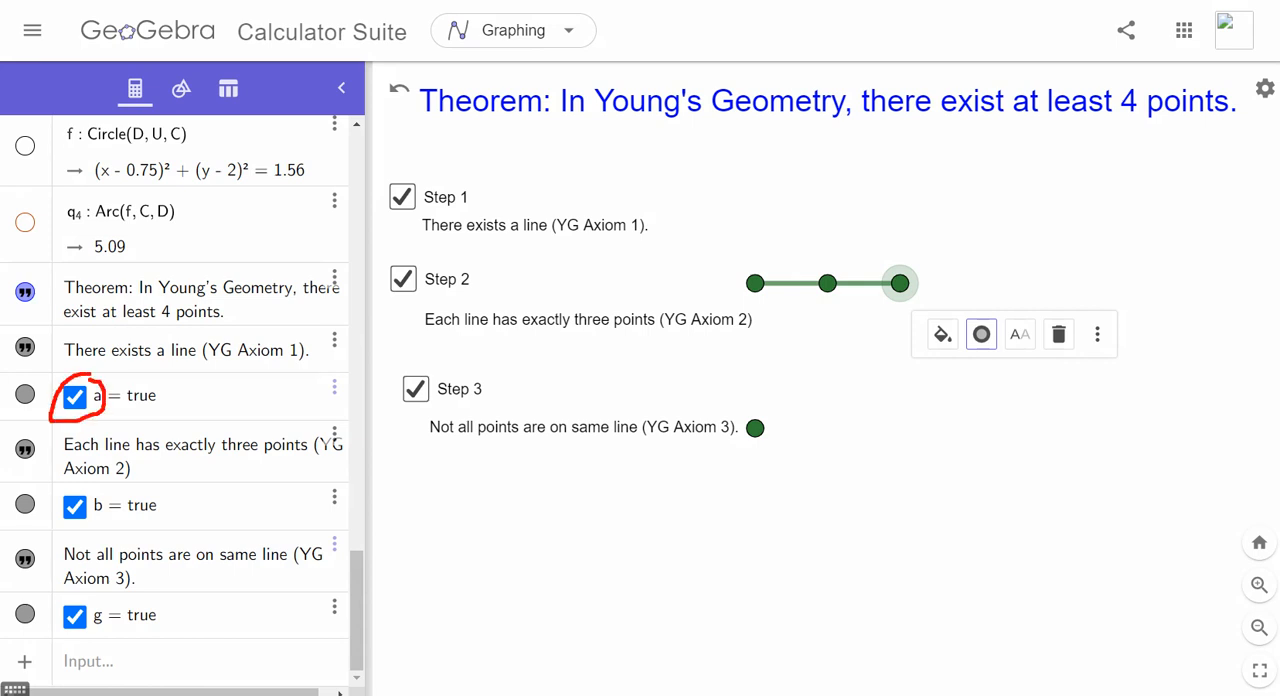
- Test the Step 2 and Step 3 check boxes by toggling each one off and back on
left_click_drag(91, 514, 105, 515)
key("Escape")
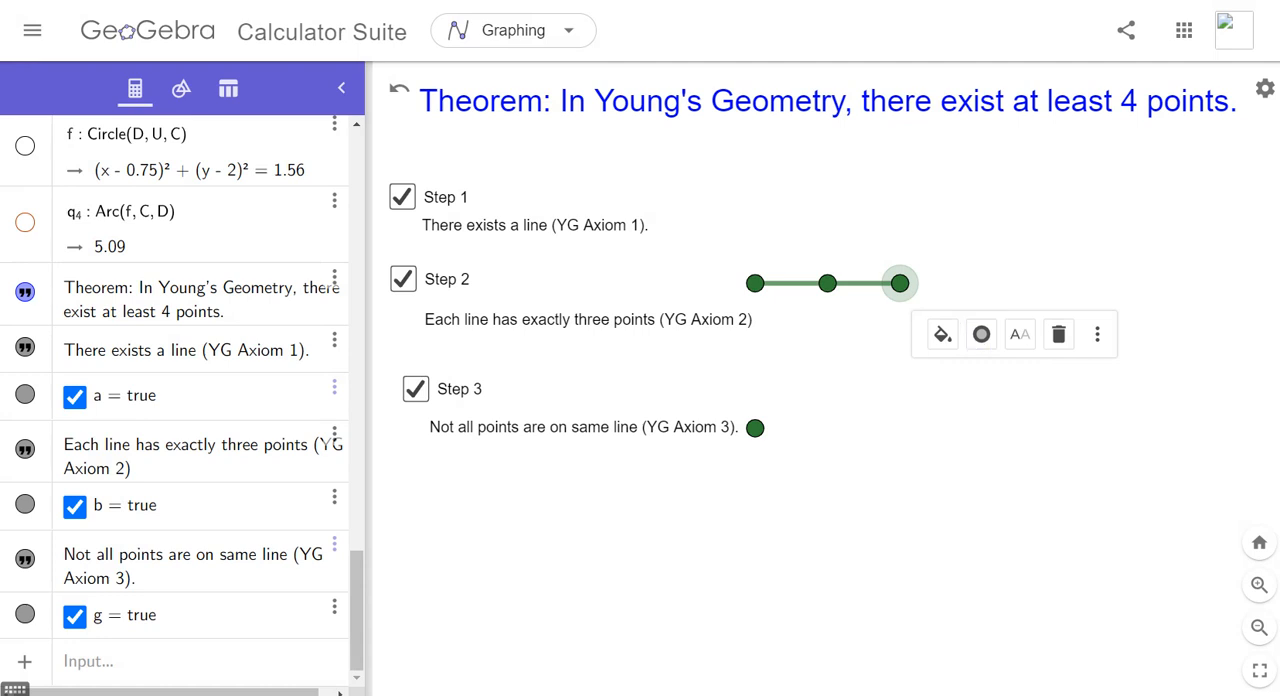
left_click(403, 279)
left_click(403, 279)
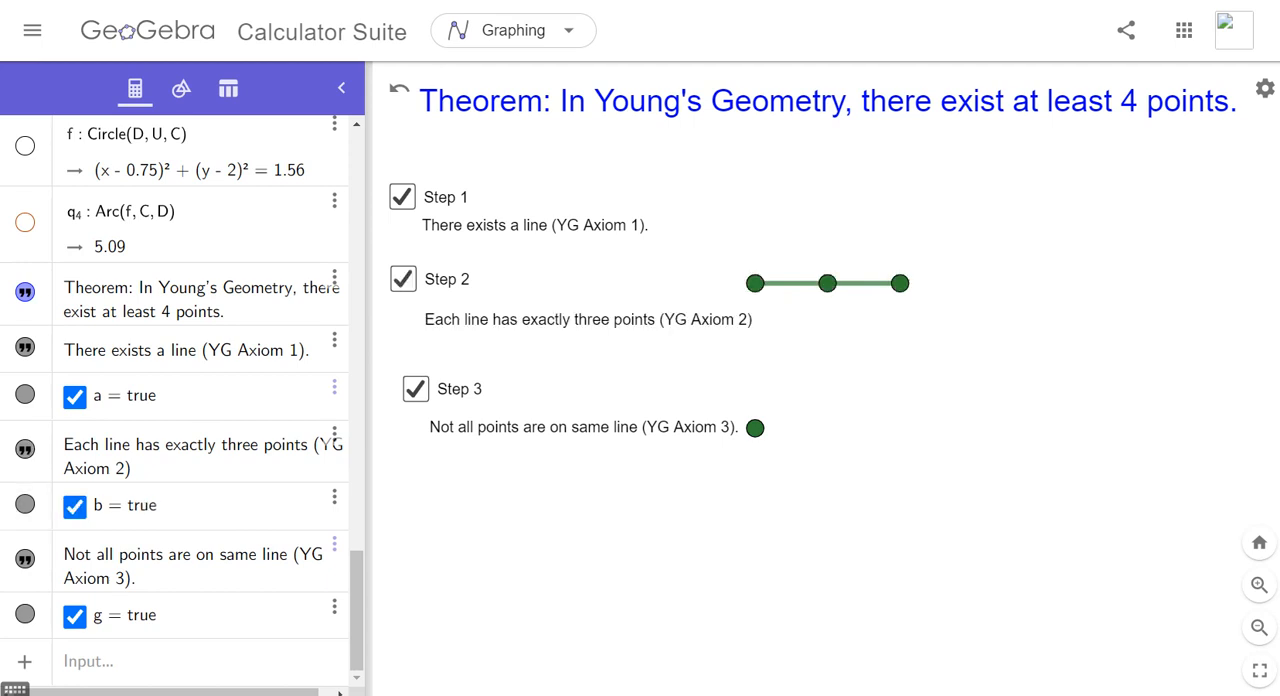
left_click(416, 389)
left_click(416, 389)
- Try using c as point G's condition to show object in its advanced settings
scroll(175, 400, "up", 15)
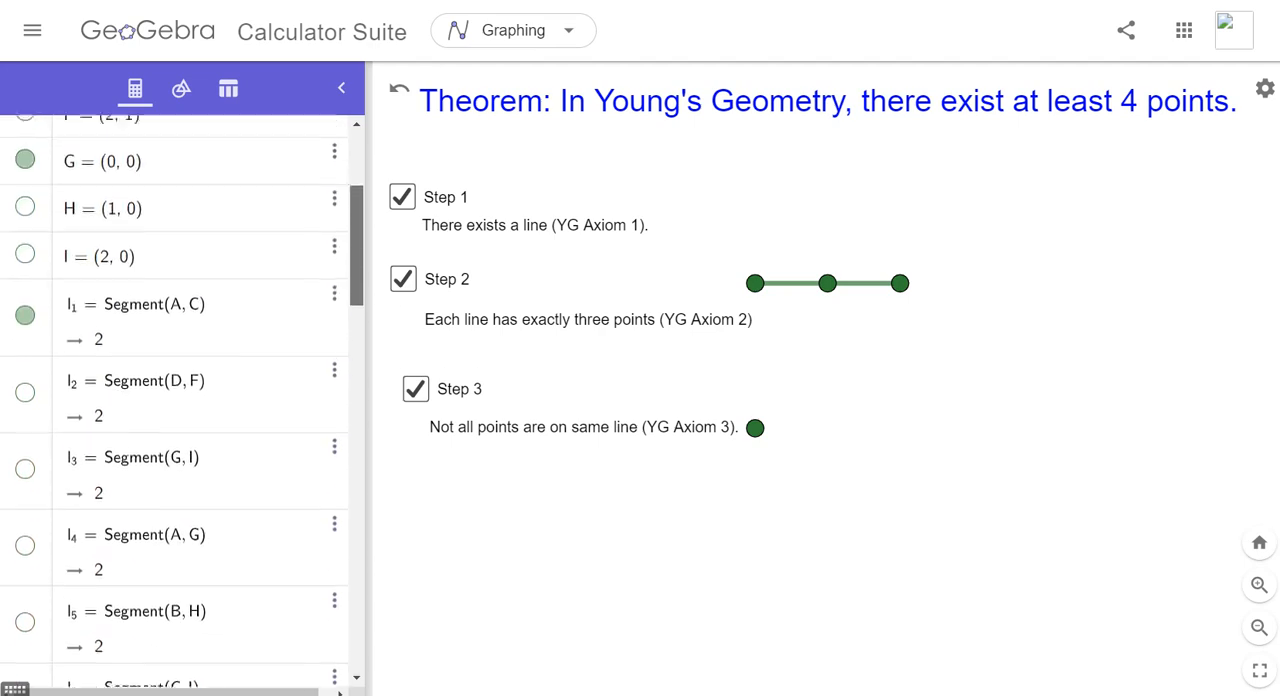
scroll(175, 400, "up", 2)
left_click(334, 197)
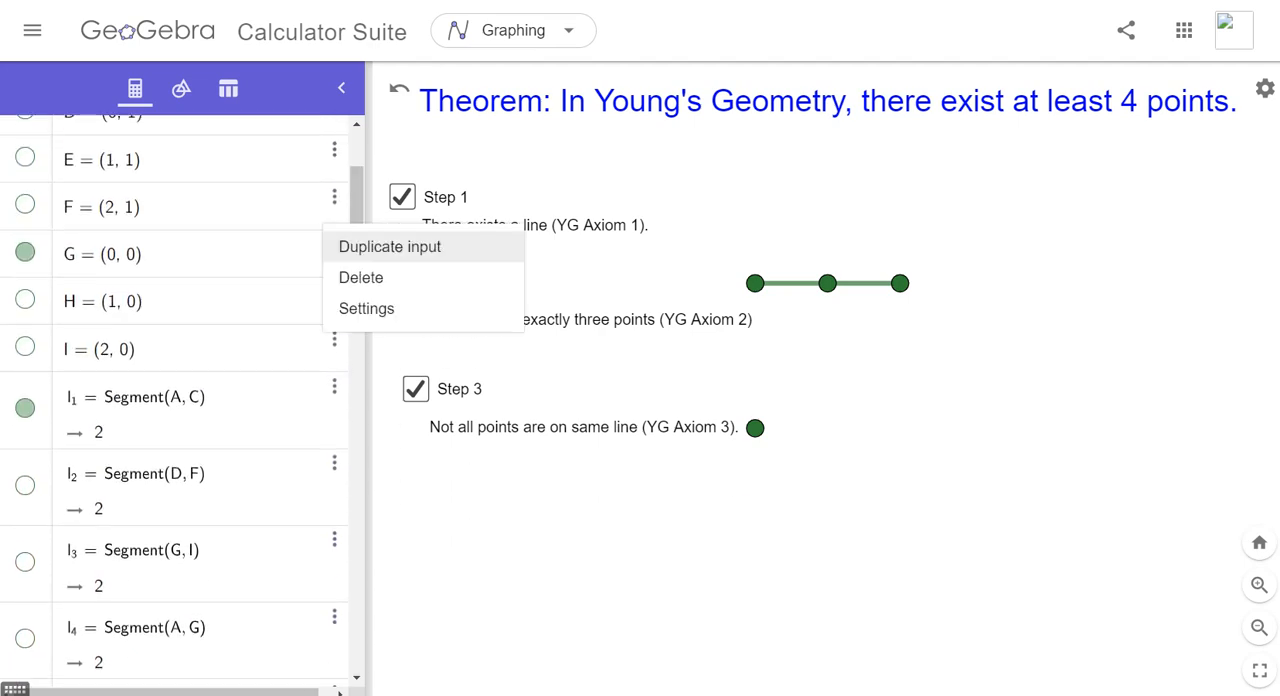
left_click(366, 308)
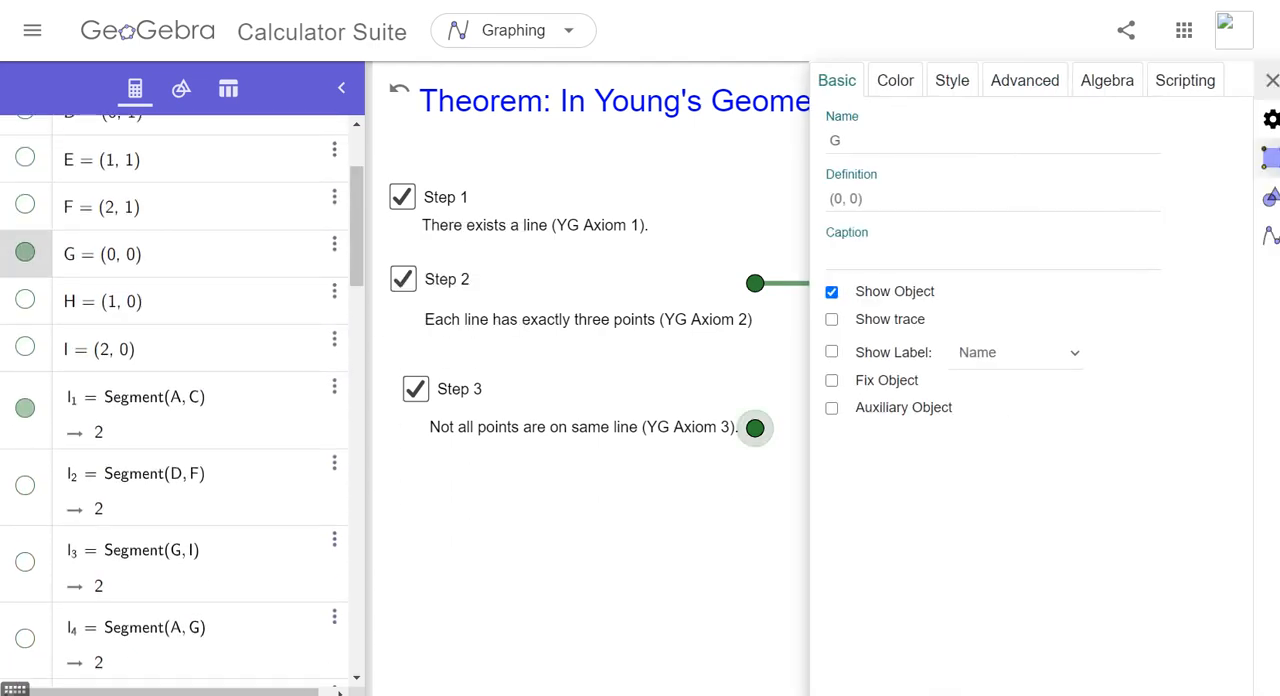
double_click(836, 141)
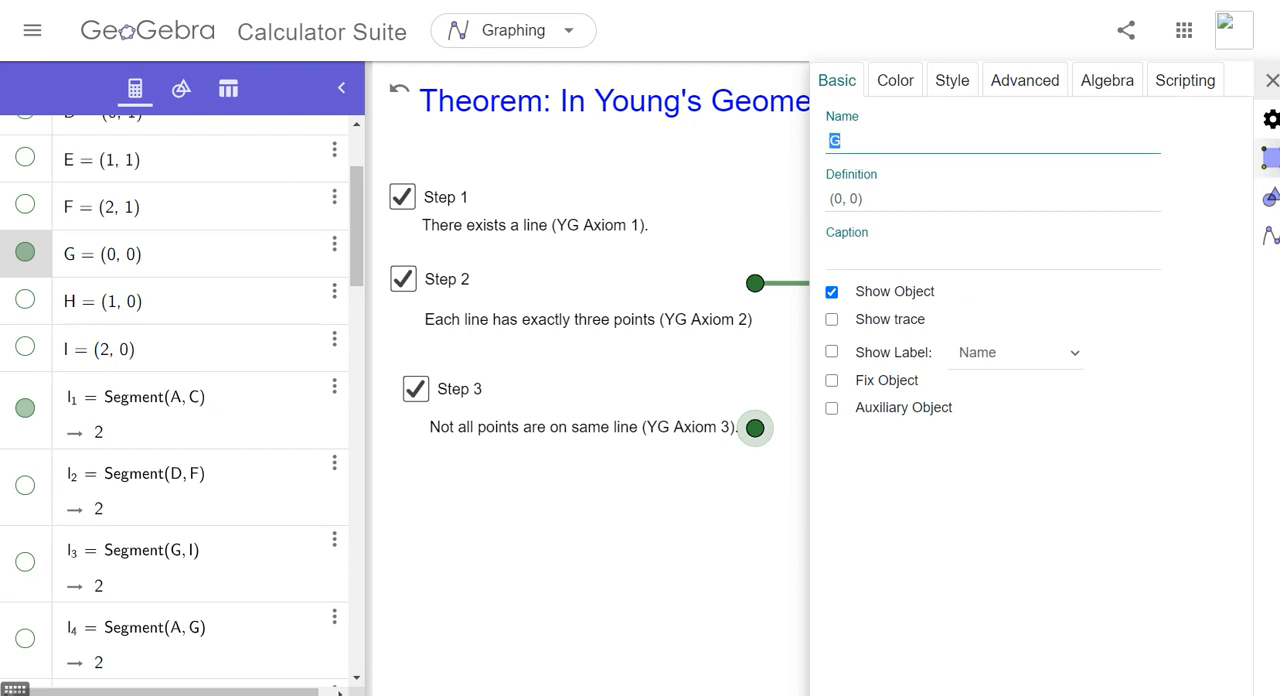
left_click(1024, 80)
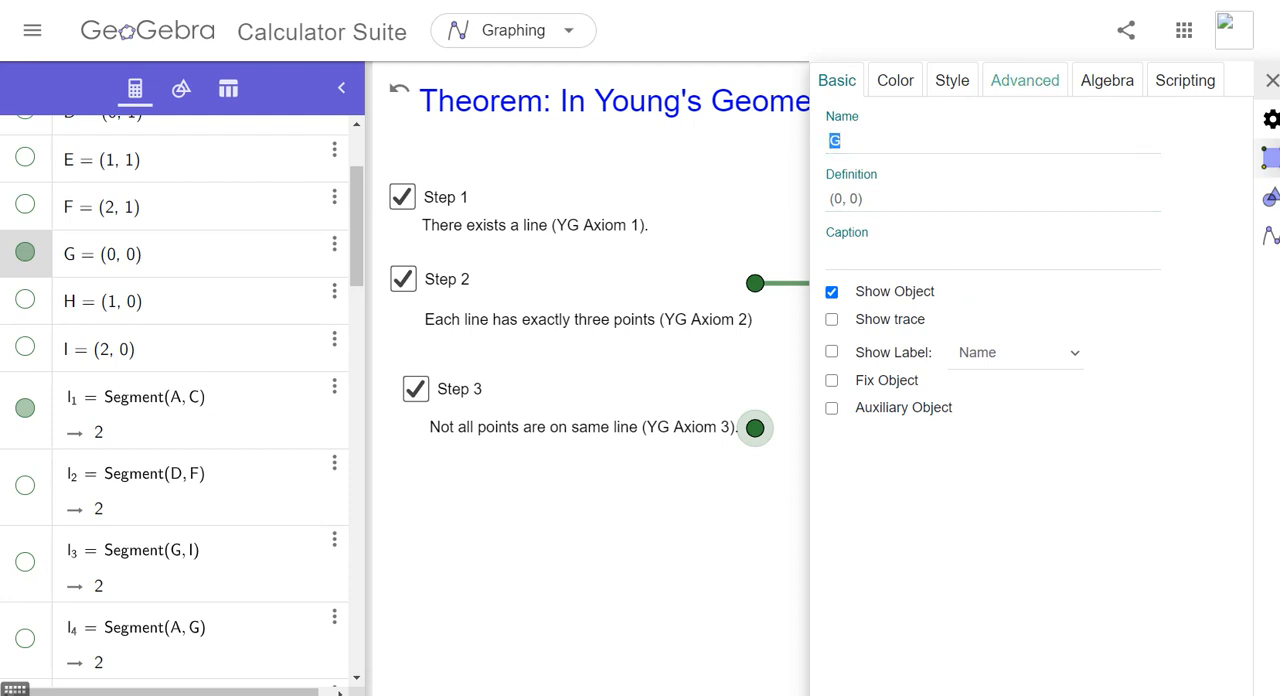
left_click(992, 152)
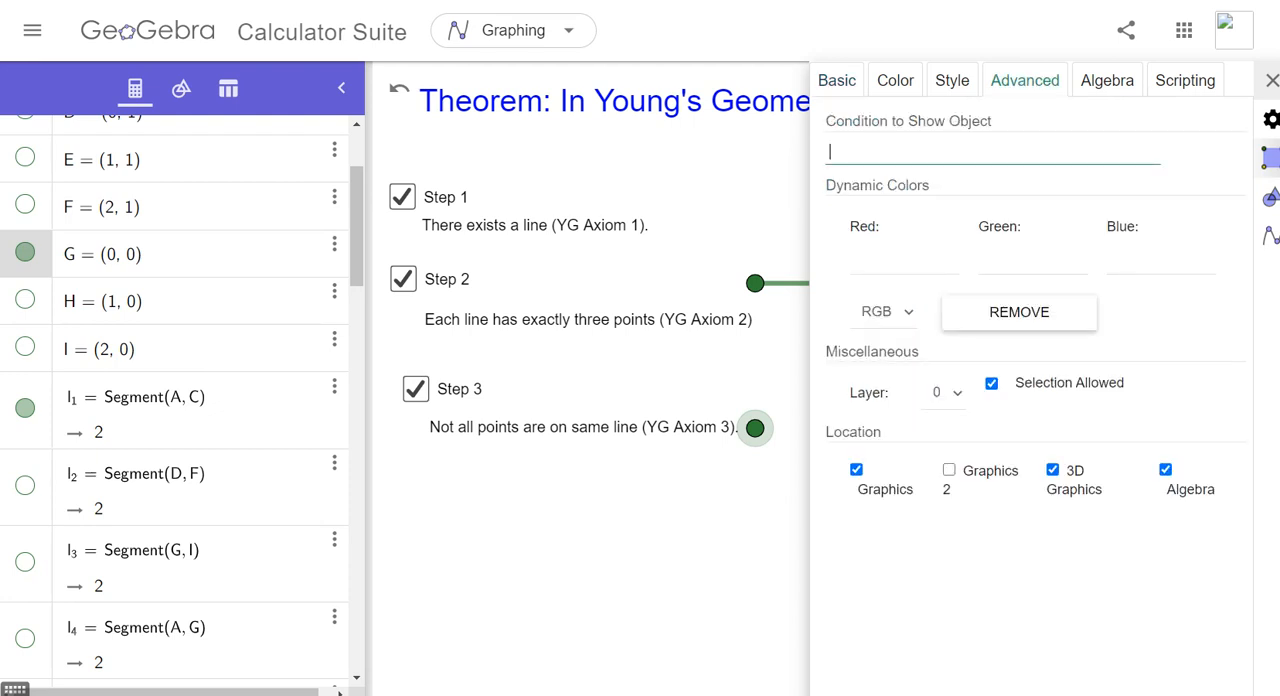
type("c")
key("ctrl+v")
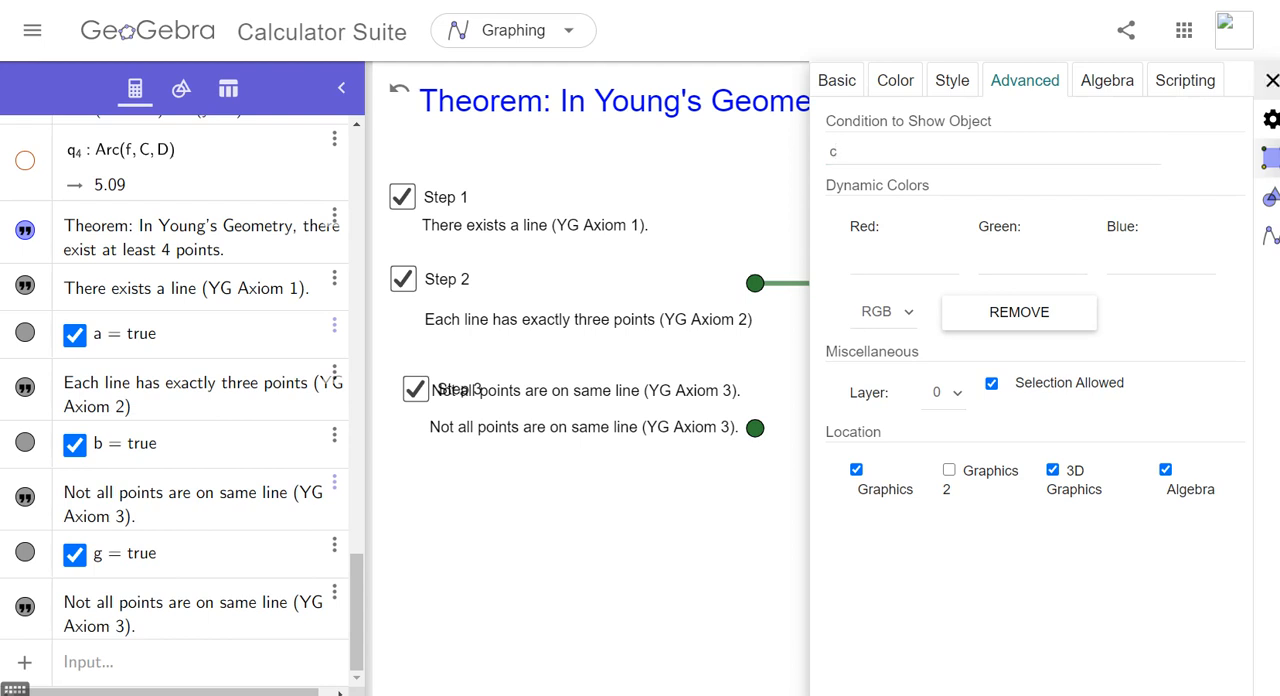
left_click(1272, 80)
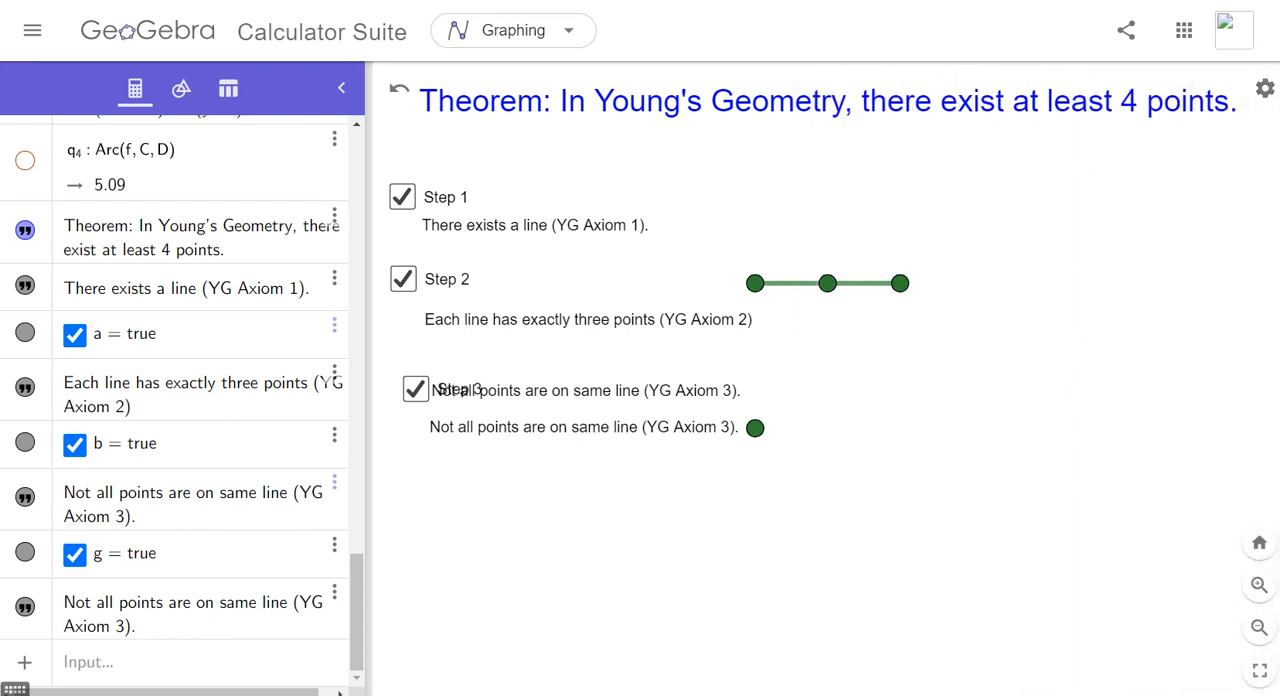
- Toggle the Step 3 check box to test it, and move it below the two overlapping Axiom 3 texts
left_click(416, 389)
left_click(416, 389)
left_click(416, 389)
left_click(416, 389)
left_click_drag(415, 389, 410, 457)
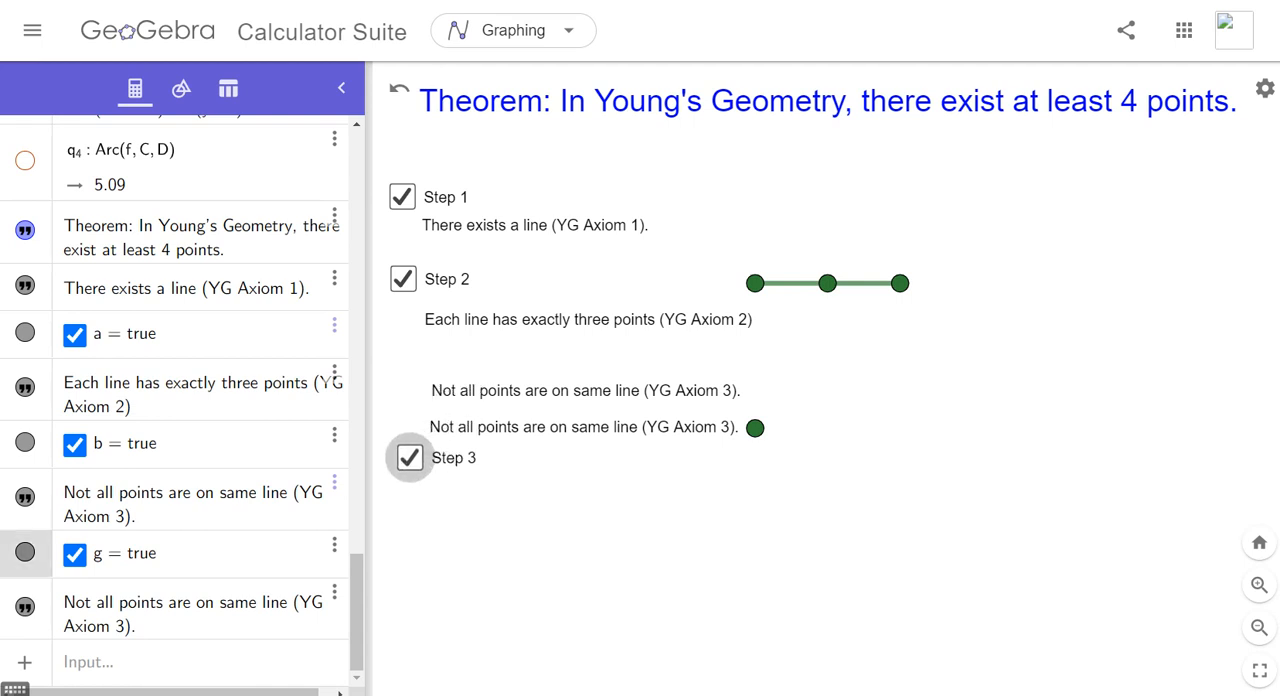
- Set point G's condition to show object to g, matching the Step 3 check box variable
left_click(755, 427)
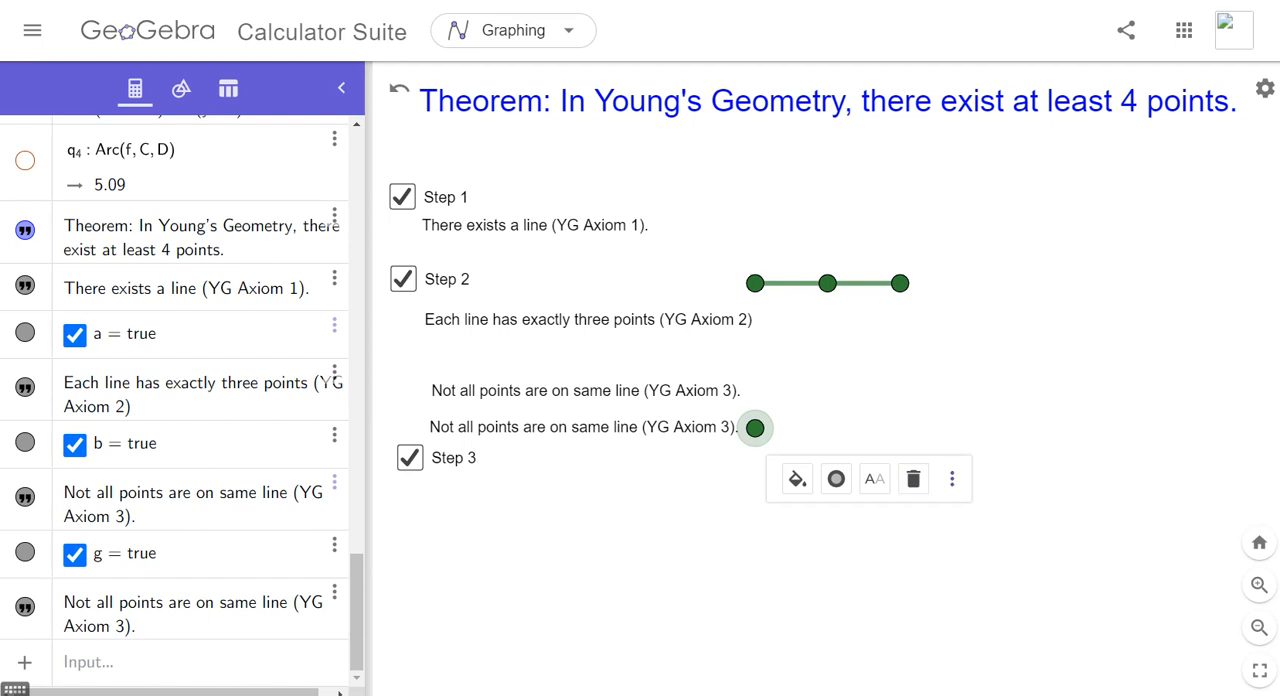
left_click(952, 478)
left_click(1020, 608)
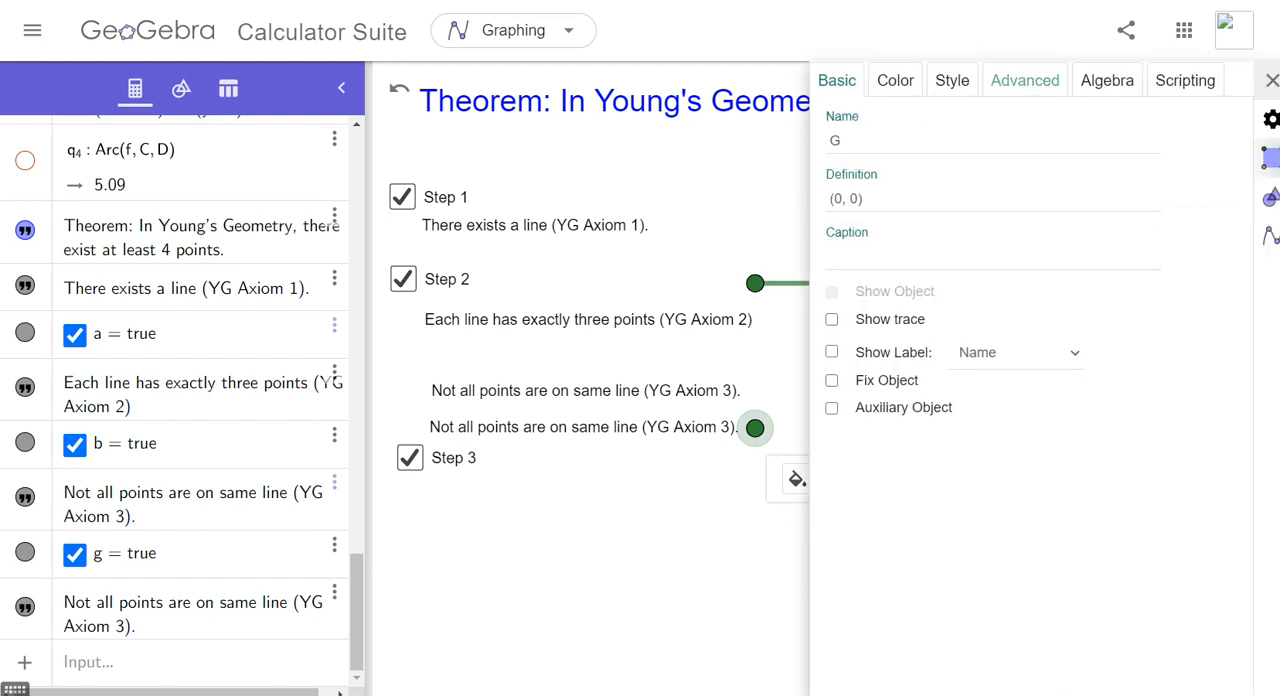
left_click(1025, 80)
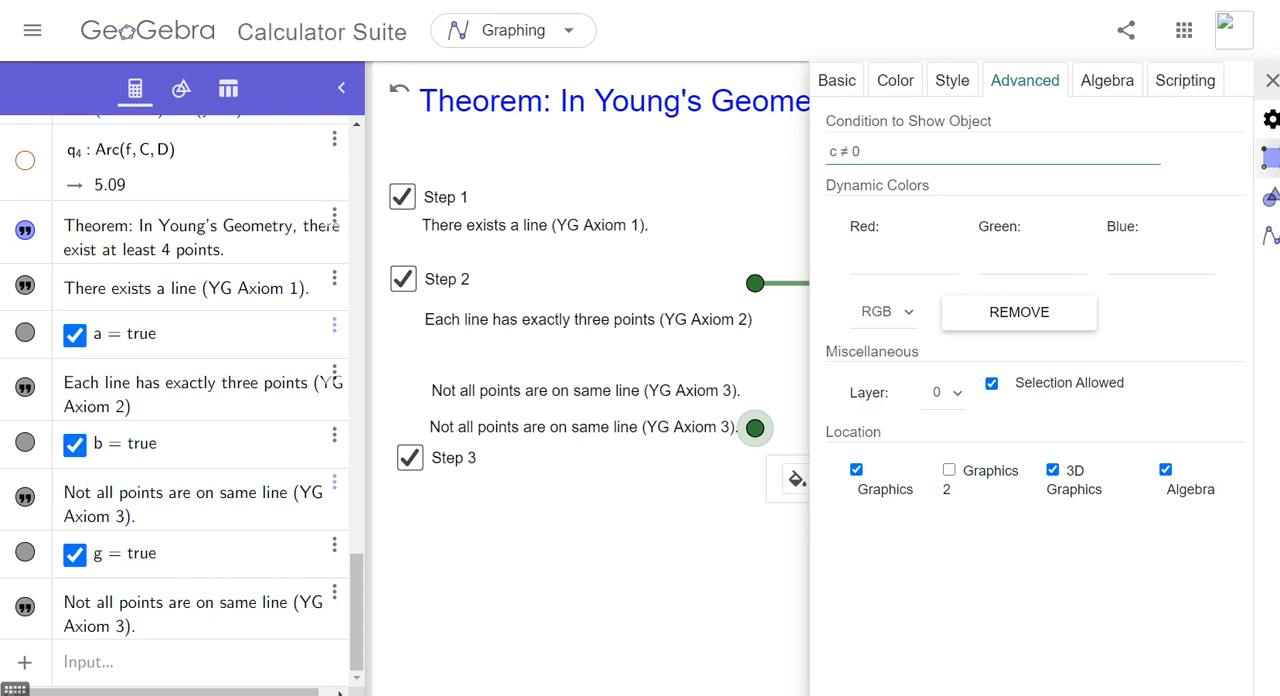
left_click_drag(860, 152, 840, 152)
key("BackSpace")
left_click_drag(94, 345, 110, 346)
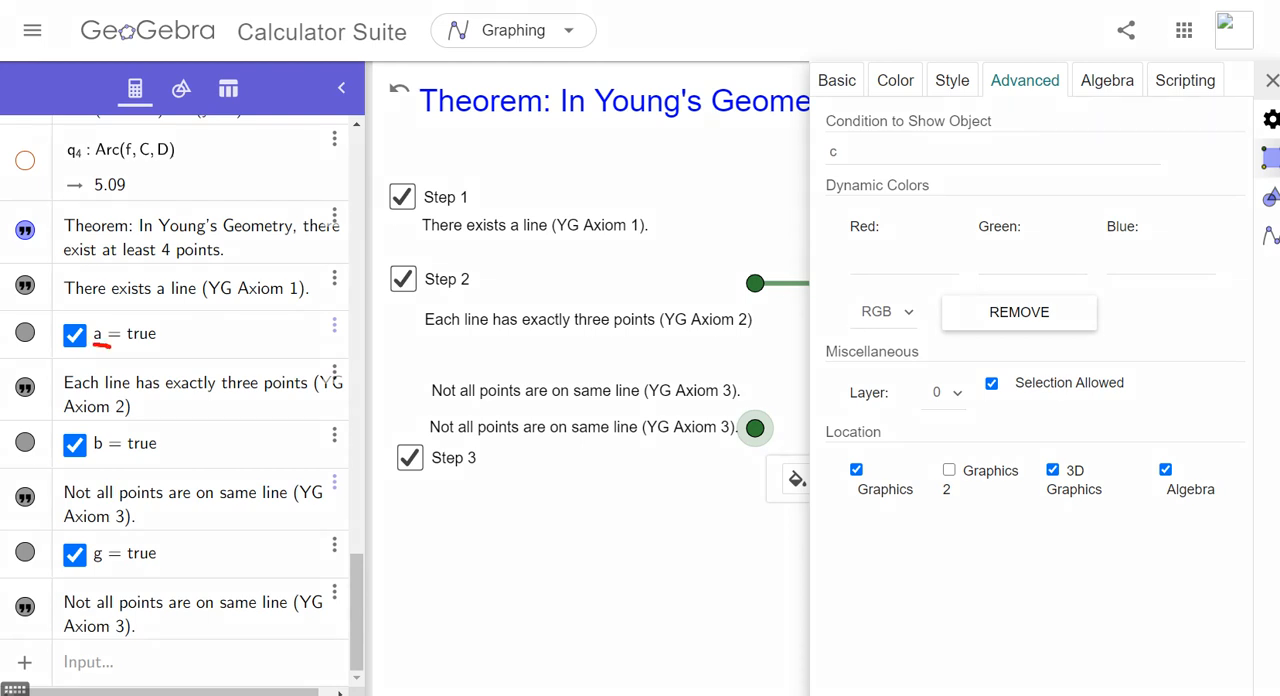
left_click_drag(93, 454, 109, 455)
left_click_drag(100, 565, 112, 566)
mouse_move(868, 136)
left_mouse_down()
mouse_move(844, 134)
mouse_move(872, 163)
mouse_move(876, 140)
mouse_move(827, 152)
left_mouse_up()
key("Escape")
key("BackSpace")
type("g")
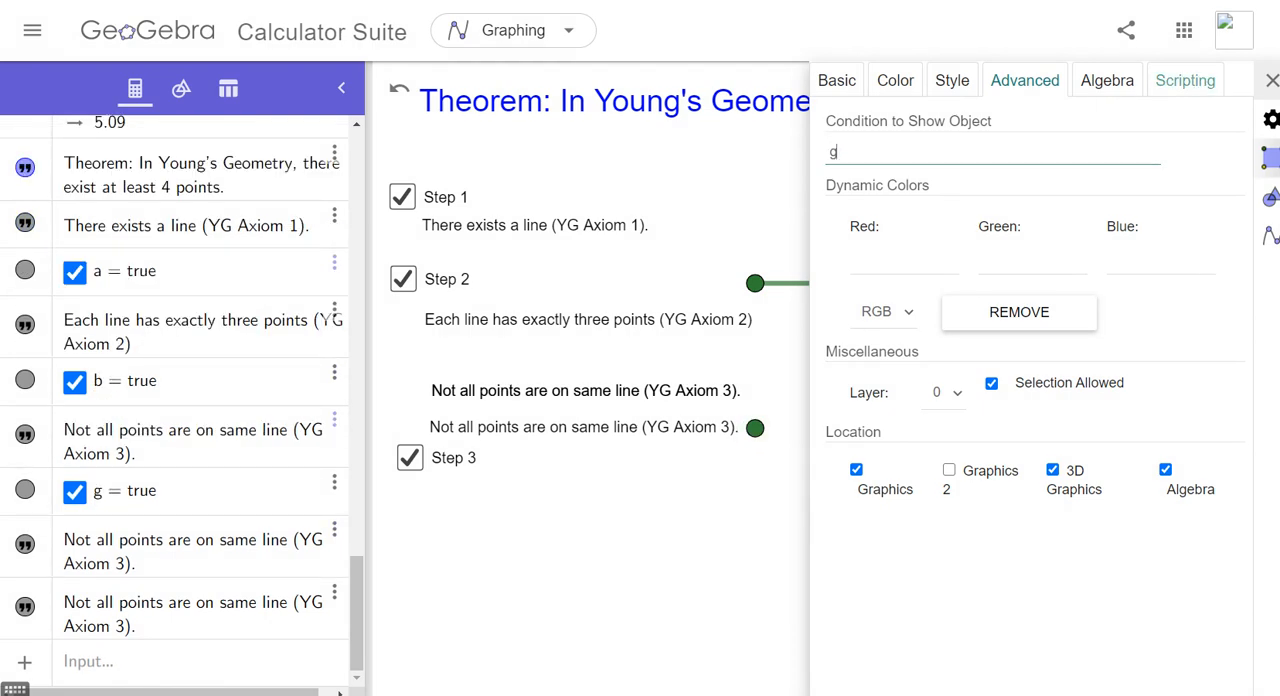
left_click(1272, 80)
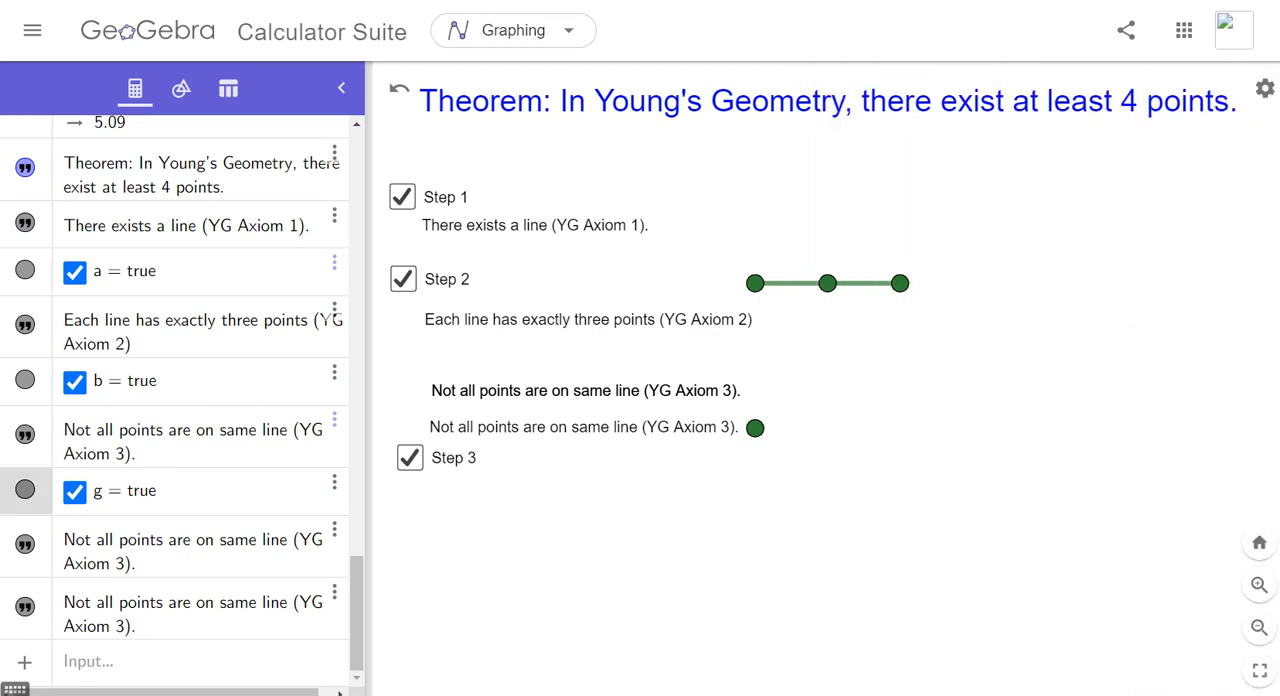
- Test whether the Step 3 check box controls point G by toggling it off and on
left_click(410, 458)
left_click(410, 458)
left_click(410, 458)
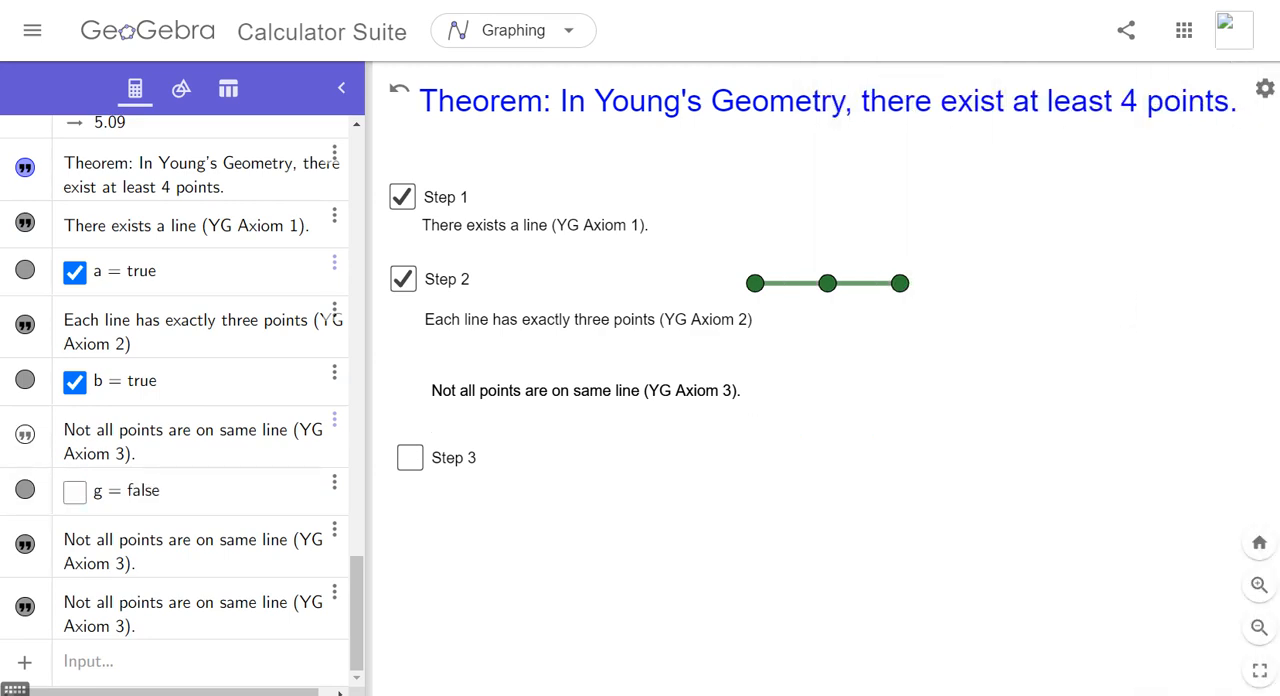
left_click(410, 458)
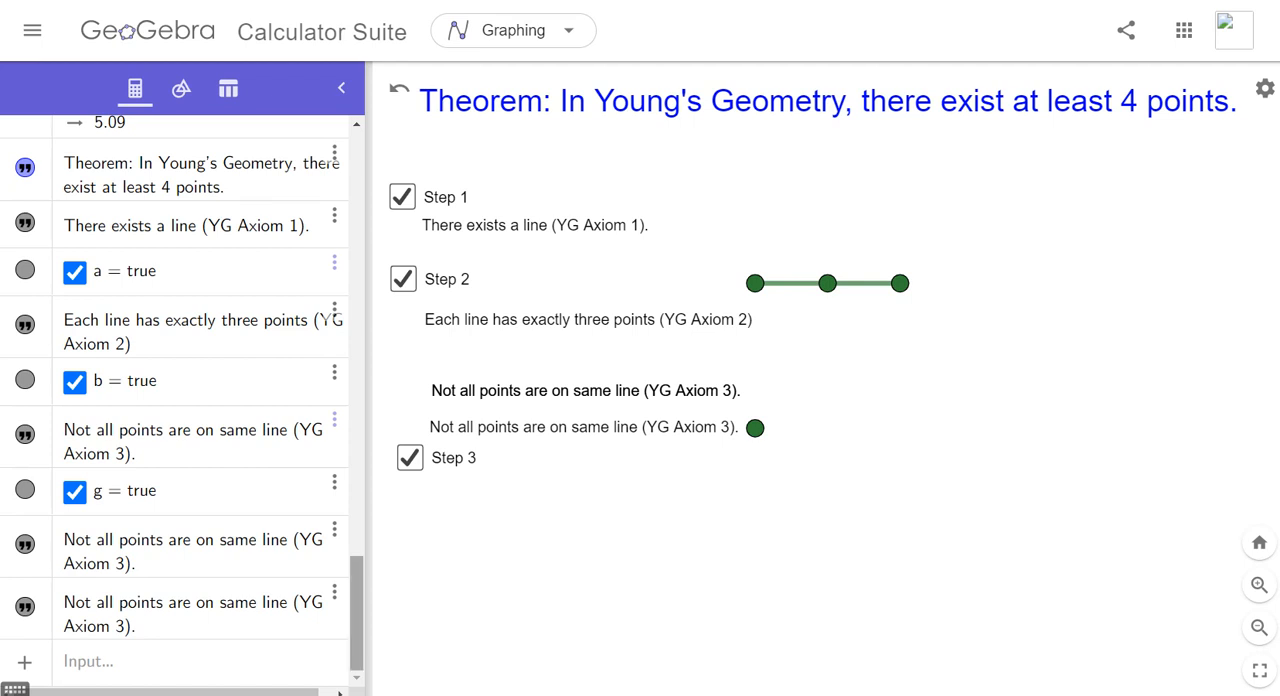
- Delete the last duplicate Axiom 3 text from the object list, and retest the Step 3 check box
left_click(334, 592)
left_click(361, 625)
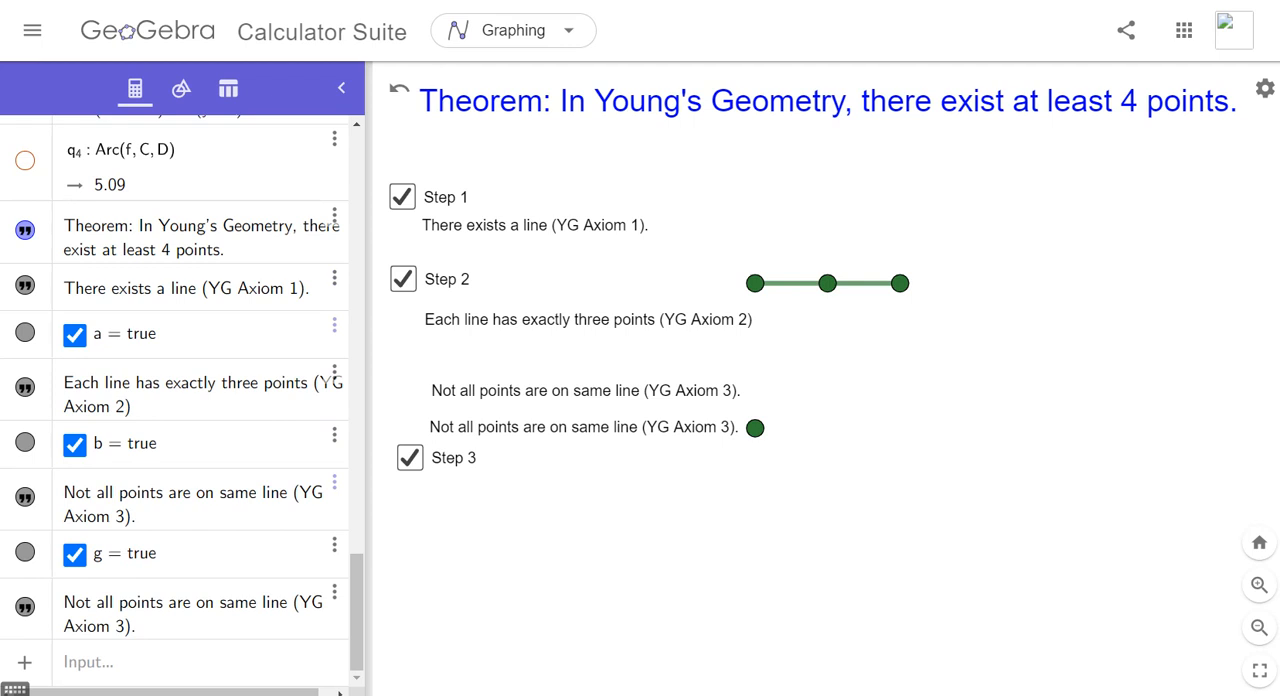
left_click(410, 458)
left_click(410, 458)
left_click(410, 458)
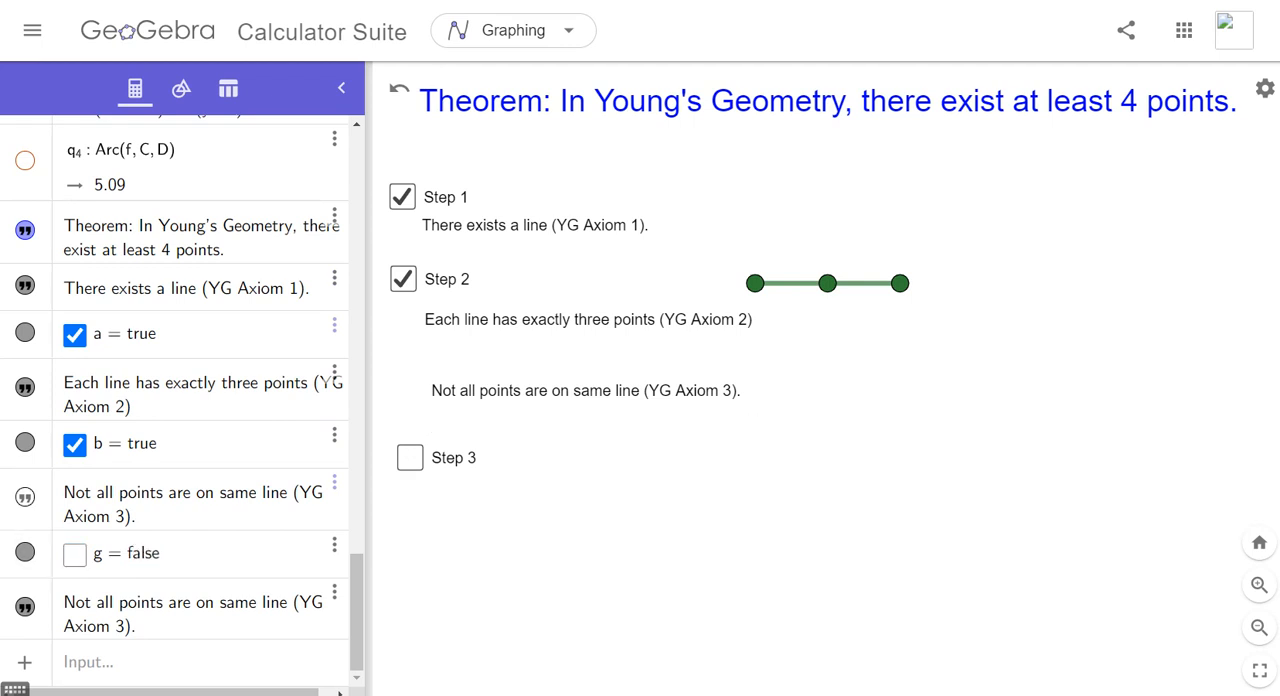
left_click(410, 458)
left_click(410, 458)
- Identify the Axiom 3 text that ignores the Step 3 check box and delete this remaining duplicate
right_click(505, 400)
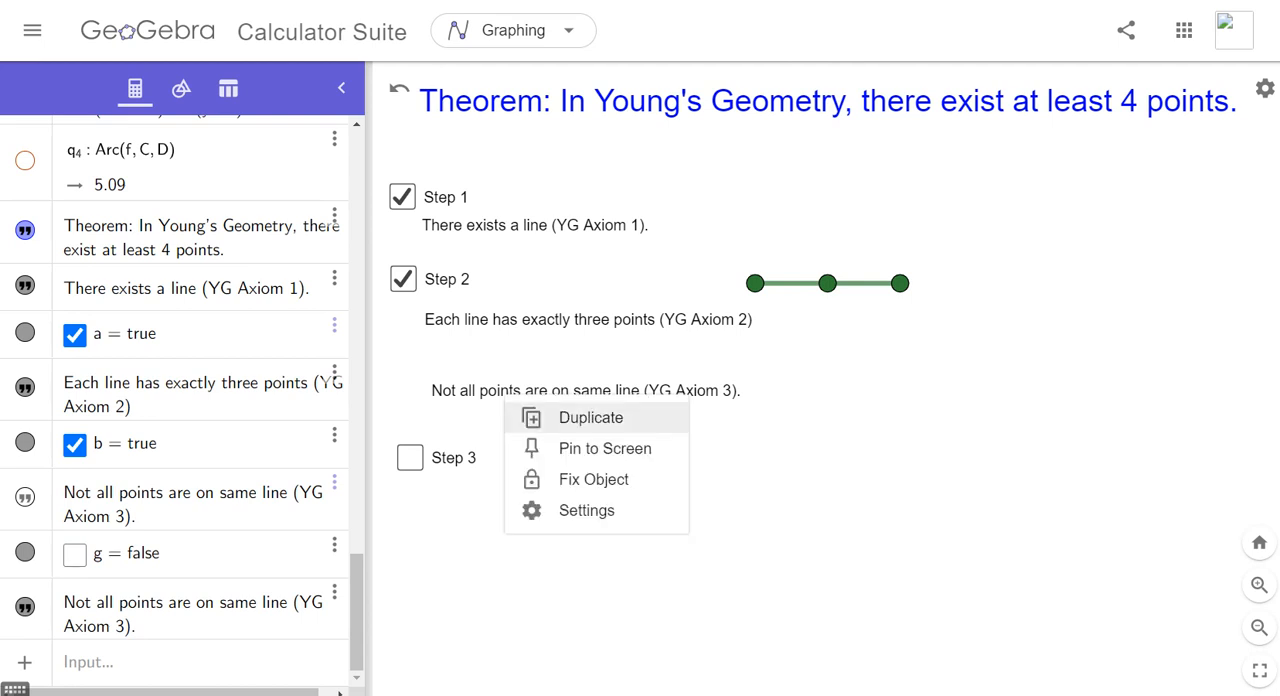
left_click(492, 391)
right_click(525, 392)
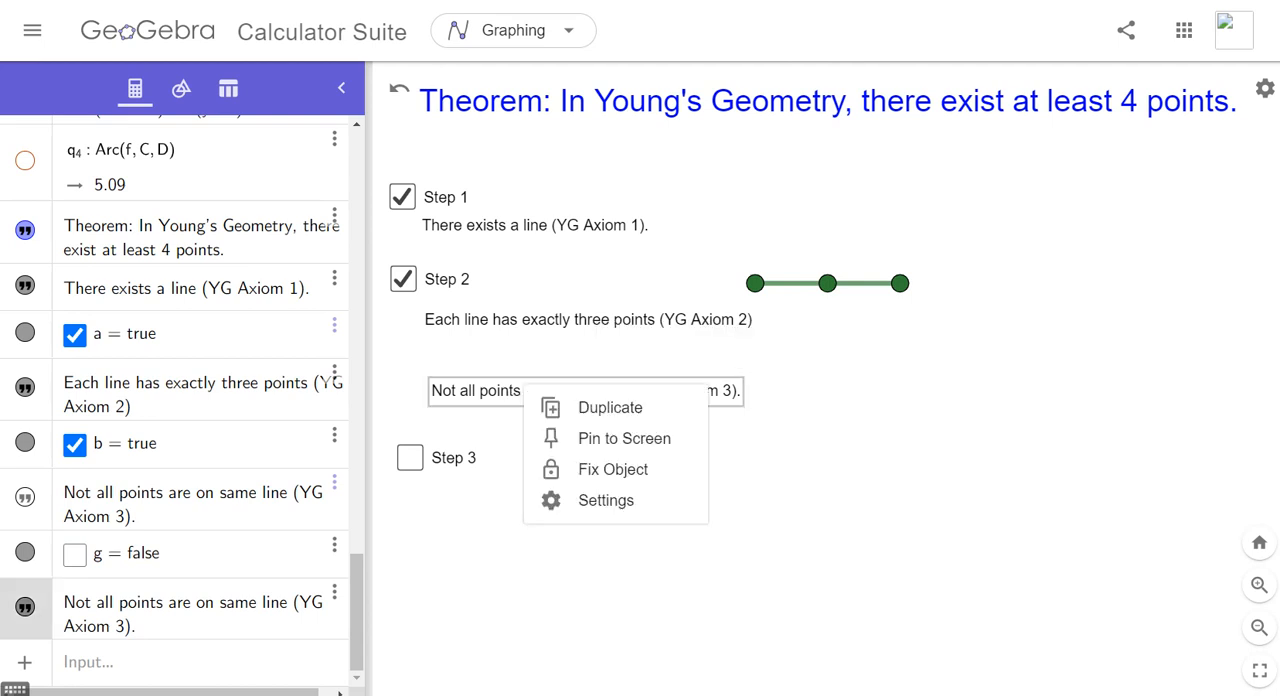
left_click(494, 391)
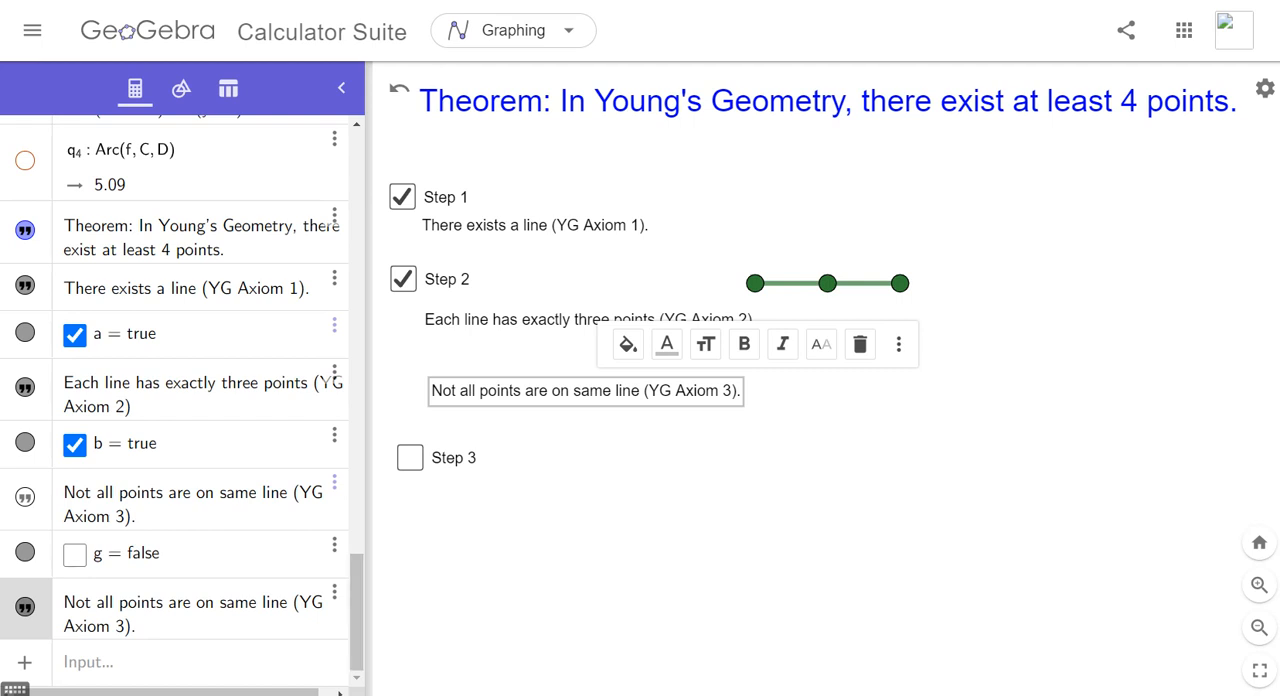
left_click(410, 458)
left_click(410, 458)
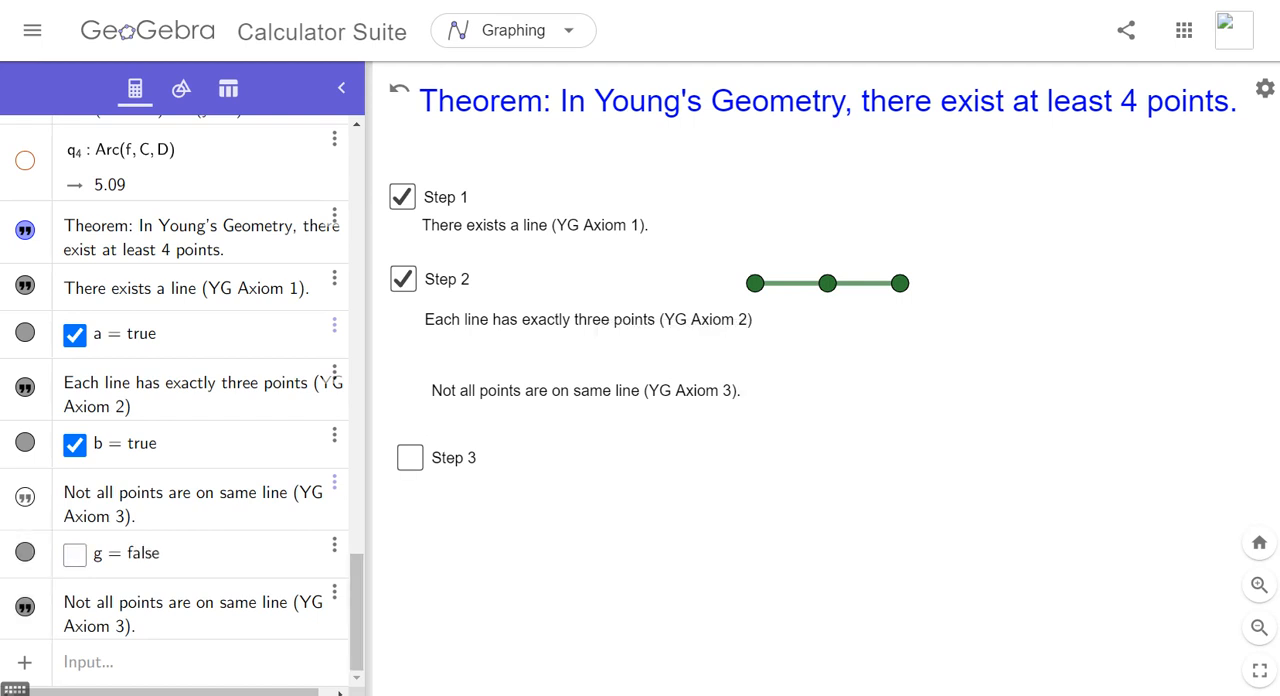
left_click(410, 458)
left_click(410, 458)
left_click(334, 592)
left_click(362, 623)
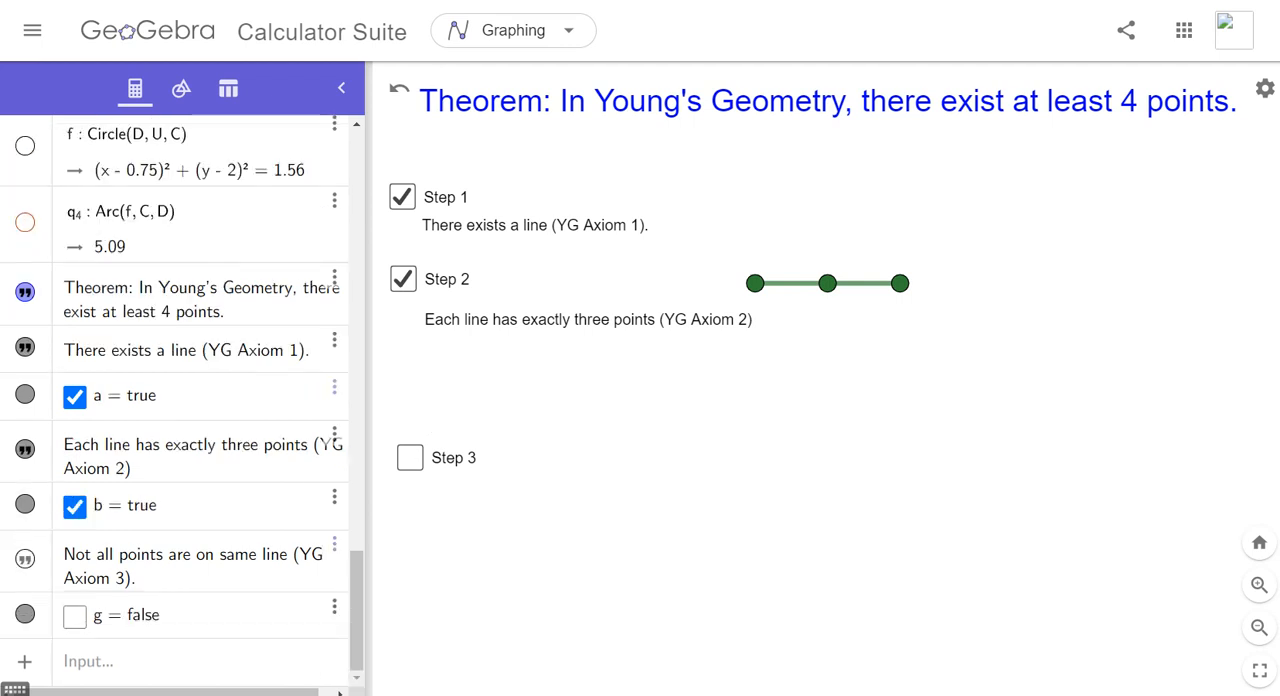
- Move the Step 3 check box beneath the Axiom 2 text, tick it, and place the Axiom 3 text under its caption
left_click_drag(410, 458, 399, 353)
left_click(399, 353)
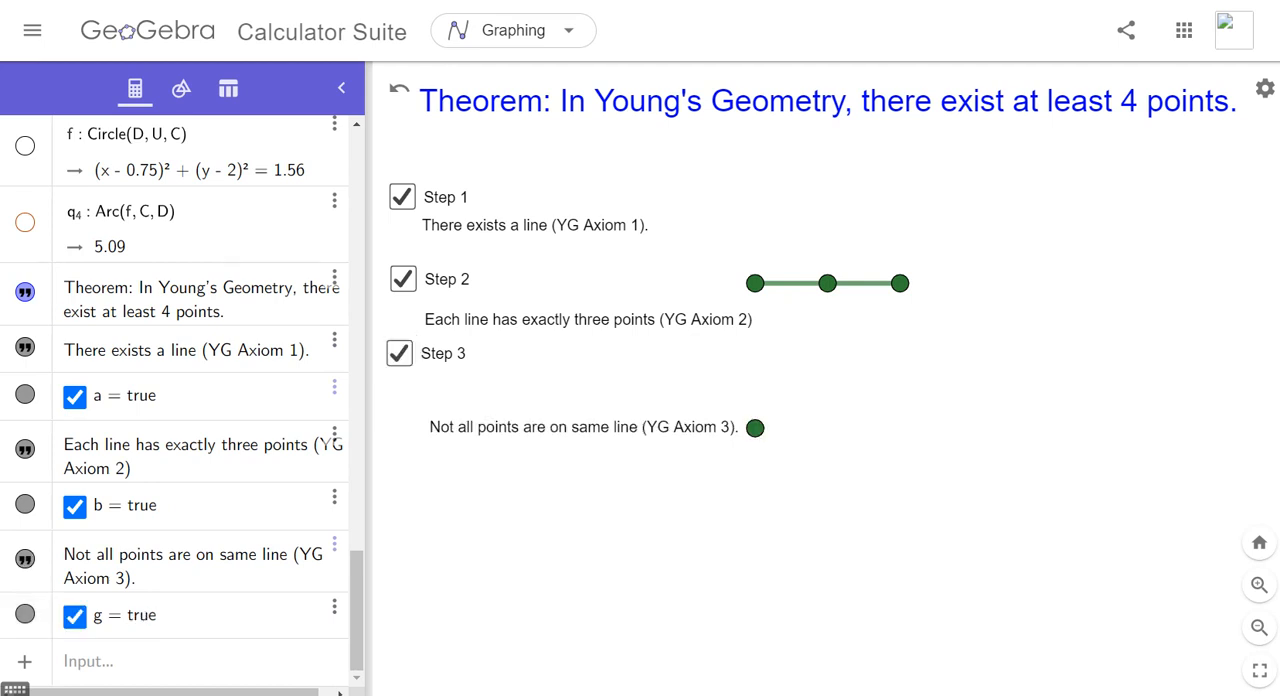
left_click_drag(583, 427, 579, 386)
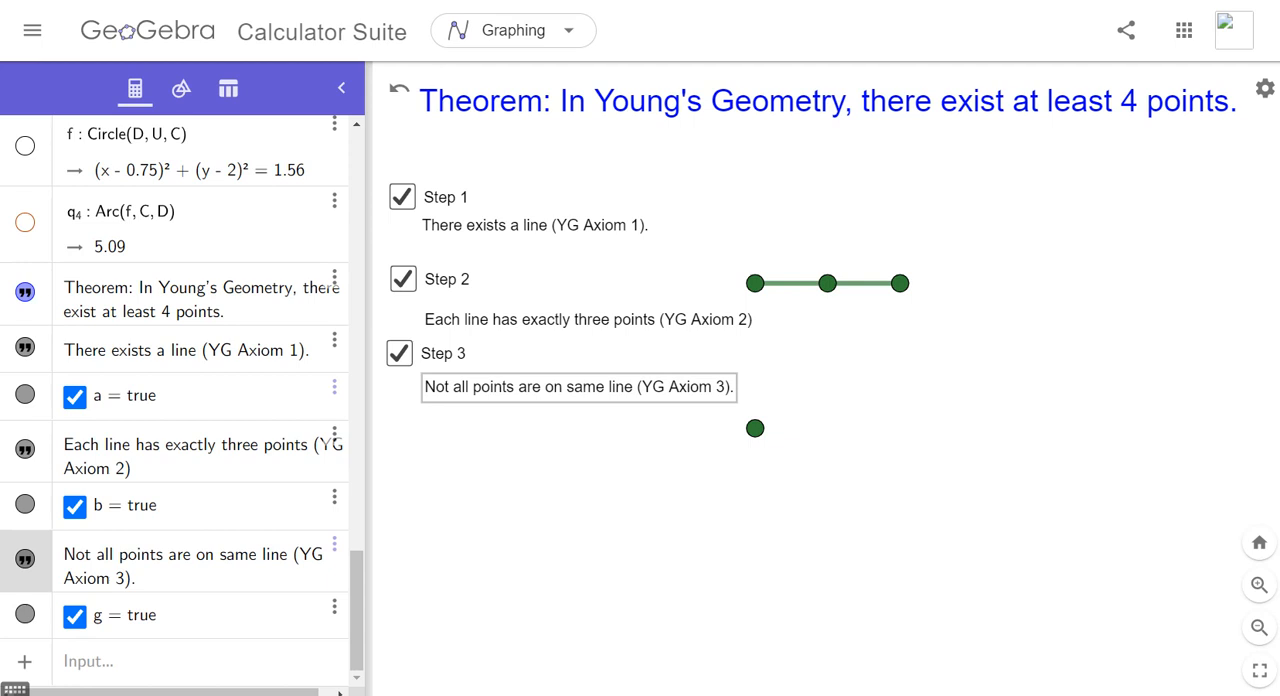
- Test the whole proof by clearing all three check boxes and then ticking Step 1, Step 2 and Step 3 in order
left_click(399, 353)
left_click(403, 279)
left_click(402, 197)
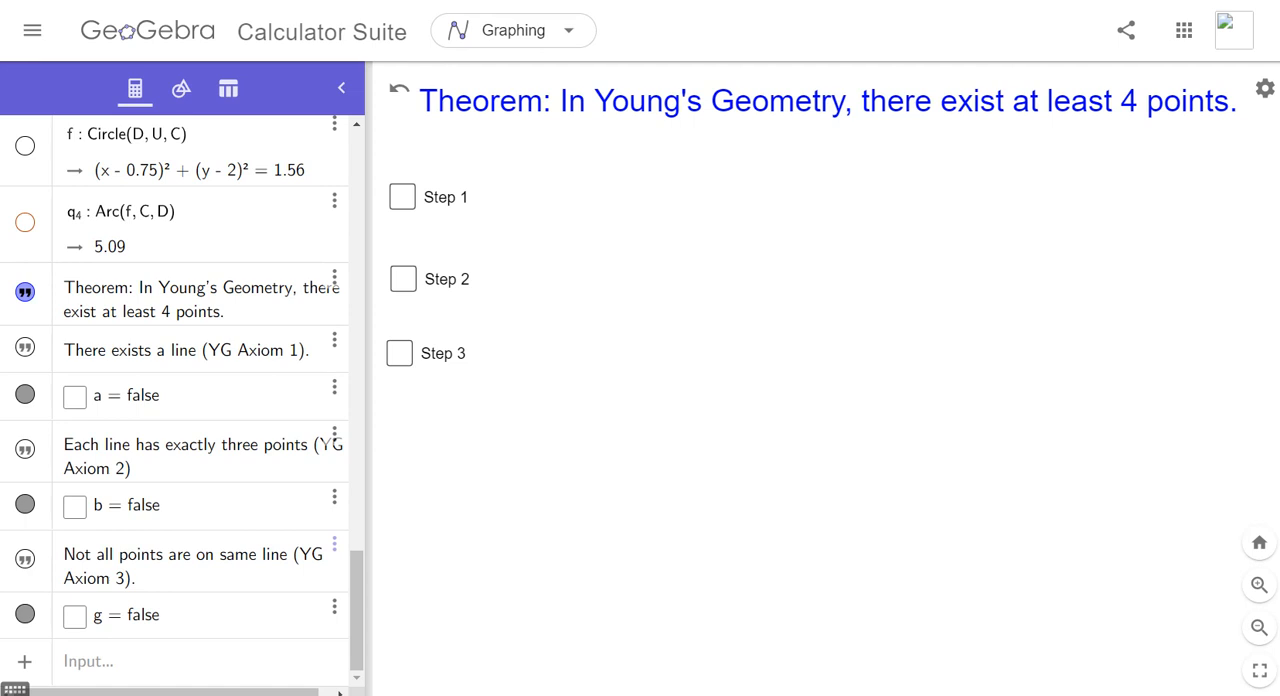
left_click(402, 197)
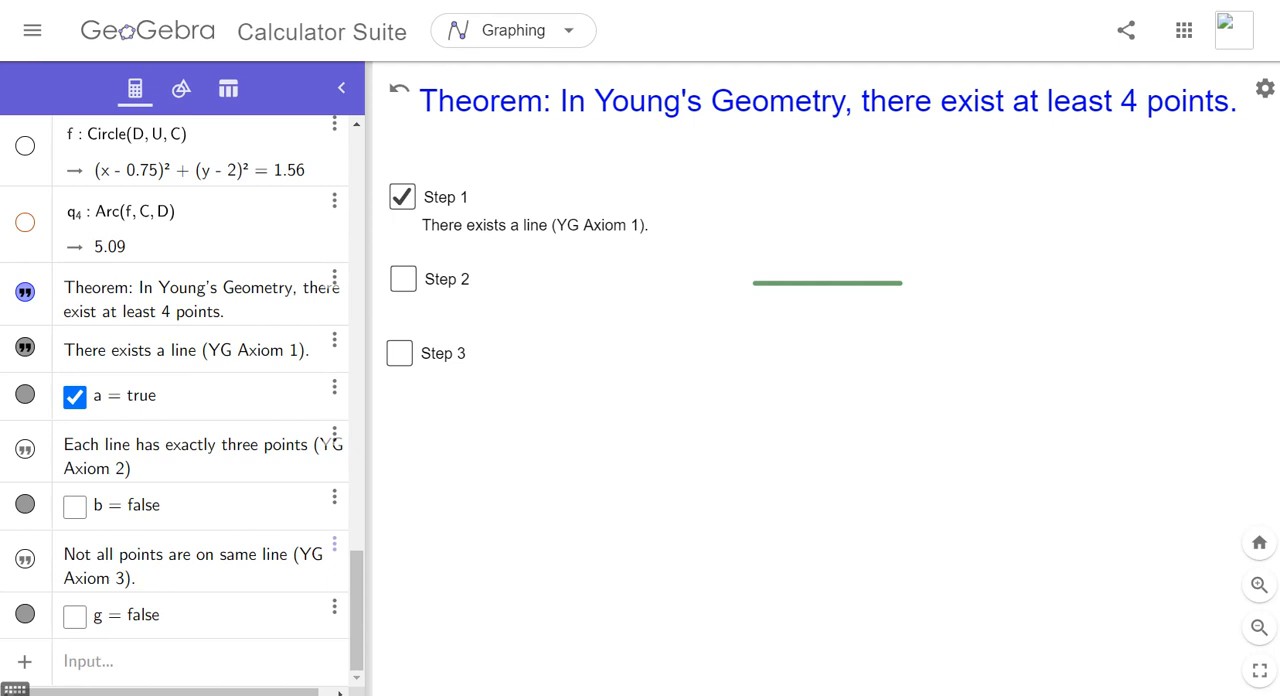
left_click(403, 279)
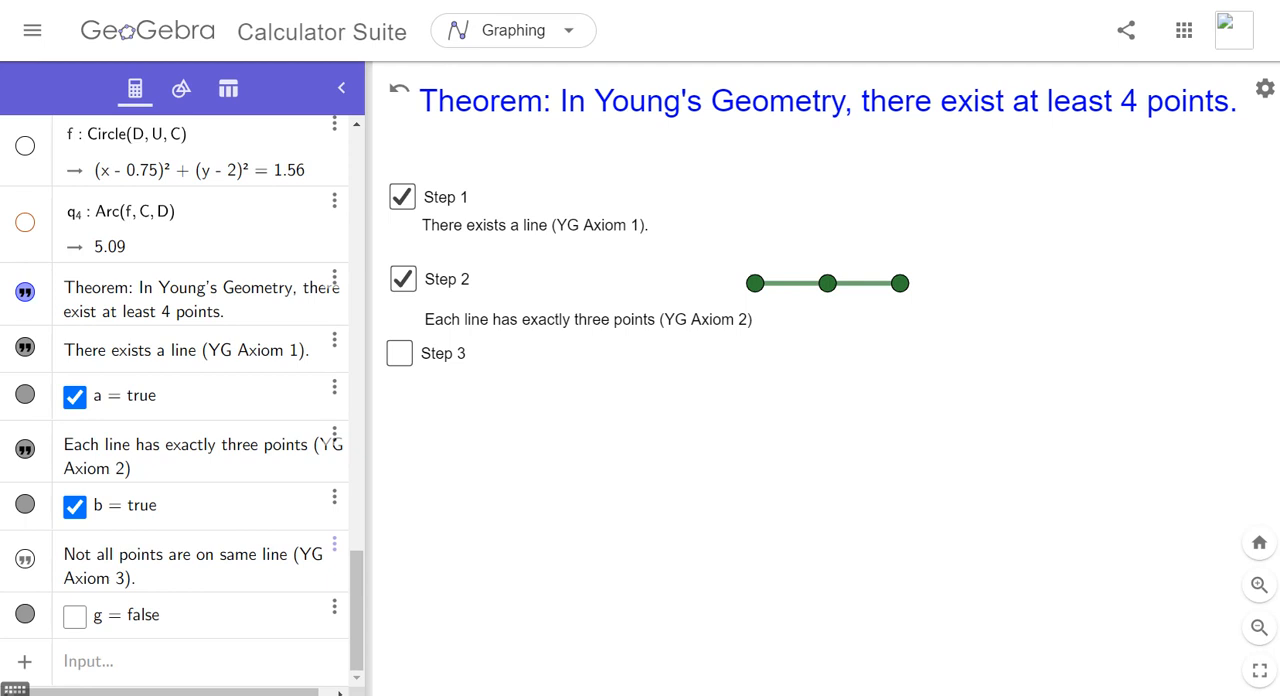
left_click(399, 353)
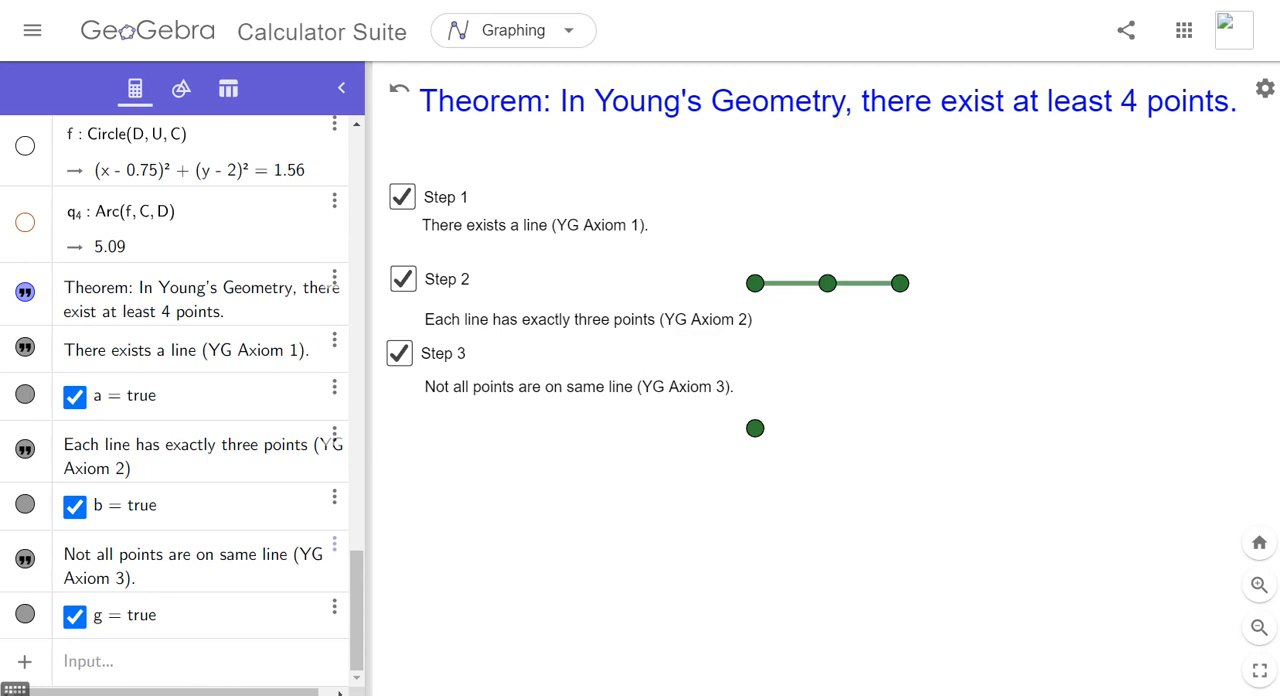
- Clear the Step 3, Step 2 and Step 1 check boxes to hide all proof texts and model objects
left_click_drag(357, 610, 357, 477)
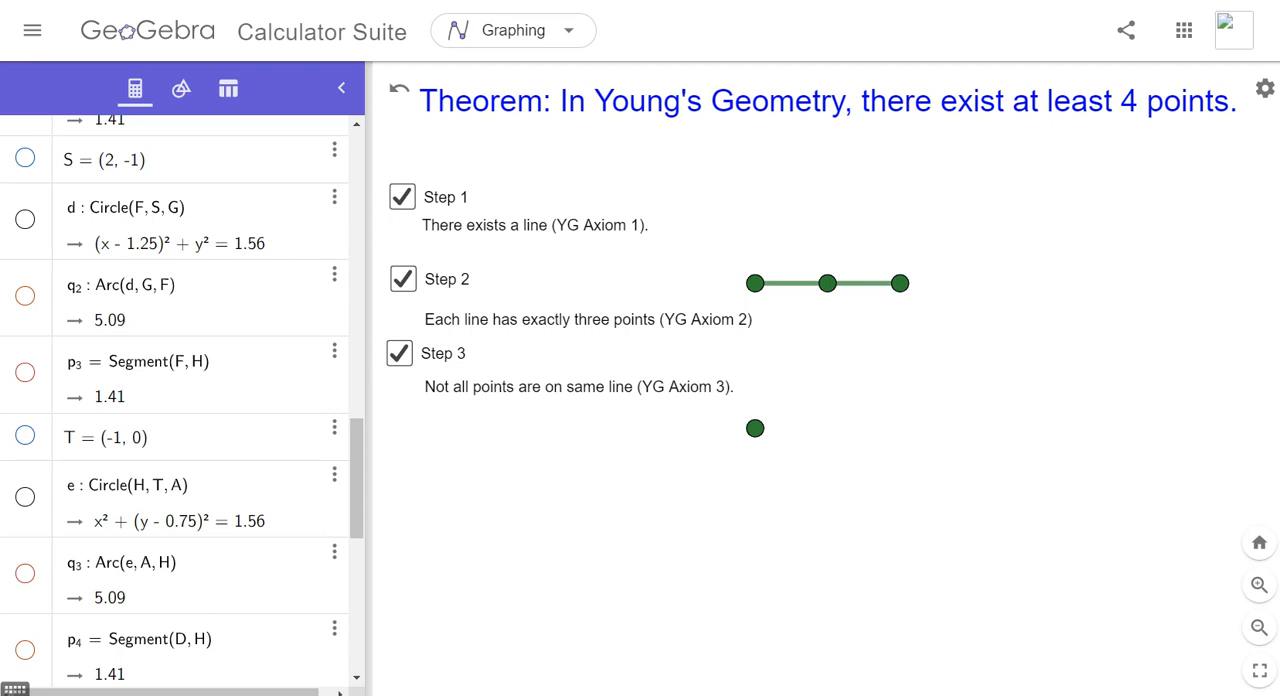
left_click(400, 353)
left_click(403, 279)
left_click(402, 197)
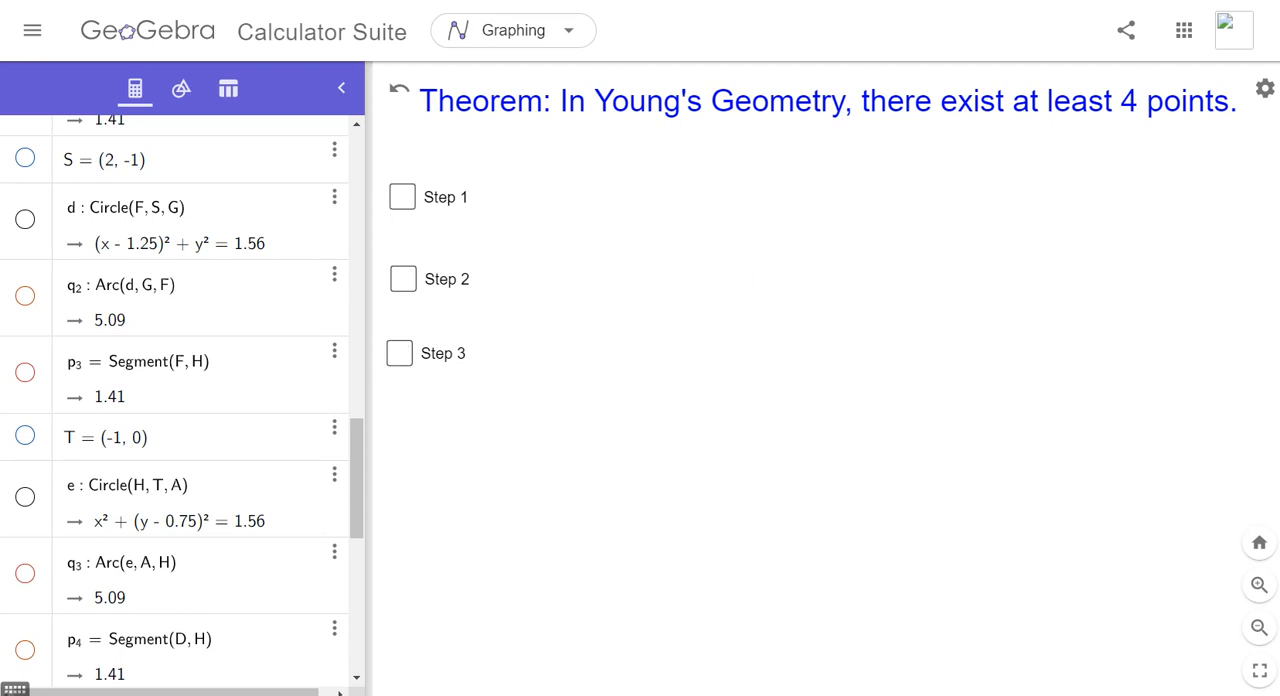